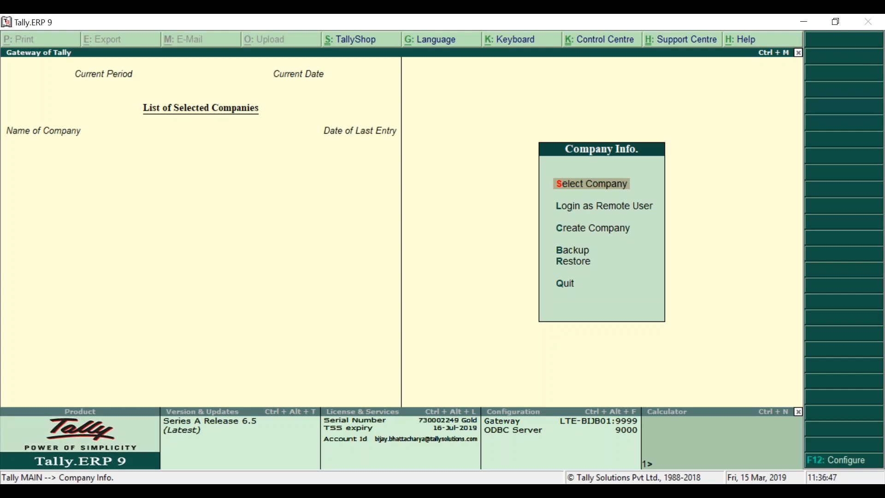
Start creating a new company and name it Jayprakash Traders.
click(799, 168)
key(Down)
key(Down)
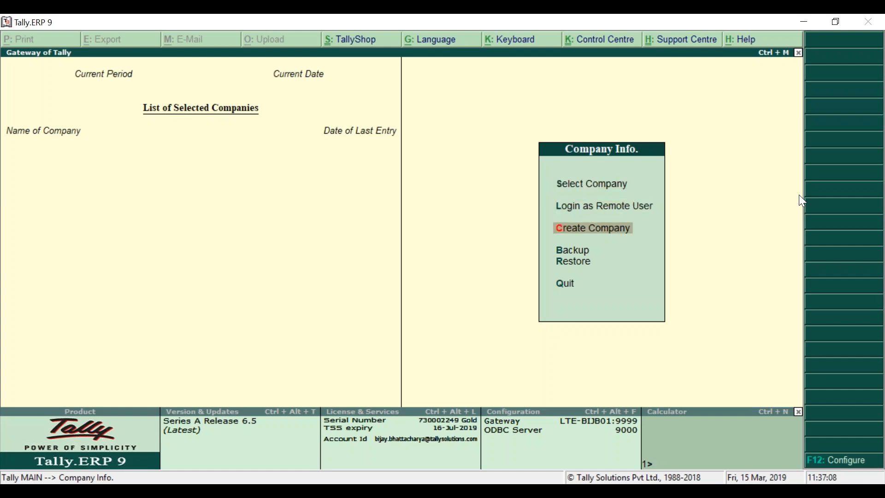
key(Return)
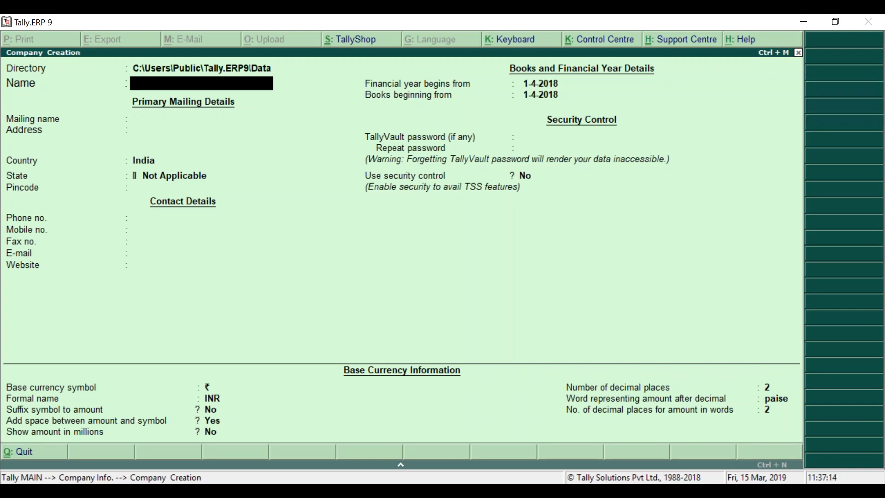
text(Jayprakash Traders)
key(Return)
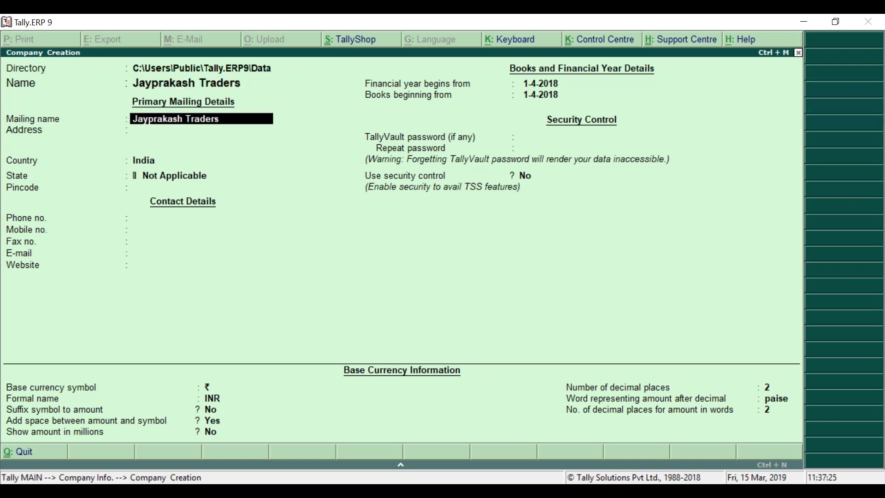
Keep the default mailing name and country, leave the address blank, and set the company's state to Karnataka.
key(Return)
key(Return)
key(Return)
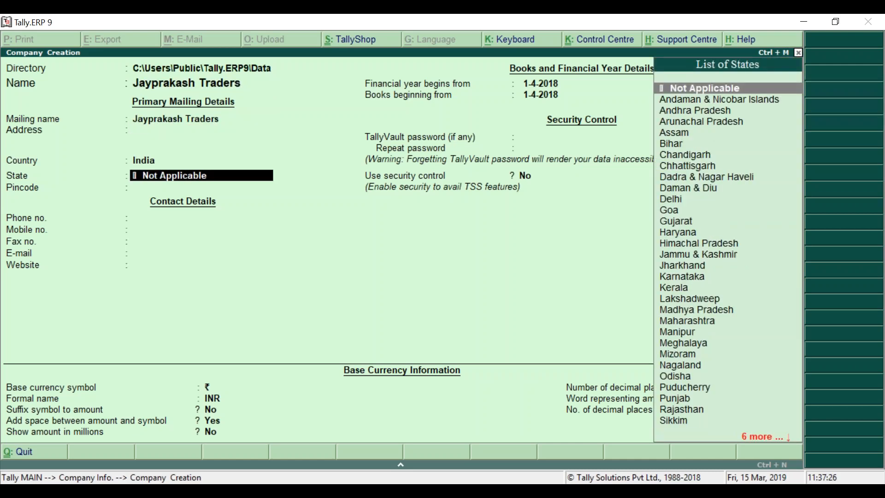
text(Kar)
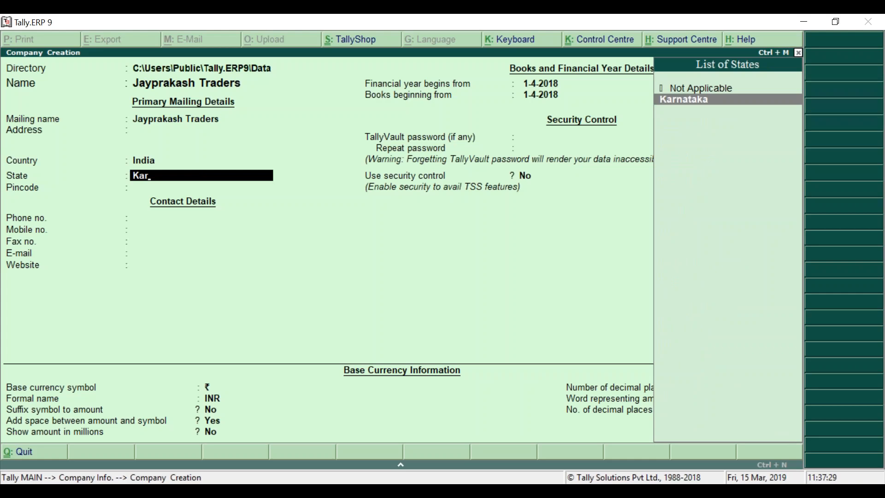
key(Return)
Keep the default contact, financial year, security and base currency settings, and save the new company.
key(Return)
key(Return)
key(Return)
key(Return)
key(Return)
key(Return)
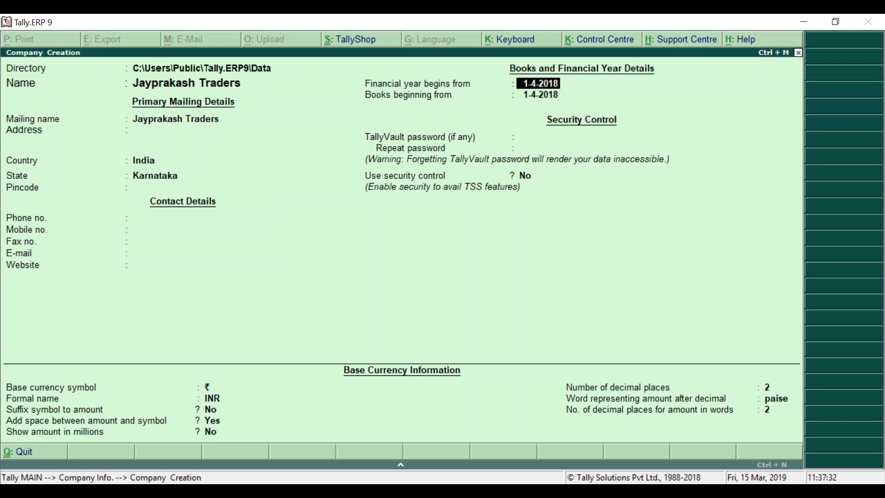
key(Return)
key(Return)
key(Return)
key(Return)
key(Return)
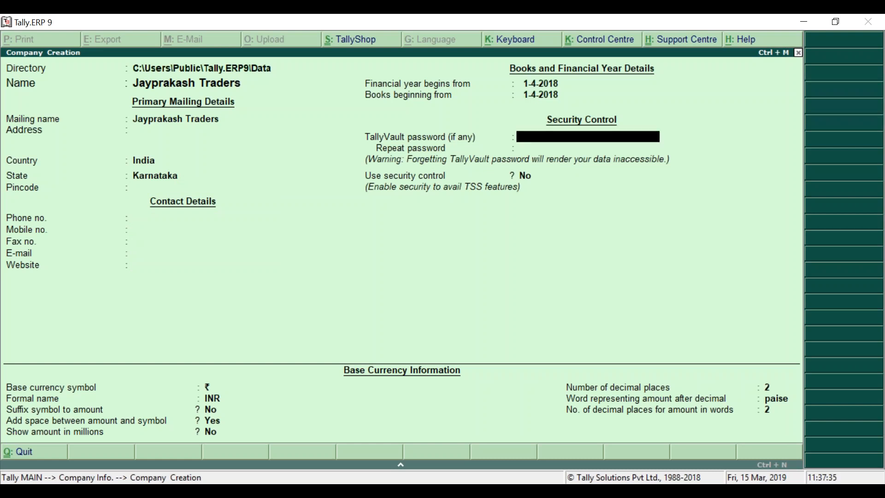
key(Return)
key(Return)
key(Return)
key(Return)
key(Return)
key(Return)
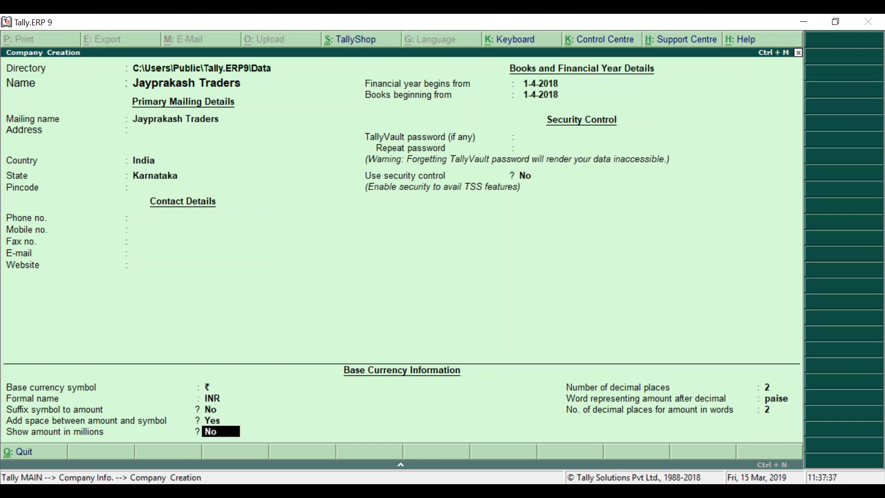
key(Return)
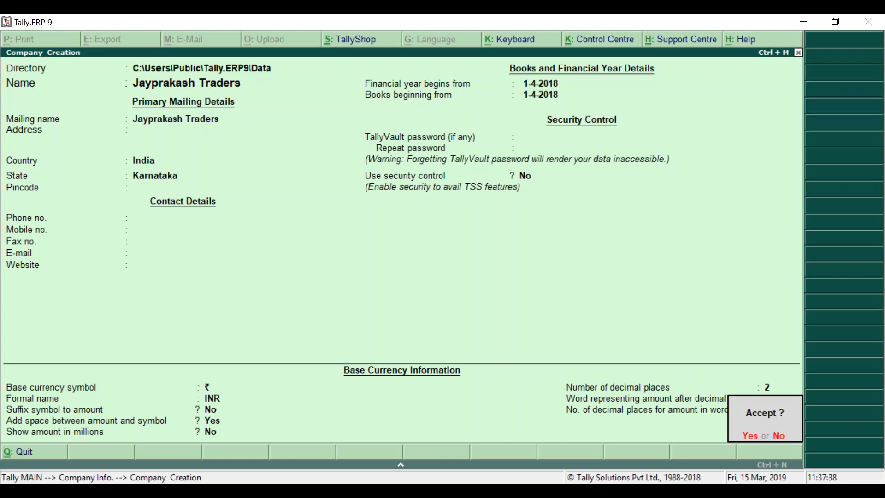
key(Return)
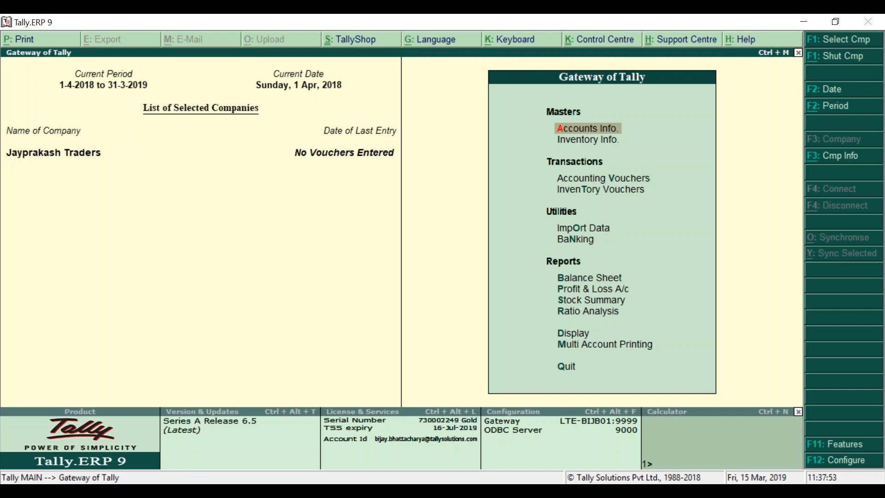
In the company's accounting features, set both Activate interest calculation and Use advanced parameters to Yes.
key(F11)
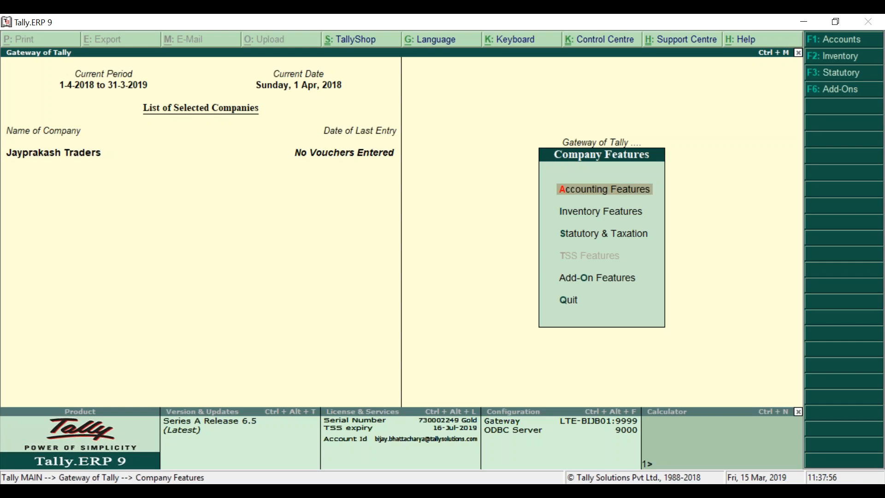
key(Return)
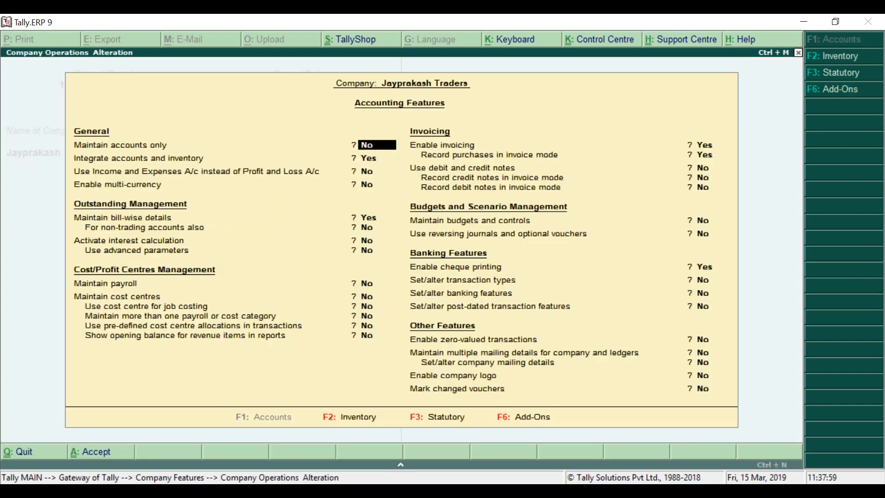
key(Return)
key(Return)
key(Return)
key(Return)
key(Return)
key(Return)
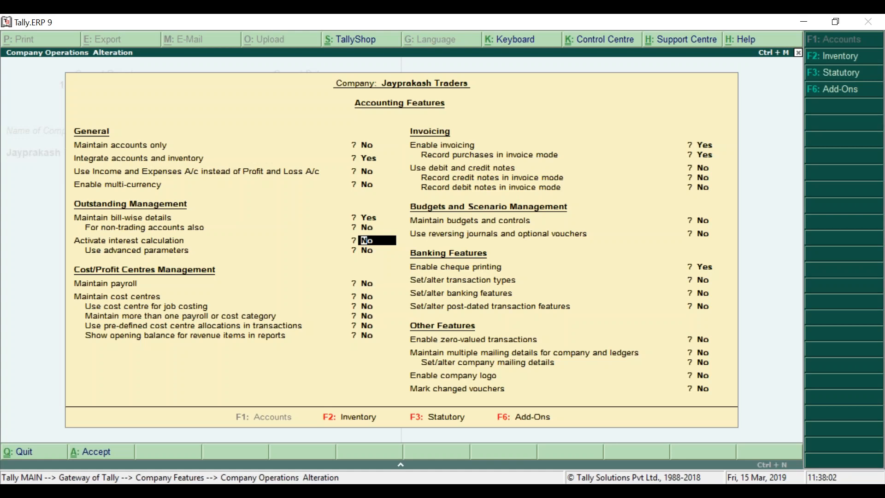
key(y)
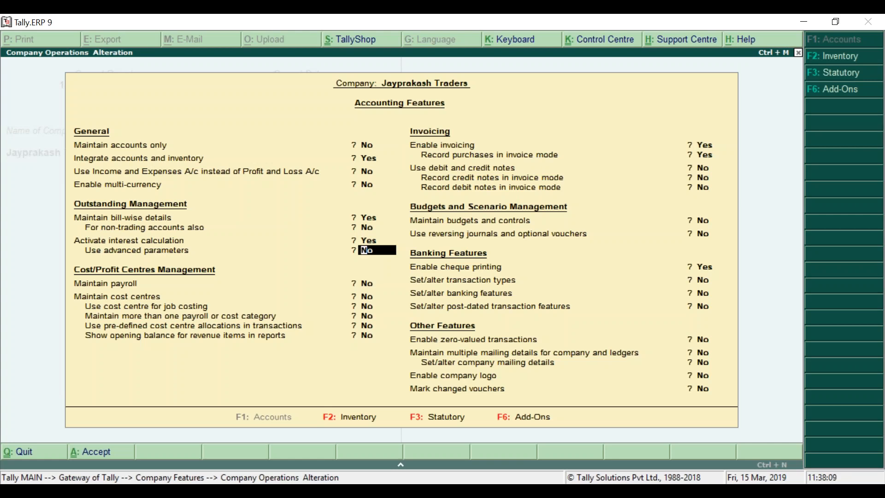
text(y)
key(Return)
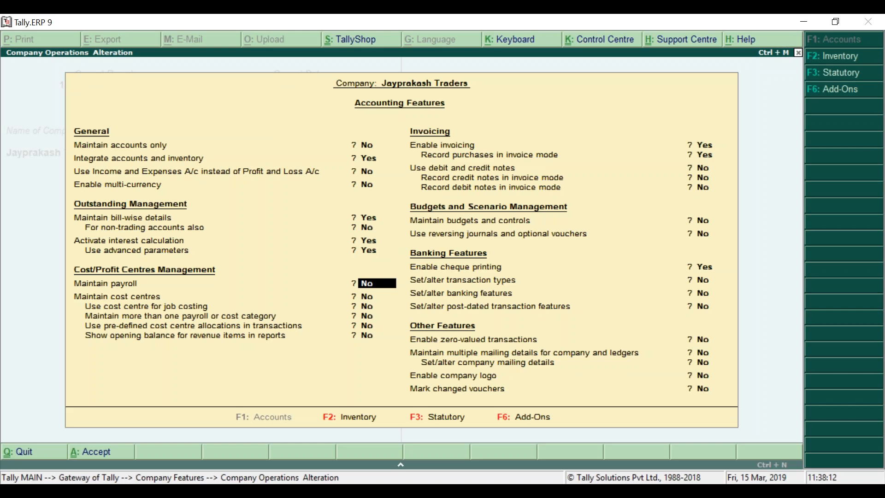
Keep the remaining accounting features at their defaults, save them, and return to the Gateway of Tally.
key(Return)
key(Return)
key(Return)
key(Return)
key(Return)
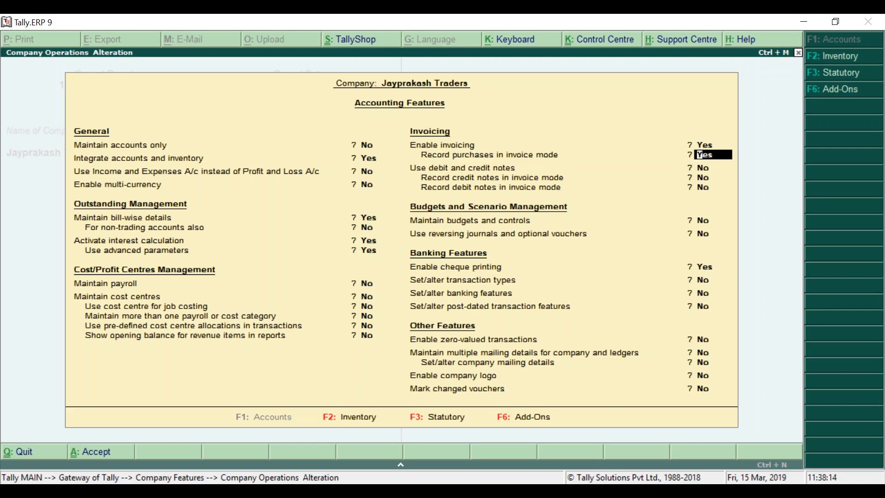
key(Return)
key(Return)
key(Return)
key(Return)
key(Return)
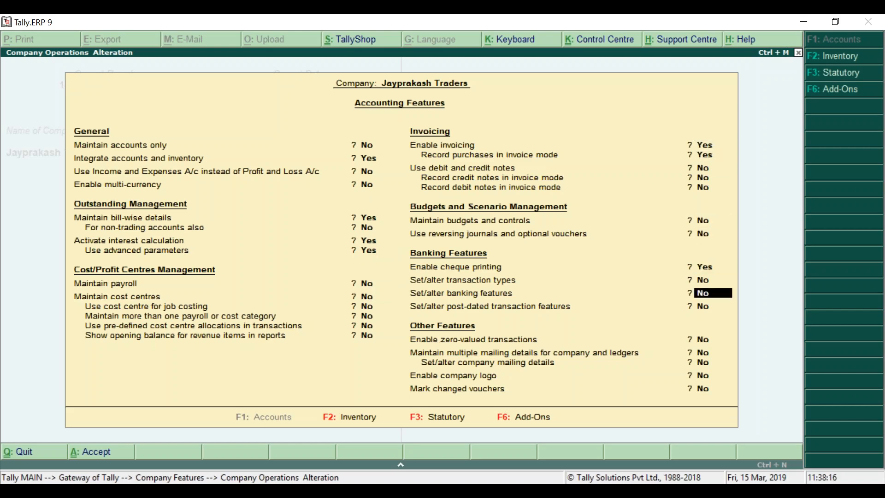
key(Return)
key(Return)
key(Return)
key(Return)
key(Return)
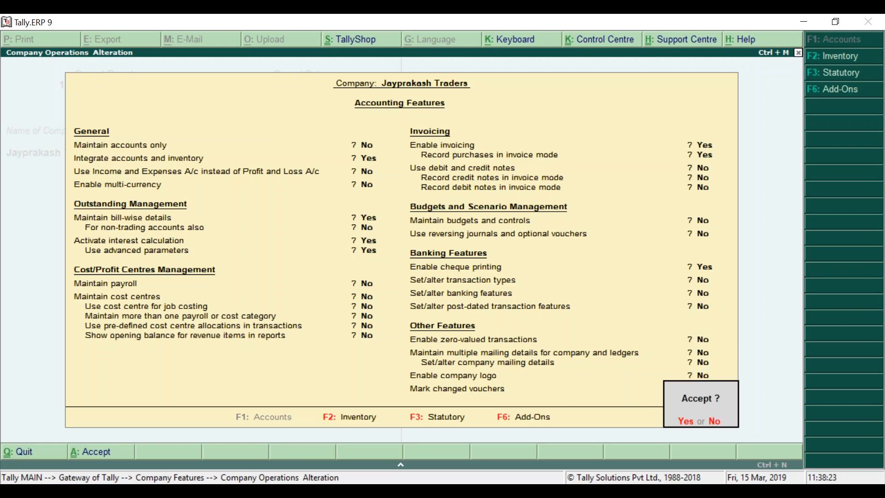
key(y)
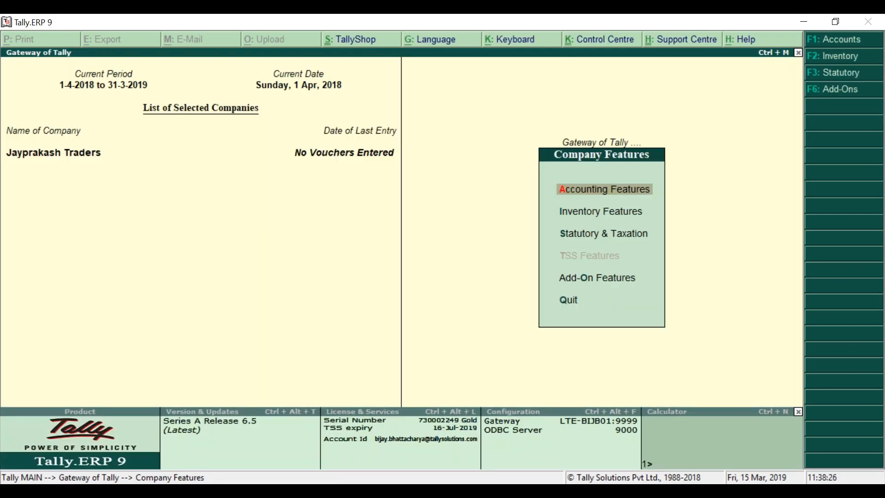
key(Escape)
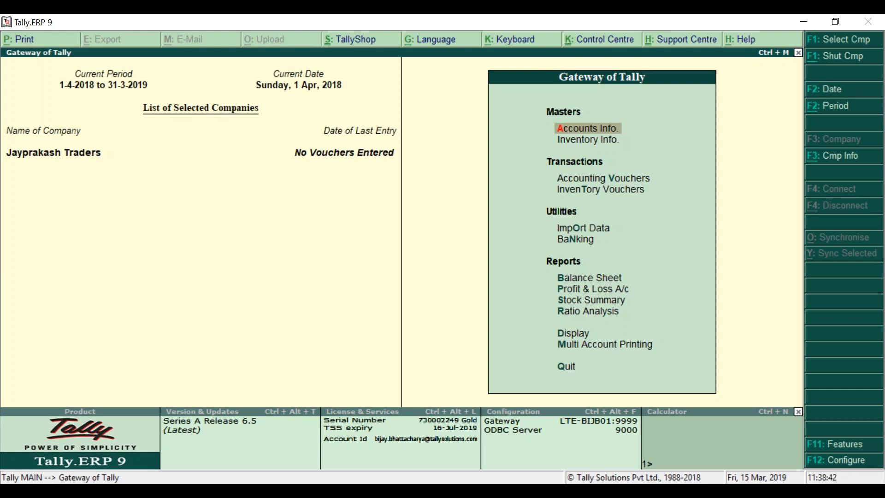
Start creating a single ledger in the accounts masters and name it Apex Computer.
key(Up)
key(Up)
key(Down)
key(Down)
key(Down)
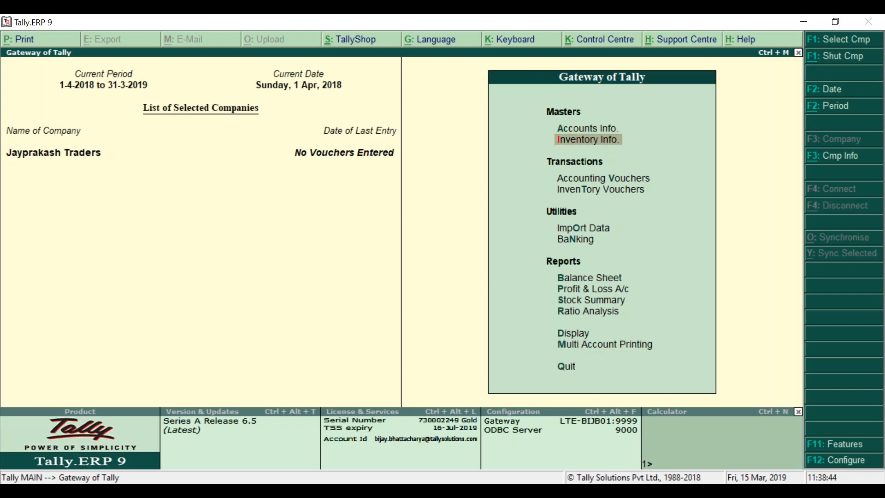
key(Up)
key(Return)
key(Down)
key(Return)
key(Return)
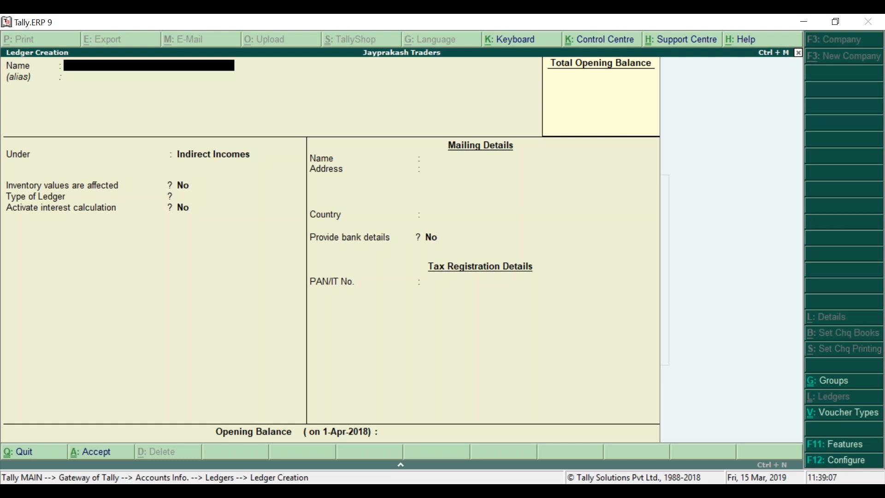
text(Apex Computer)
key(Return)
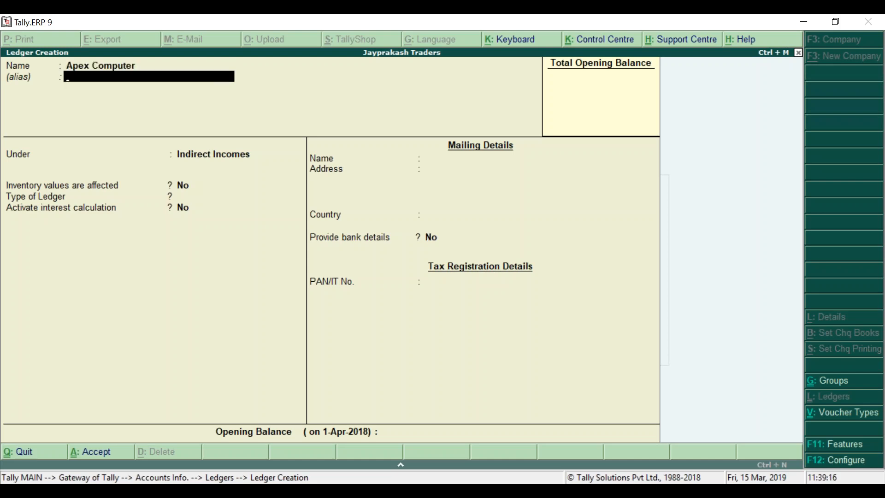
Leave the ledger's alias blank and place it under the Sundry Debtors group.
key(Return)
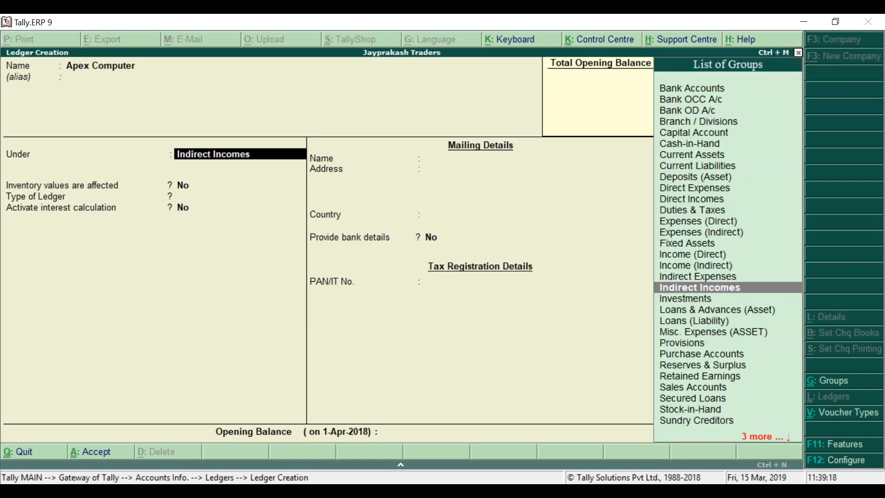
text(Su)
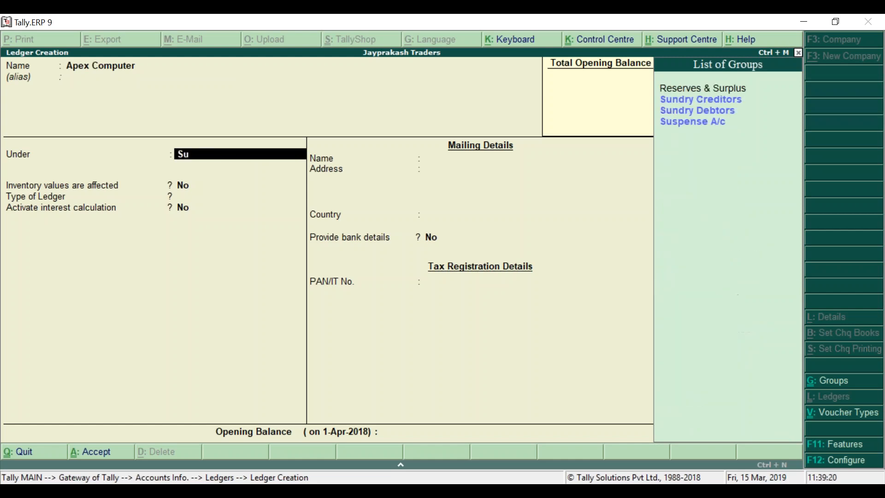
key(Down)
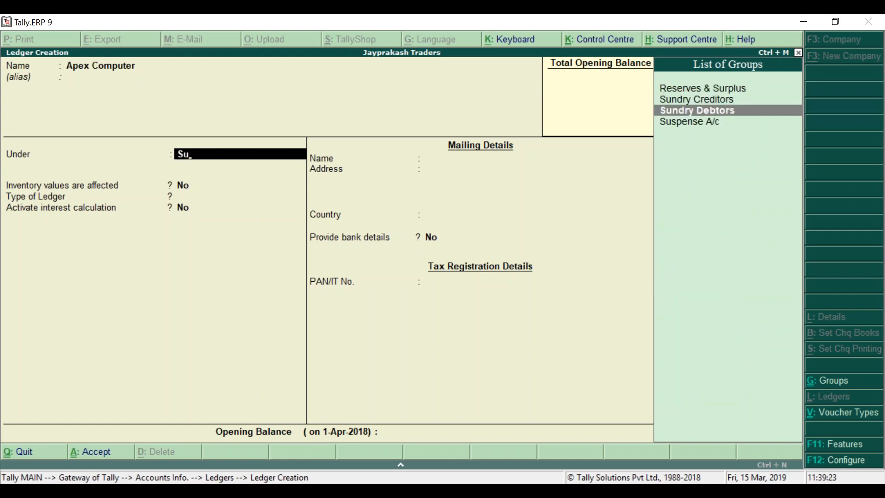
key(Return)
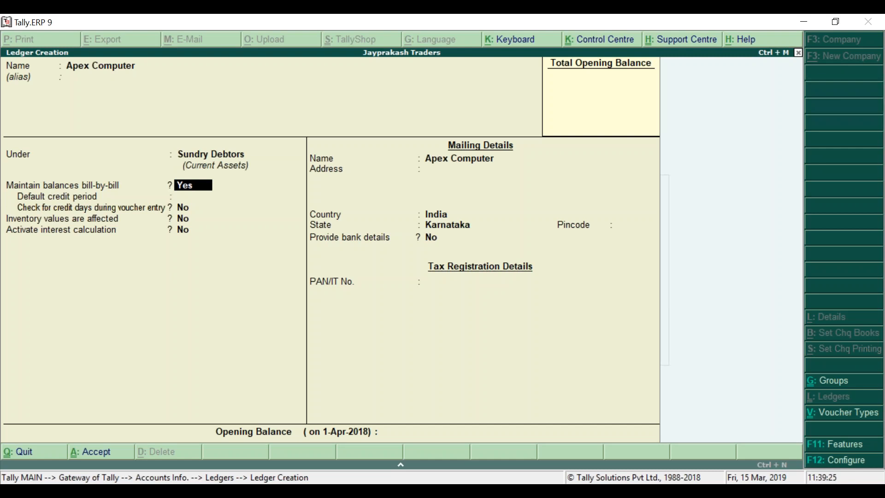
Keep bill-by-bill balances and the credit and inventory defaults, and activate interest calculation for the ledger.
key(Return)
key(Return)
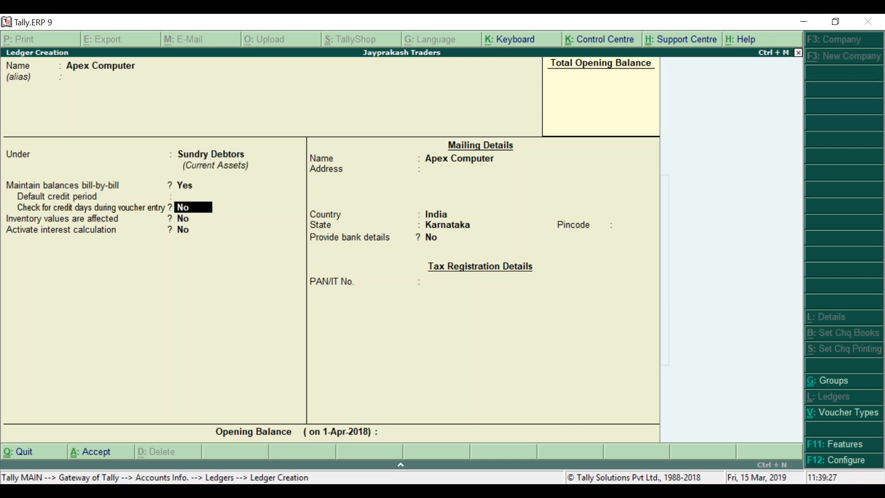
key(Return)
key(Return)
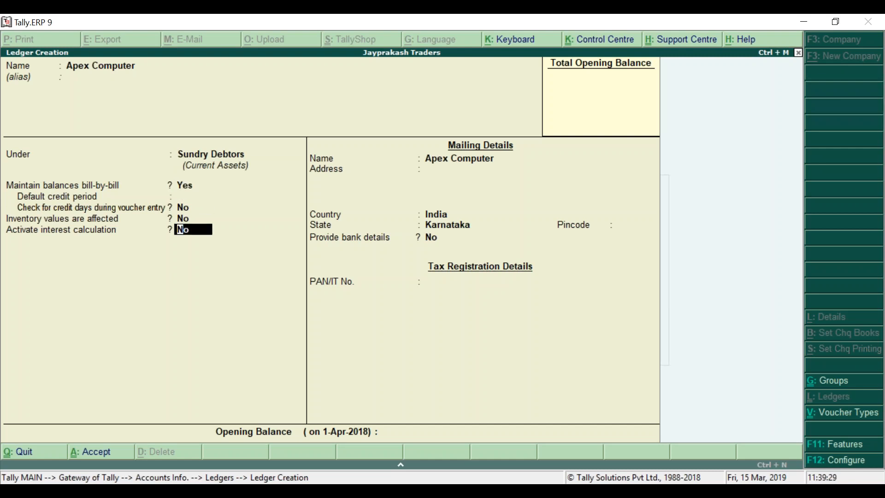
text(y)
key(Return)
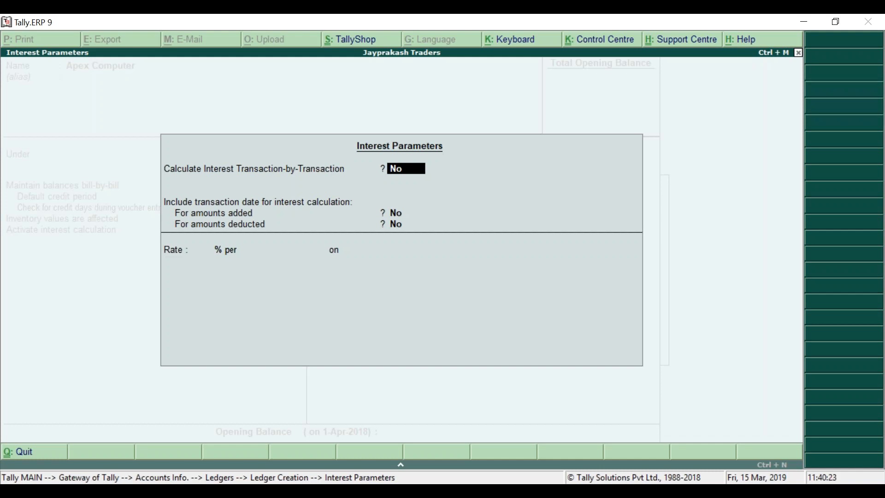
Keep transaction-by-transaction interest and both transaction-date inclusion options at No, and set the interest rate to 5 %.
key(Return)
key(Return)
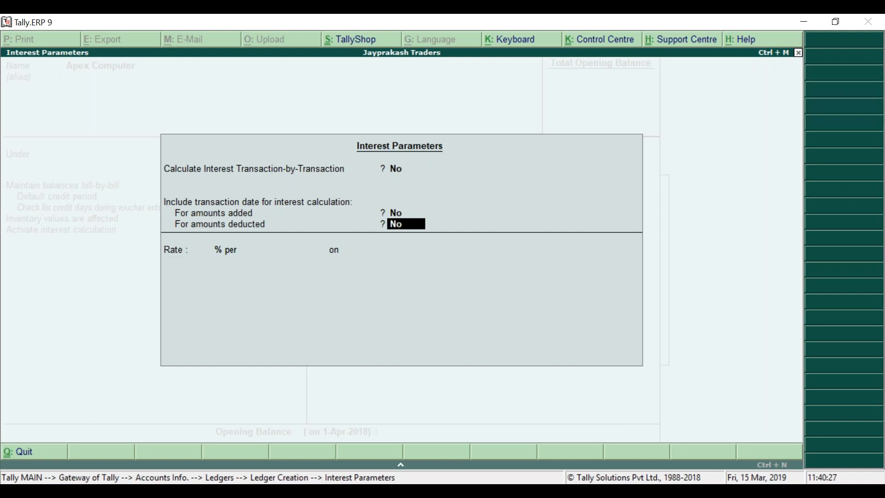
key(Return)
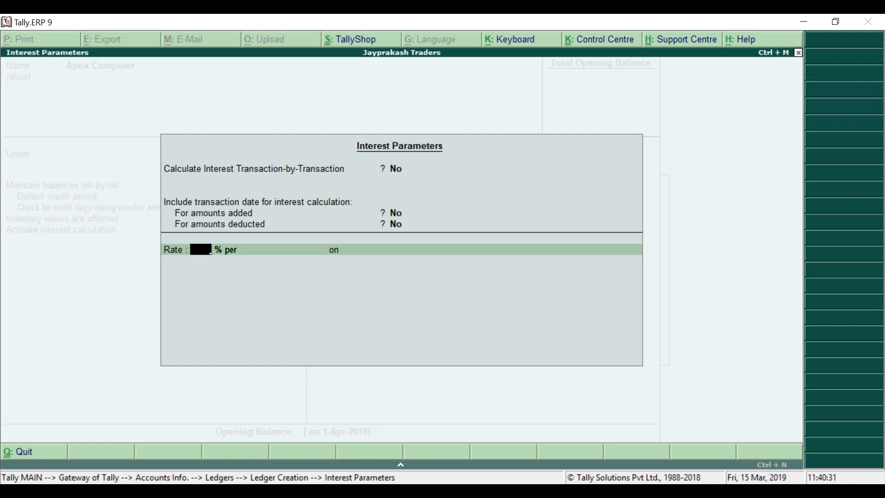
text(5)
key(Return)
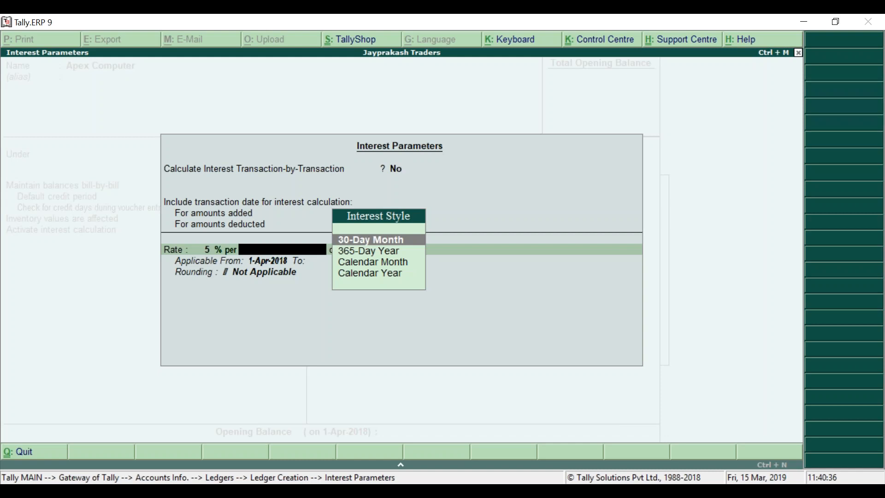
Go through the available interest styles and set the rate to apply per 365-Day Year.
key(Down)
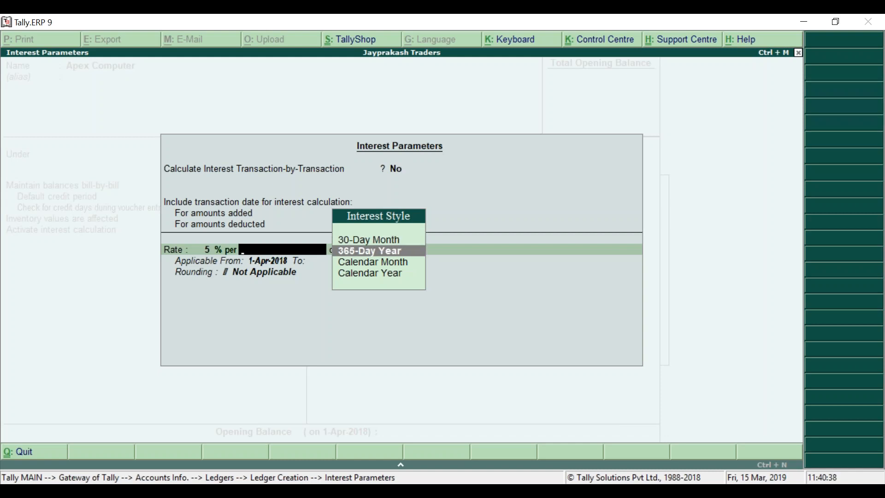
key(Down)
key(Down)
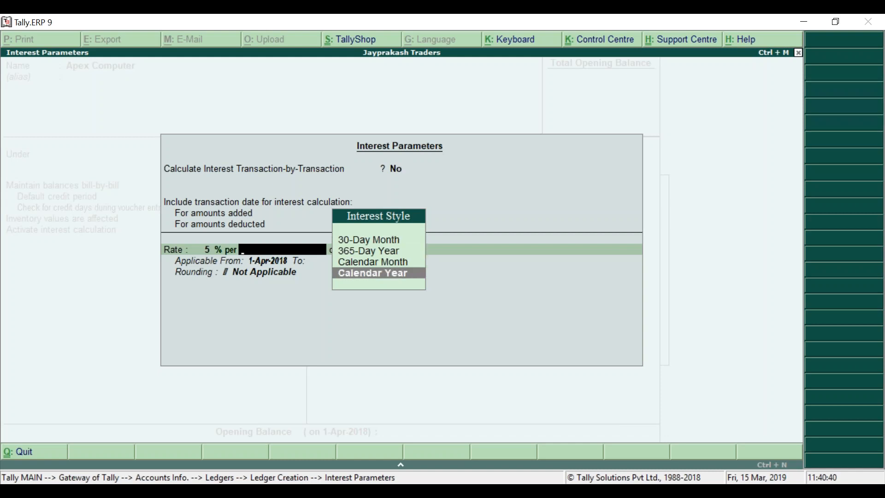
key(Up)
key(Up)
key(Up)
key(Down)
key(Down)
key(Down)
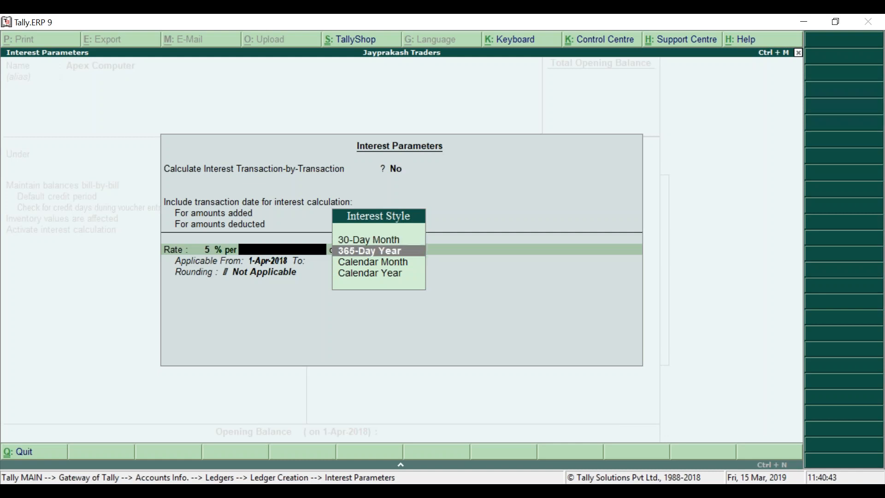
key(Up)
key(Up)
key(Up)
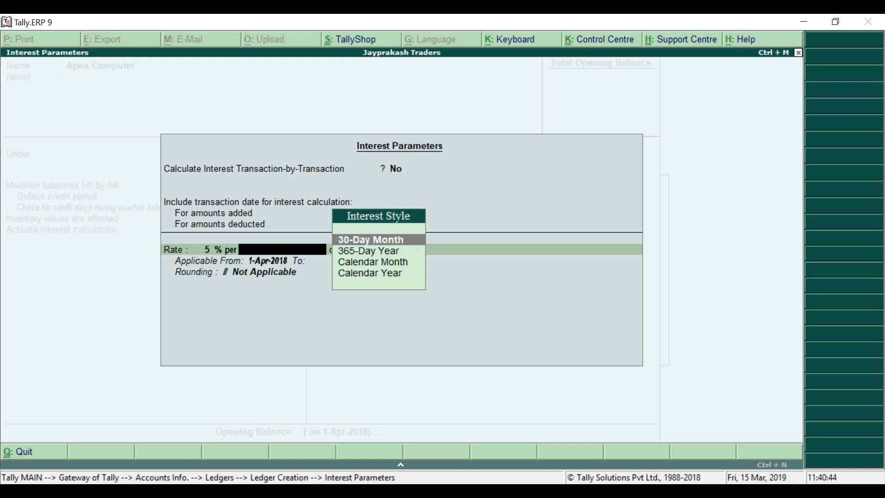
key(Down)
key(Down)
key(Down)
key(Up)
key(Up)
key(Up)
key(Down)
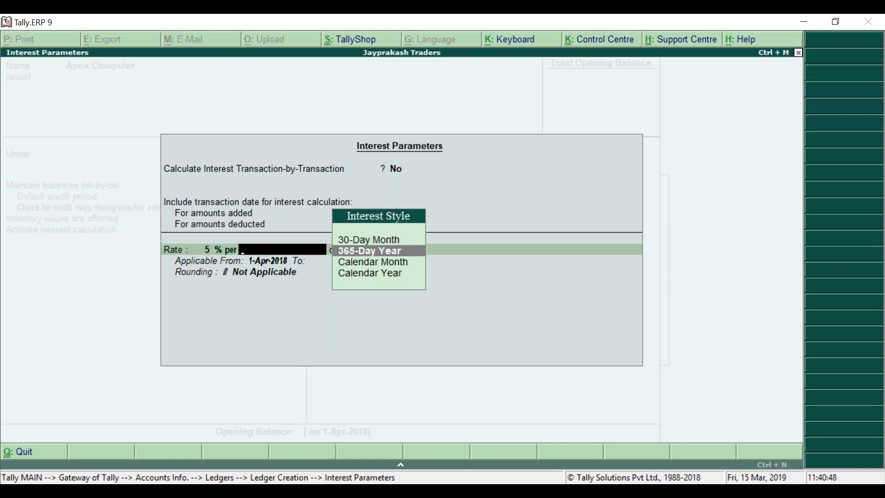
key(Down)
key(Down)
key(Up)
key(Up)
key(Up)
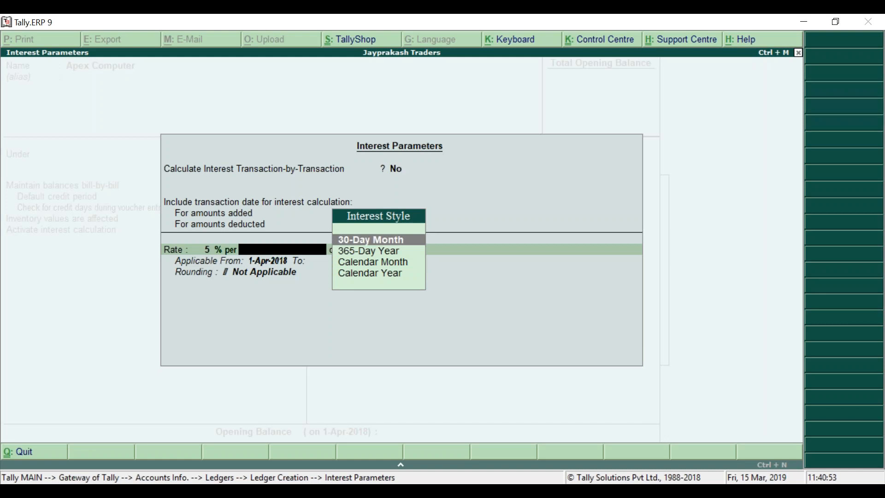
key(Down)
key(Down)
key(Down)
key(Up)
key(Up)
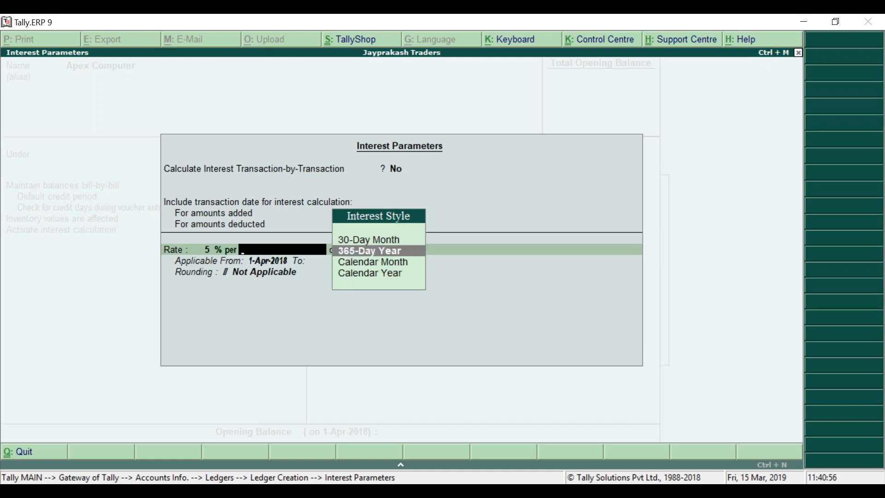
key(Down)
key(Down)
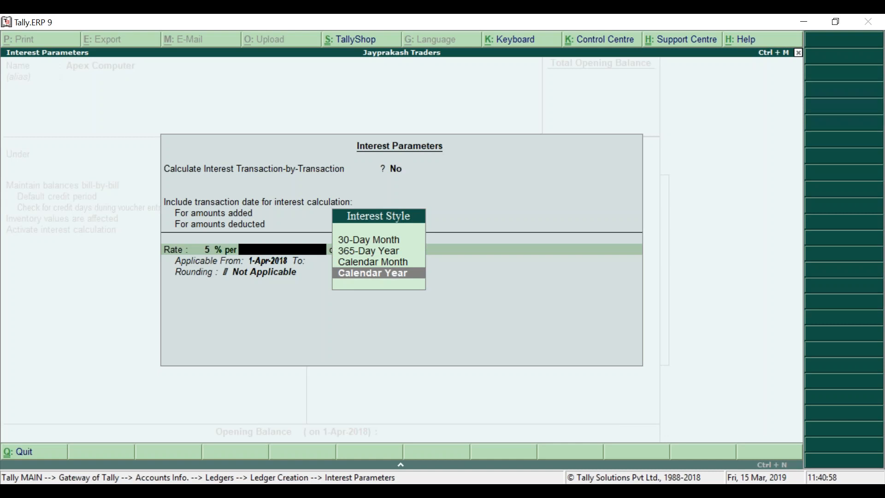
key(Up)
key(Up)
key(Down)
key(Down)
key(Up)
key(Up)
key(Return)
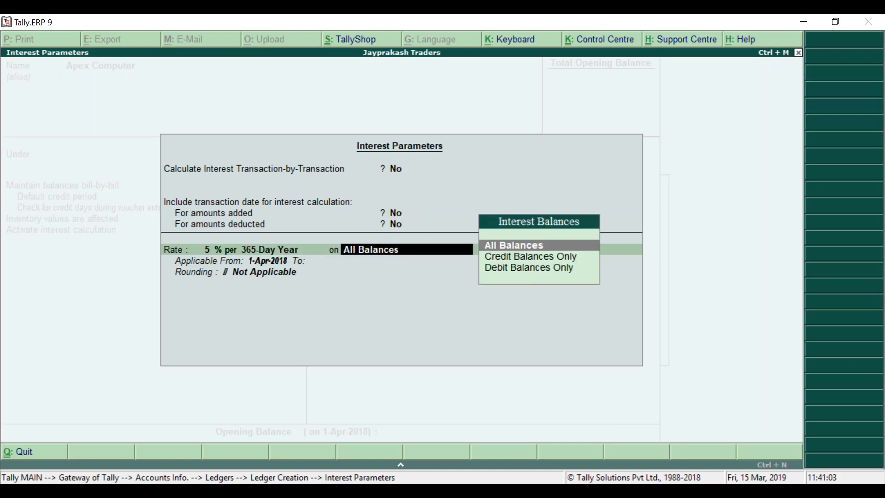
Go through the interest balance options and apply the interest to Debit Balances Only.
key(Down)
key(Down)
key(Up)
key(Up)
key(Down)
key(Down)
key(Up)
key(Up)
key(Down)
key(Down)
key(Up)
key(Up)
key(Down)
key(Down)
key(Return)
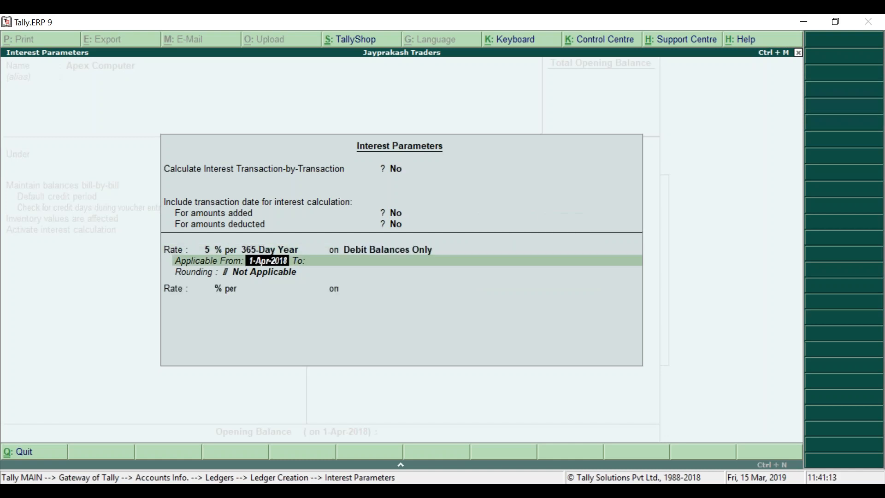
Check the applicability dates and the list of rounding methods, then go back to the interest rate.
key(Return)
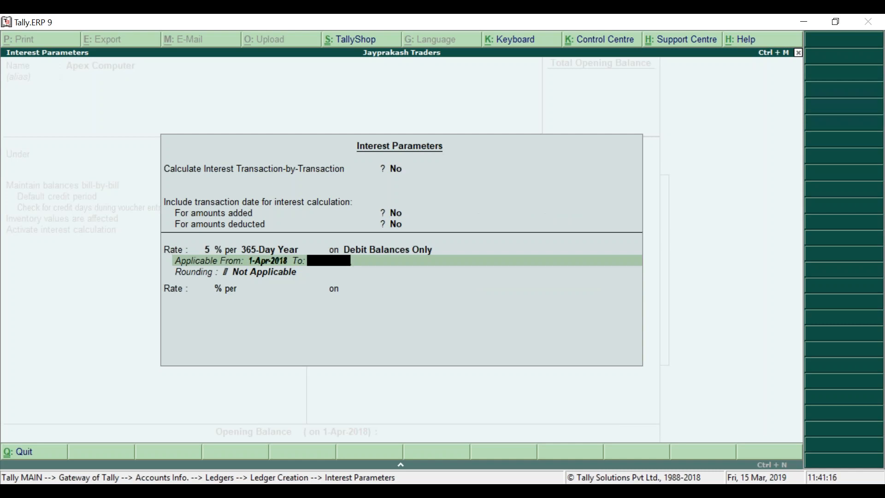
key(Return)
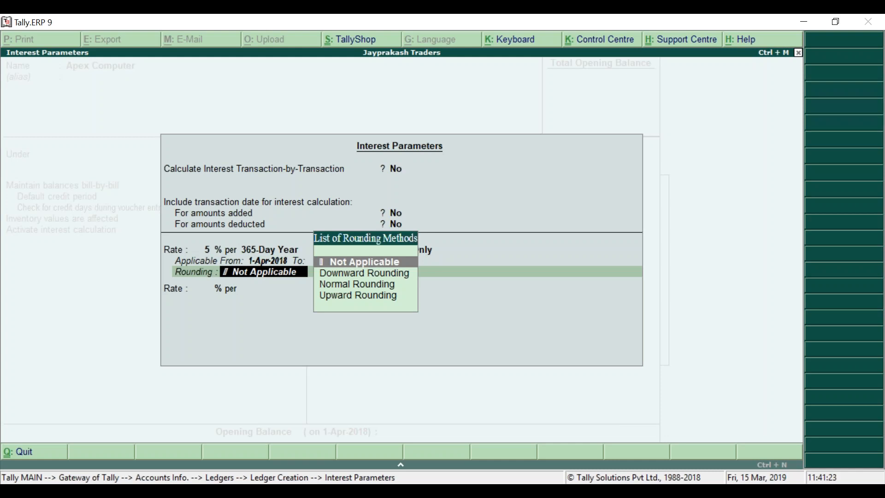
key(BackSpace)
key(BackSpace)
key(BackSpace)
key(BackSpace)
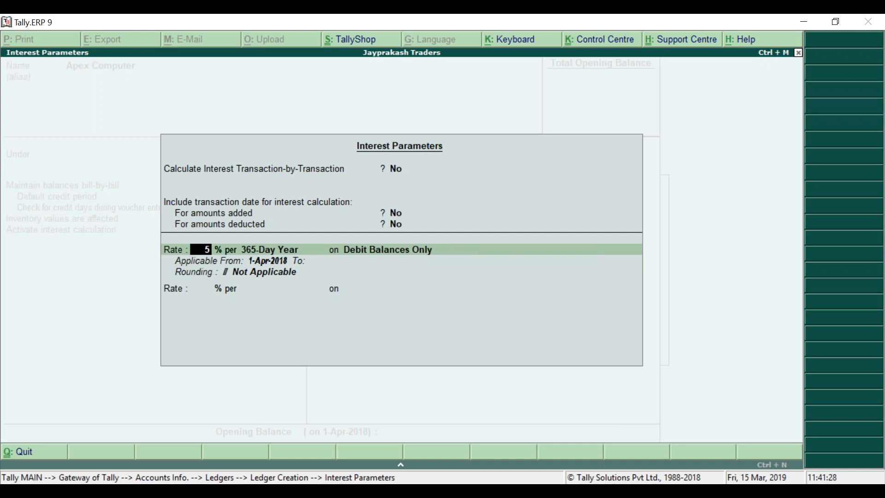
Review the 30-Day Month, 365-Day Year, Calendar Month and Calendar Year interest styles again, and keep 365-Day Year.
key(Return)
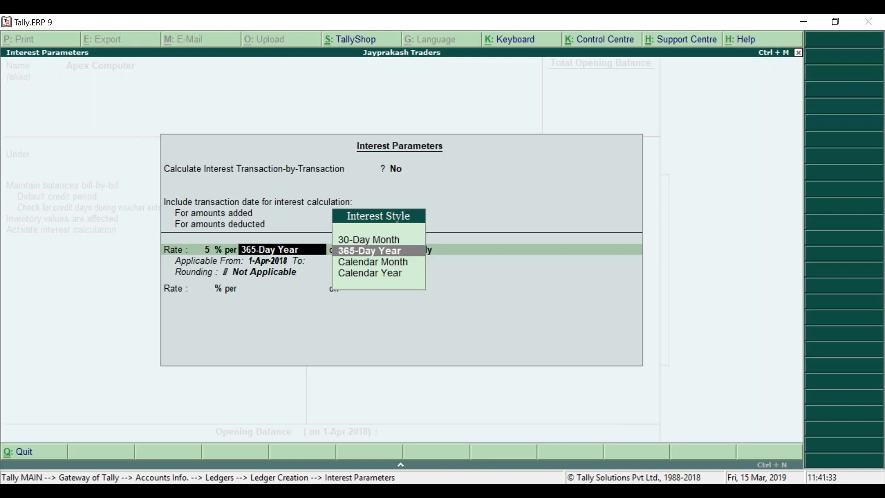
key(Up)
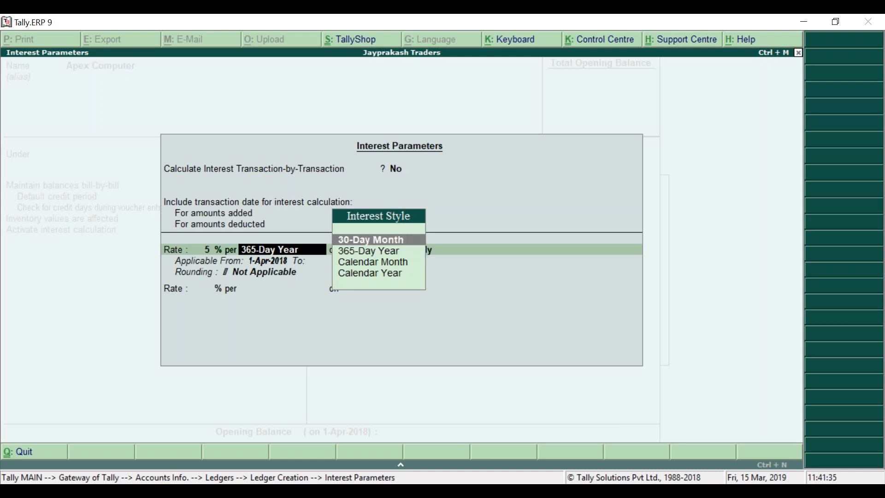
key(Down)
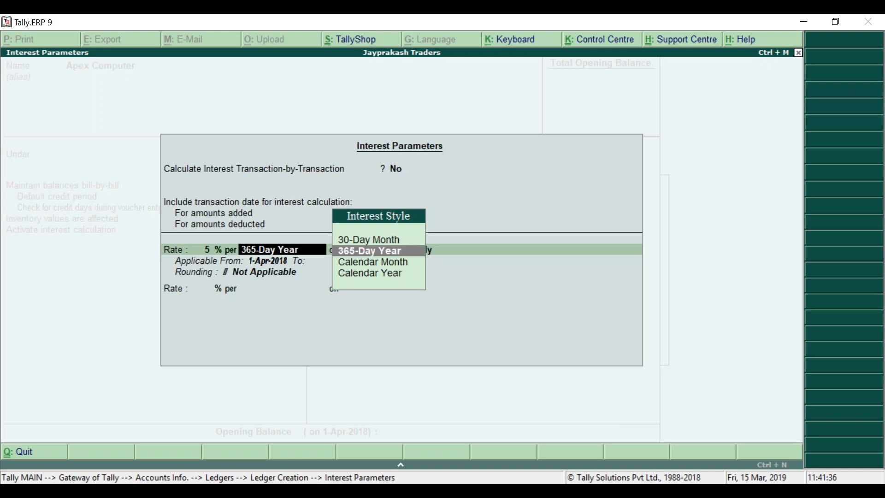
key(Down)
key(Down)
key(Up)
key(Up)
key(Up)
key(Down)
key(Down)
key(Down)
key(Up)
key(Up)
key(Up)
key(Down)
key(Down)
key(Down)
key(Up)
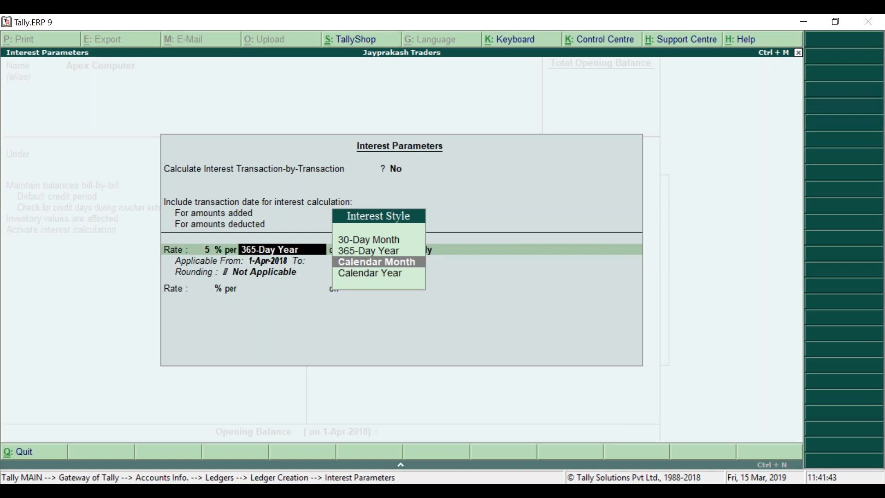
key(Up)
key(Up)
key(Down)
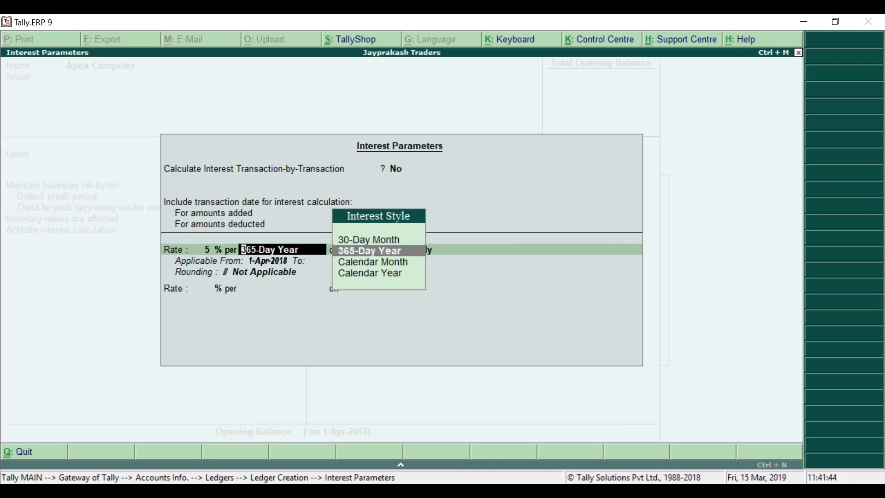
key(Down)
key(Down)
key(Up)
key(Up)
key(Up)
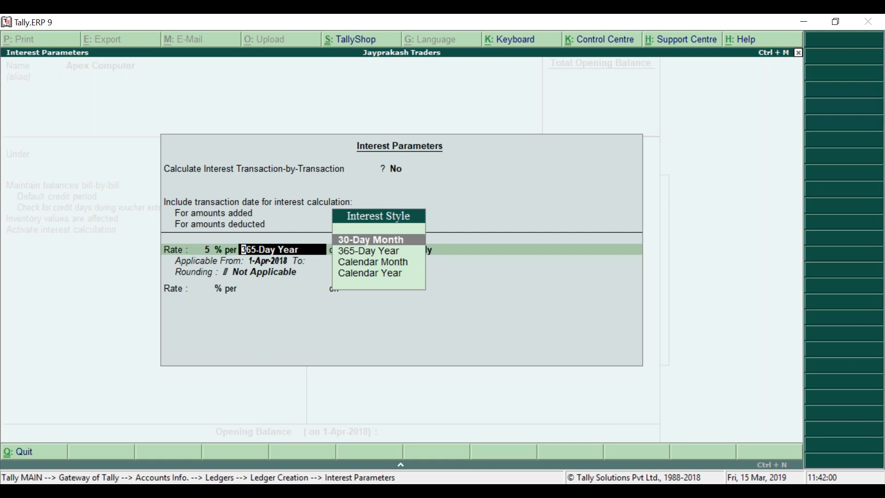
key(Down)
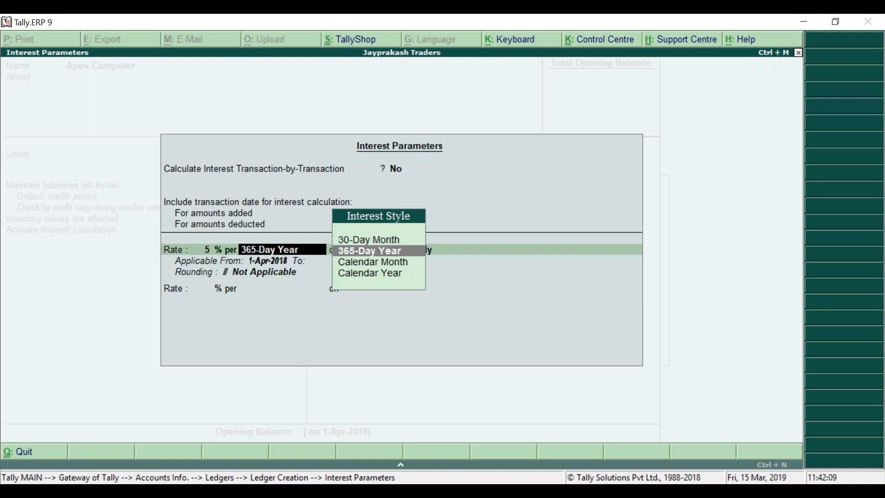
key(Down)
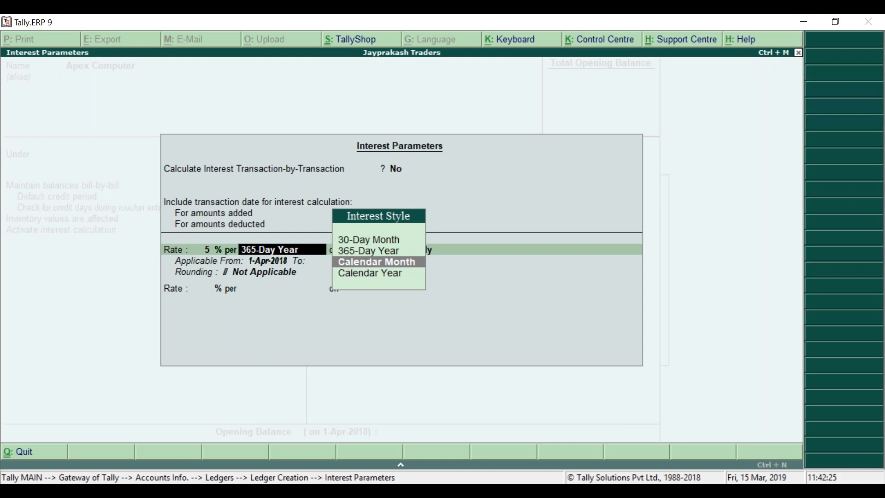
key(Down)
key(Up)
key(Down)
key(Up)
key(Down)
key(Up)
key(Down)
key(Up)
key(Up)
key(Up)
key(Down)
key(Down)
key(Up)
key(Return)
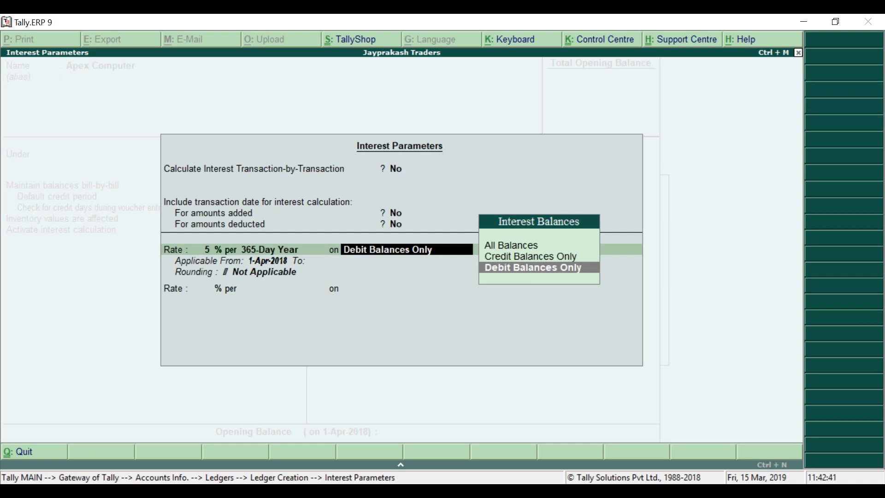
Keep Debit Balances Only, the 1-Apr-2018 start without an end date and no rounding, and finish the interest parameters.
key(Return)
key(Return)
key(Return)
key(Return)
key(Return)
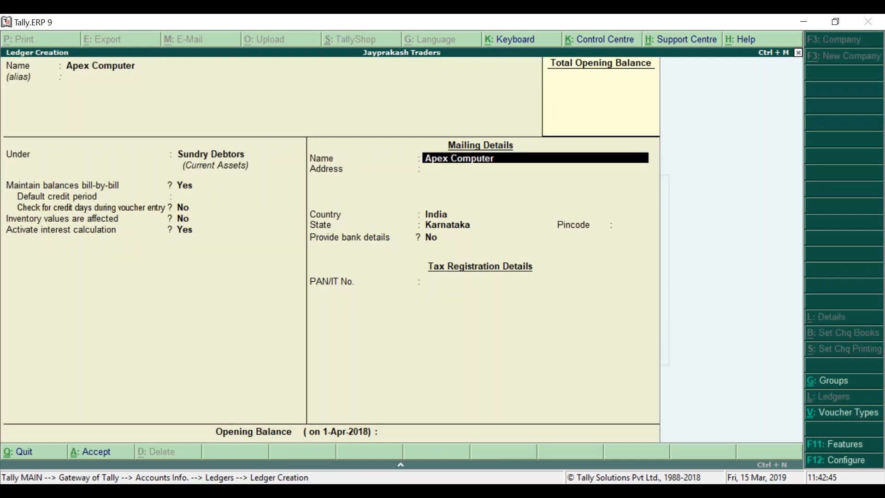
Keep the mailing, bank and tax details at their defaults and enter an opening balance of 50,000 Dr.
key(Return)
key(Return)
key(Return)
key(Return)
key(Return)
key(Return)
key(Return)
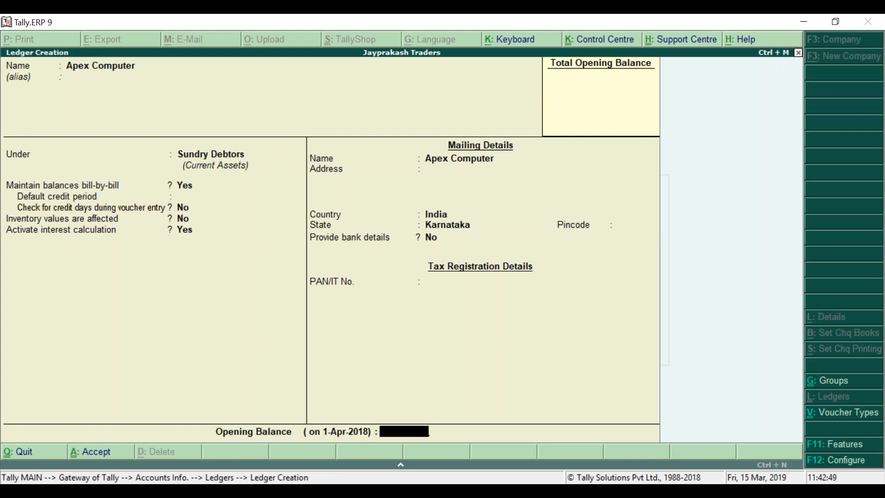
text(50000)
key(Return)
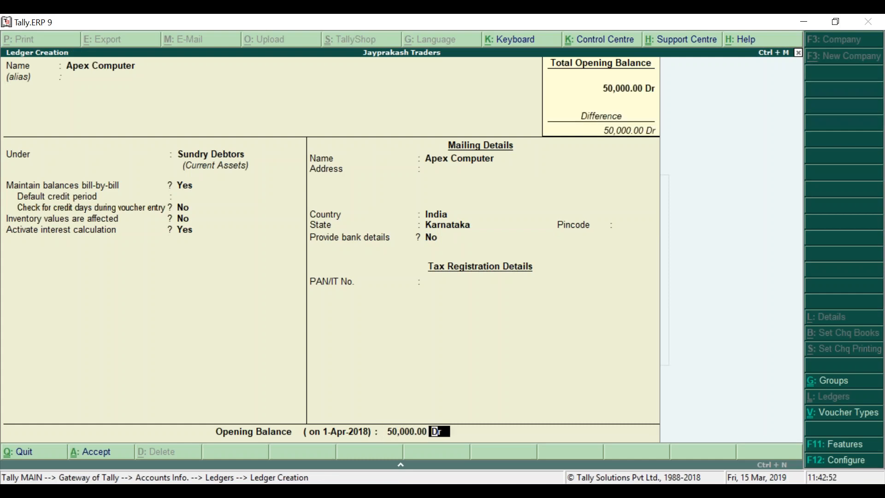
key(Return)
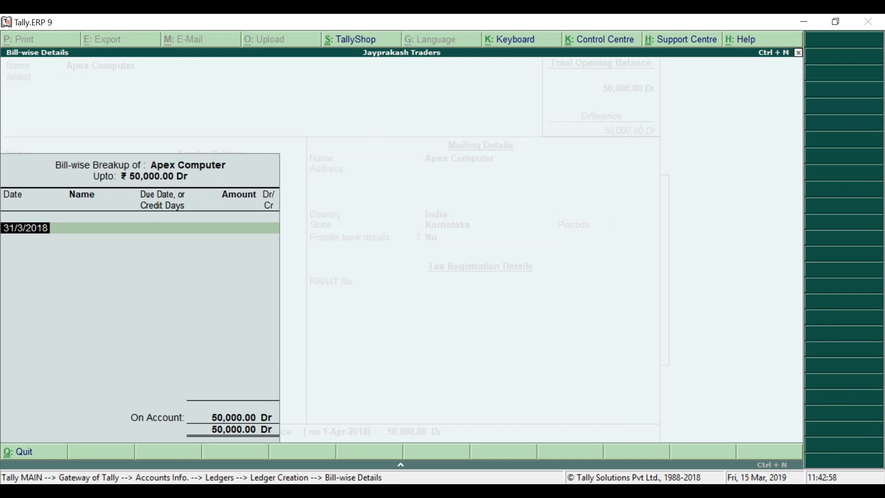
Allocate the 50,000 Dr opening balance to bill AC-001 dated 31/3/2018 with 10 credit days, and save the ledger.
key(Return)
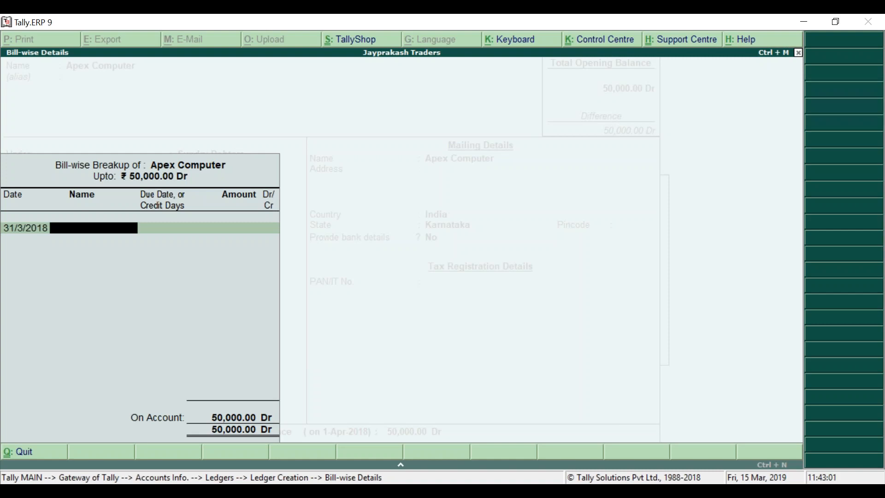
text(AC-001)
key(Return)
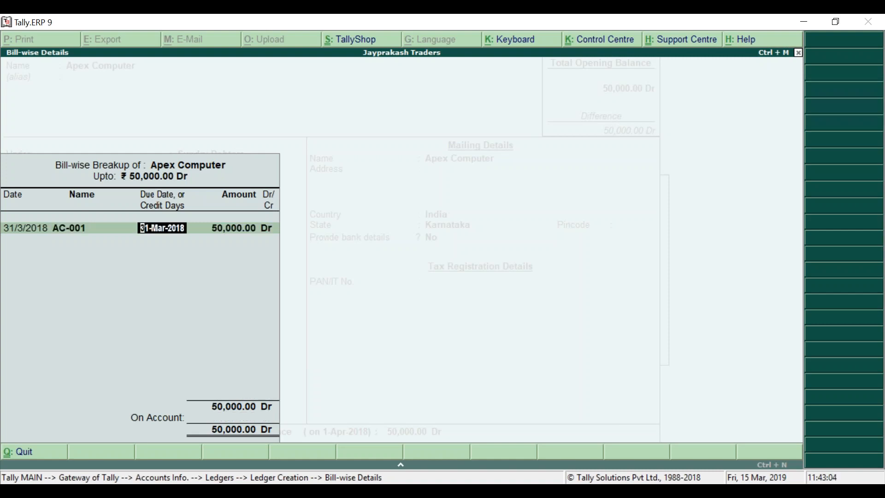
text(10)
key(Return)
key(Return)
key(Return)
key(Return)
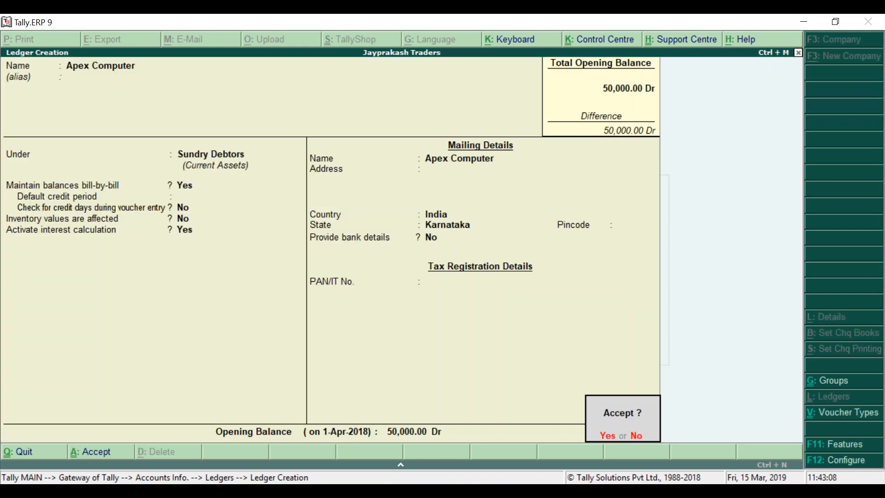
key(y)
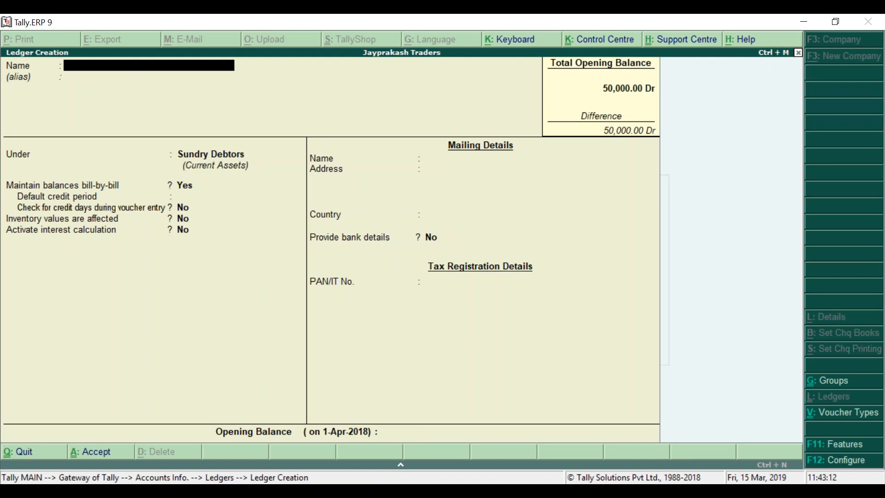
Reopen the saved Apex Computer ledger for alteration, keeping its name.
key(Page_Up)
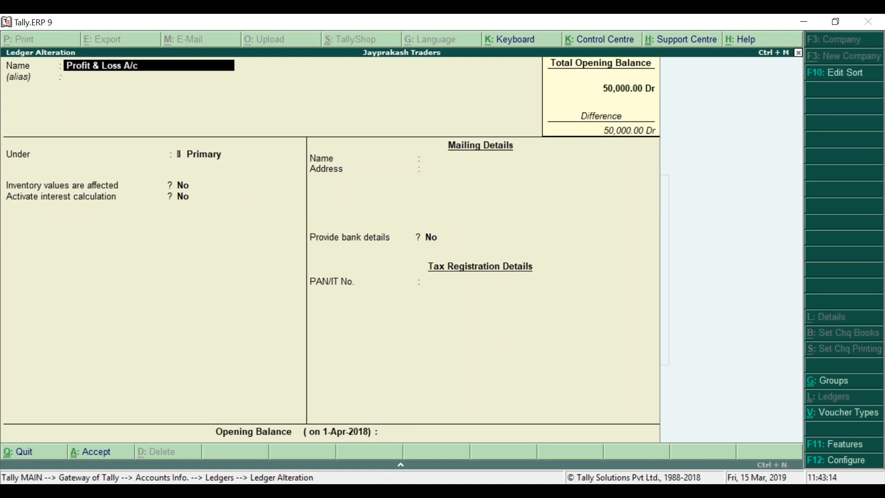
key(Page_Up)
key(Page_Up)
key(Return)
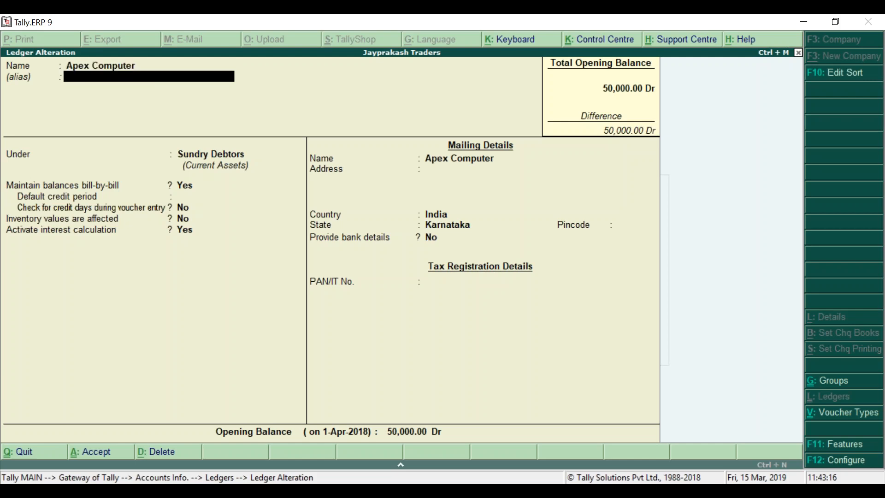
Keep Apex Computer's group, bill-by-bill and inventory settings and open its interest parameters.
key(Return)
key(Return)
key(Return)
key(Return)
key(Return)
key(Return)
key(Return)
key(Return)
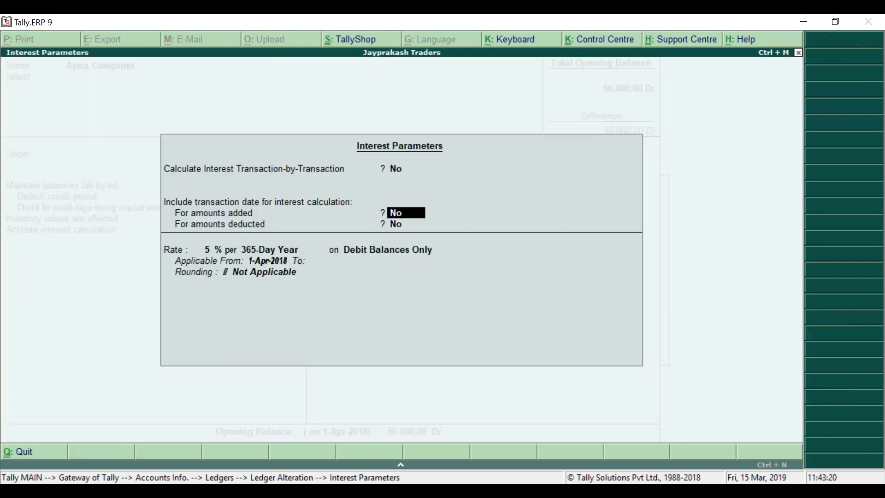
Go through the interest parameters, keeping 5 % per 365-Day Year on Debit Balances Only from 1-Apr-2018 without rounding.
key(Return)
key(Return)
key(Return)
key(Return)
key(Return)
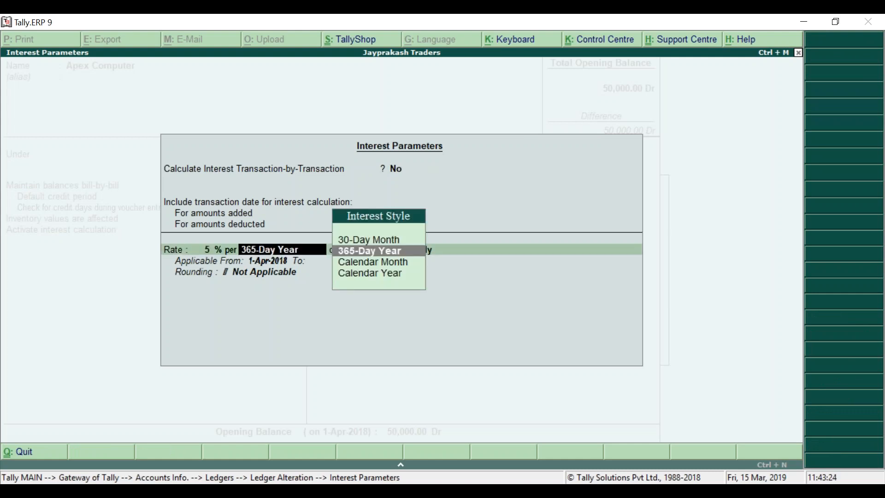
key(Return)
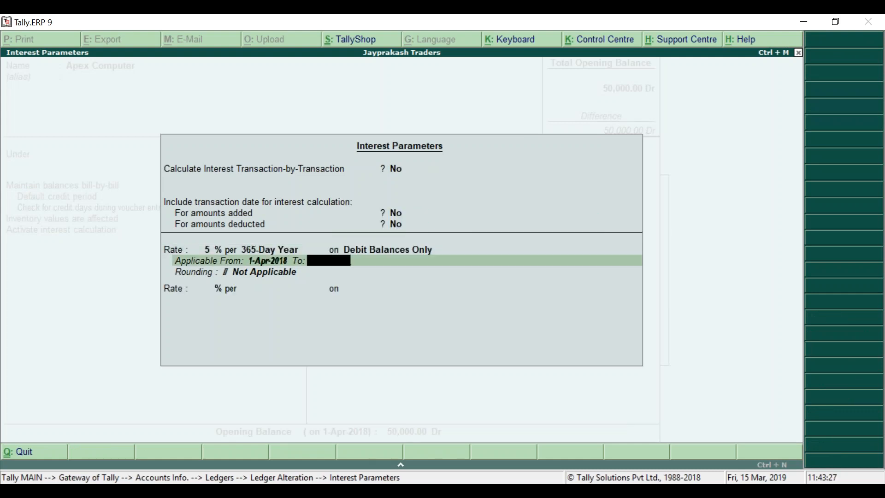
key(Return)
key(Return)
key(Return)
Keep the ledger's mailing, bank and tax details and go on to the opening balance.
key(Return)
key(Return)
key(Return)
key(Return)
key(Return)
key(Return)
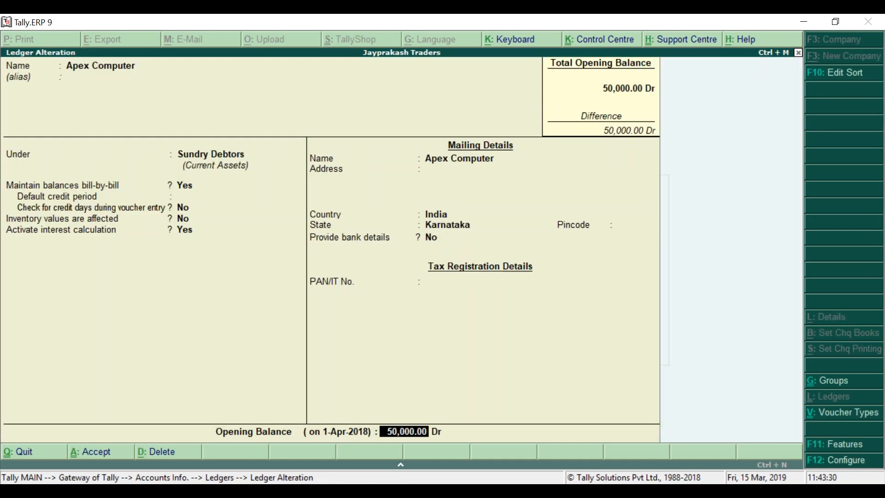
Keep the 50,000 Dr opening balance and its allocation to bill AC-001, and save the Apex Computer ledger.
key(Return)
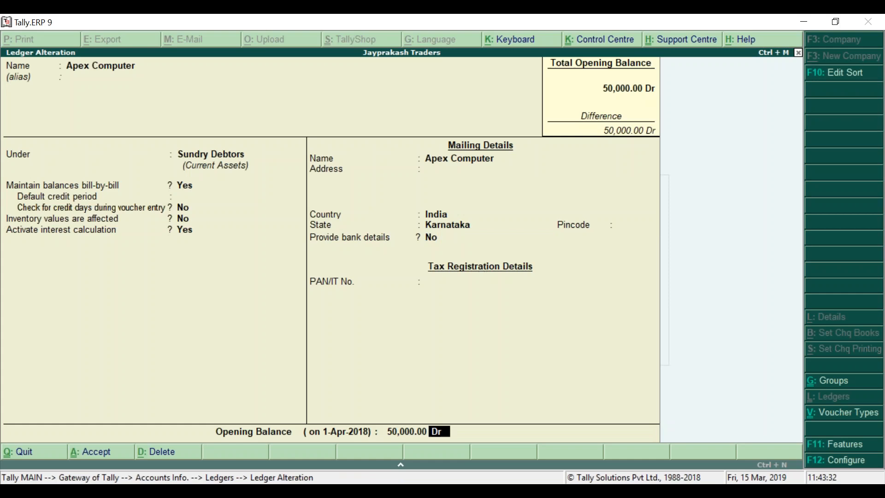
key(Return)
key(Return)
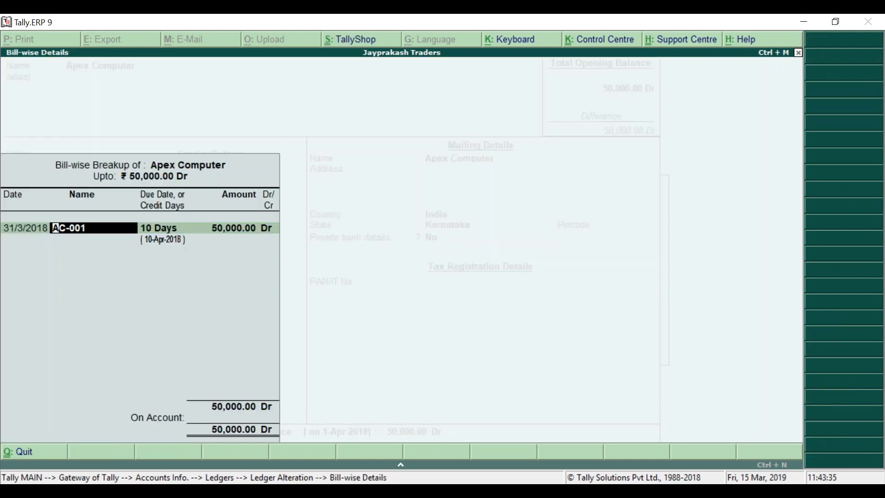
key(Return)
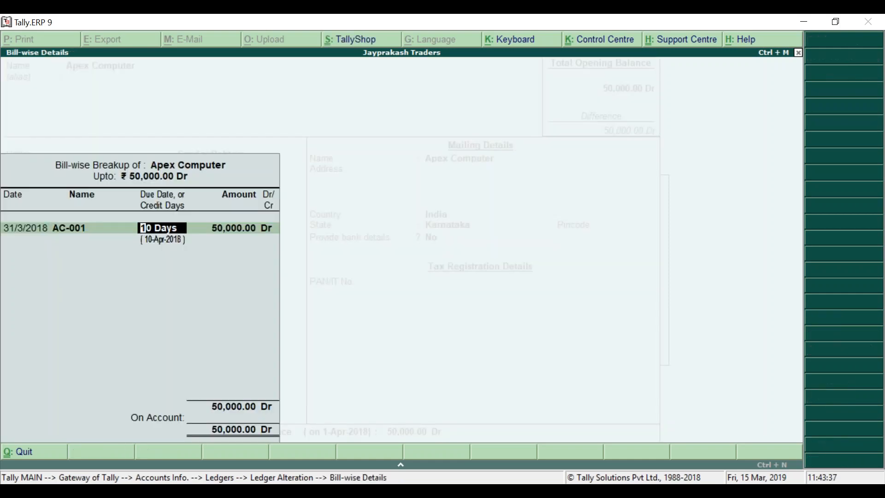
key(Return)
key(Return)
key(Return)
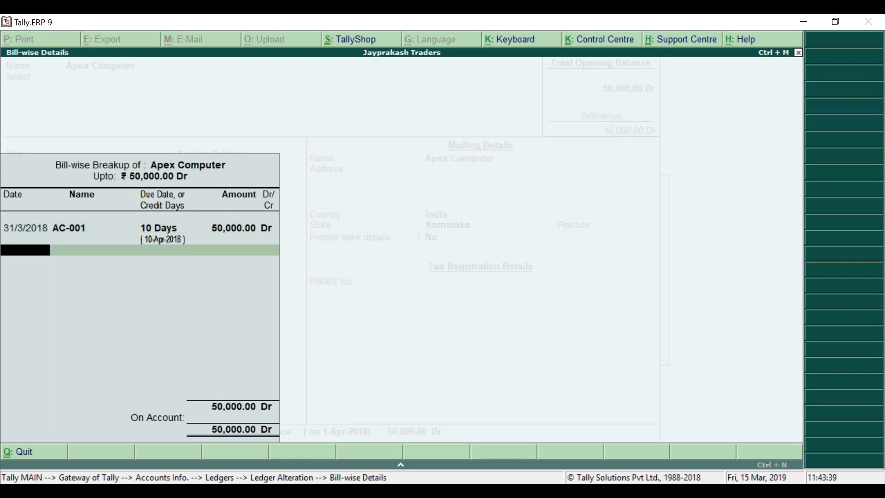
key(Return)
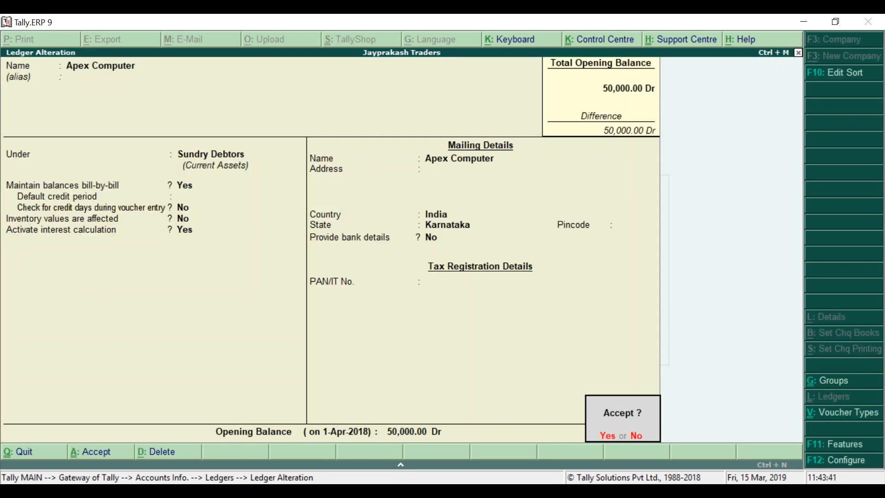
key(y)
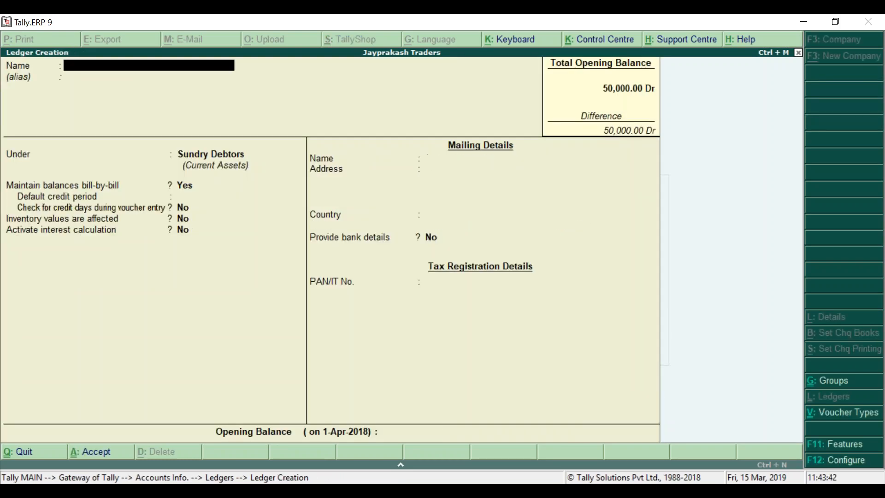
Leave ledger creation without entering a new ledger and return to the Gateway of Tally.
key(Escape)
key(y)
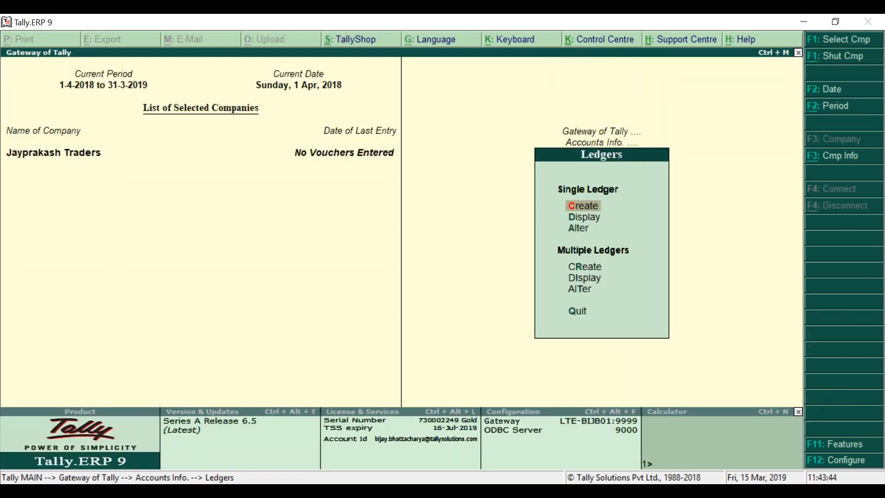
key(Escape)
key(Escape)
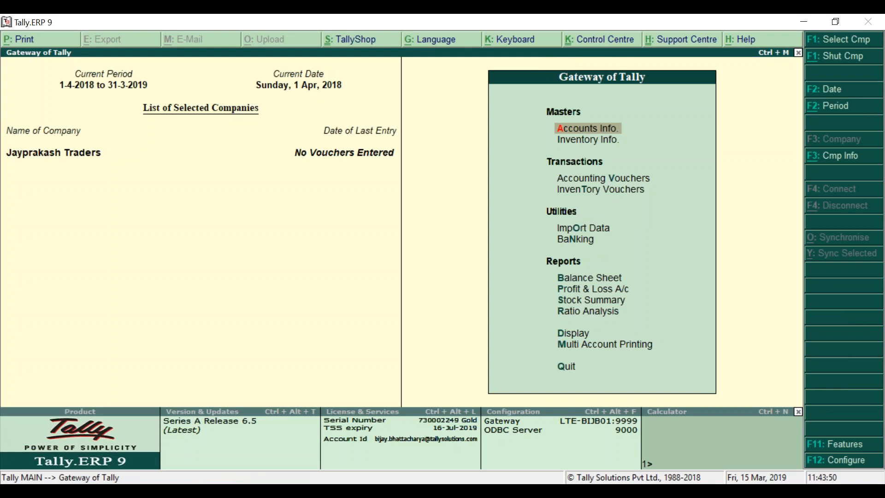
Open the Statements of Accounts among the display reports.
key(Down)
key(Down)
key(Down)
key(Down)
key(Down)
key(Down)
key(Down)
key(Down)
key(Down)
key(Down)
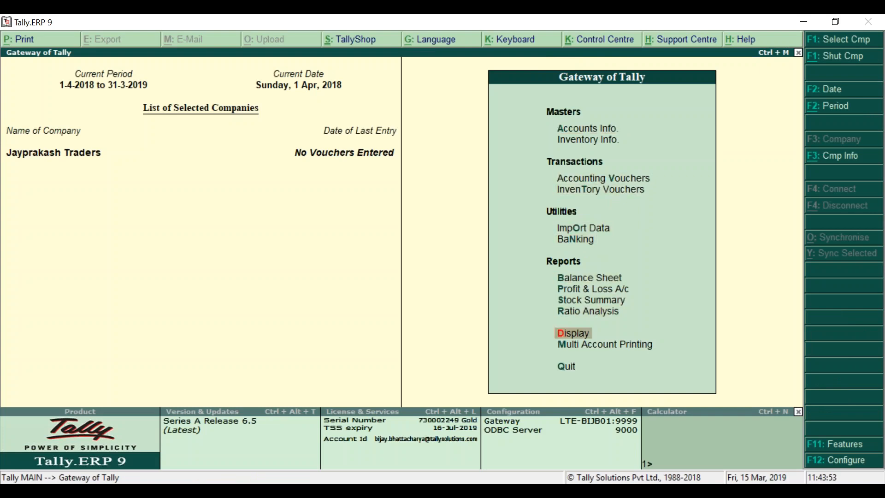
key(Return)
key(Down)
key(Down)
key(Down)
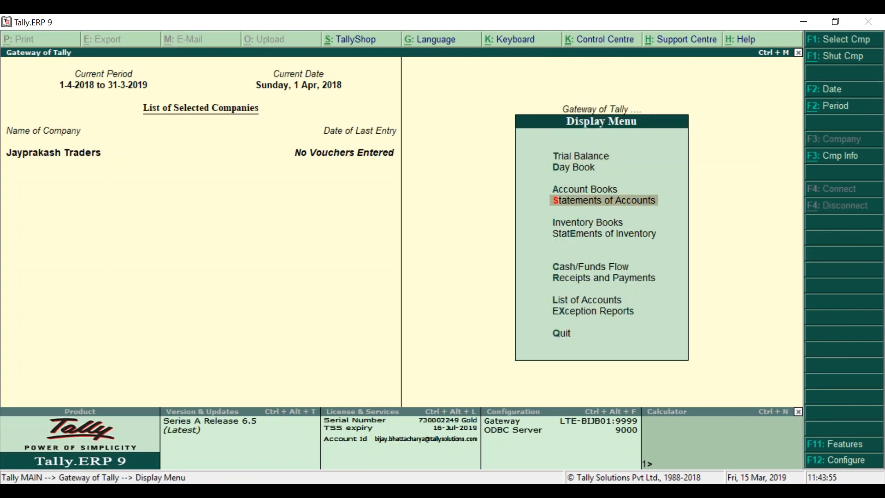
key(Return)
Open the Interest Receivable calculation and drill down through Current Assets and Sundry Debtors to Apex Computer's ledger interest.
key(Down)
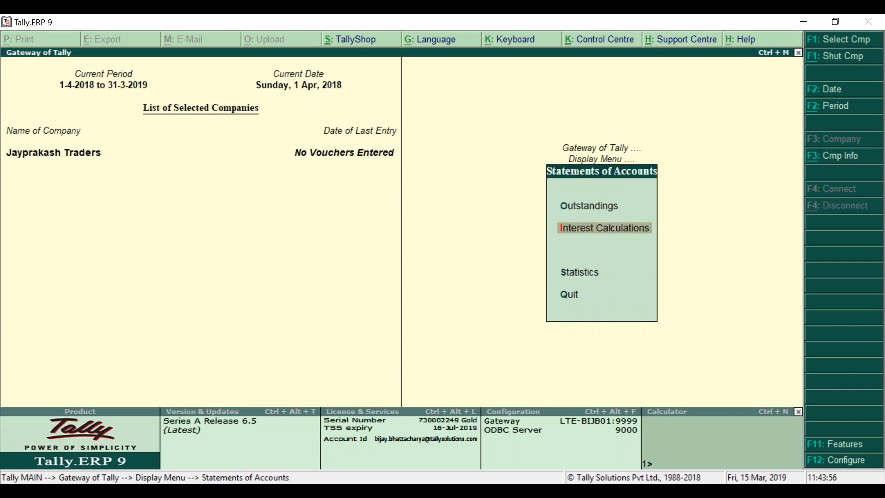
key(Return)
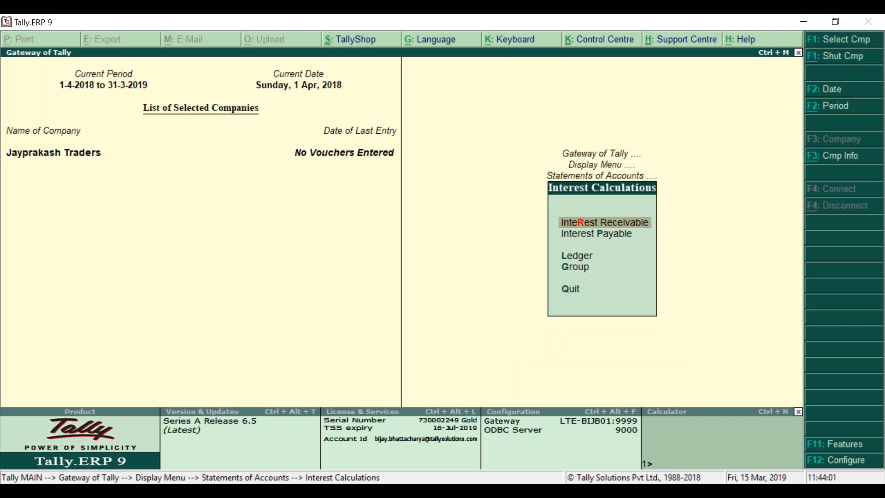
key(Return)
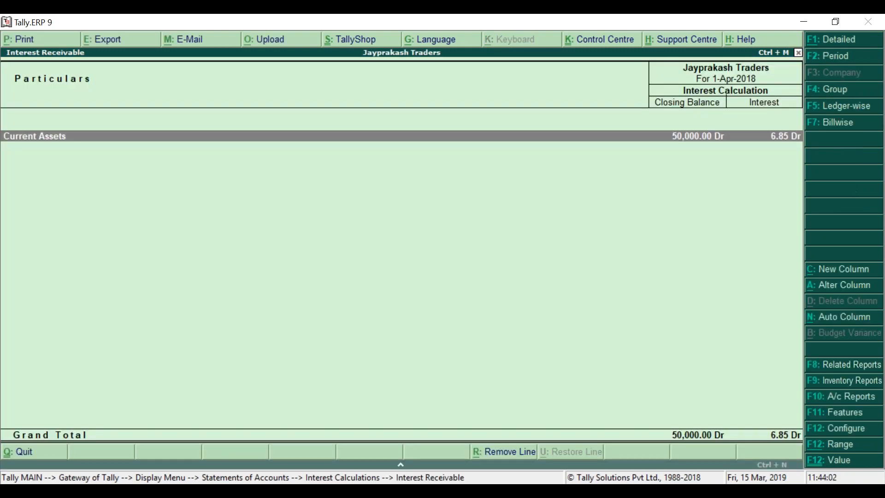
key(Return)
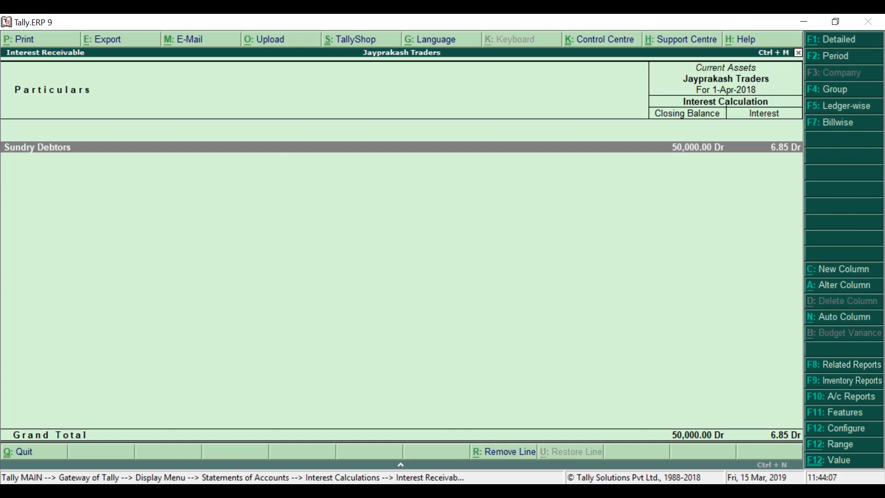
key(Return)
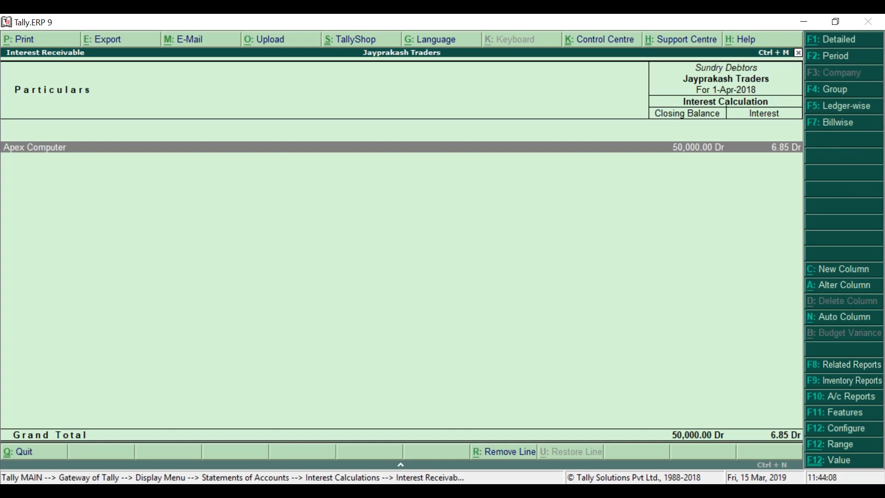
key(Return)
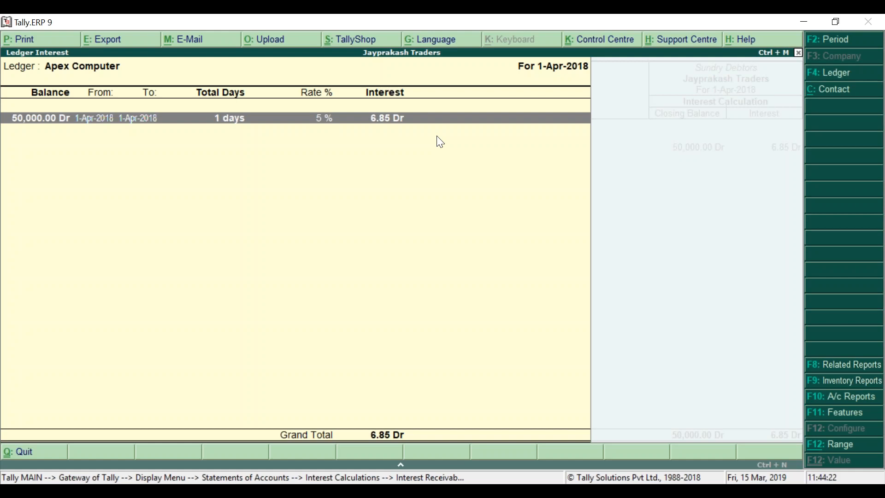
Set the ledger interest report's period from 1-4-2018 to 30-04-2018.
key(F2)
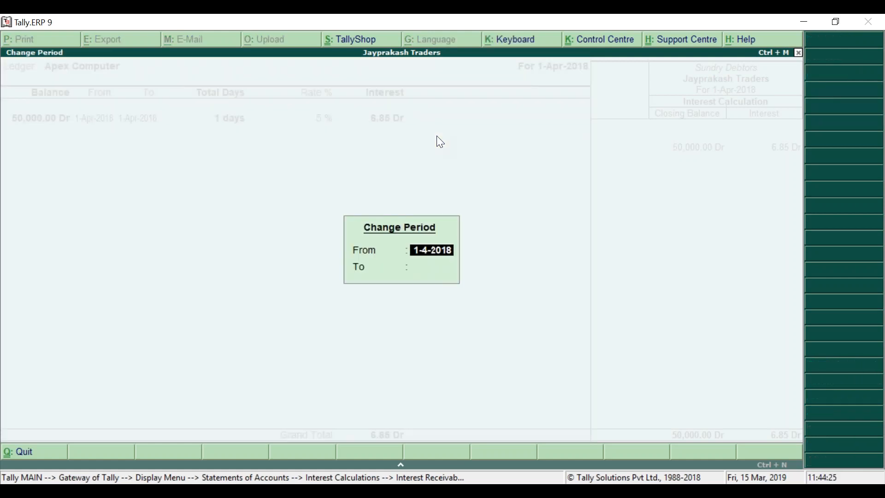
key(Return)
text(30-04)
key(Return)
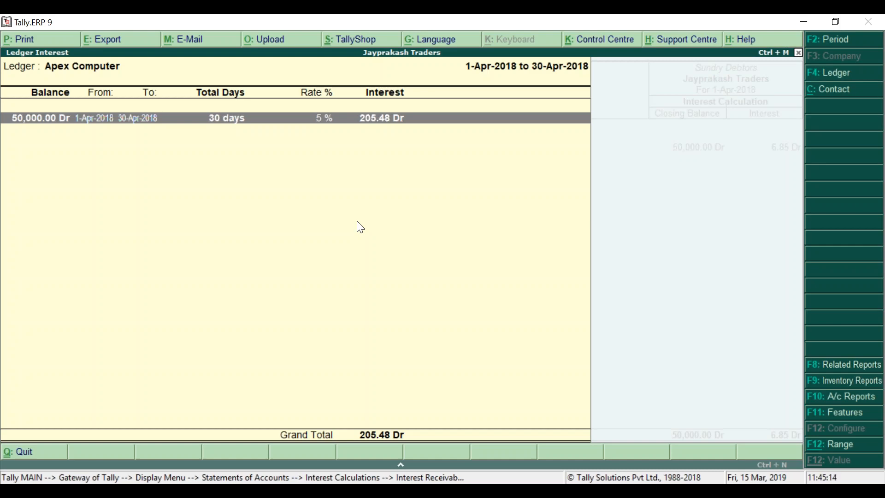
Close the interest reports and return to the Gateway of Tally.
key(Escape)
key(Escape)
key(Escape)
key(Escape)
key(Escape)
key(Escape)
key(Escape)
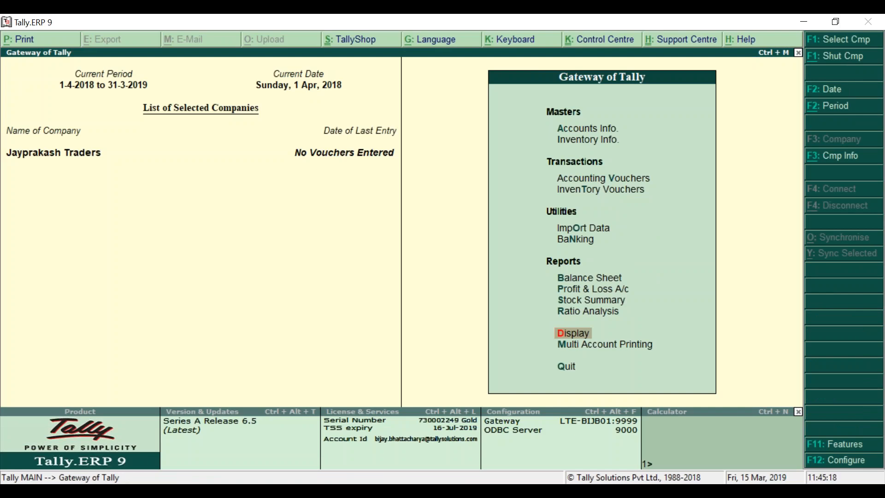
Open the single ledger Apex Computer for alteration from the accounts masters.
key(Up)
key(Up)
key(Up)
key(Up)
key(Up)
key(Up)
key(Up)
key(Up)
key(Up)
key(Up)
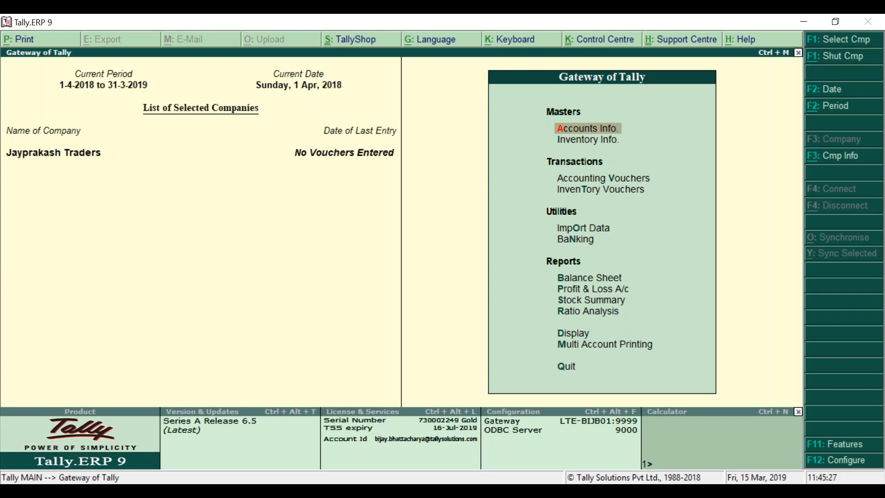
key(Down)
key(Up)
key(Return)
key(Down)
key(Return)
key(Down)
key(Down)
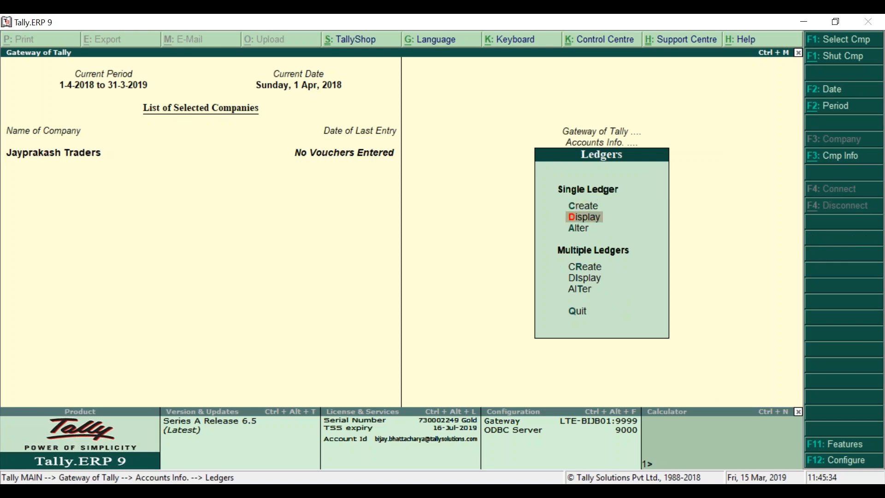
key(Return)
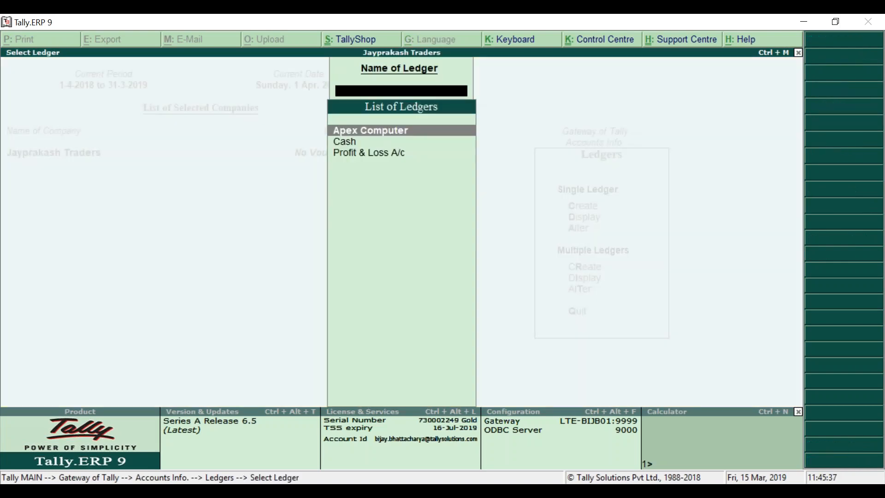
key(Return)
Keep the ledger's general settings with interest calculation activated and bring up its interest parameters.
key(Return)
key(Return)
key(Return)
key(Return)
key(Return)
key(Return)
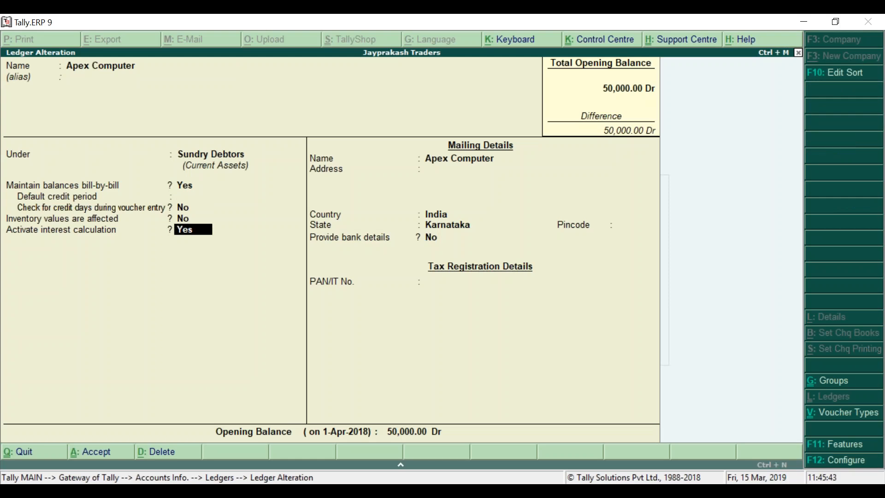
key(Return)
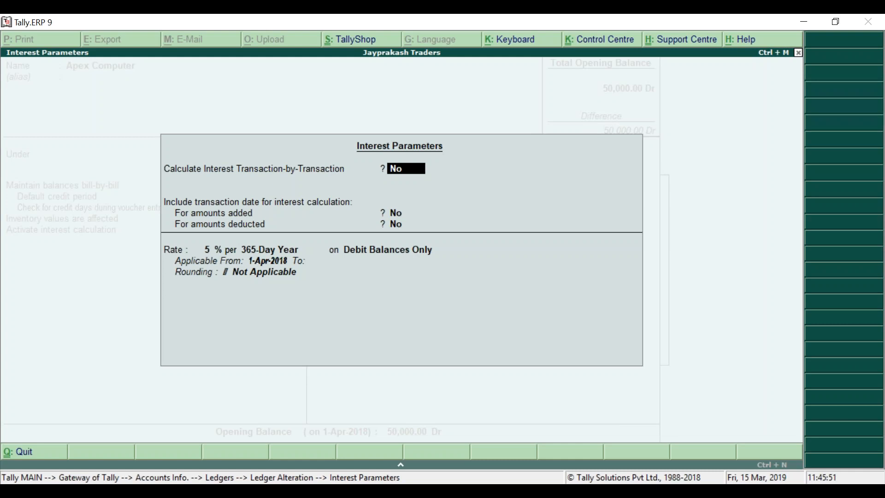
Enable transaction-by-transaction interest, overriding parameters for each transaction and overriding advanced parameters.
text(y)
key(Return)
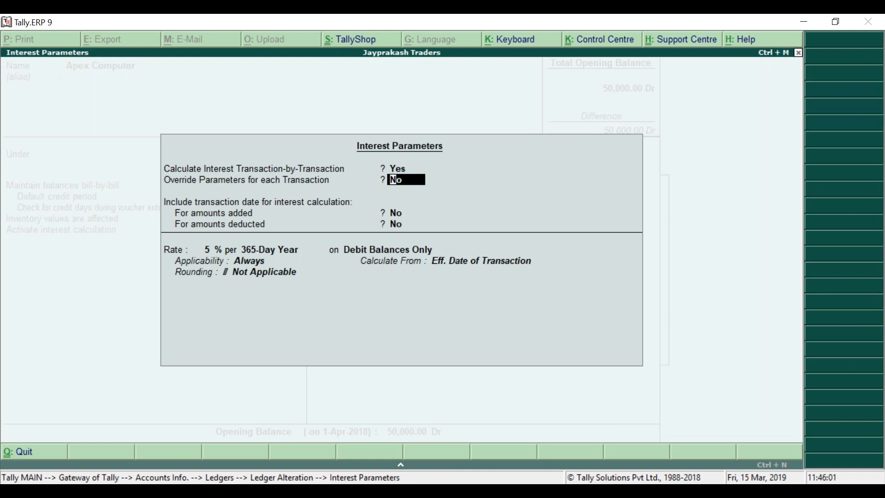
text(y)
key(Return)
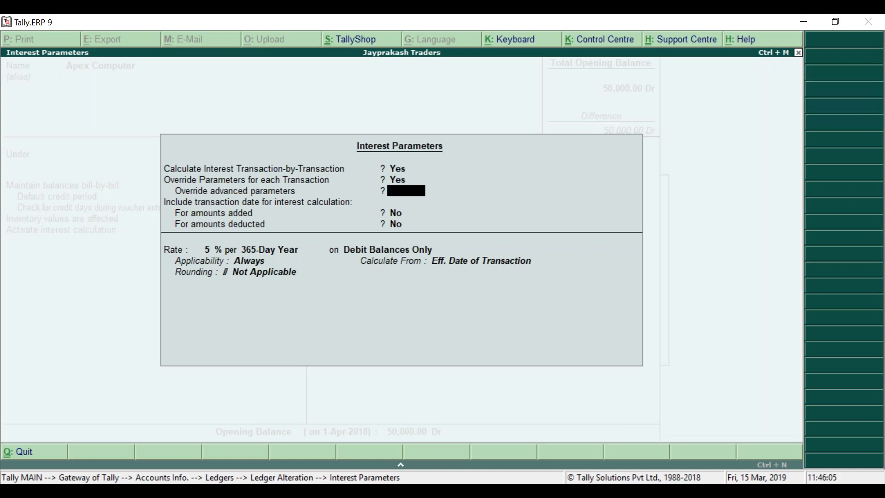
text(y)
key(Return)
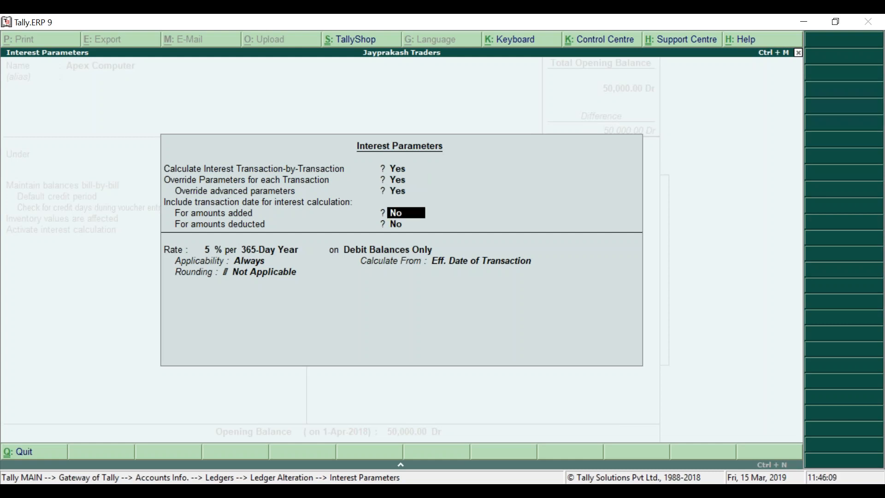
key(Up)
key(Up)
key(Down)
key(Down)
key(Up)
key(Up)
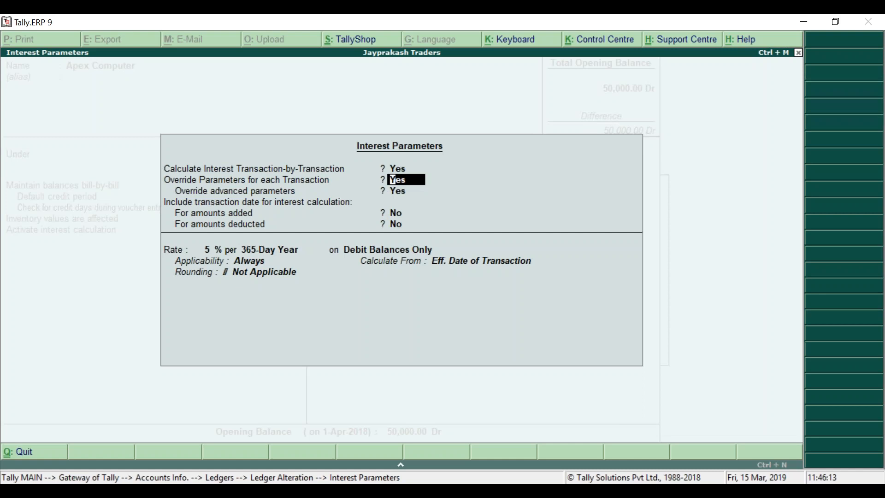
key(Down)
key(Down)
key(Up)
key(Up)
key(Down)
key(Up)
key(Up)
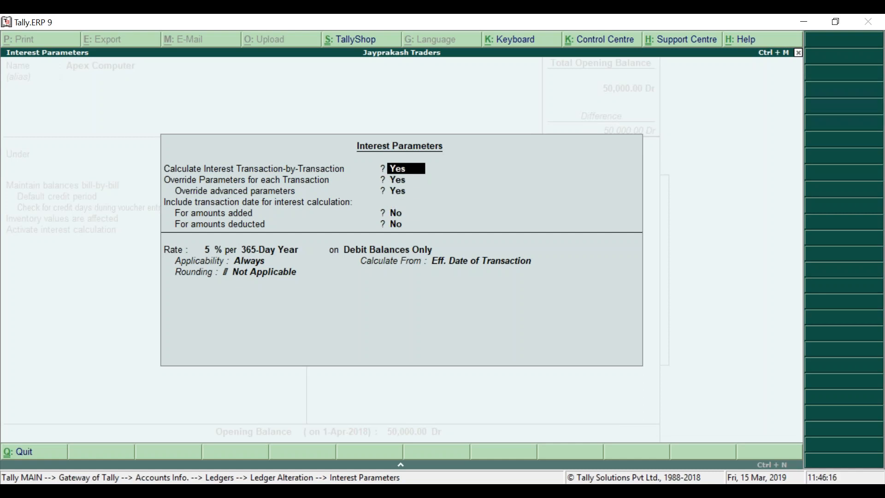
key(Down)
key(Down)
key(Up)
key(Down)
key(Up)
key(Down)
key(Up)
key(Down)
key(Down)
Set Override Parameters for each Transaction to No.
key(Up)
key(Up)
text(n)
key(Return)
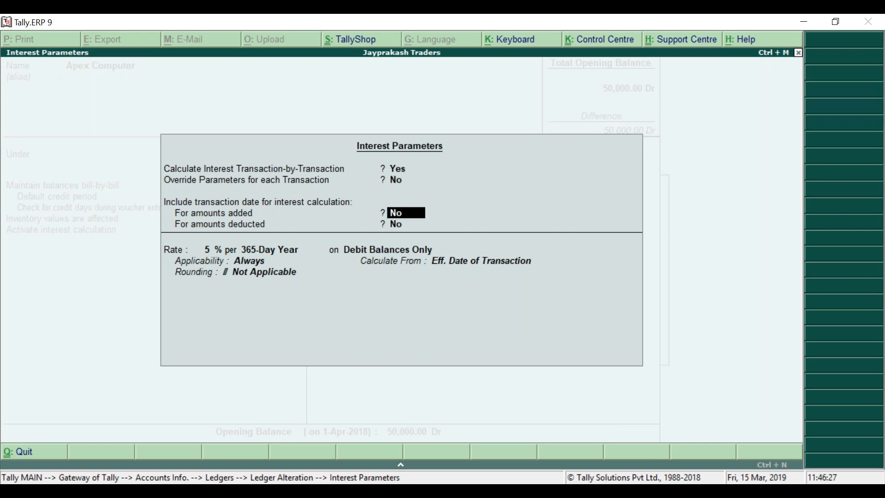
key(Up)
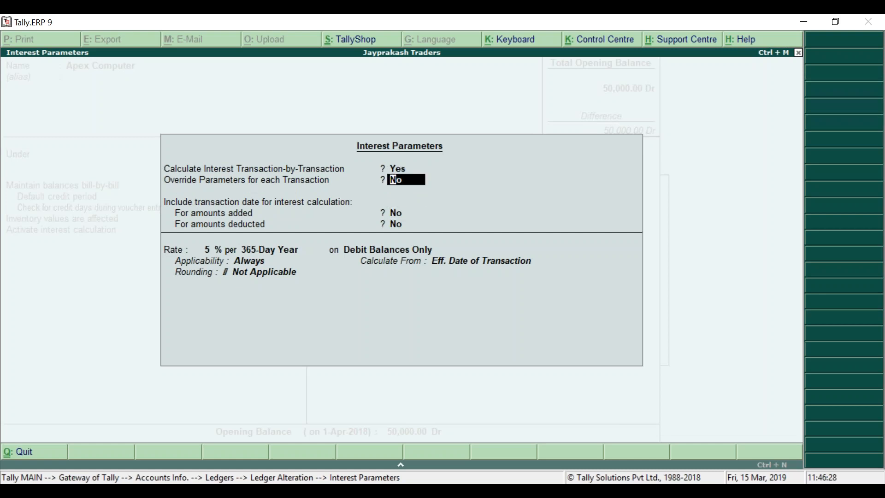
Check the Applicability options available with per-transaction parameter overriding off.
key(Return)
key(Return)
key(Return)
key(Return)
key(Return)
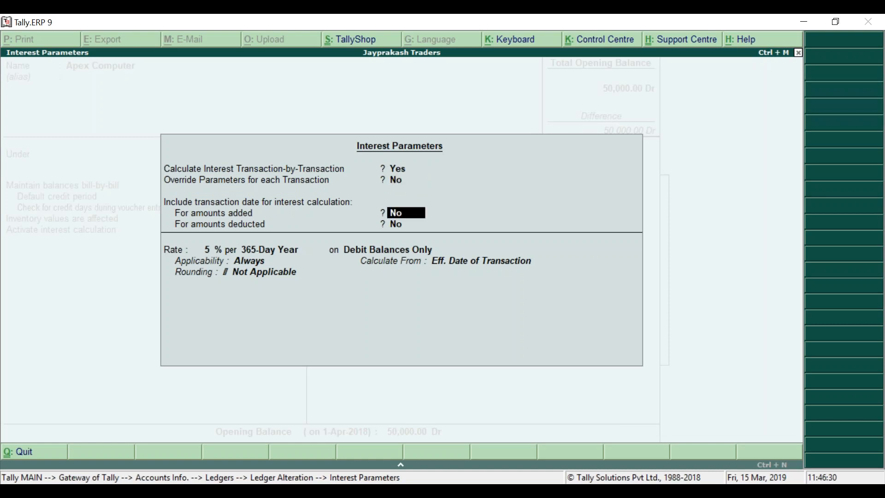
key(Return)
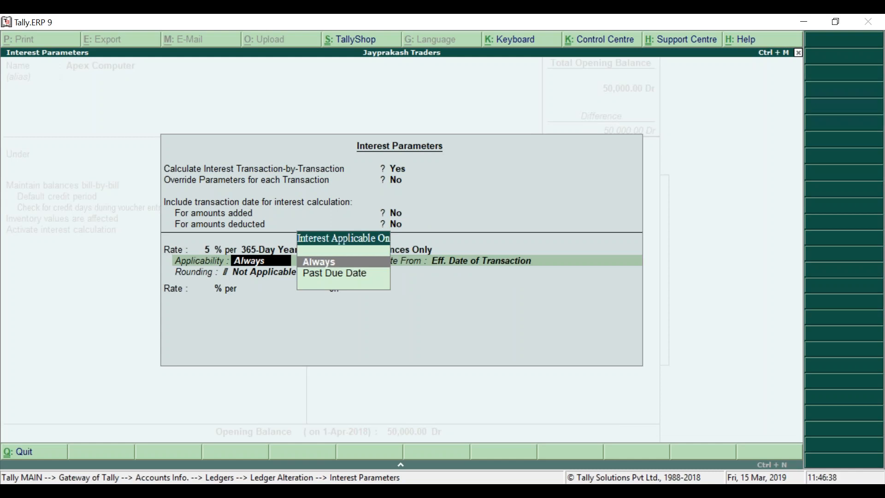
Set Override Parameters for each Transaction and Override advanced parameters to Yes in Apex Computer's interest parameters.
key(BackSpace)
key(BackSpace)
key(BackSpace)
key(BackSpace)
key(BackSpace)
key(BackSpace)
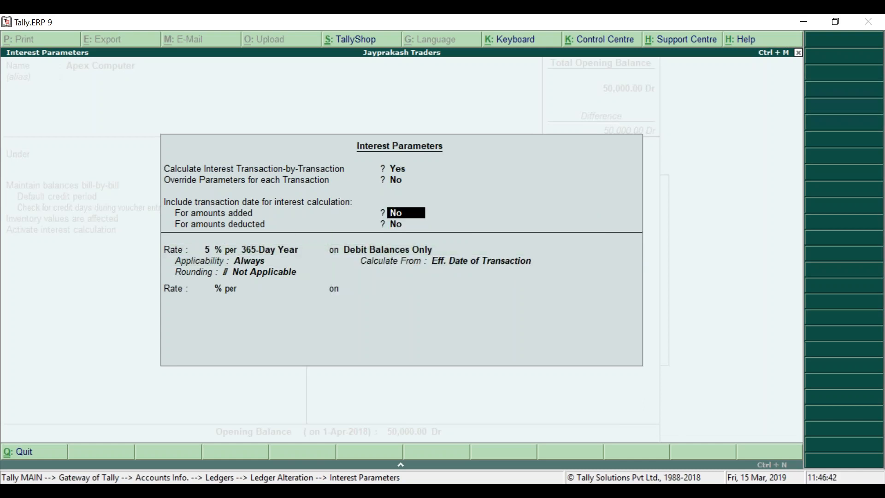
text(y)
key(Return)
text(y)
key(Return)
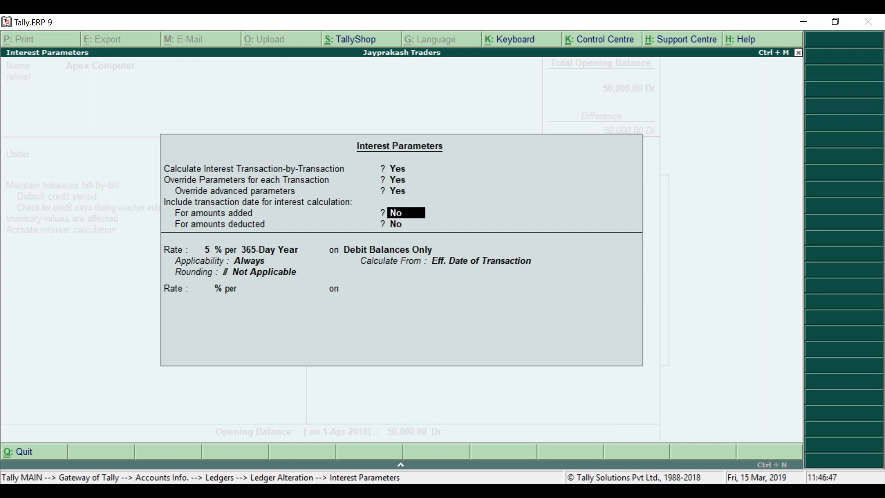
Keep both transaction date inclusions at No and the rate at 5% per 365-Day Year on Debit Balances Only, applicable Always.
key(Return)
key(Return)
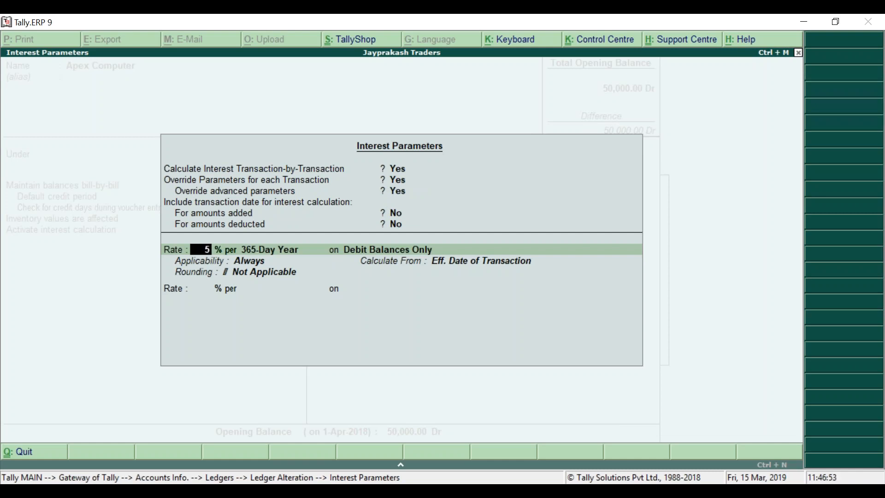
key(Return)
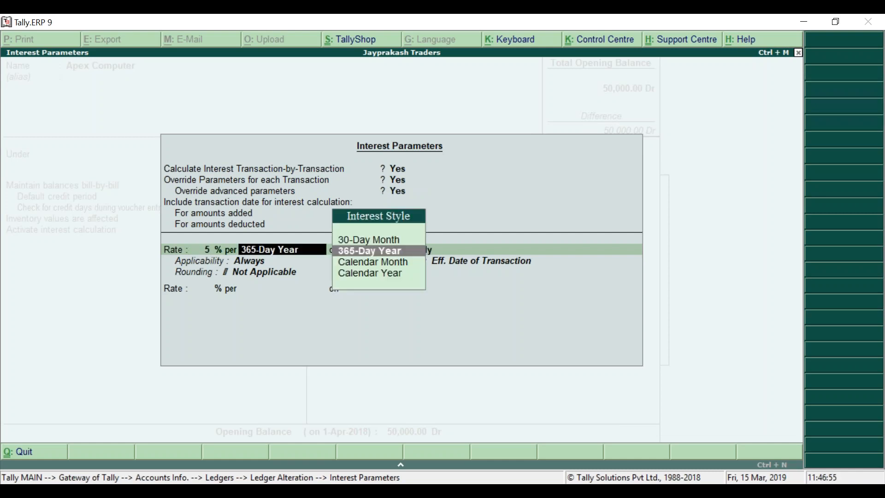
key(Return)
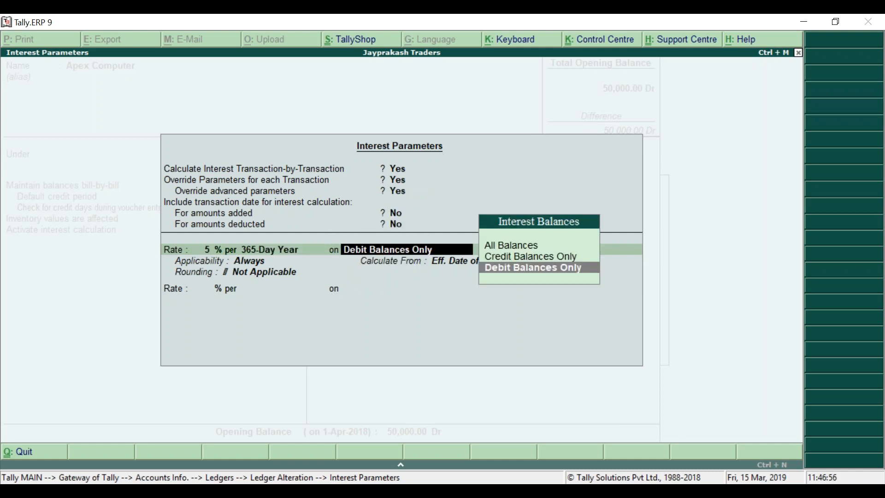
key(Return)
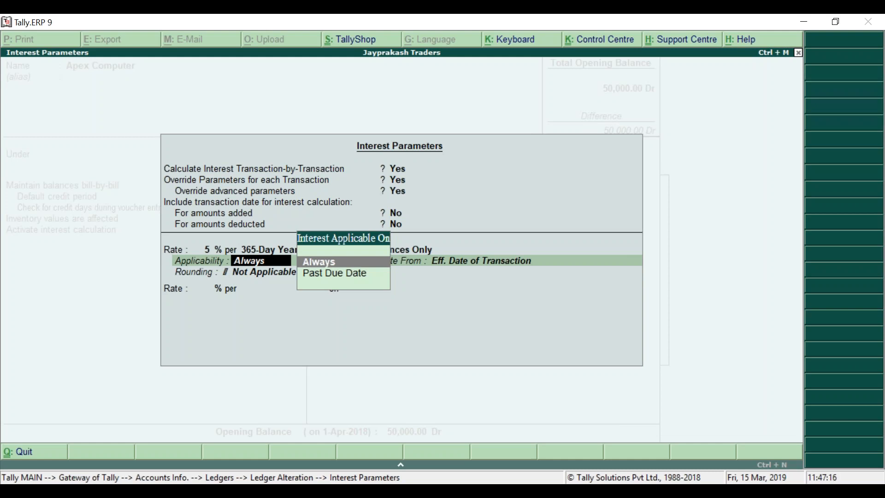
key(Return)
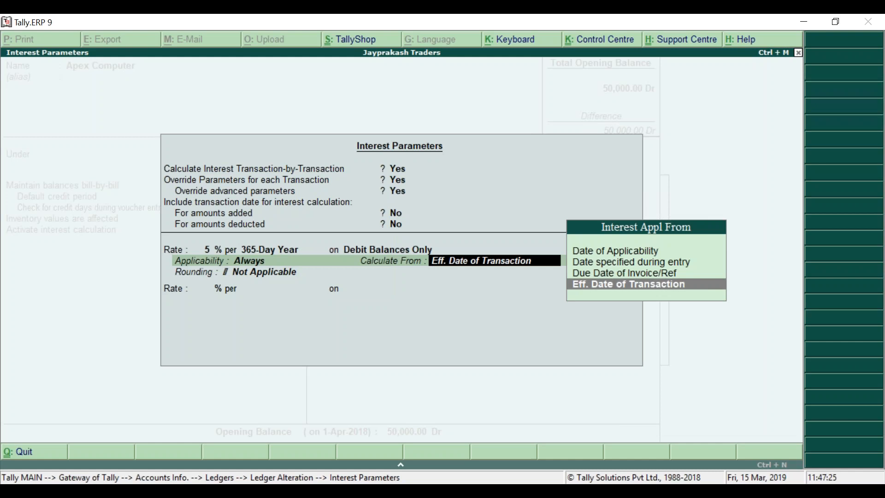
Examine the available starting dates for Calculate From, from Date of Applicability to Eff. Date of Transaction.
key(Up)
key(Up)
key(Up)
key(Down)
key(Down)
key(Down)
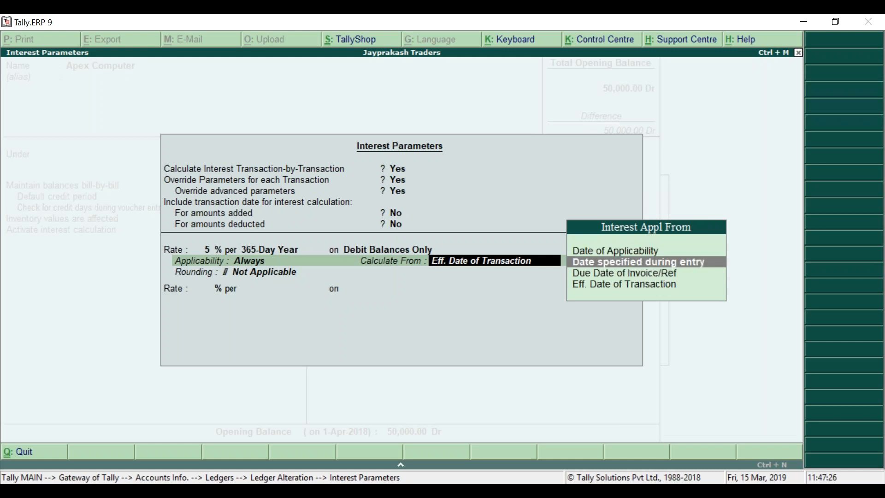
key(Up)
key(Up)
key(Up)
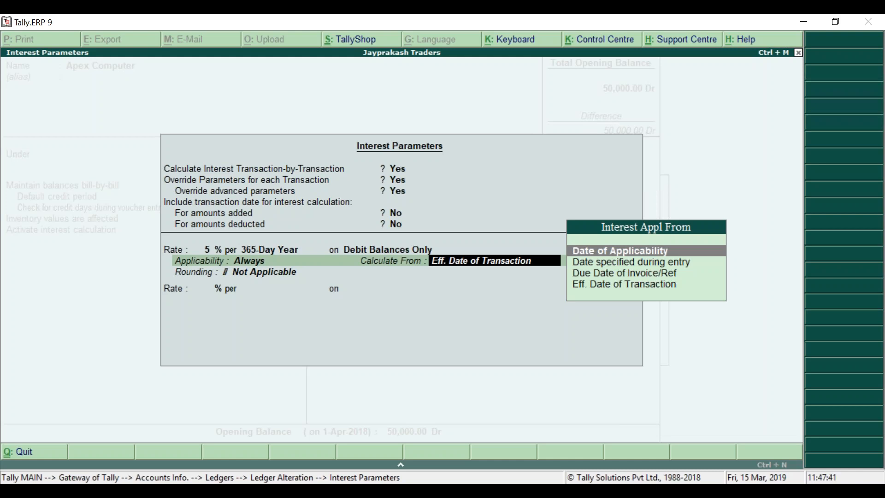
key(Down)
key(Down)
key(Down)
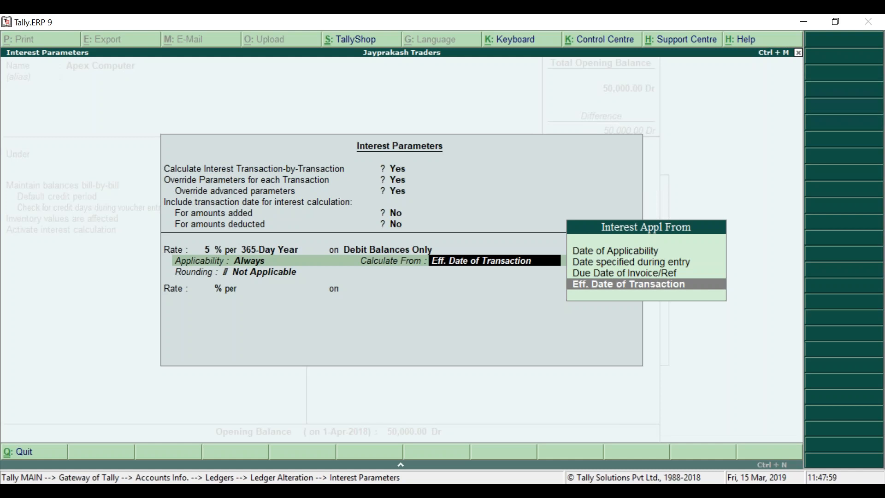
key(Return)
key(BackSpace)
key(Up)
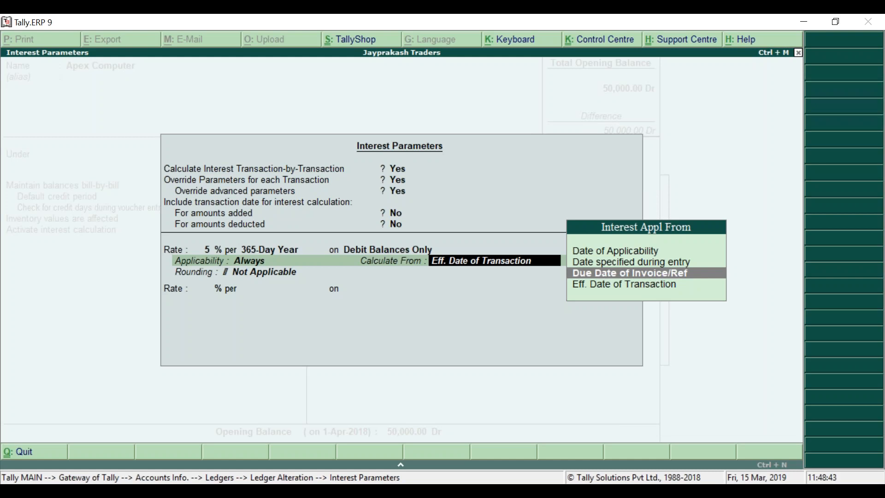
key(Up)
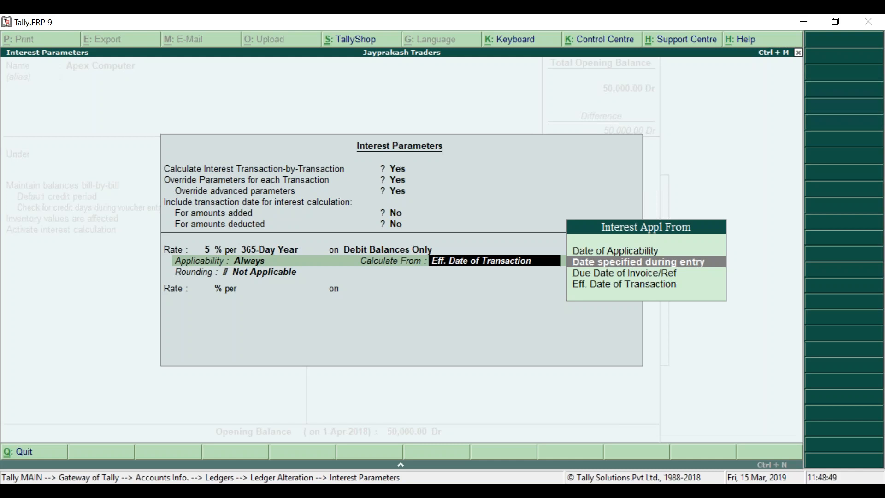
key(Up)
key(Down)
key(Up)
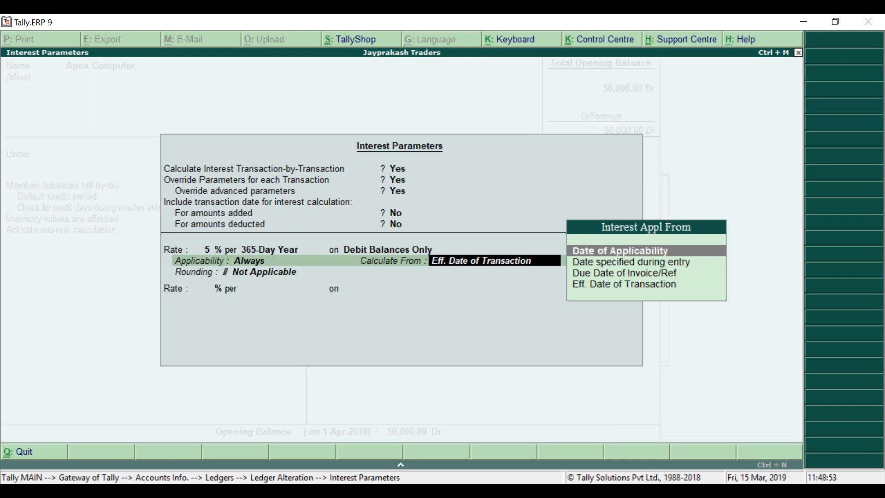
Keep Applicability at Always, set Calculate From to Due Date of Invoice/Ref, and continue to the ledger's bill-wise breakup.
key(BackSpace)
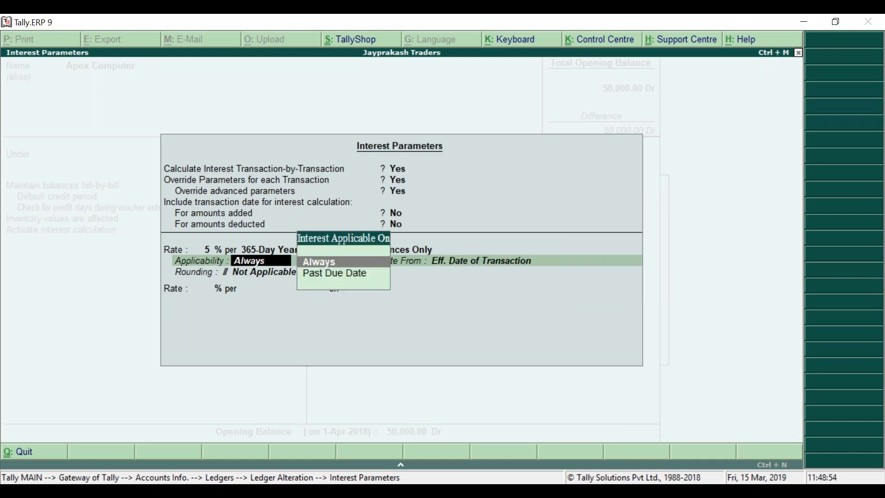
key(Down)
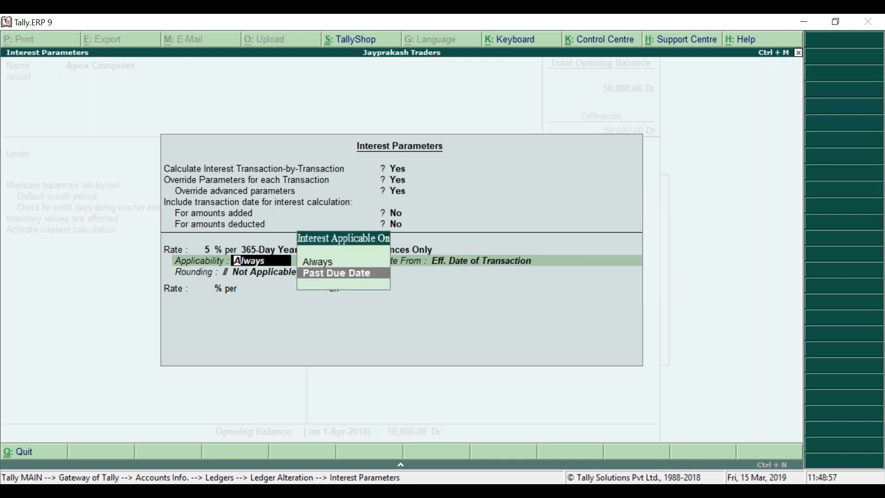
key(Up)
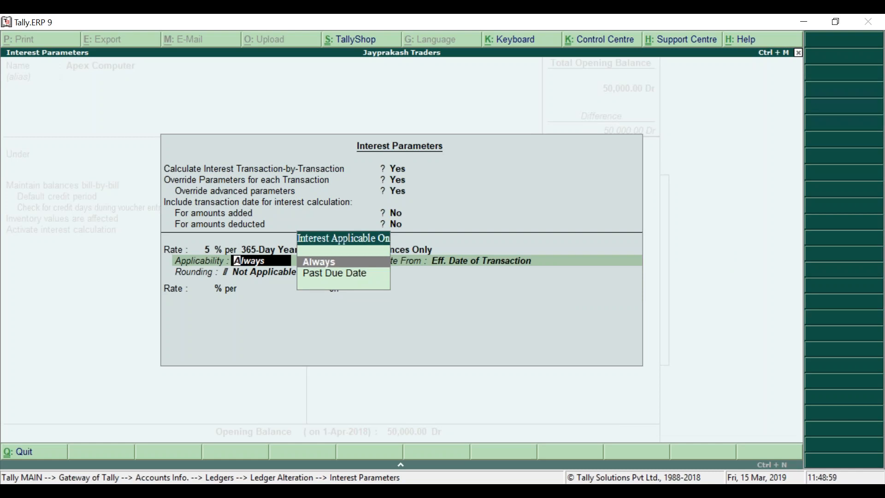
key(Return)
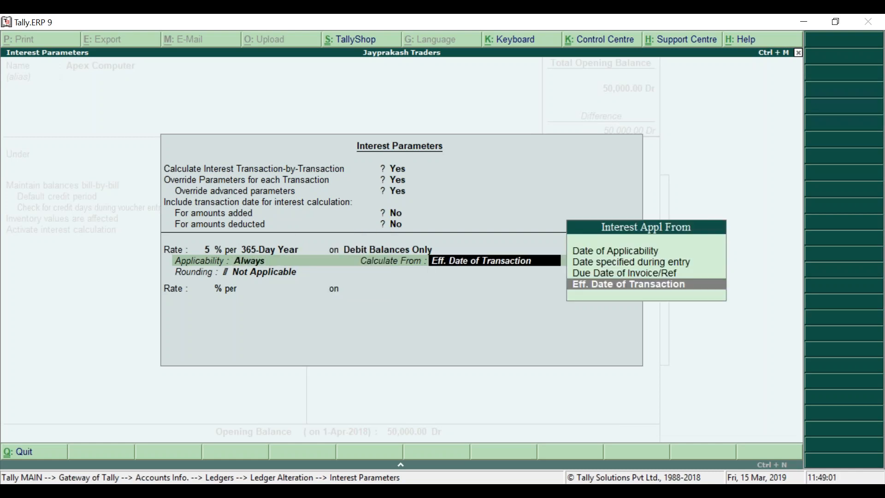
key(Up)
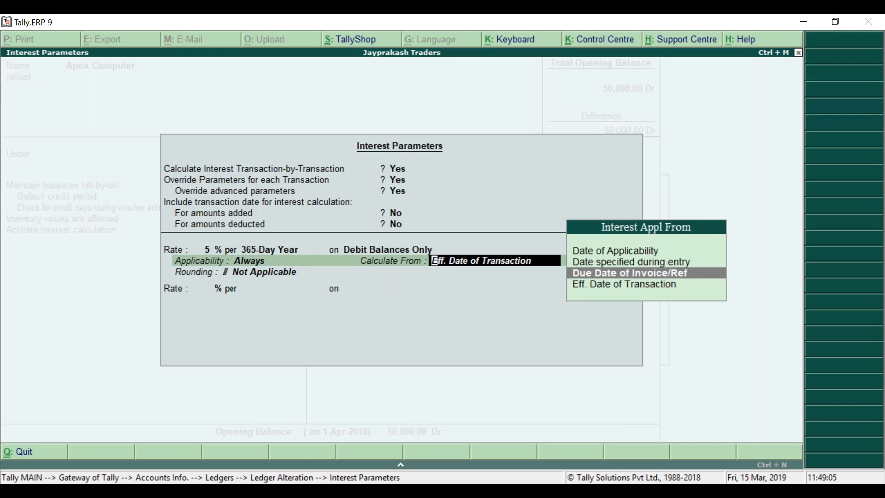
key(Return)
key(Return)
key(Return)
key(Return)
key(Return)
key(Return)
key(Return)
key(Return)
key(Return)
key(Return)
key(Return)
key(Return)
key(Return)
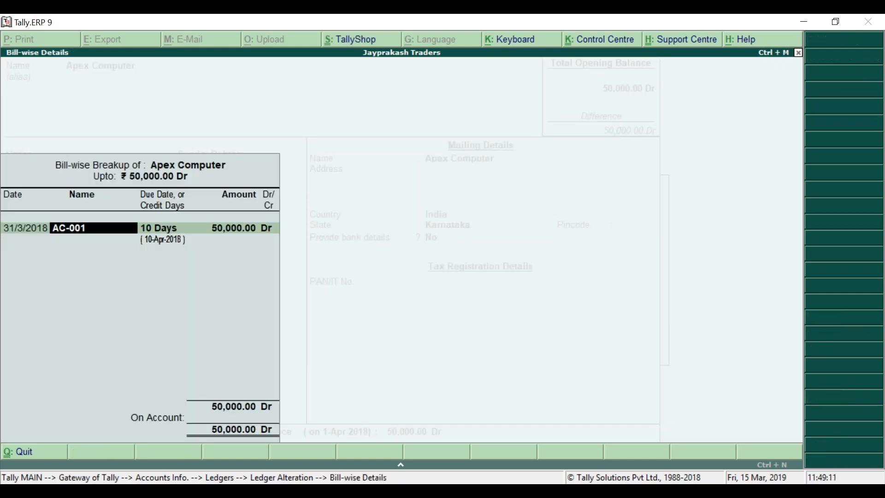
Fill in the opening bill's interest as 5% per 365-Day Year on All Balances, applicable Always, from Eff. Date of Transaction.
key(Return)
key(Return)
key(Return)
key(Return)
key(Return)
key(Return)
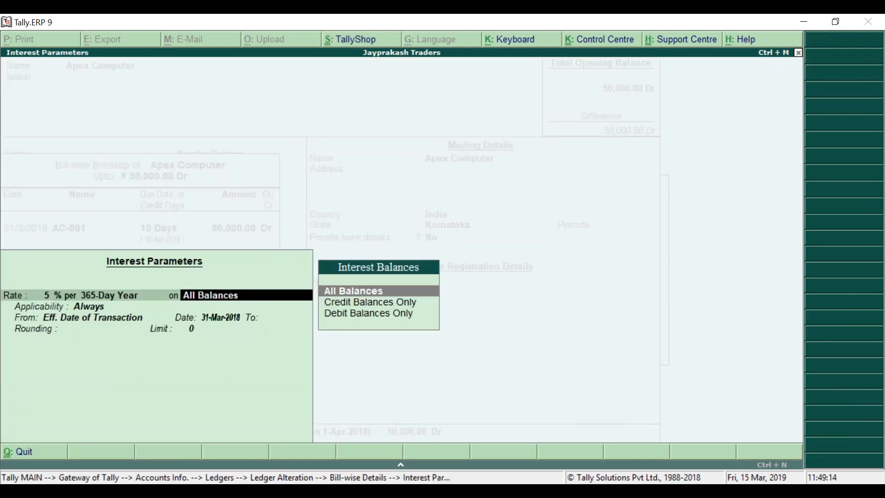
key(Return)
key(Return)
key(Return)
key(Return)
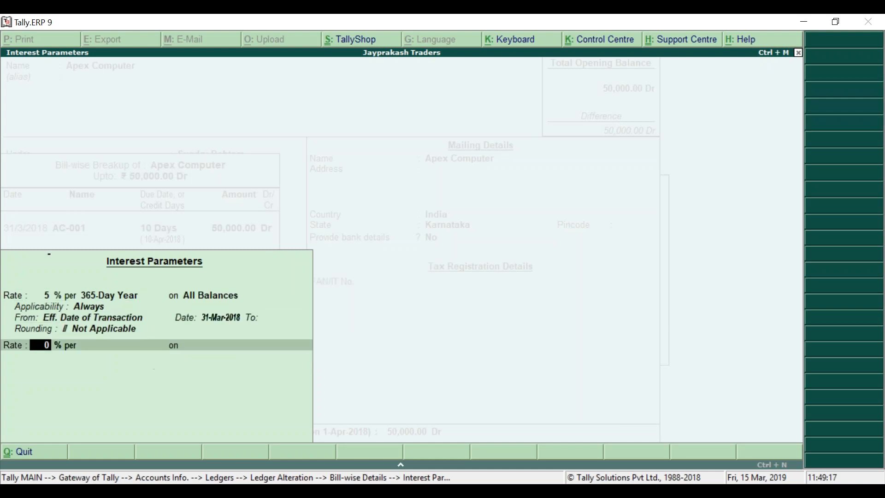
key(Return)
key(Return)
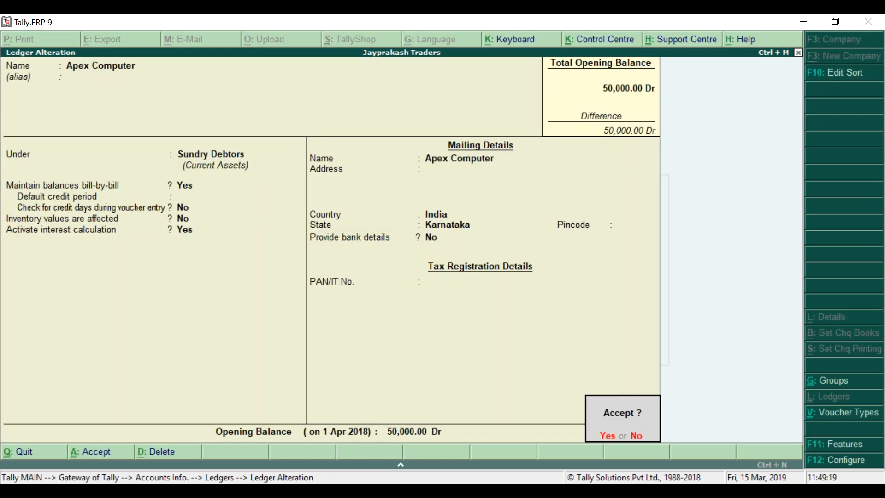
Decline saving the ledger and reopen the opening bill's interest parameters, keeping 5% per 365-Day Year on All Balances.
key(n)
key(Return)
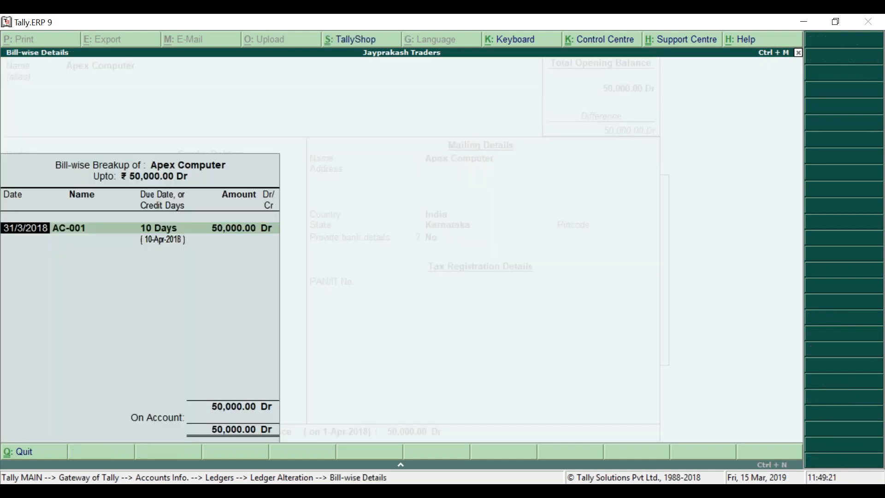
key(Return)
key(Return)
key(Return)
key(Return)
key(Return)
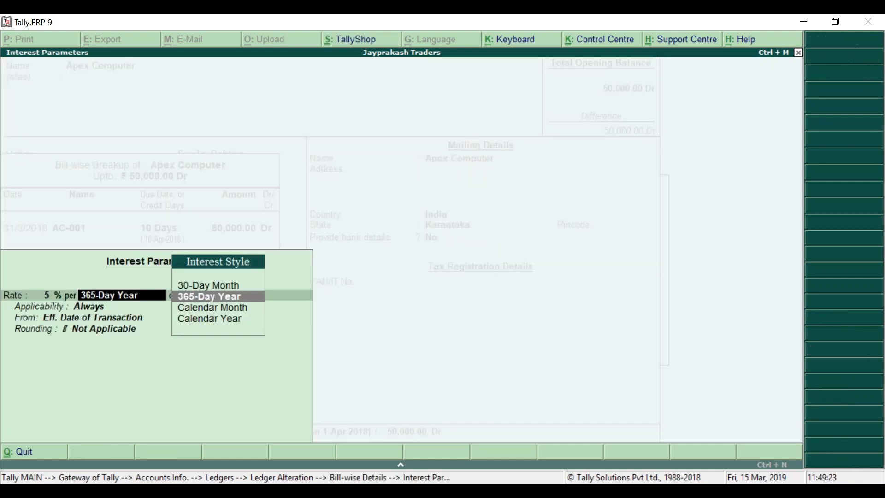
key(Return)
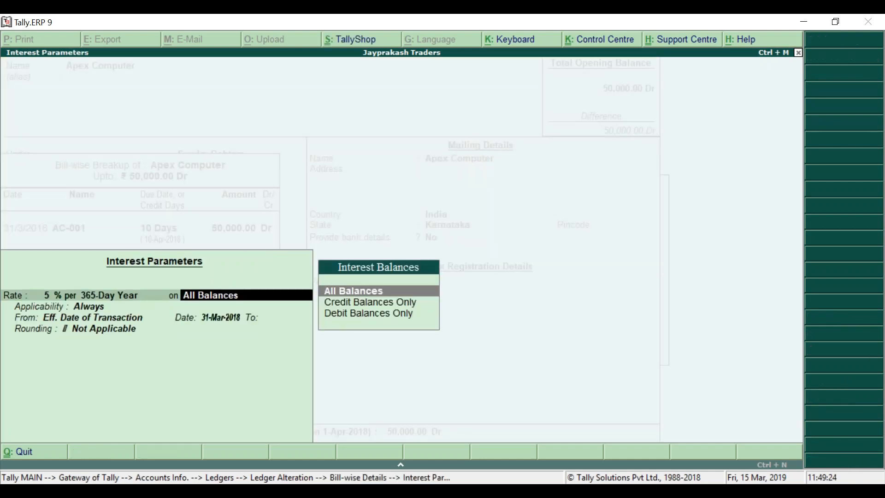
key(Return)
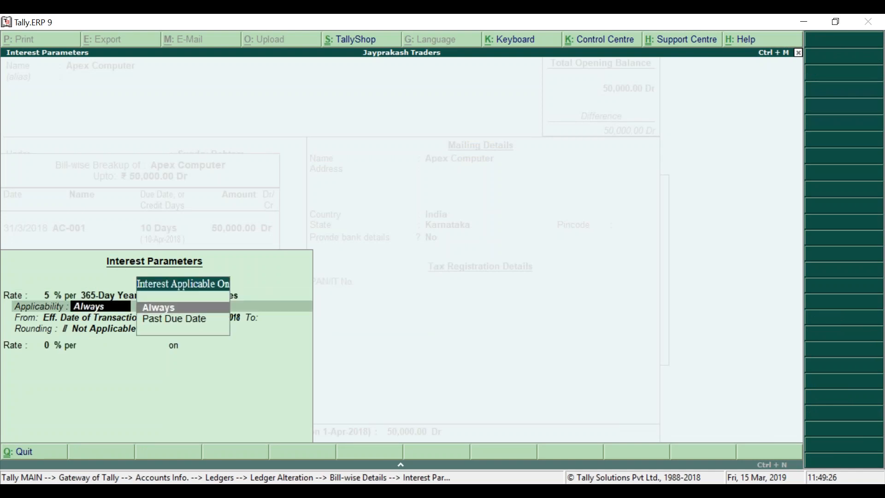
Keep the opening bill's Applicability at Always and calculate its interest from Due Date of Invoice/Ref.
key(BackSpace)
key(Down)
key(Return)
key(Return)
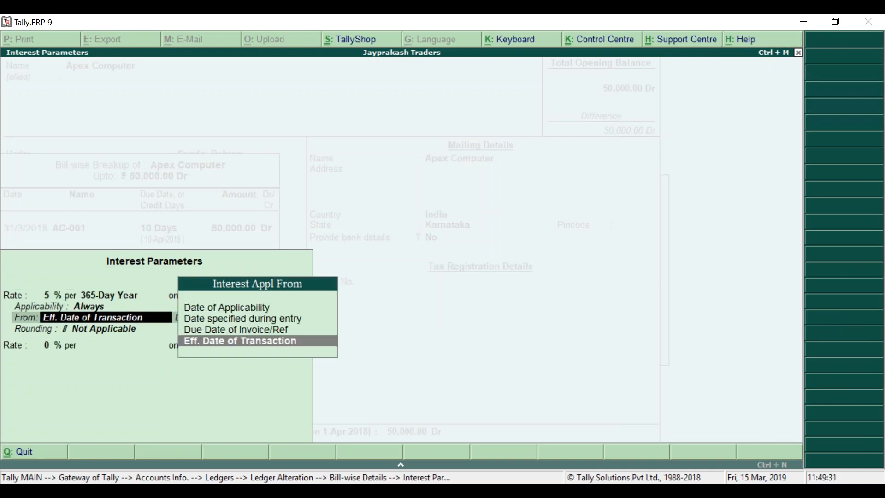
key(Up)
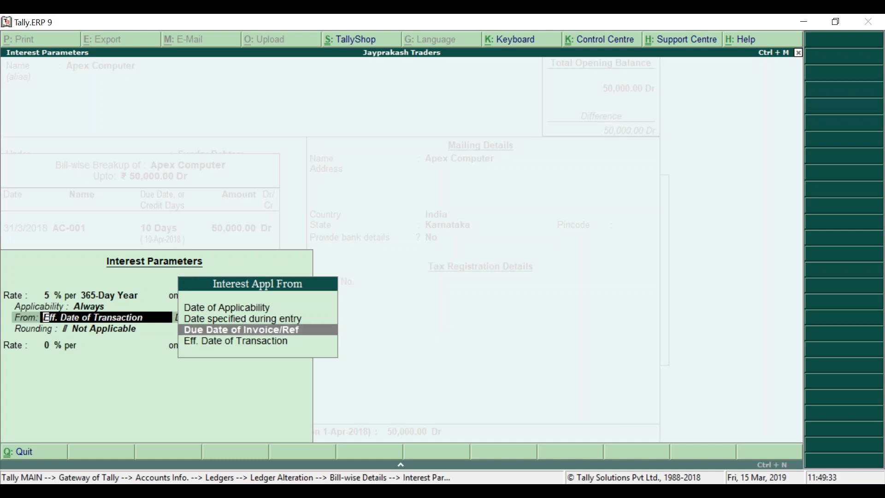
key(Return)
key(Return)
key(Return)
key(Return)
key(Return)
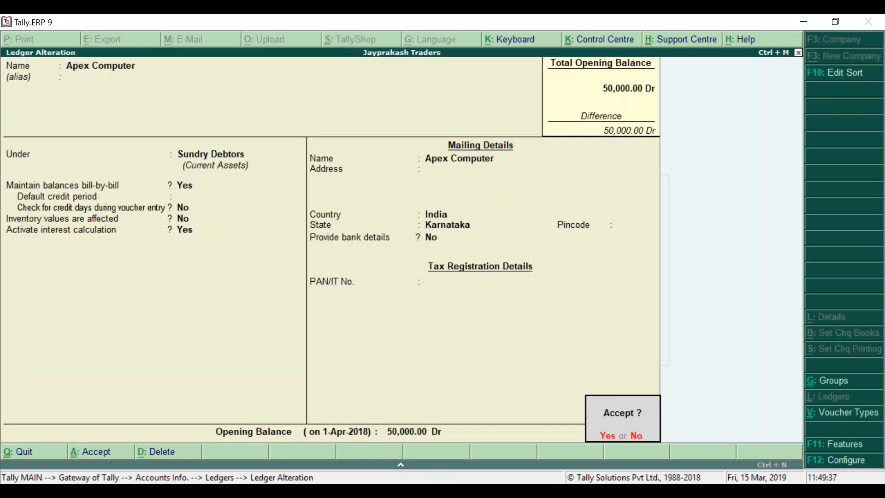
Accept the Apex Computer ledger alteration and return to the Gateway of Tally.
key(Return)
key(Escape)
key(Escape)
key(Escape)
key(Escape)
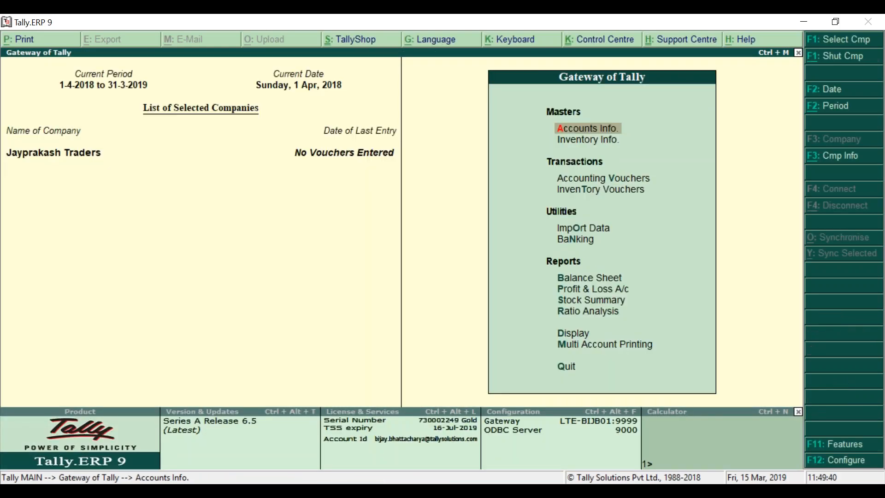
Open the Interest Receivable report from the interest calculations in the Statements of Accounts.
key(Down)
key(Down)
key(Down)
key(Down)
key(Down)
key(Down)
key(Down)
key(Down)
key(Down)
key(Down)
key(Return)
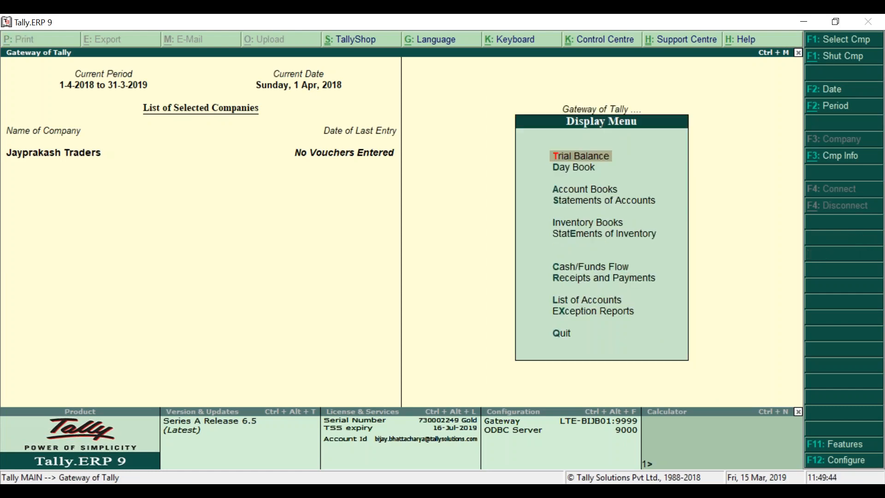
key(Down)
key(Down)
key(Down)
key(Down)
key(Up)
key(Down)
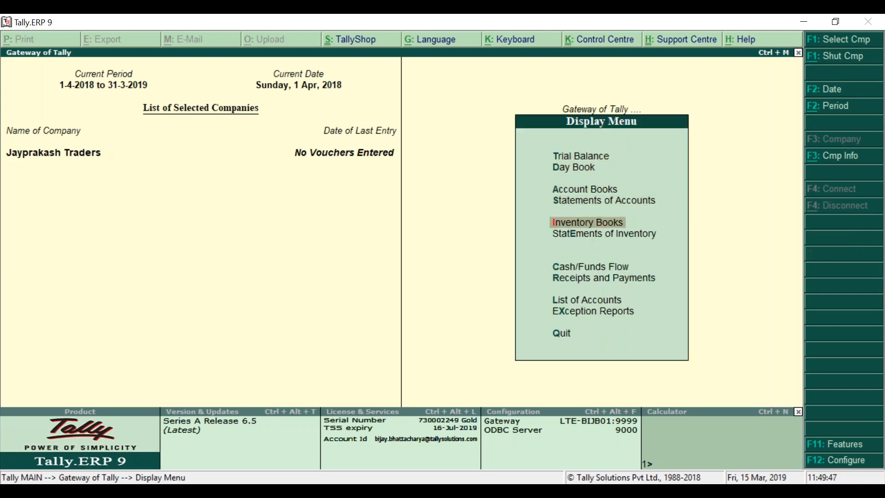
key(Down)
key(Up)
key(Up)
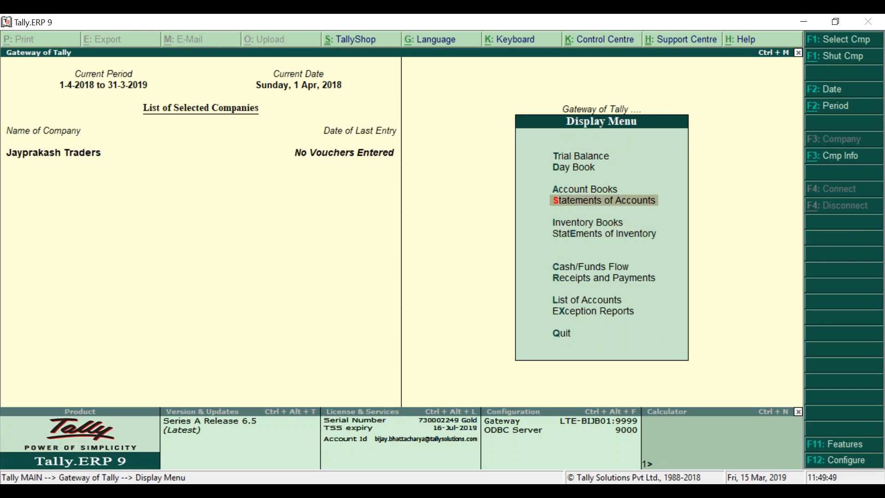
key(Return)
key(Down)
key(Return)
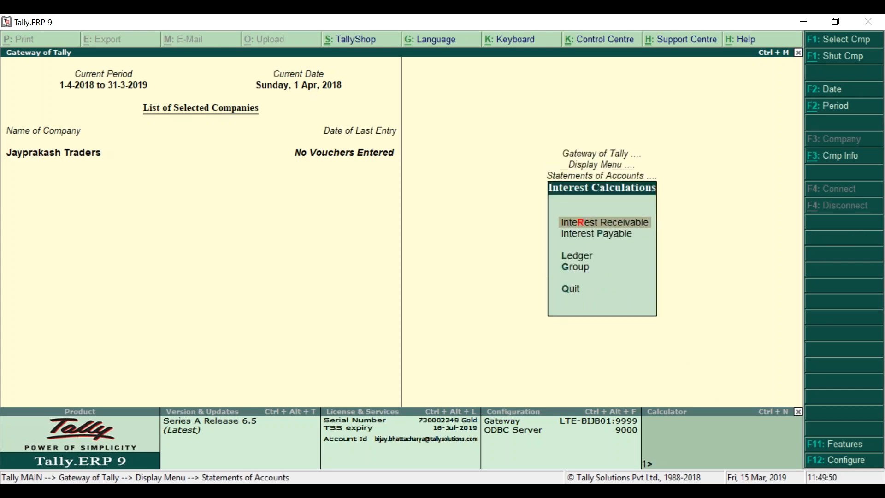
key(Return)
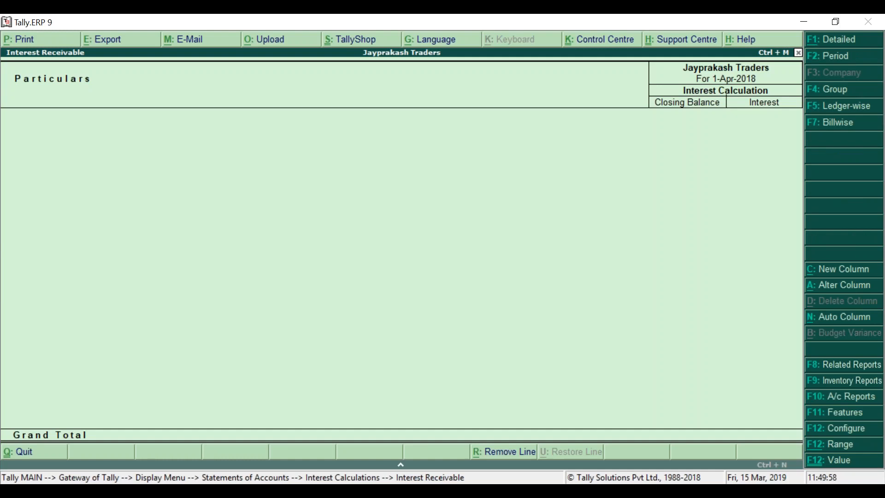
Set the Interest Receivable report period from 1-4-2018 to 30-4-2018.
key(F2)
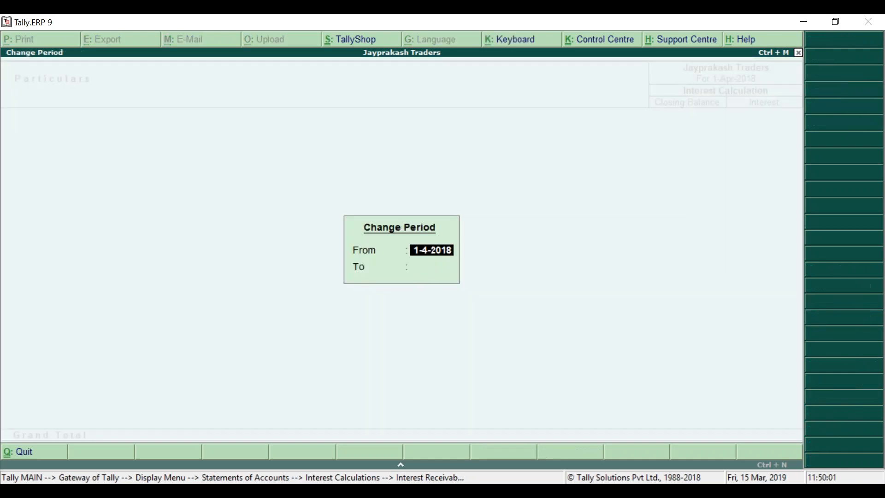
key(Return)
text(30-4)
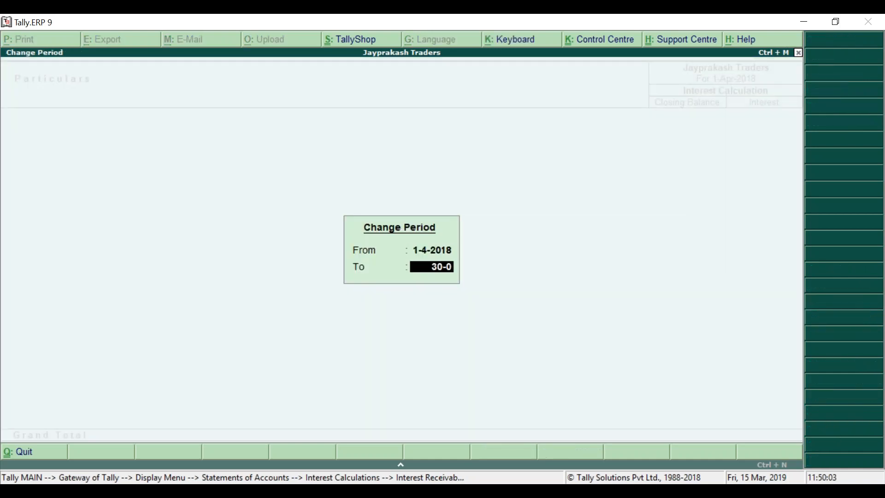
key(Return)
key(Return)
Open Apex Computer's ledger interest and expand the calculation breakdown of bill AC-001.
key(Return)
key(Return)
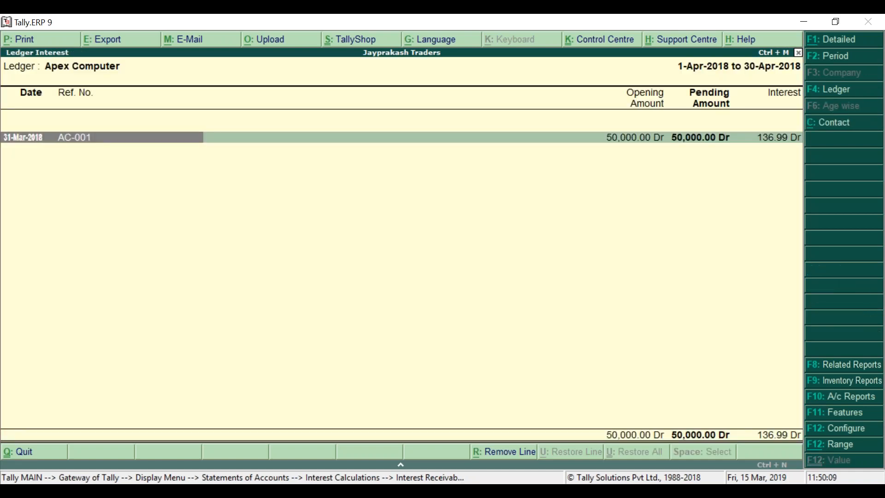
key(shift+Return)
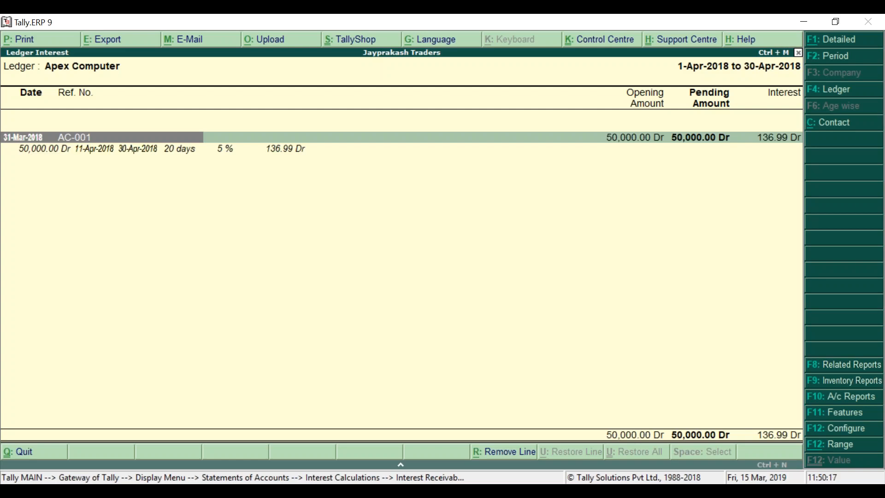
Examine bill AC-001's interest breakdown: principal, start and end dates, number of days, rate and interest amount.
click(41, 148)
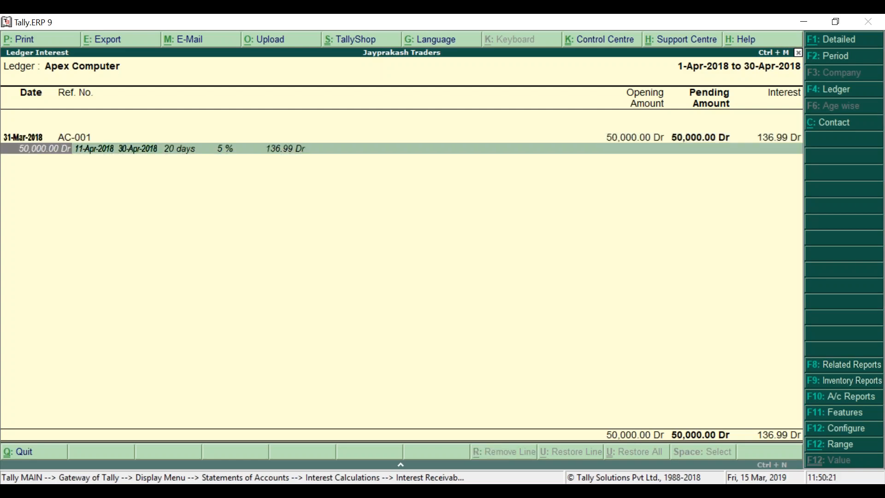
click(94, 148)
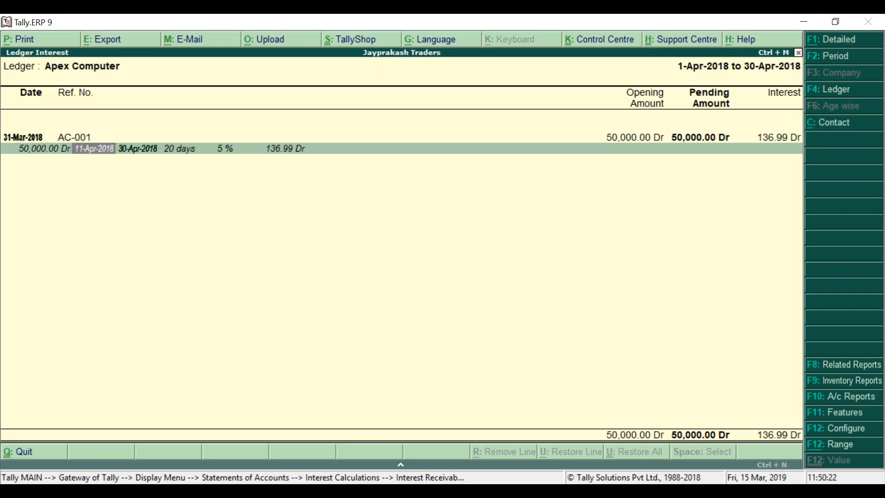
click(138, 149)
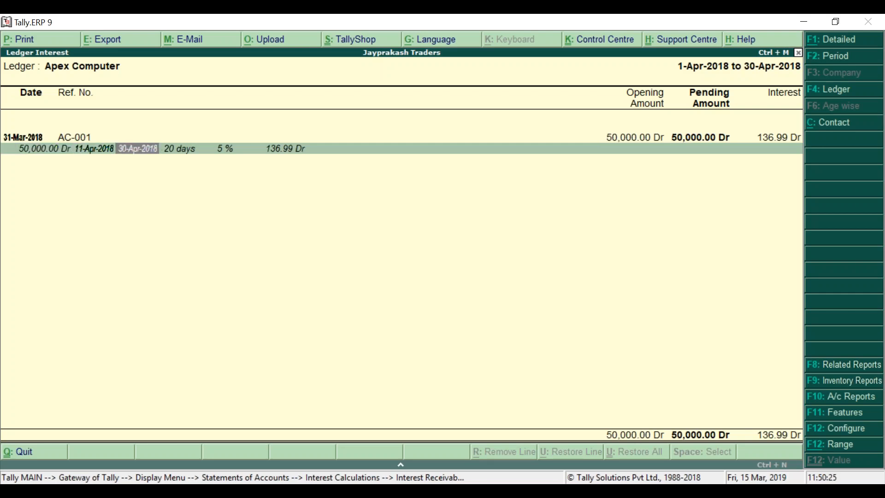
click(180, 148)
click(217, 148)
click(284, 148)
click(216, 149)
click(180, 148)
click(137, 148)
click(94, 148)
click(44, 149)
click(94, 148)
click(138, 148)
click(216, 148)
click(285, 148)
click(180, 148)
key(Left)
key(Left)
key(Right)
key(Left)
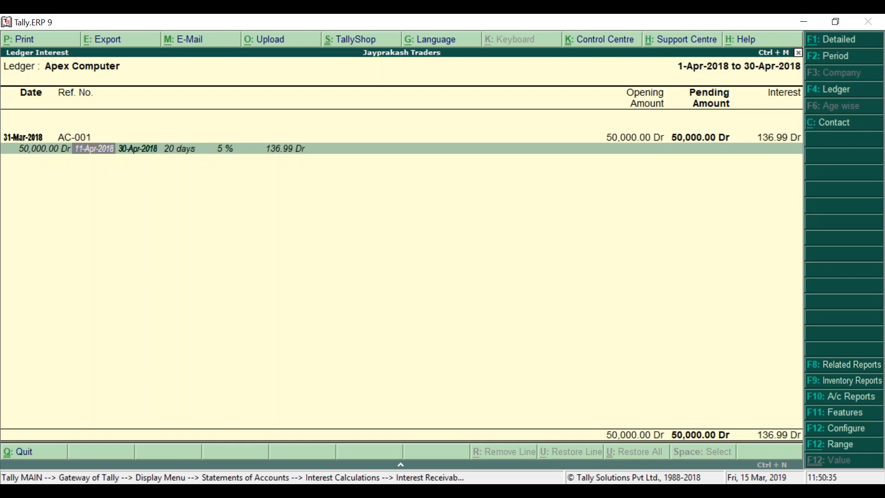
key(Right)
key(Left)
key(Right)
key(Right)
key(Right)
key(Left)
key(Left)
key(Left)
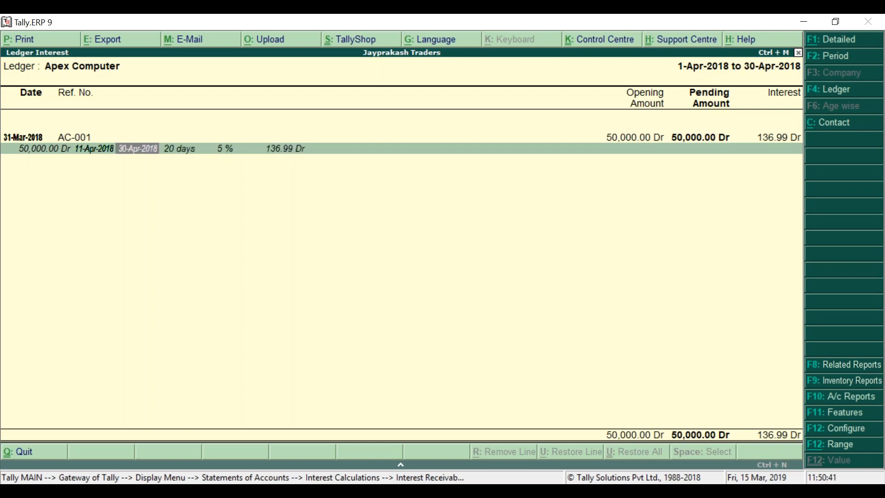
key(Left)
key(Left)
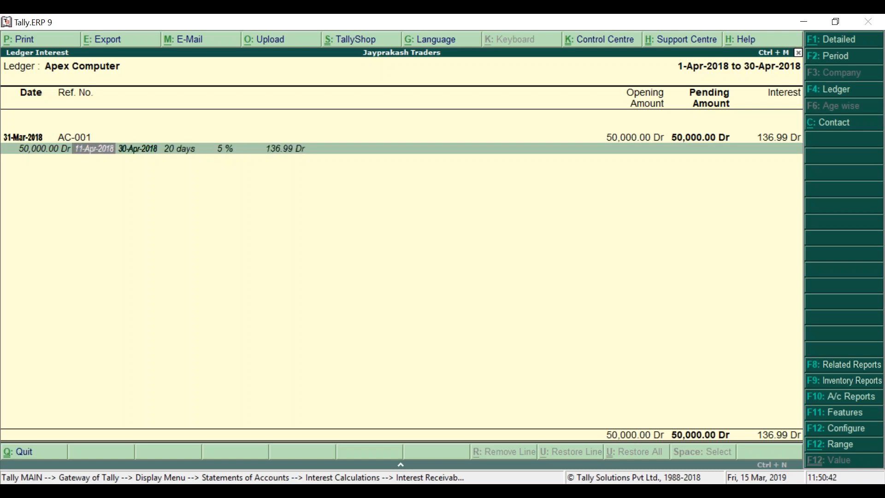
key(Right)
key(Right)
key(Right)
key(Right)
key(Right)
key(Left)
key(Left)
key(Left)
key(Left)
key(Left)
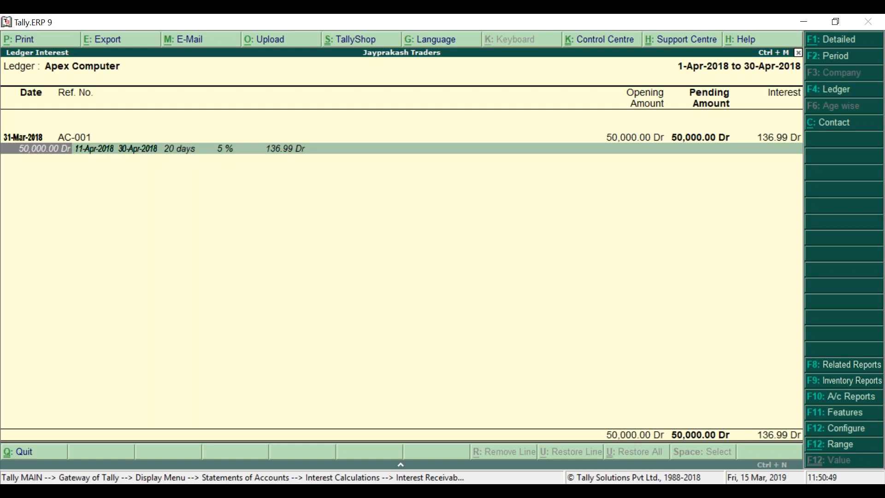
Check bill AC-001's opening, pending and interest amounts, and return to the Gateway of Tally.
key(Up)
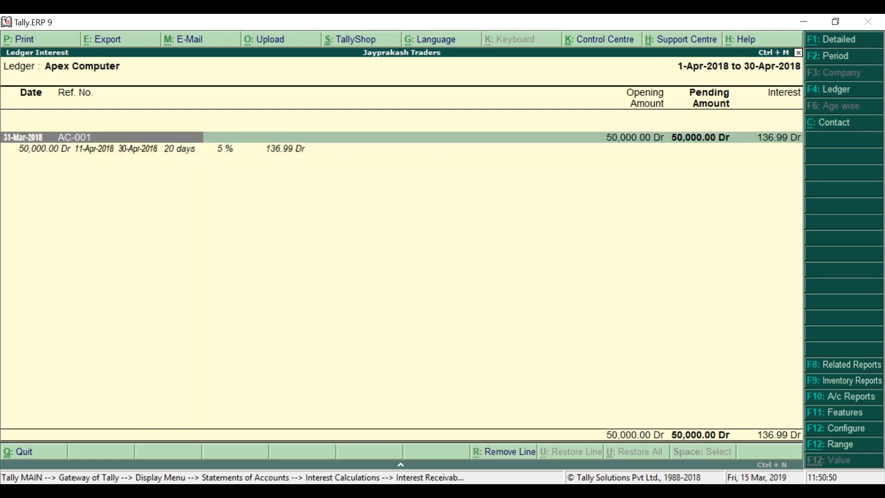
key(Right)
key(Right)
key(Right)
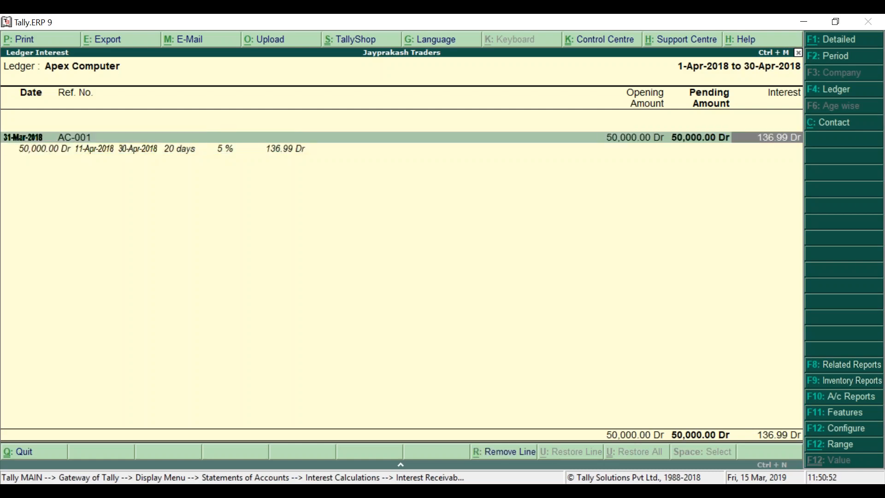
key(Left)
key(Left)
key(Left)
key(Escape)
key(Escape)
key(Escape)
key(Escape)
key(Escape)
key(Escape)
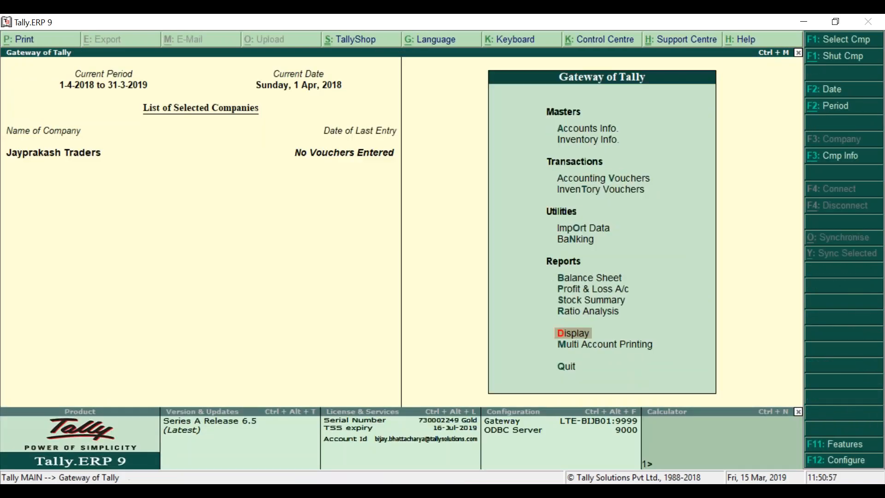
Open the Apex Computer ledger for alteration from the accounts masters.
key(Up)
key(Up)
key(Up)
key(Up)
key(Up)
key(Up)
key(Up)
key(Up)
key(Up)
key(Up)
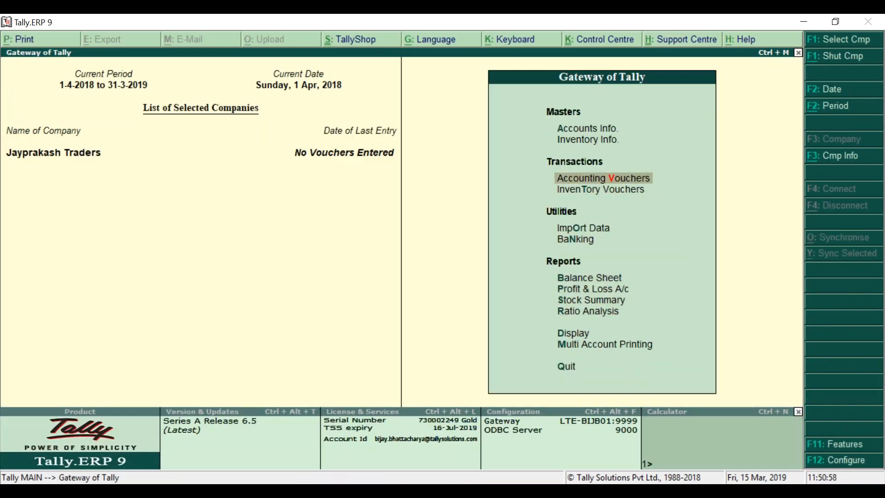
key(Return)
key(Down)
key(Return)
key(Down)
key(Down)
key(Return)
key(Return)
key(Return)
key(Return)
key(Return)
key(Return)
key(Return)
key(Return)
key(Return)
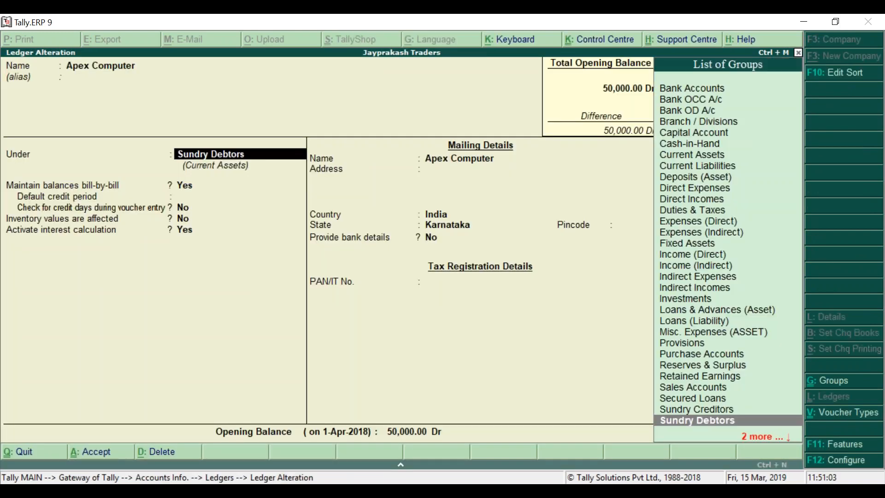
Review Apex Computer's interest parameters, including balance type, applicability and calculation start, keeping every existing setting.
key(Return)
key(Return)
key(Return)
key(Return)
key(Return)
key(Return)
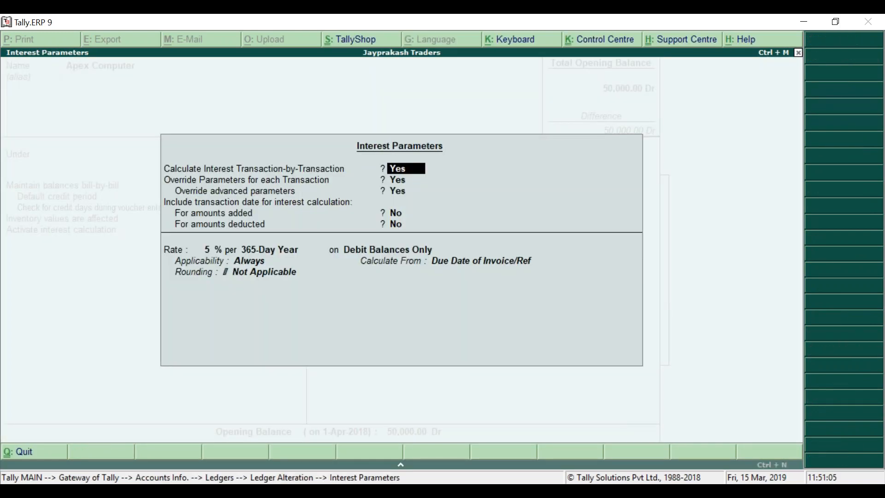
key(Return)
key(Return)
key(Return)
key(Return)
key(Return)
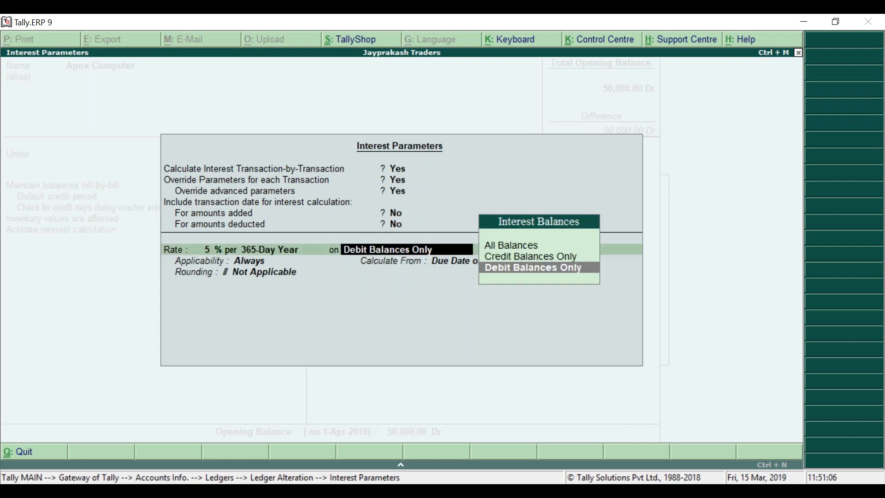
key(Return)
key(Return)
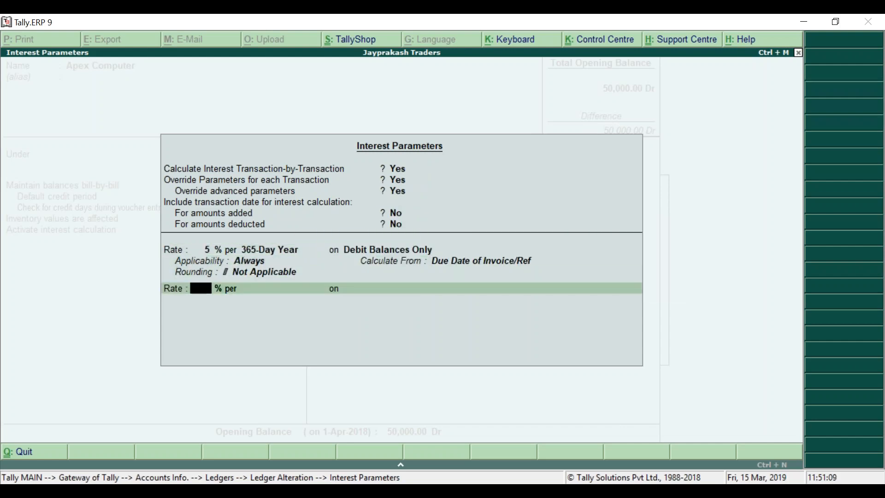
key(Return)
key(Return)
key(Return)
key(Return)
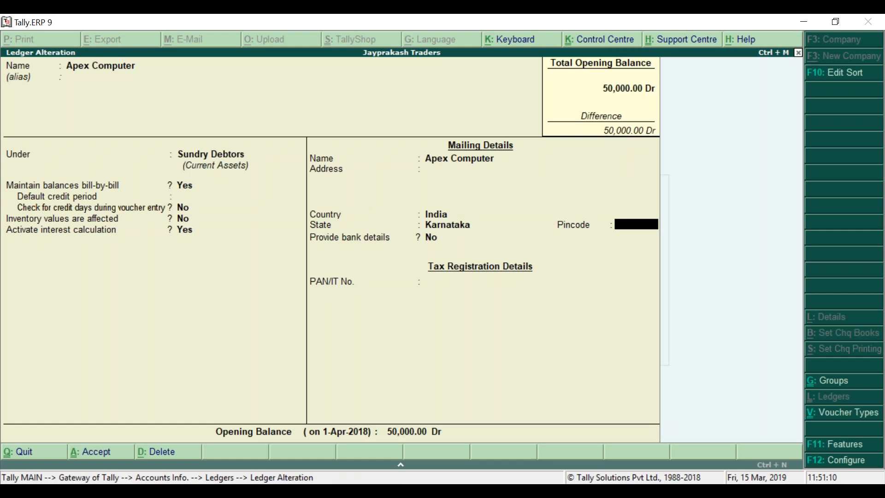
Accept the Apex Computer ledger with its existing details and return to the Gateway of Tally.
key(Return)
key(Return)
key(Return)
key(Return)
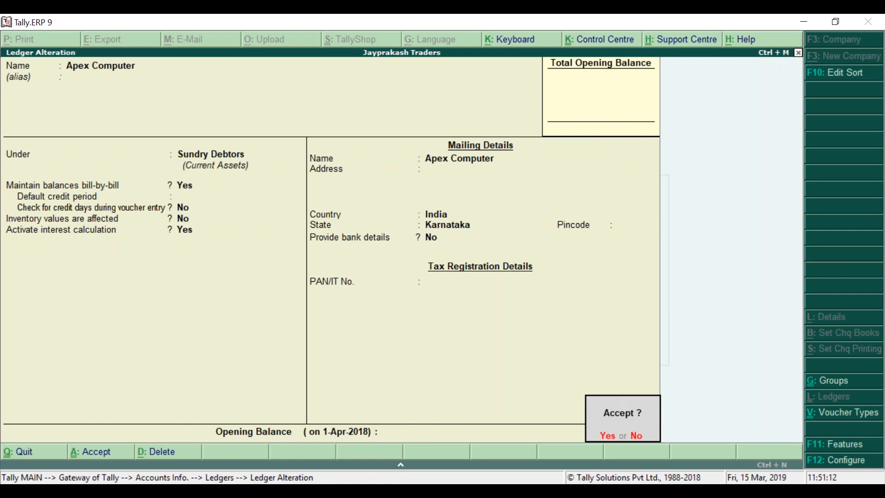
key(Return)
key(Escape)
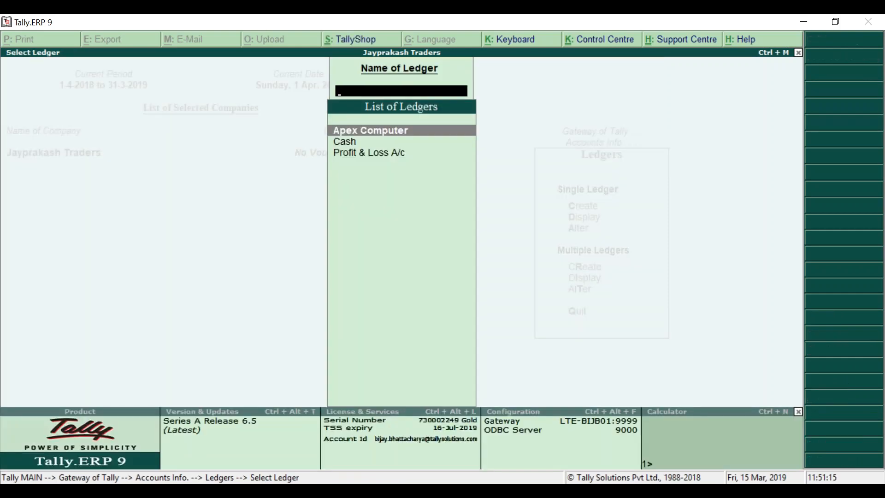
key(Escape)
key(Escape)
key(Escape)
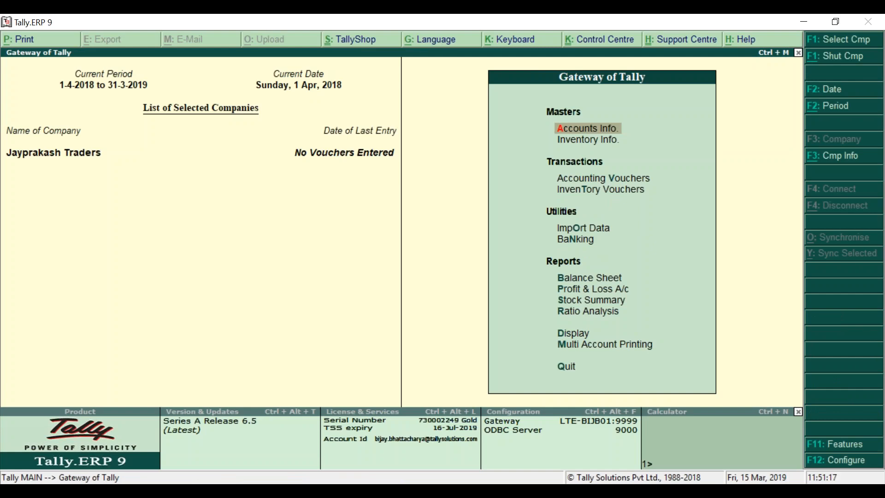
Start a sales voucher dated 1-Apr-2018 with reference no. JT-001.
key(Down)
key(Down)
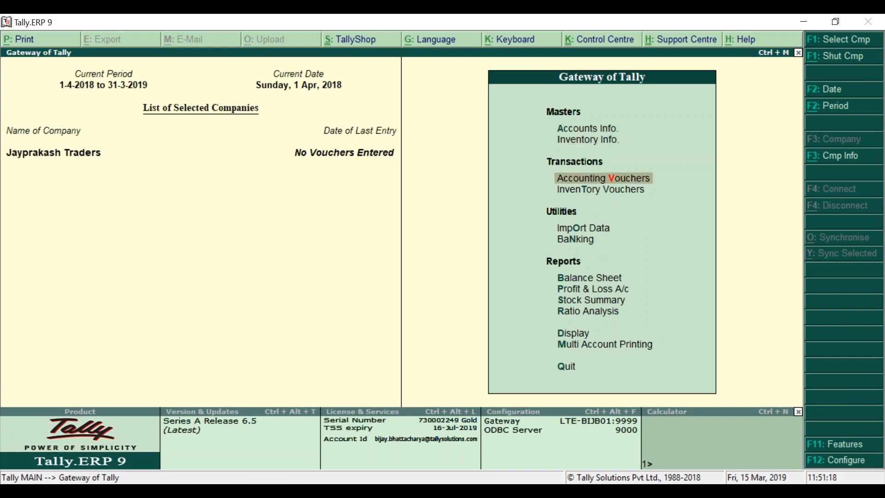
key(Return)
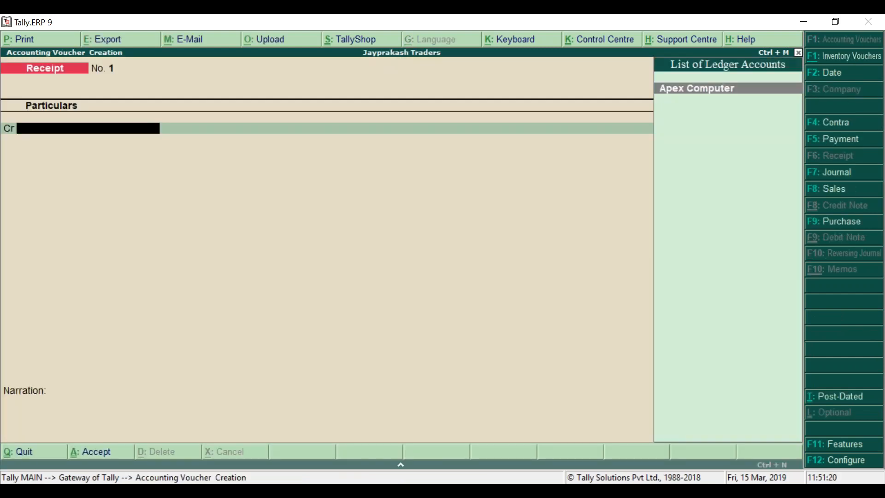
key(F8)
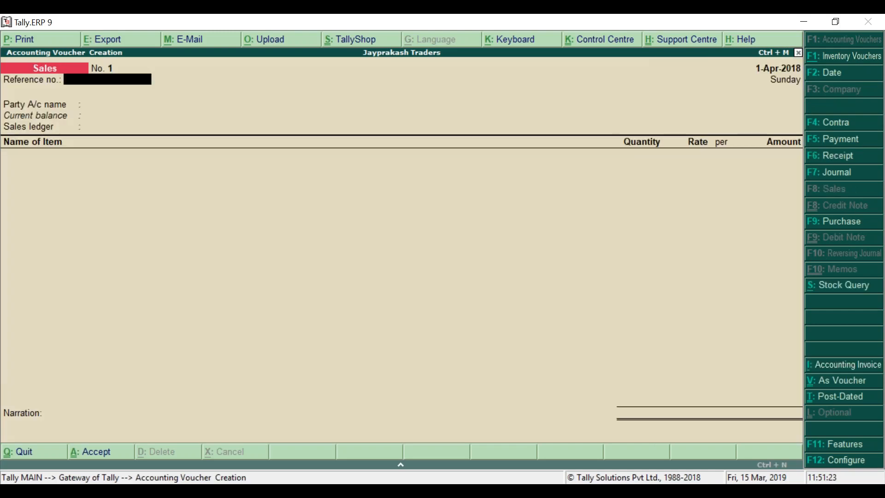
text(JT-001)
key(Return)
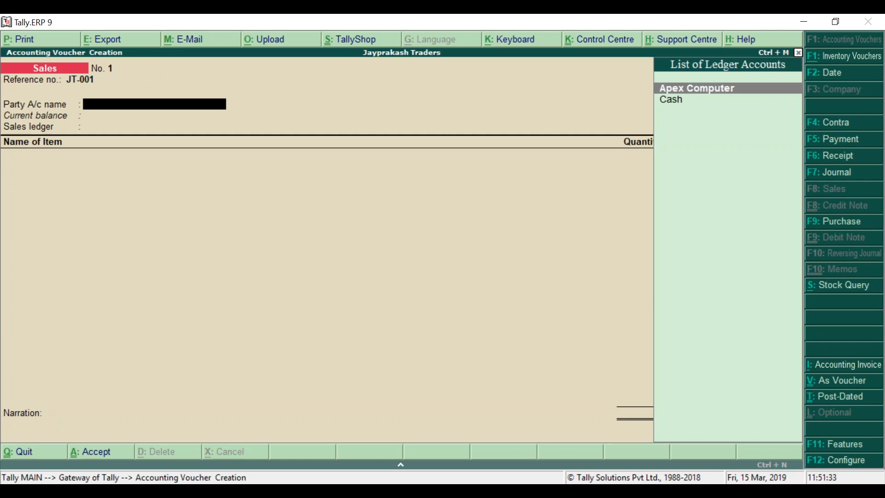
key(F2)
text(1)
key(Return)
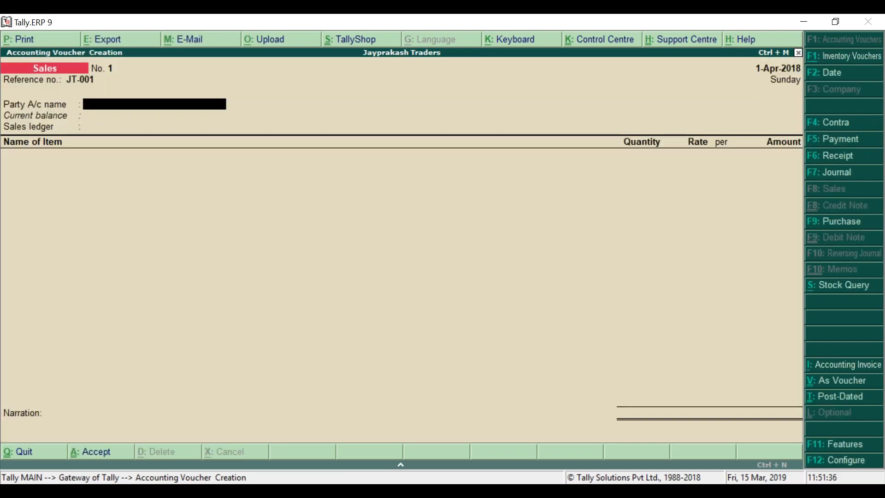
Choose Apex Computer as the sales voucher's party and accept the despatch, order and buyer details without additions.
key(Return)
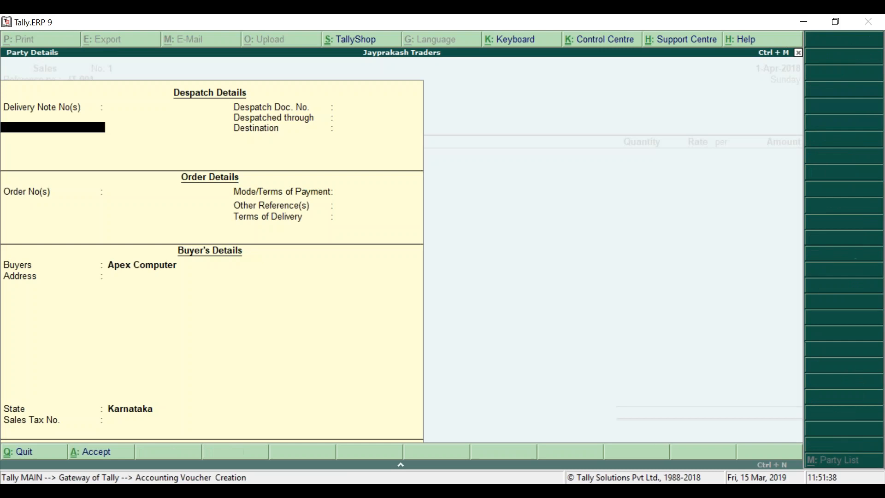
key(Return)
key(Return)
key(Return)
key(Return)
key(Return)
key(Return)
key(Return)
key(Return)
key(Return)
key(Return)
key(Return)
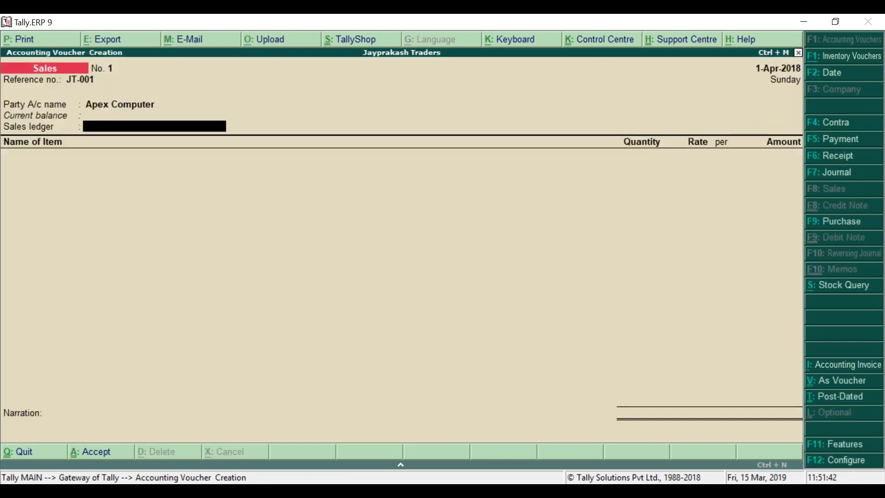
Create a ledger named Sales under Sales Accounts and use it as the voucher's sales ledger.
key(alt+c)
text(Sales)
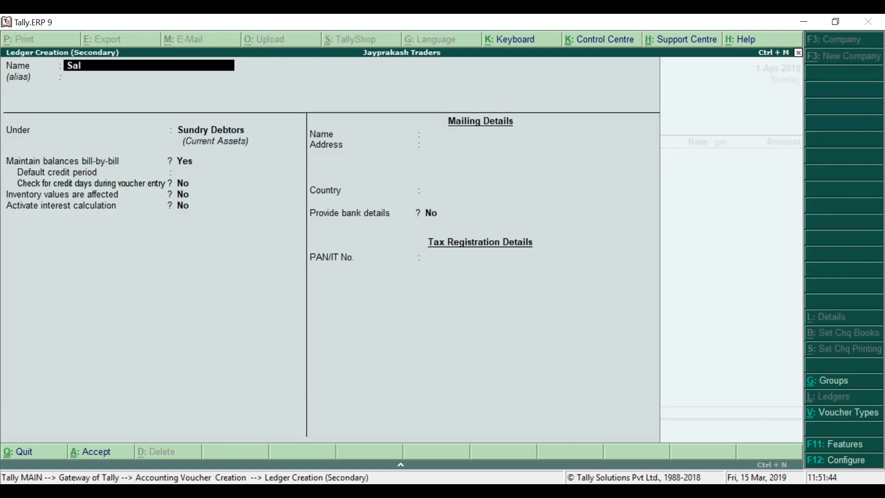
key(Return)
key(Return)
text(Sal)
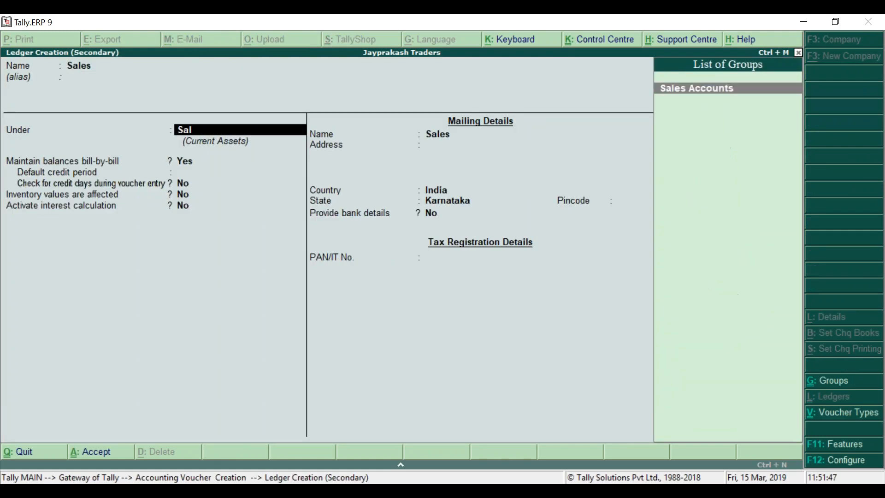
key(Return)
key(Return)
key(Return)
key(Return)
key(Return)
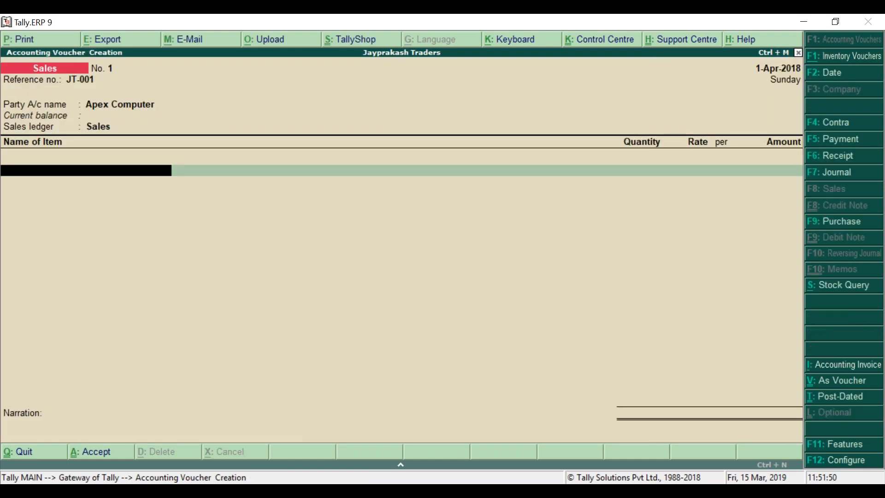
Start a new stock item named Laptop under Primary from the voucher's item line.
key(alt+c)
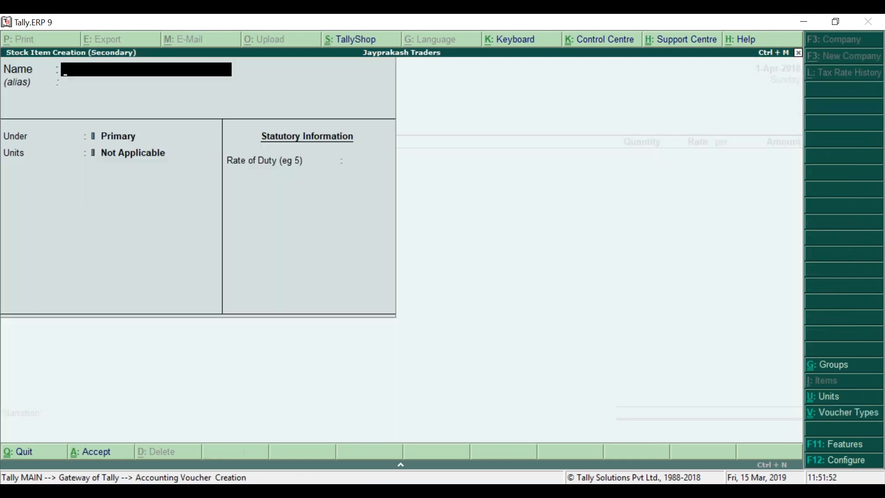
text(Laptop)
key(Return)
key(Return)
key(Return)
Create the unit Nos for the Laptop item and accept the item without components or a rate of duty.
key(alt+c)
text(Nos)
key(Return)
key(Return)
key(Return)
key(Return)
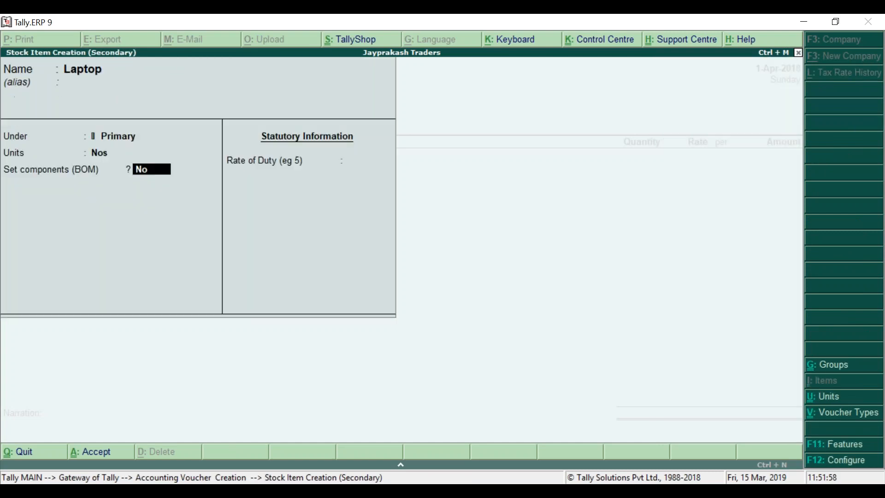
key(Return)
key(Return)
key(Return)
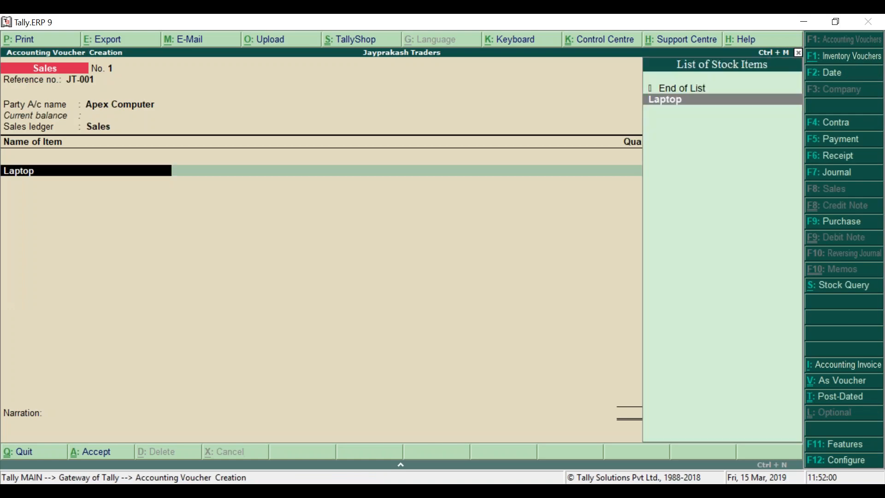
Alter the Laptop stock item to have an opening balance quantity of 10 and choose it as the voucher's item.
key(ctrl+Return)
key(Return)
key(Return)
key(Return)
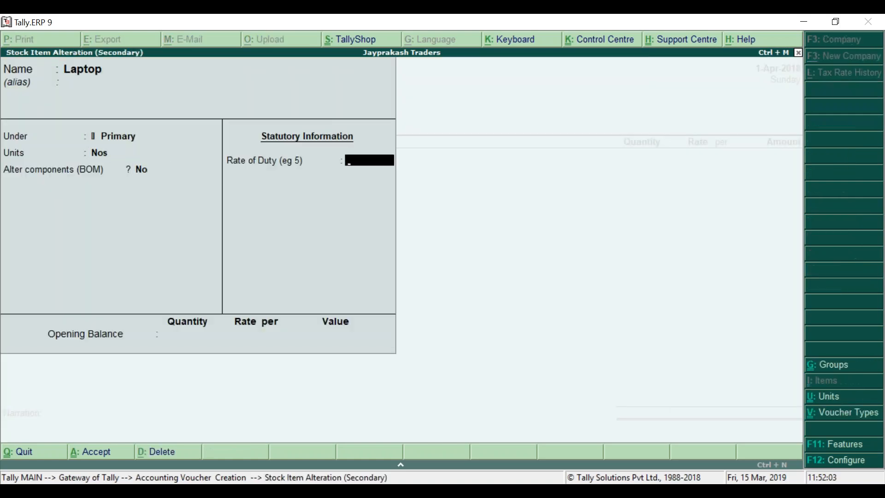
key(Return)
text(10)
key(Return)
key(Return)
key(Return)
key(Return)
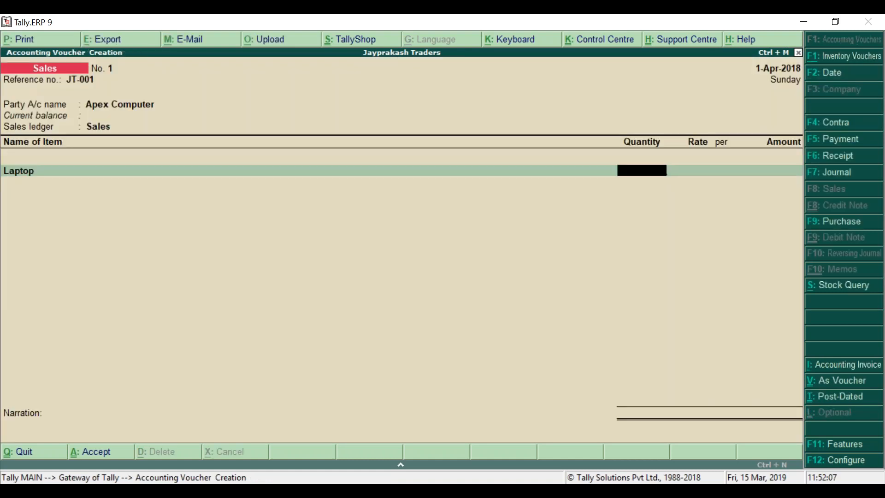
Enter 5 Nos of Laptop at a rate of 15,000 per Nos and end the item list.
text(5)
key(Return)
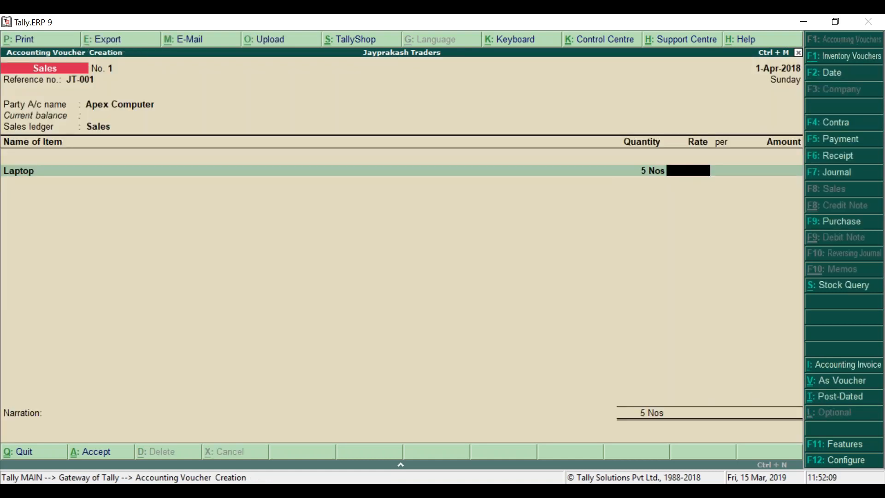
text(15000)
key(Return)
key(Return)
key(Return)
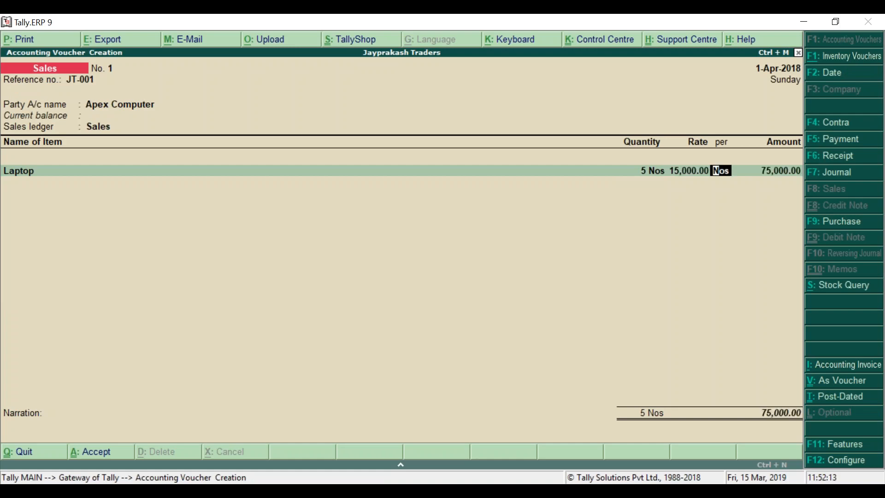
key(Return)
key(Return)
Record the full amount for Apex Computer as new bill reference JT-001 with a credit period of 10 days.
key(Return)
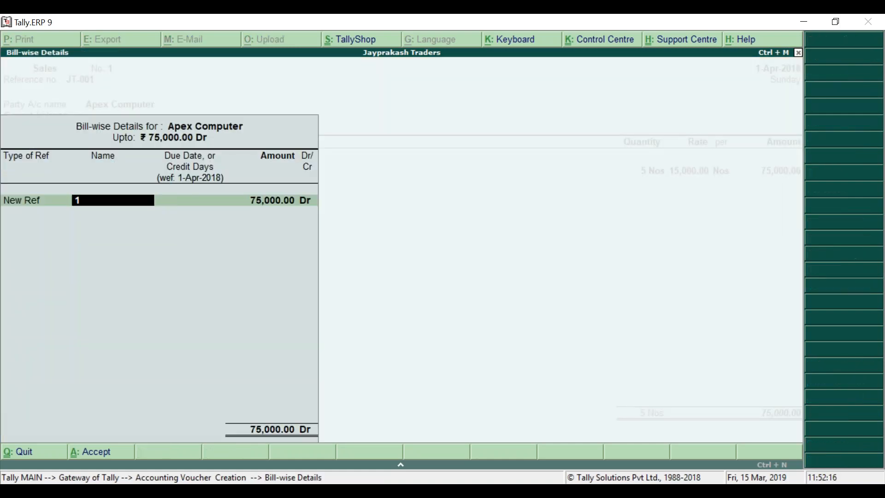
text(JT-001)
key(Return)
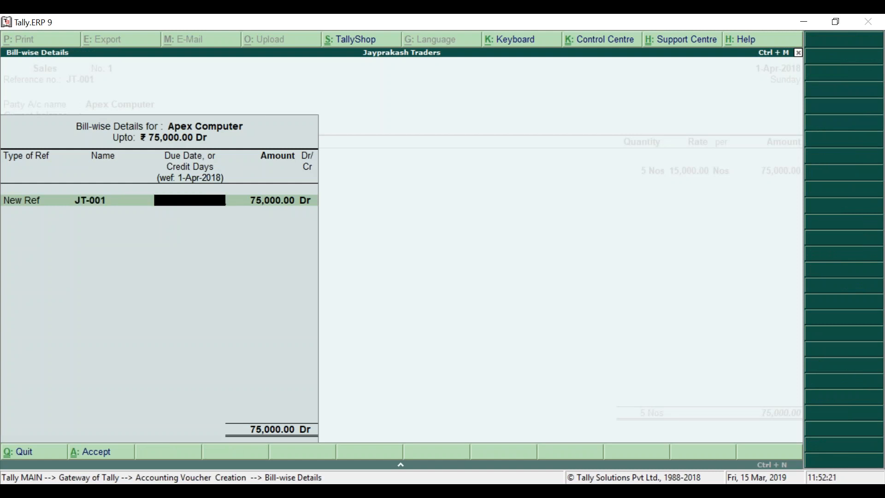
text(10)
key(Return)
key(Return)
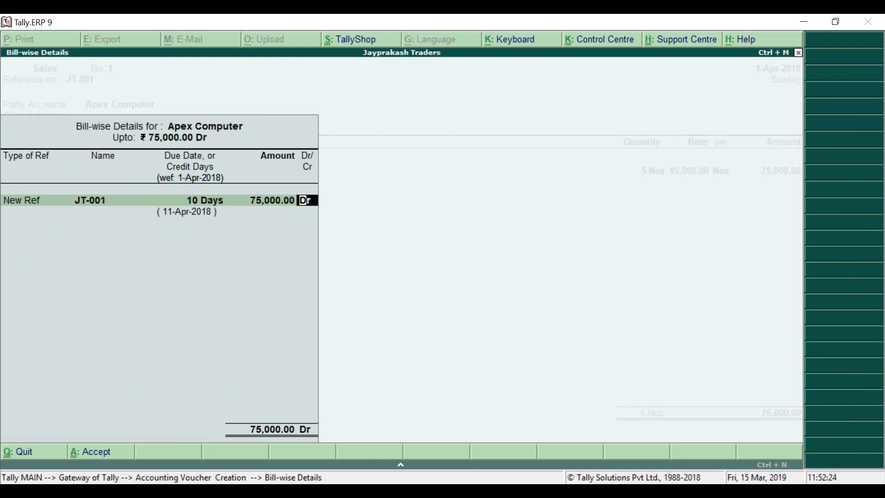
key(Return)
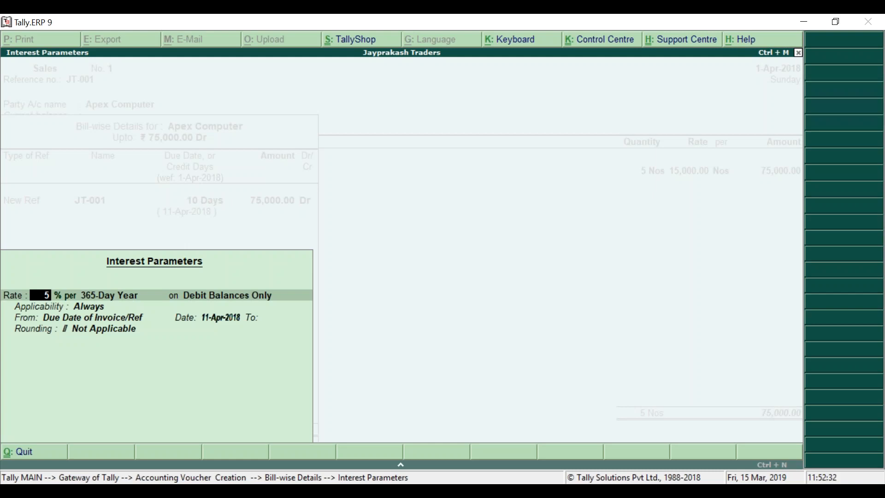
Keep the bill's existing interest parameters with no end date, leave the narration blank and save the sales voucher.
key(Return)
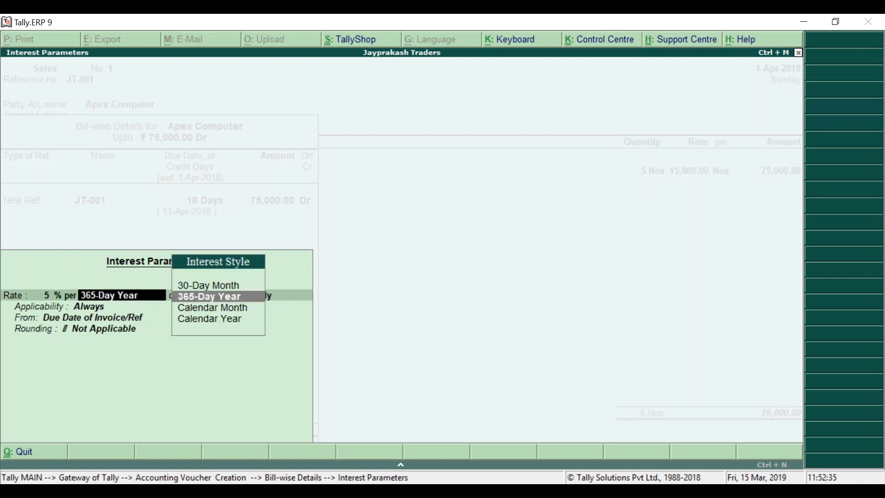
key(Return)
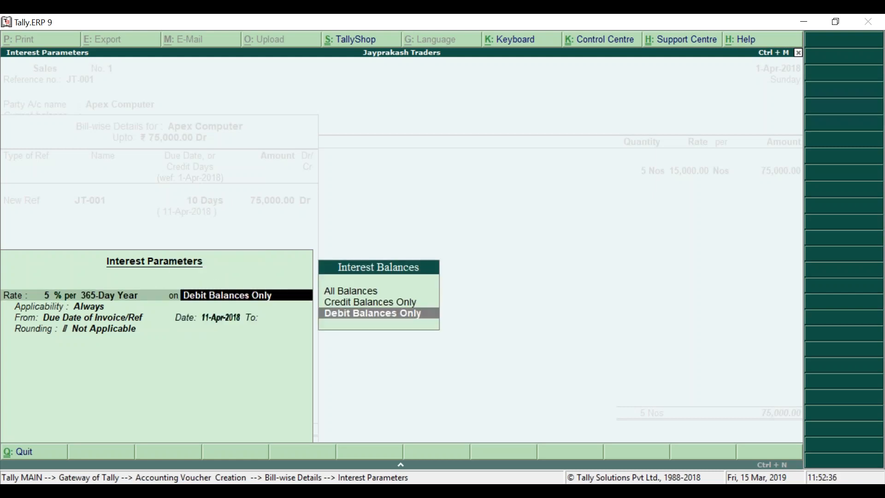
key(Return)
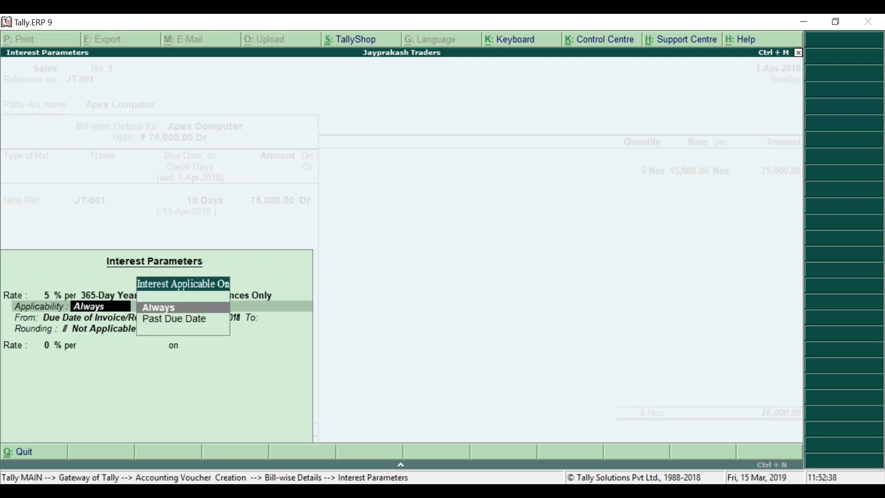
key(Return)
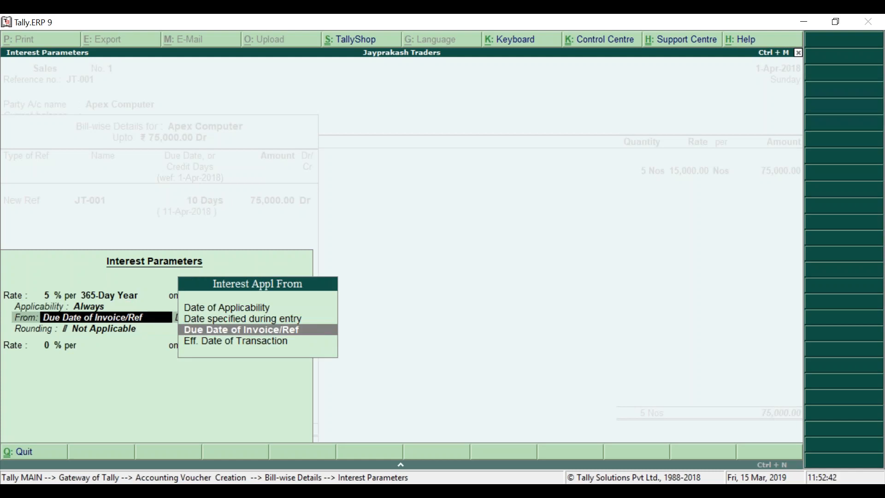
key(Return)
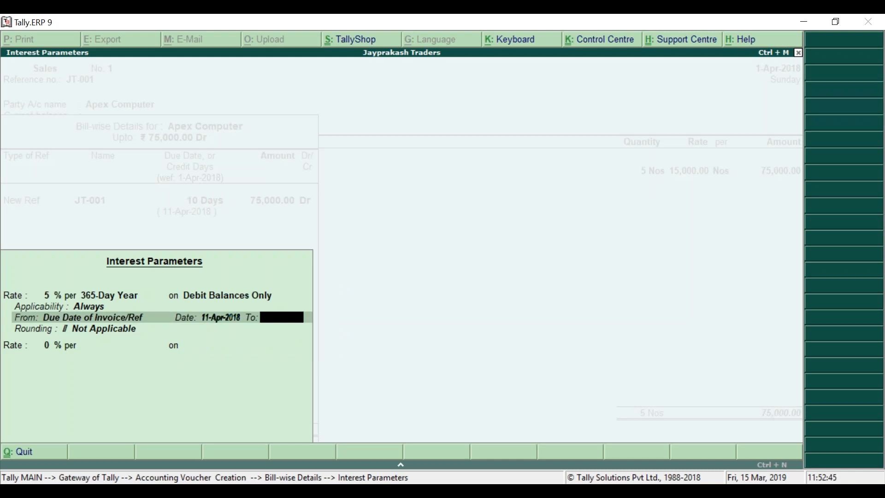
key(Return)
key(Return)
key(Return)
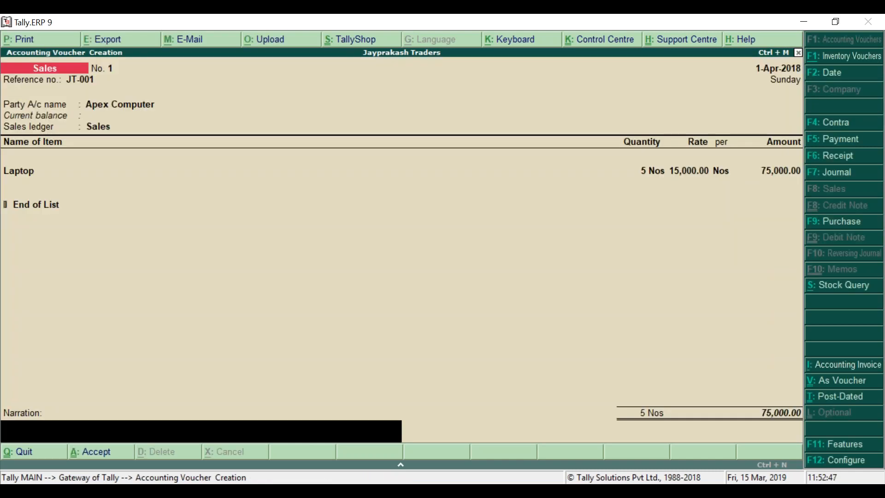
key(Return)
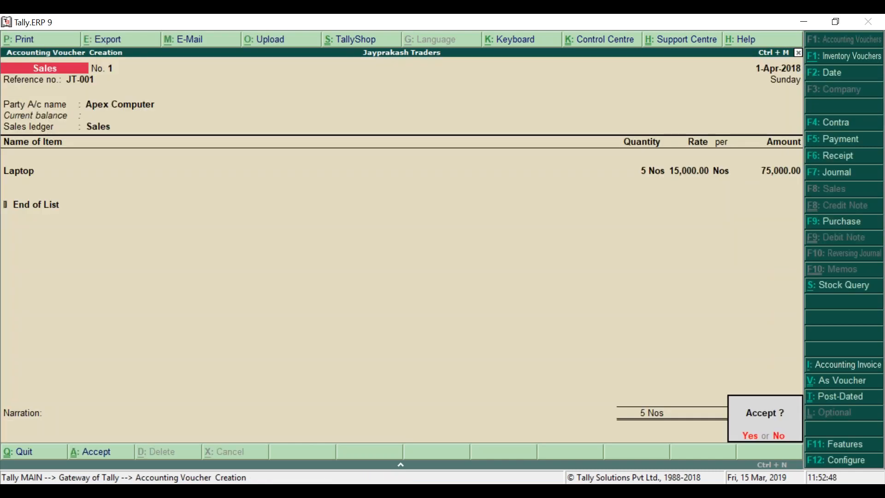
key(y)
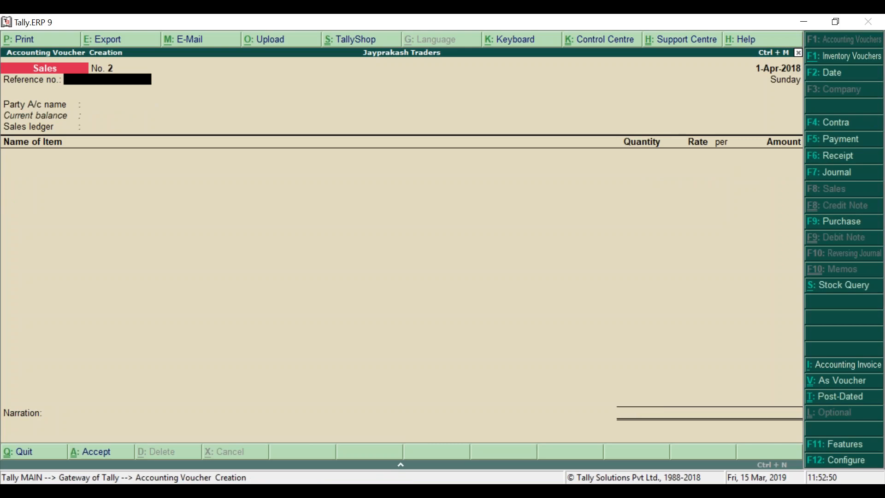
Leave voucher entry and open the Interest Receivable report from the interest calculations in Statements of Accounts.
key(Escape)
key(Escape)
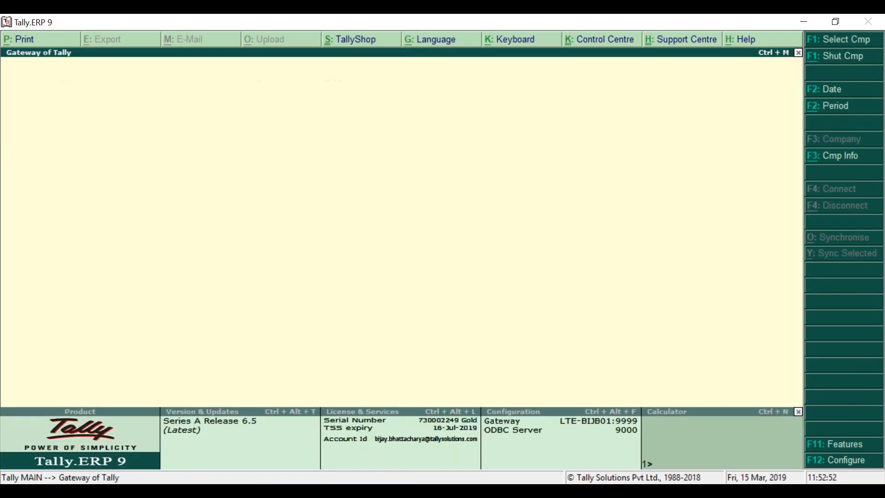
key(n)
key(d)
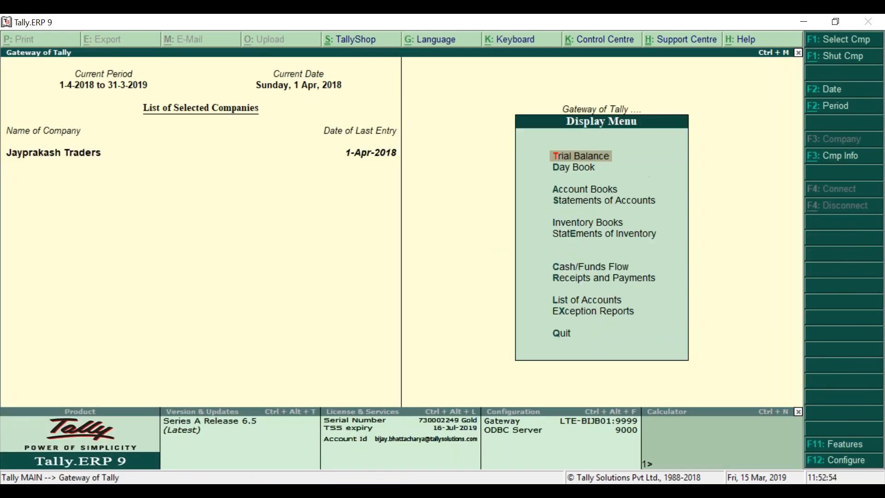
key(Down)
key(Down)
key(Down)
key(Down)
key(Up)
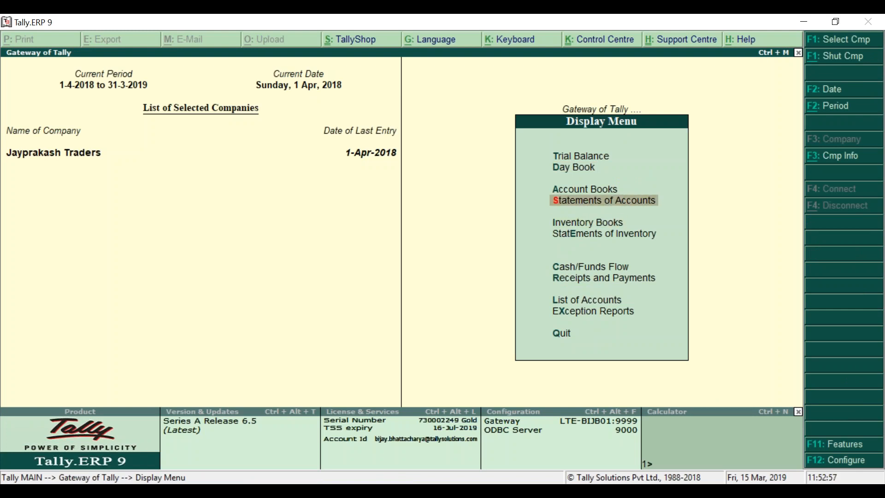
key(Return)
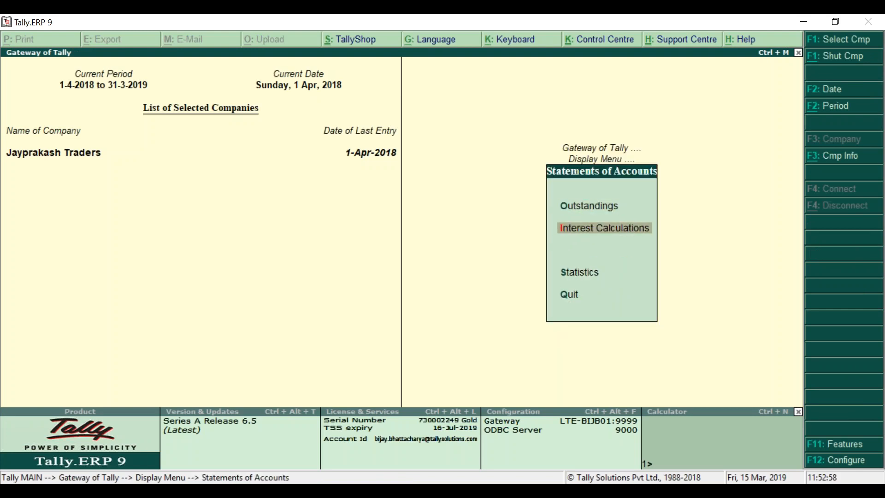
key(Return)
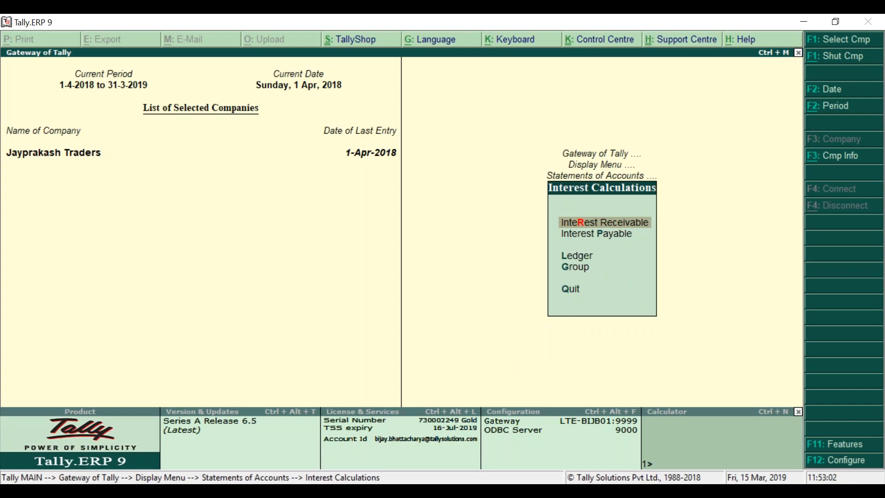
key(Return)
Set the Interest Receivable report's period to 1-4-2018 through 30-4-2018.
key(F2)
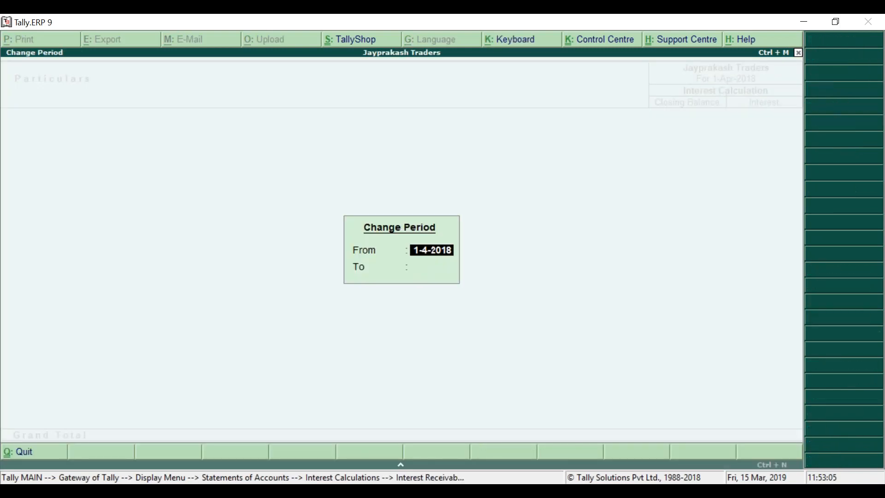
key(Return)
text(30-4)
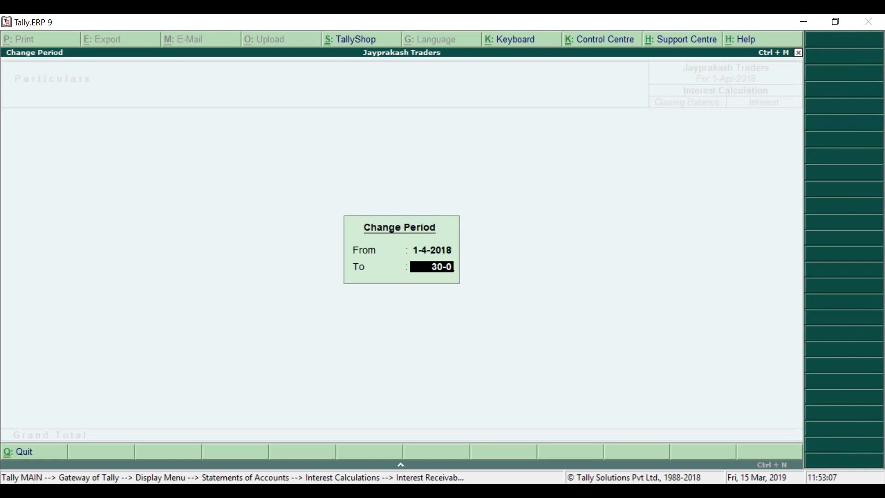
key(Return)
key(Return)
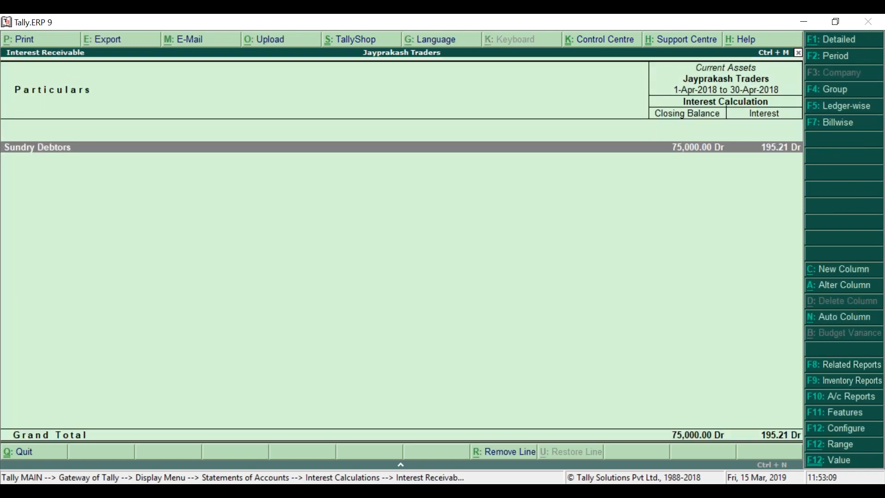
Drill down from Sundry Debtors to Apex Computer's ledger interest and expand the details of bill JT-001.
key(Return)
key(Return)
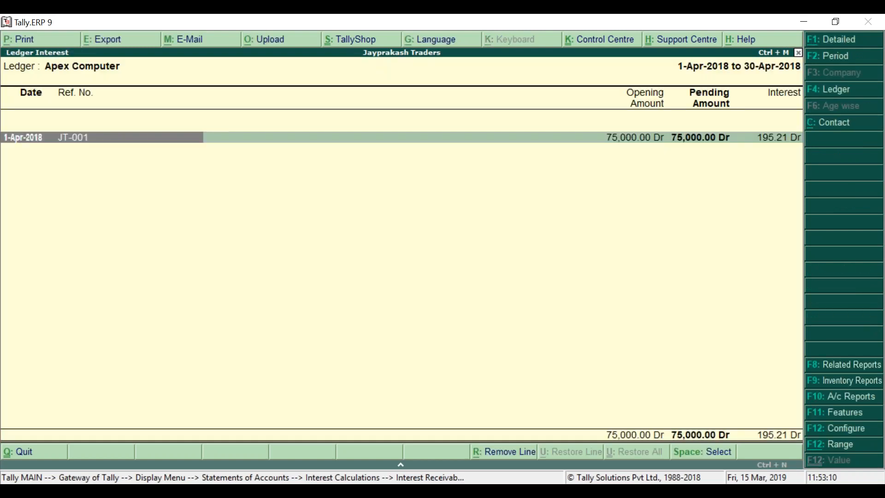
key(shift+Return)
Examine the JT-001 interest breakdown, including its principal, start and end dates, number of days, rate and interest amount.
key(Down)
key(Right)
key(Right)
key(Right)
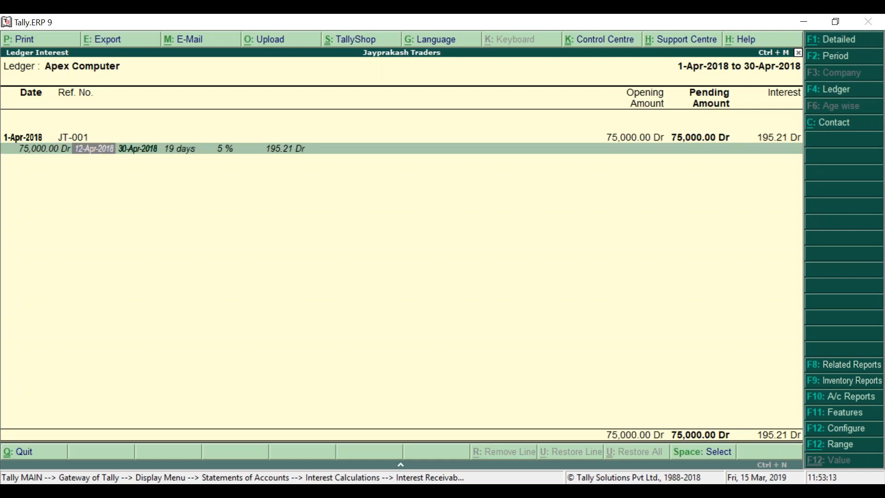
key(Left)
key(Left)
key(Left)
key(Right)
key(Right)
key(Right)
key(Right)
key(Right)
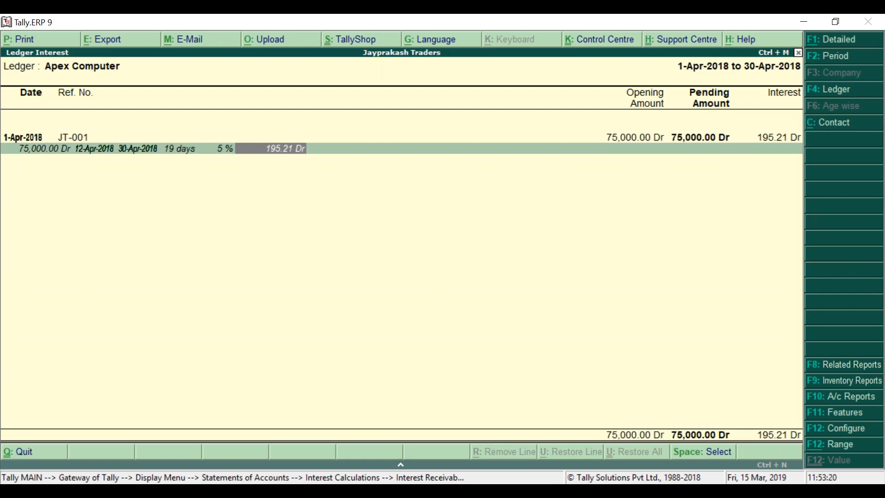
Close the interest reports and return to the Gateway of Tally.
key(Escape)
key(Escape)
key(Escape)
key(Escape)
key(Escape)
key(Escape)
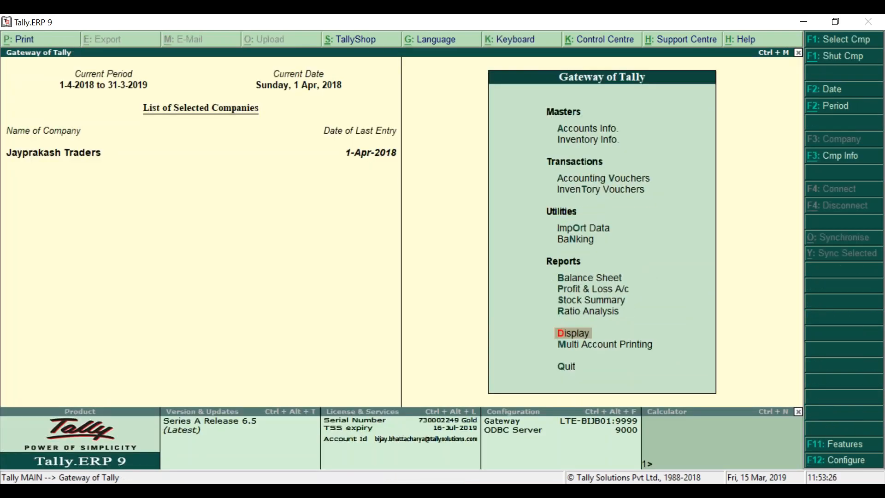
key(Up)
key(Up)
key(Up)
key(Up)
key(Up)
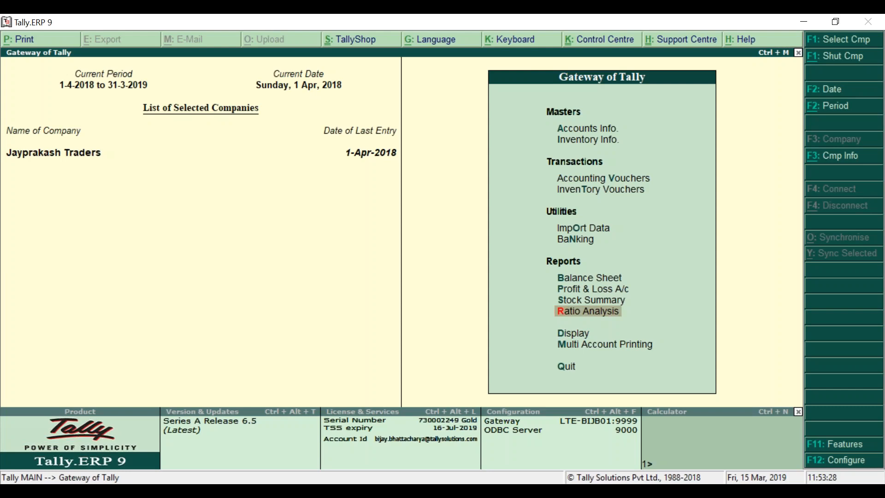
key(Up)
key(Up)
key(Up)
key(Up)
key(Down)
key(Down)
key(Down)
key(Up)
key(Up)
key(Up)
key(Down)
key(Down)
key(Up)
key(Up)
key(Down)
key(Down)
key(Up)
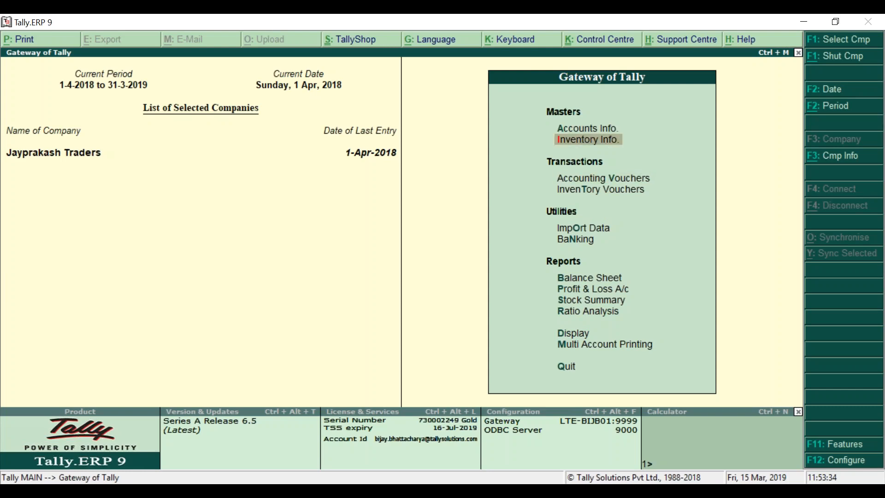
key(Up)
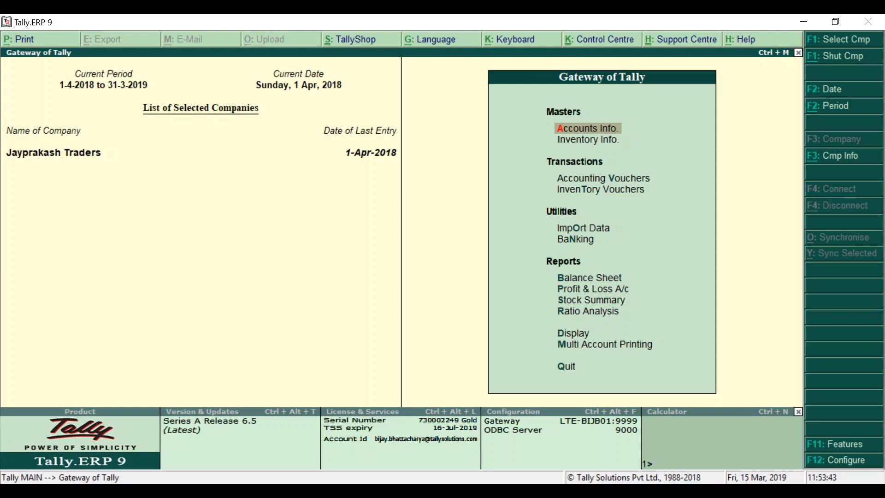
key(Return)
key(Down)
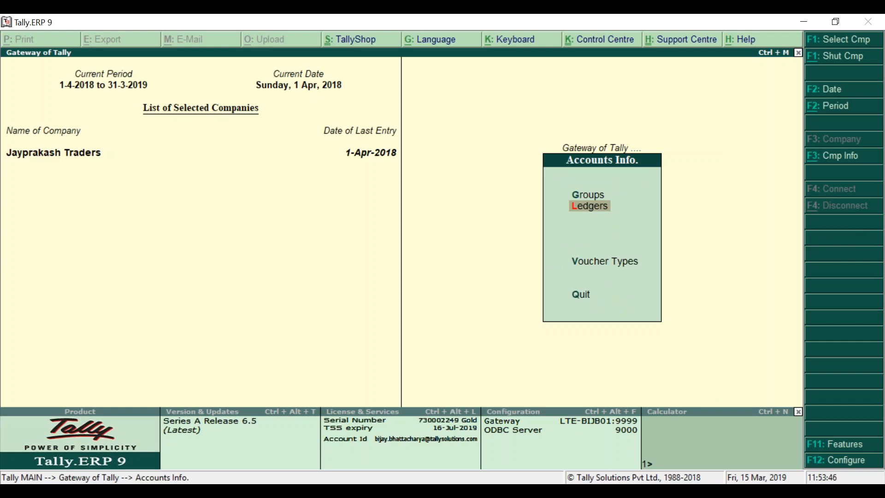
key(Return)
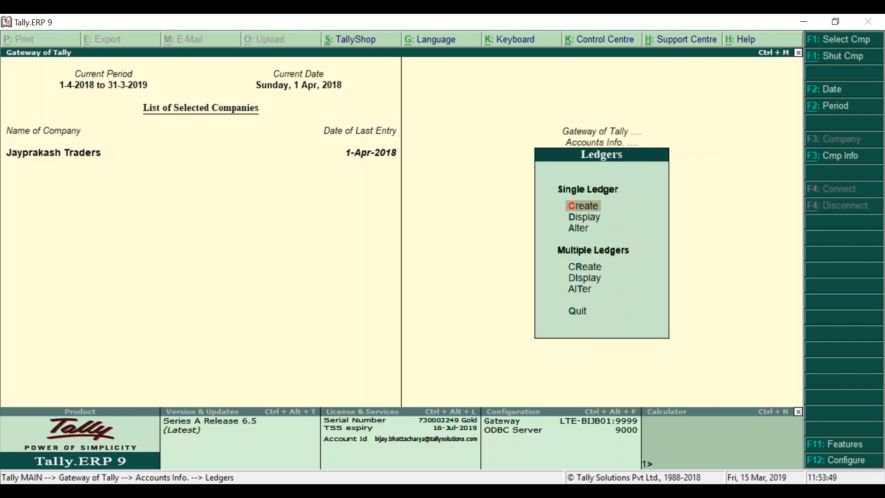
key(Escape)
key(Escape)
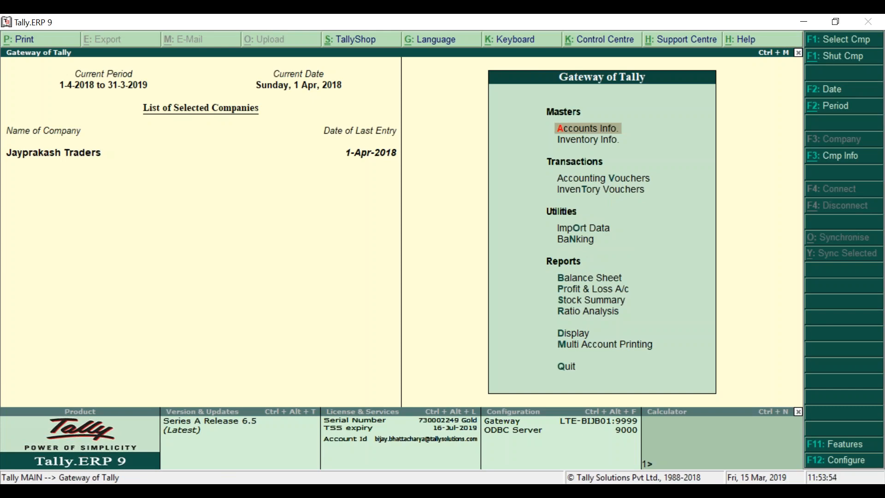
Open the Apex Computer sales voucher from the Day Book for alteration.
key(d)
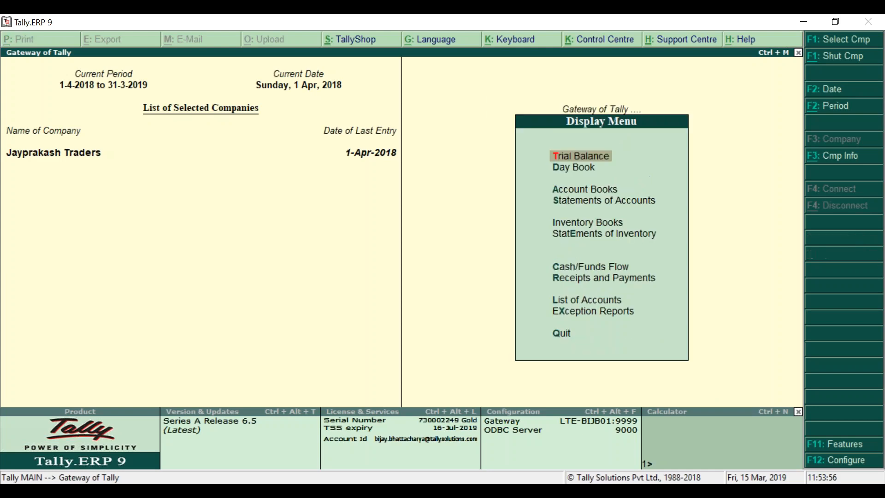
key(y)
key(Return)
Keep the voucher's reference, party details, sales ledger and Laptop item line, and proceed to its bill-wise details.
key(Return)
key(Return)
key(Return)
key(Return)
key(Return)
key(Return)
key(Return)
key(Return)
key(Return)
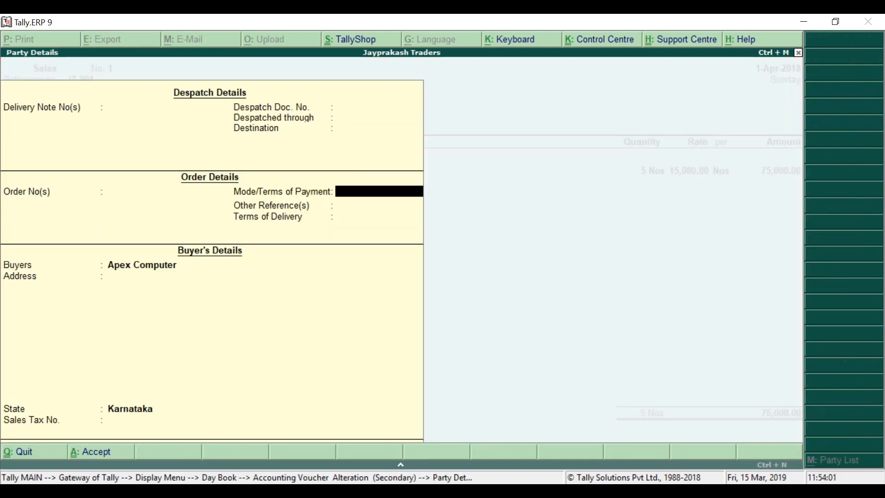
key(Return)
key(Return)
key(Return)
key(Return)
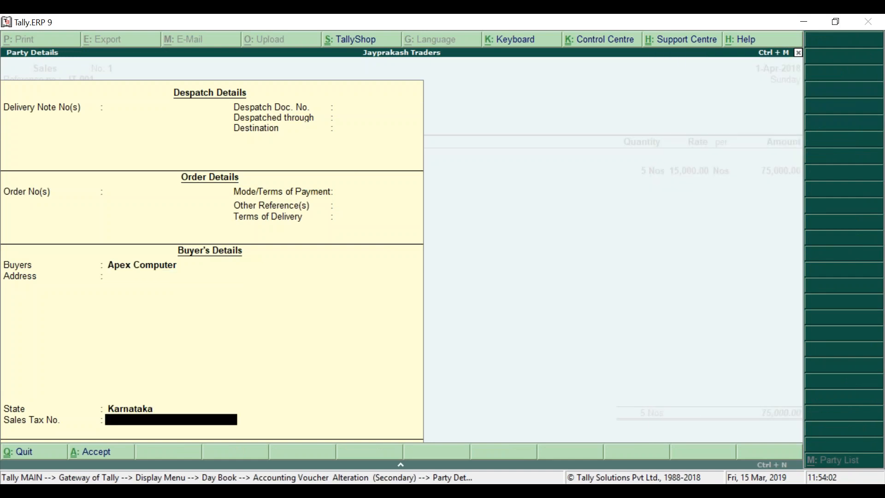
key(Return)
key(Return)
key(Return)
key(Return)
key(Return)
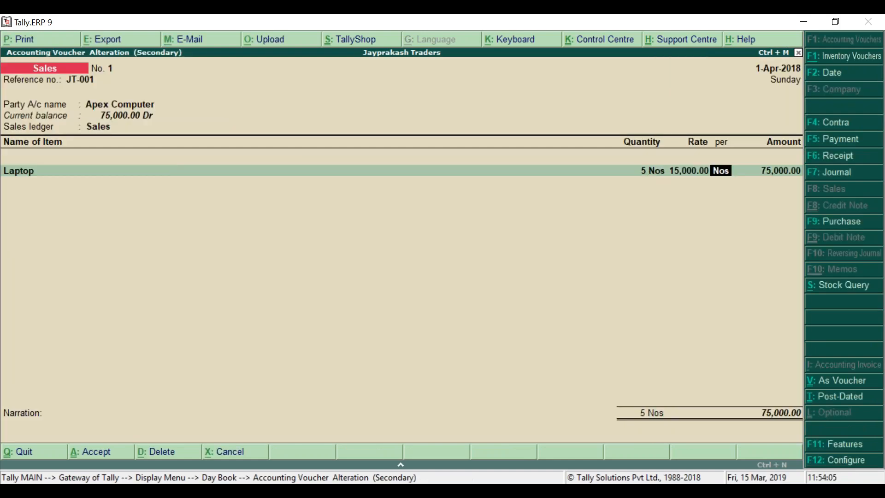
key(Return)
key(Return)
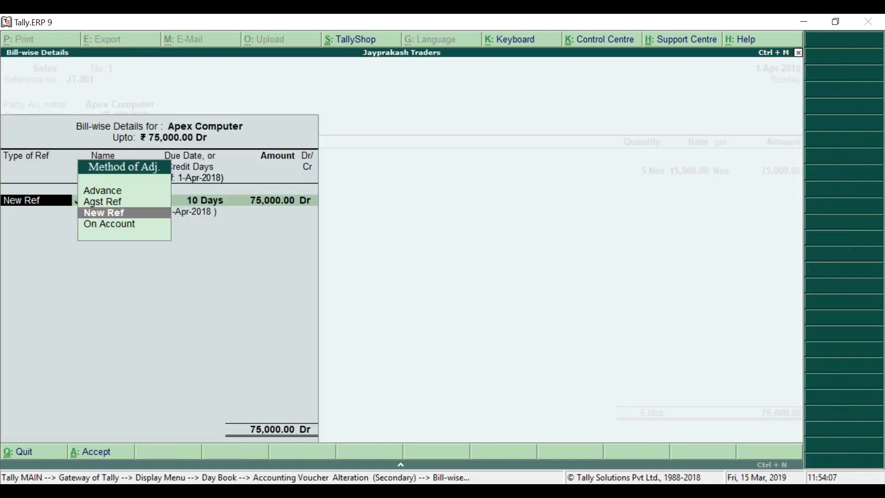
Keep the New Ref JT-001 bill with 10 credit days, and retain 5% per 365-Day Year in its interest parameters.
key(Return)
key(Return)
key(Return)
key(Return)
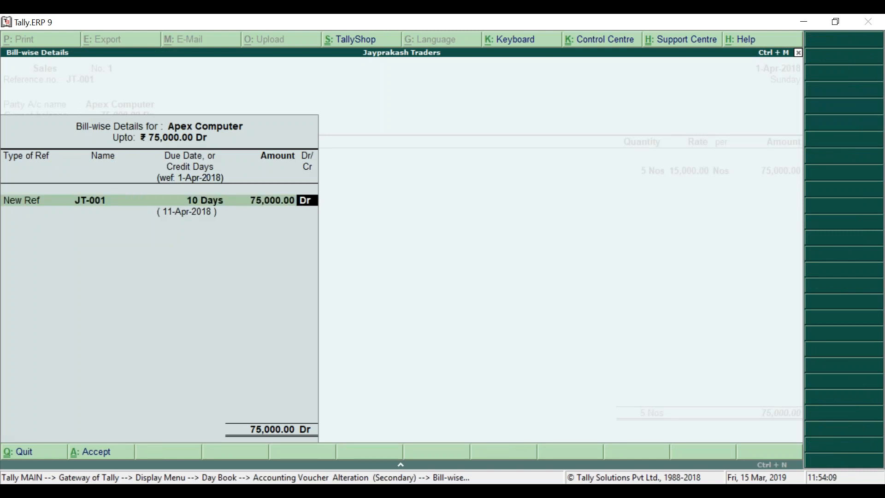
key(Return)
key(Return)
key(Return)
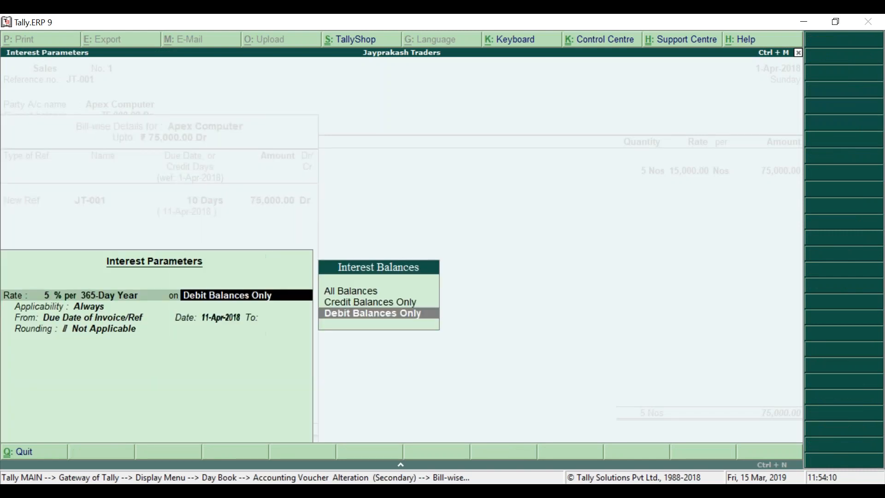
Keep interest on Debit Balances Only and set its applicability to Past Due Date by 5 days.
key(Return)
key(Down)
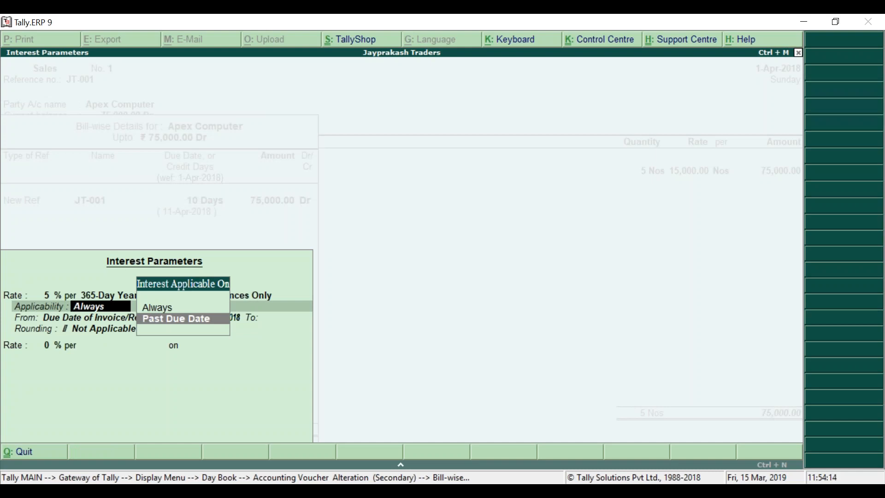
key(Return)
text(5)
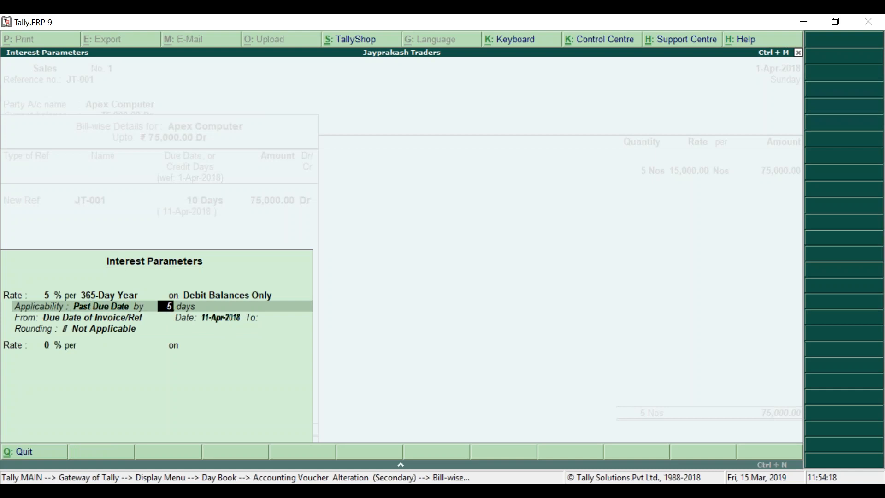
key(Return)
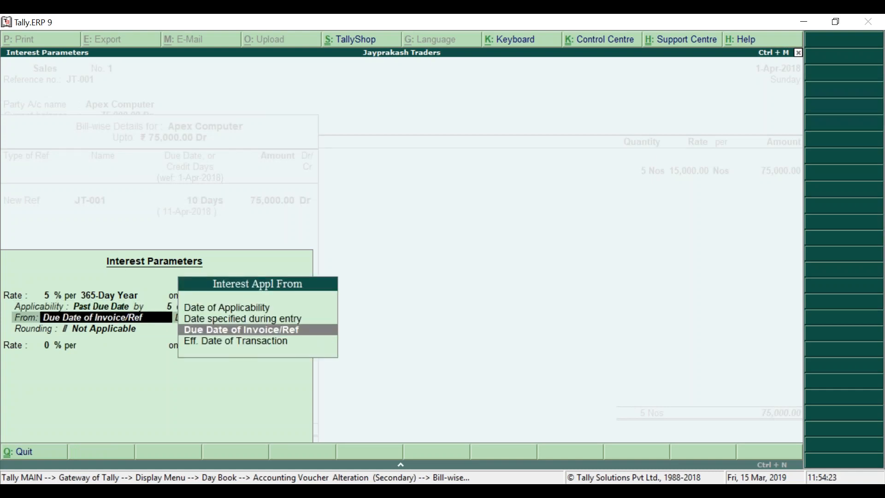
Set the interest to apply from the Date of Applicability, 1-Apr-2018, leaving the end date blank.
key(Up)
key(Up)
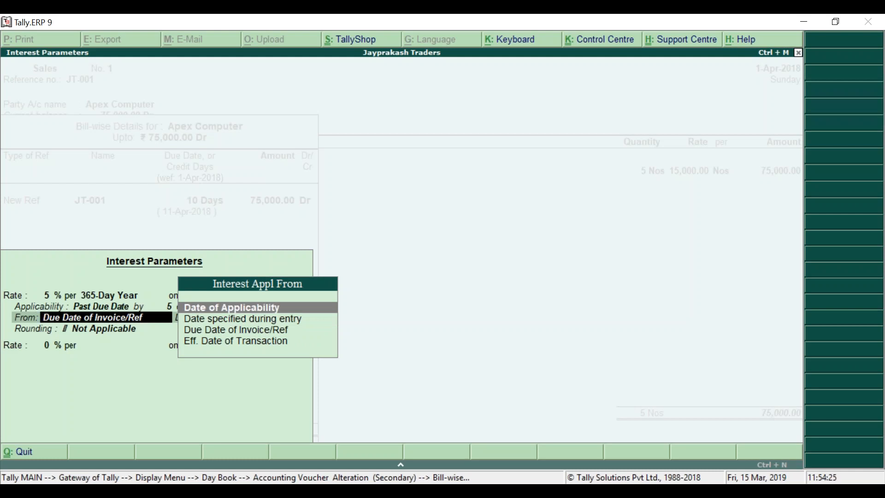
key(Down)
key(Up)
key(Return)
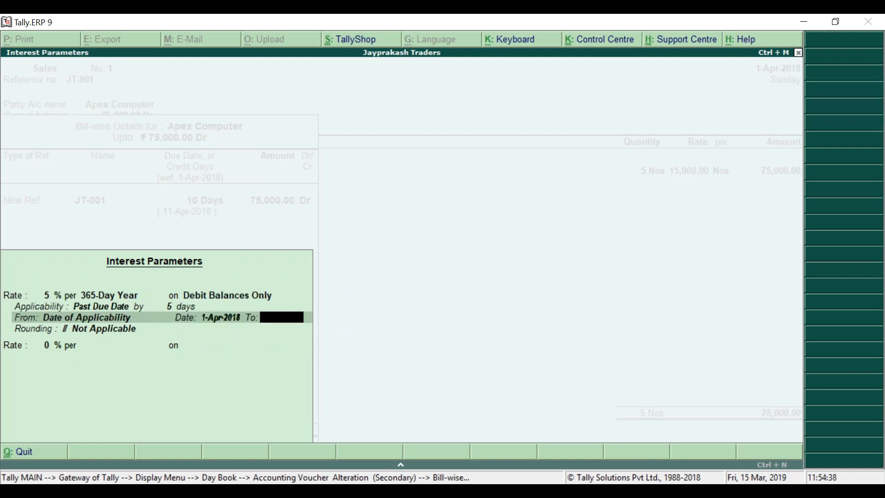
key(Return)
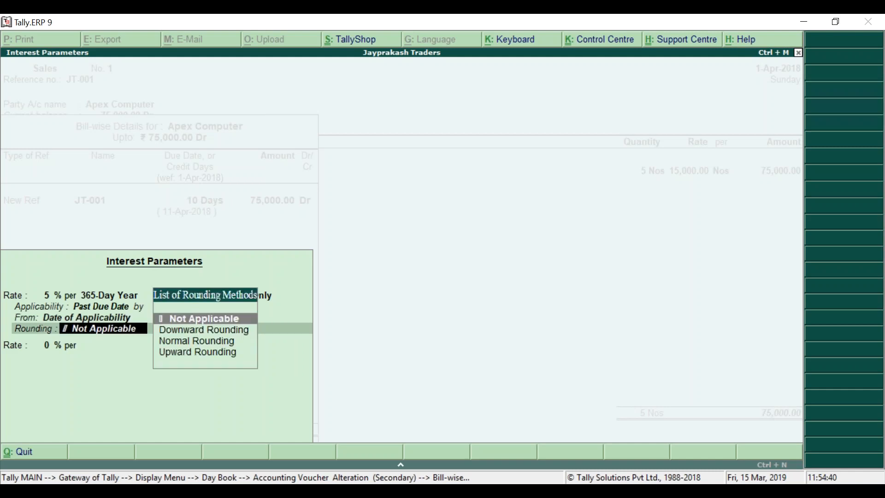
Leave interest rounding as Not Applicable, save the altered sales voucher and return to the Gateway of Tally.
key(Return)
key(Return)
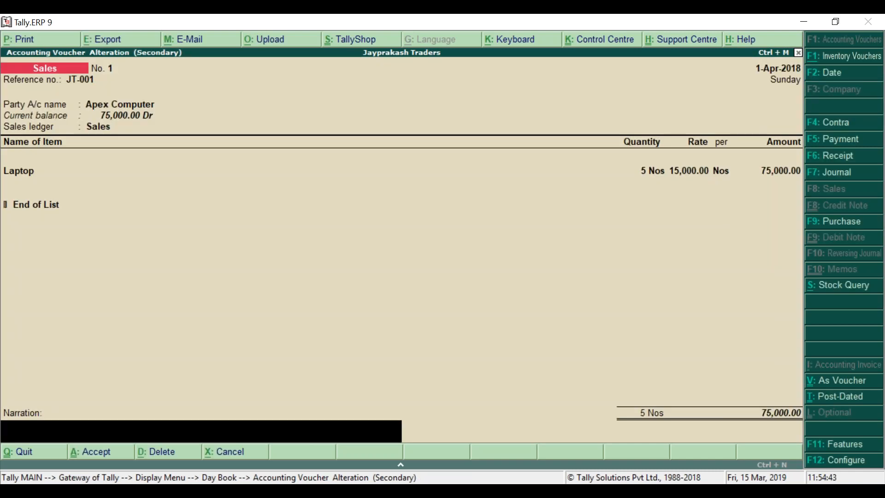
key(Return)
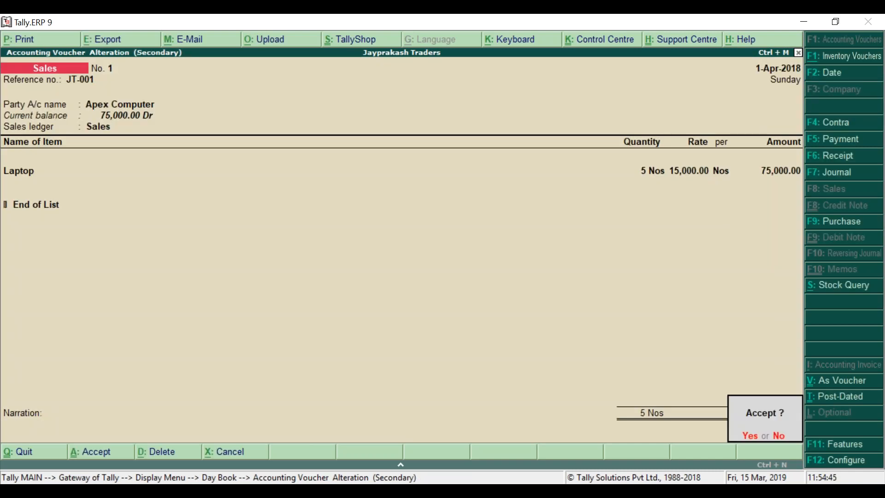
key(Return)
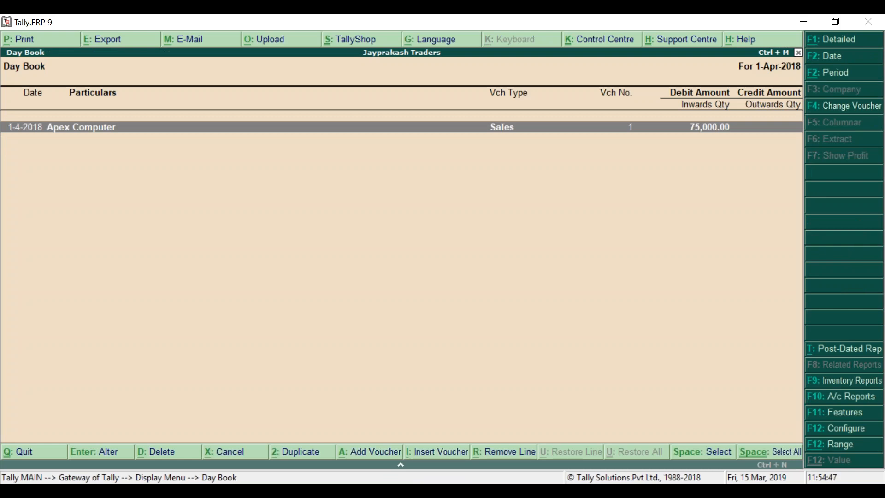
key(Escape)
key(Escape)
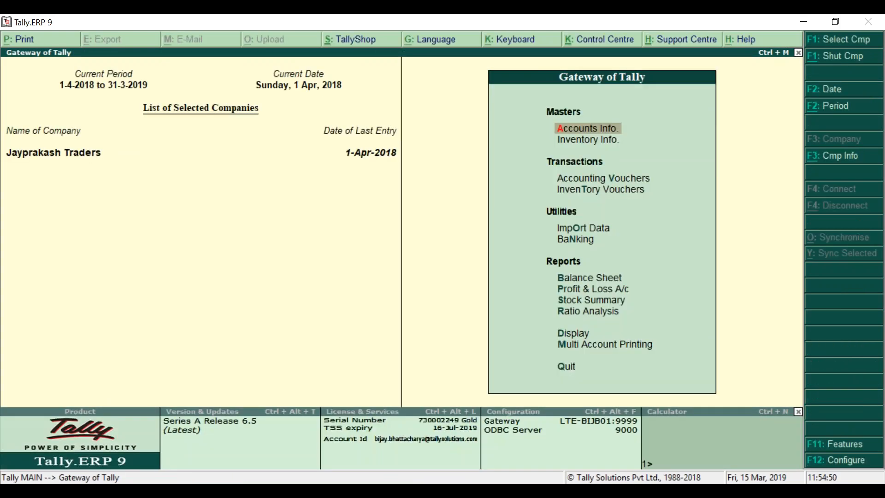
Open the Interest Receivable report from the interest calculations under Statements of Accounts.
key(d)
key(Down)
key(Down)
key(Down)
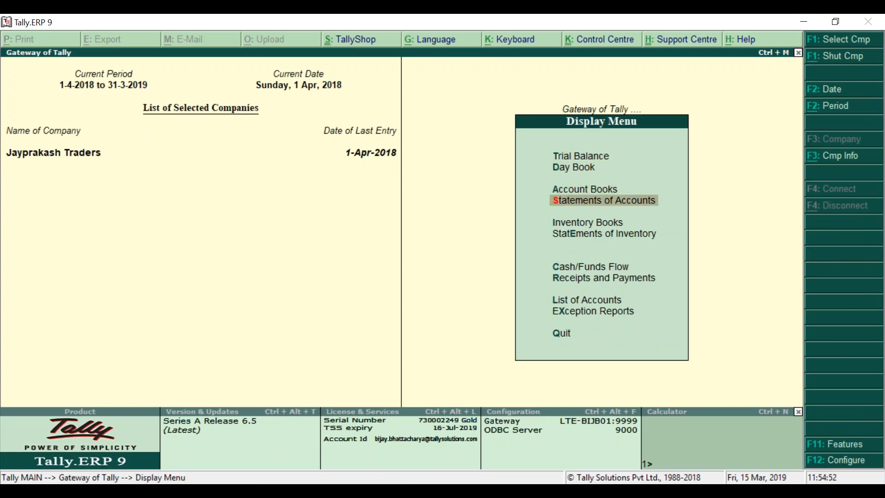
key(Return)
key(Down)
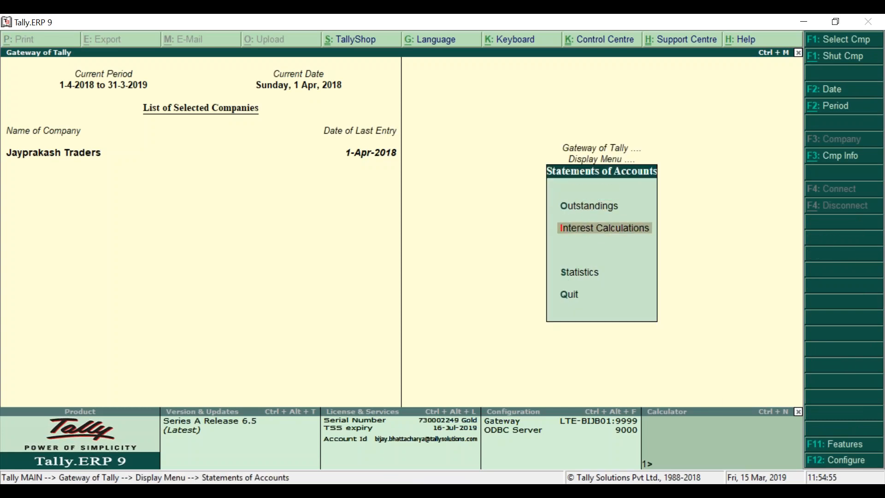
key(Return)
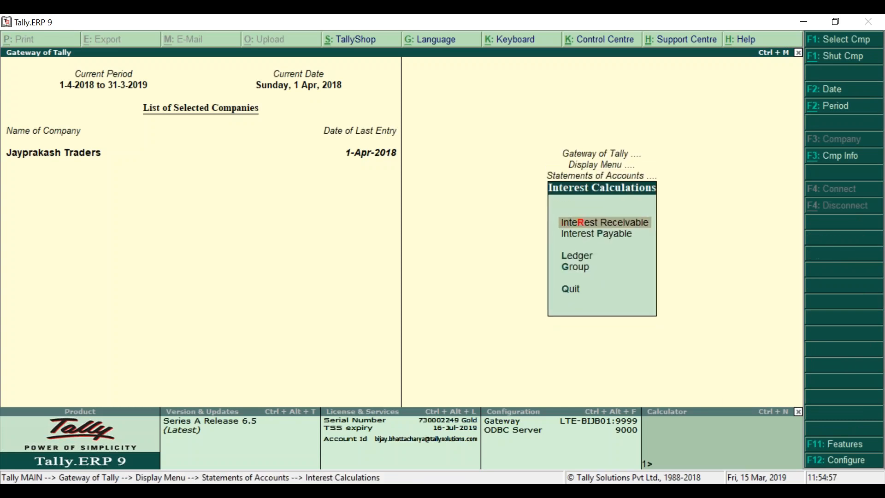
key(Return)
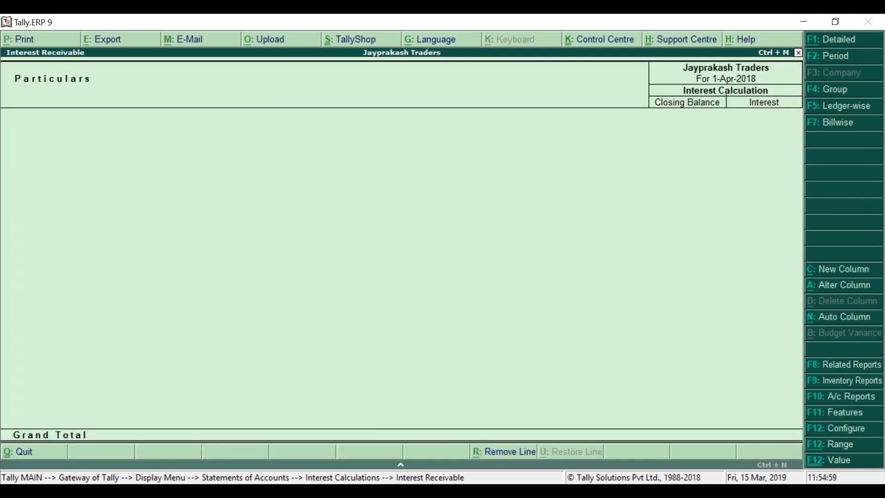
Set the Interest Receivable report's period from 1-4-2018 to 30-04.
key(F2)
key(Return)
text(30)
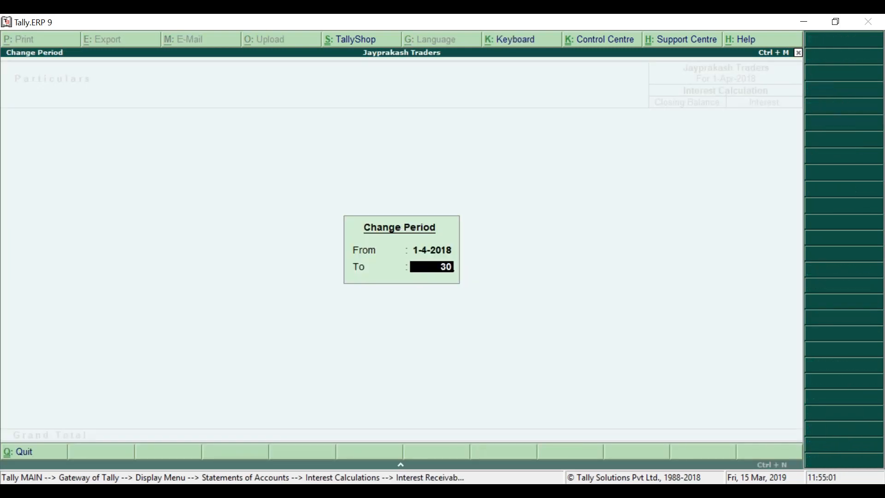
text(-04)
key(Return)
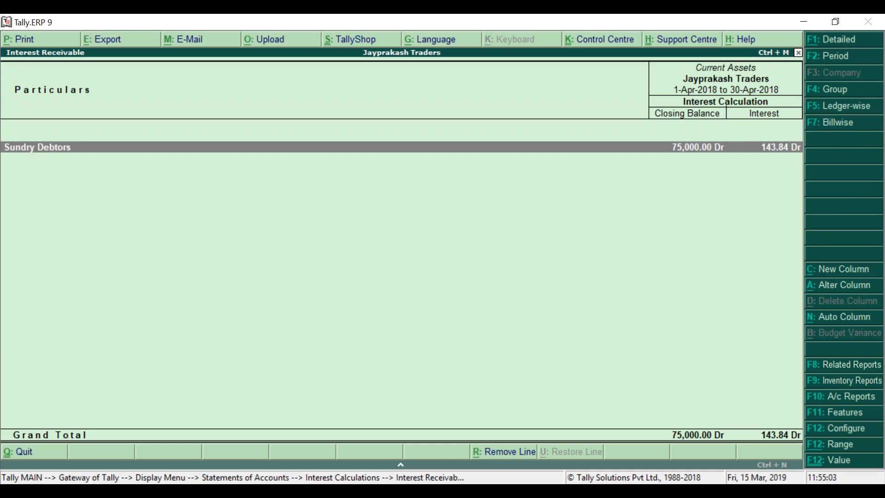
Drill down from Sundry Debtors to Apex Computer's ledger interest and examine JT-001's interest dates, number of days, rate and amount.
key(Return)
key(Return)
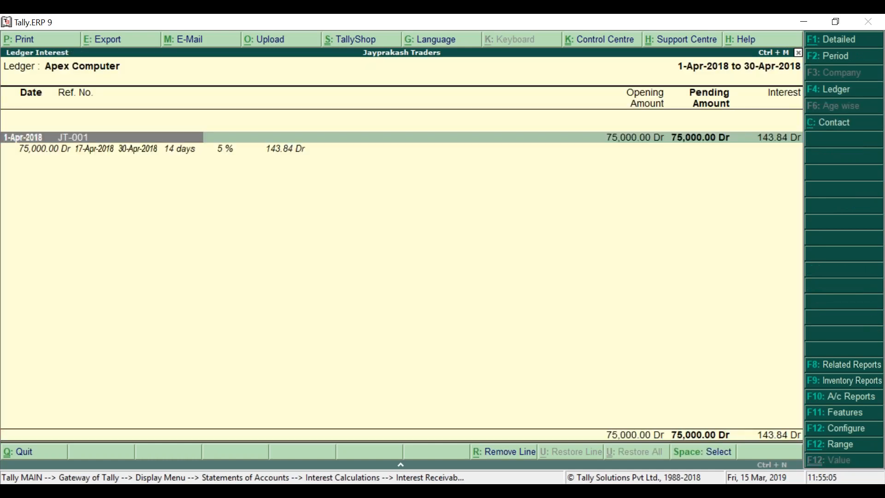
click(41, 148)
click(93, 148)
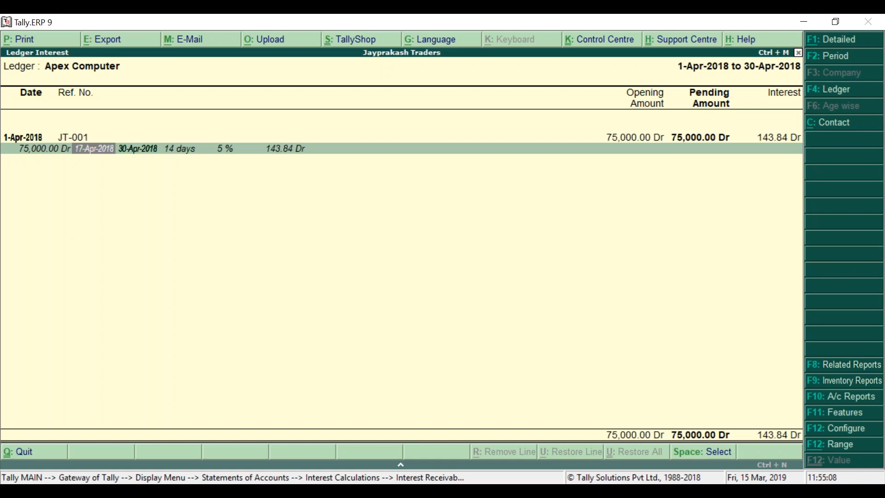
key(Right)
key(Left)
key(Right)
key(Left)
key(Right)
key(Left)
key(Right)
key(Right)
key(Right)
key(Right)
key(Left)
key(Left)
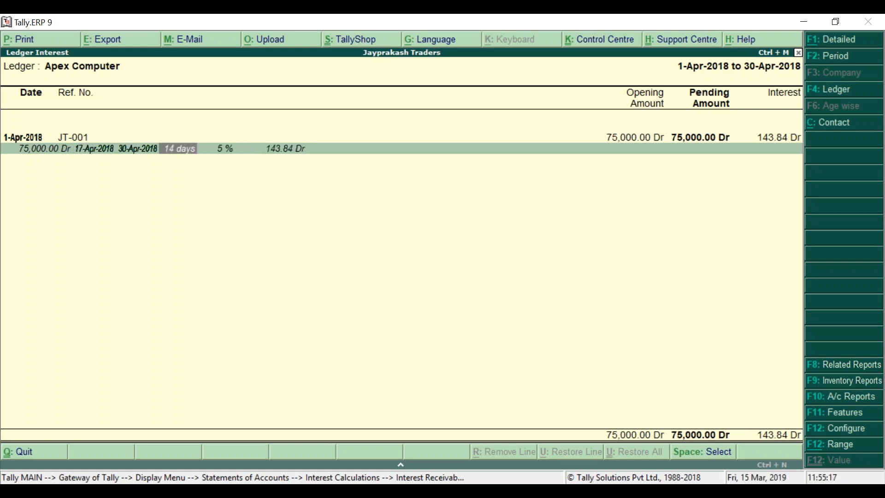
key(Right)
key(Right)
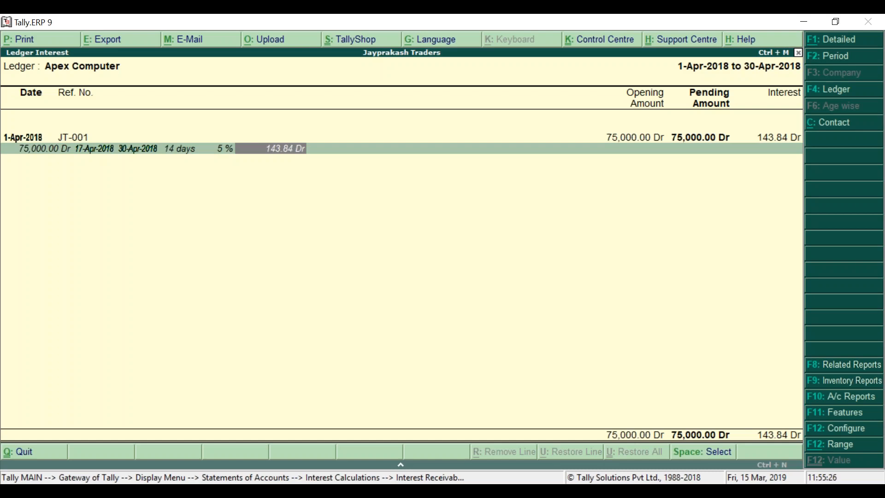
Close the interest reports and return to the Gateway of Tally.
key(Escape)
key(Escape)
key(Escape)
key(Escape)
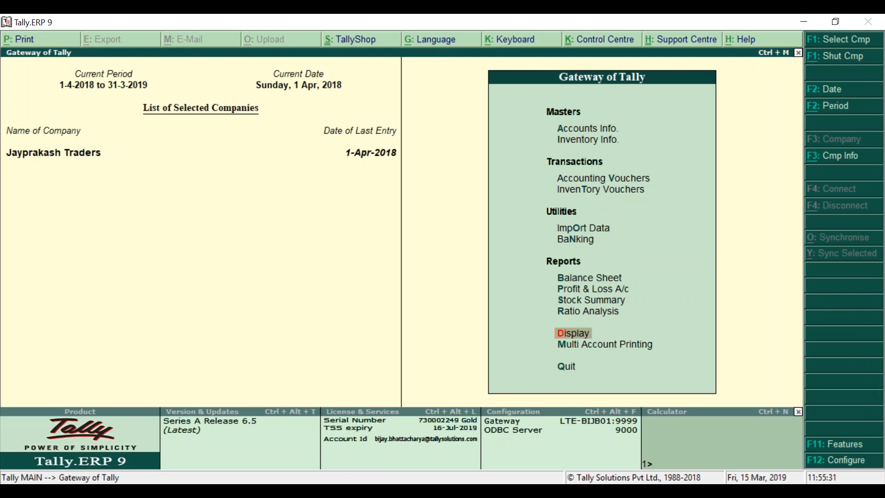
key(Up)
key(Up)
key(Up)
key(Up)
key(Up)
key(Up)
key(Up)
key(Up)
key(Up)
key(Up)
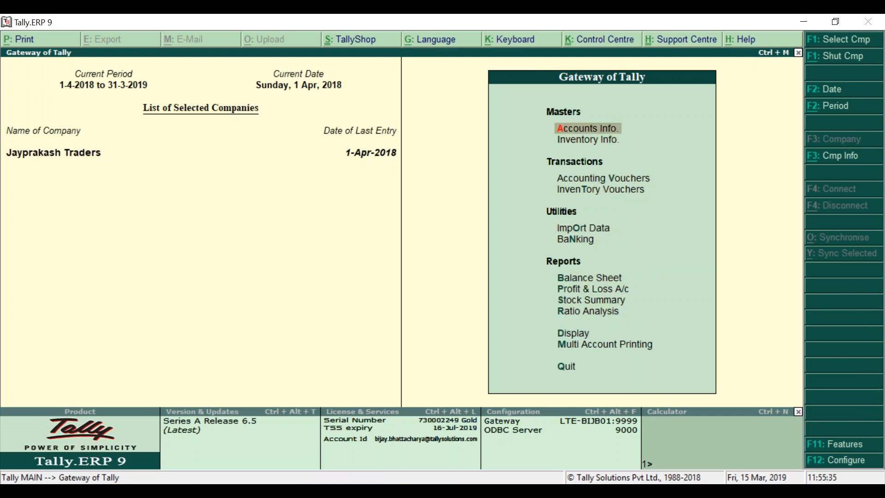
Open Apex Computer's JT-001 sales voucher from the Day Book for alteration and keep its existing party details.
key(d)
key(y)
key(Return)
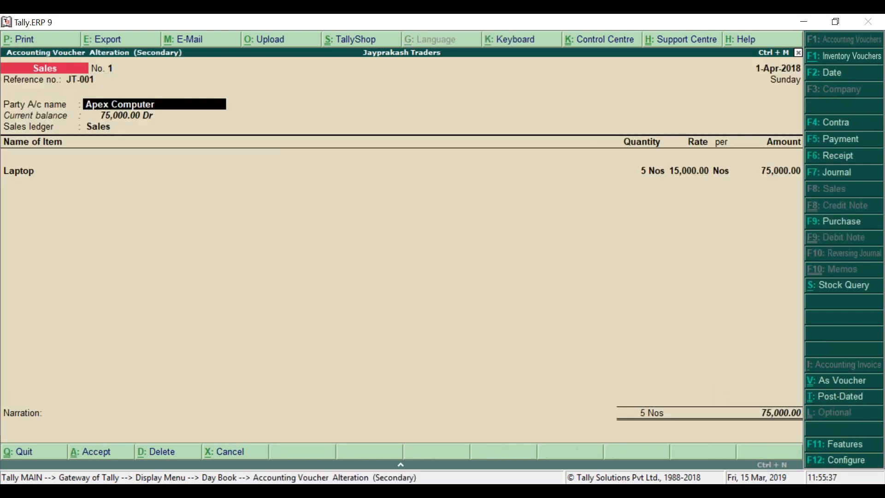
key(Return)
key(Return)
key(Return)
key(Return)
key(Return)
key(Return)
key(Return)
key(Return)
key(Return)
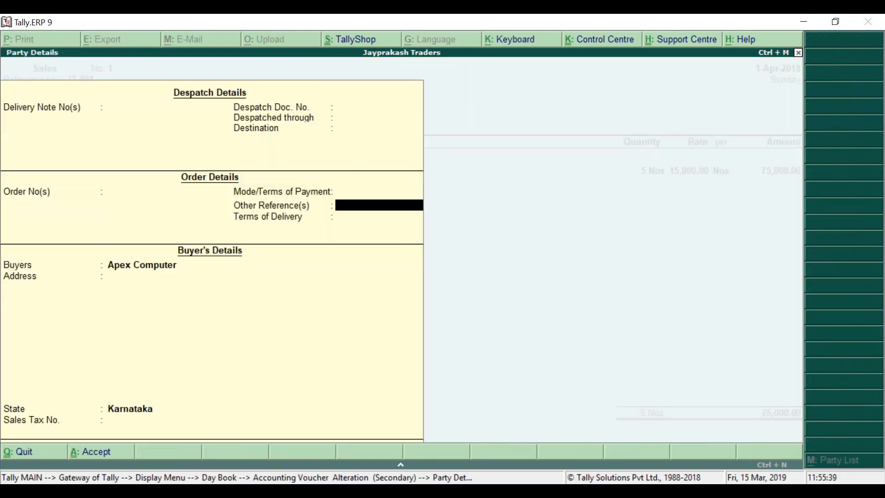
key(Return)
key(Return)
key(Return)
key(Return)
key(Return)
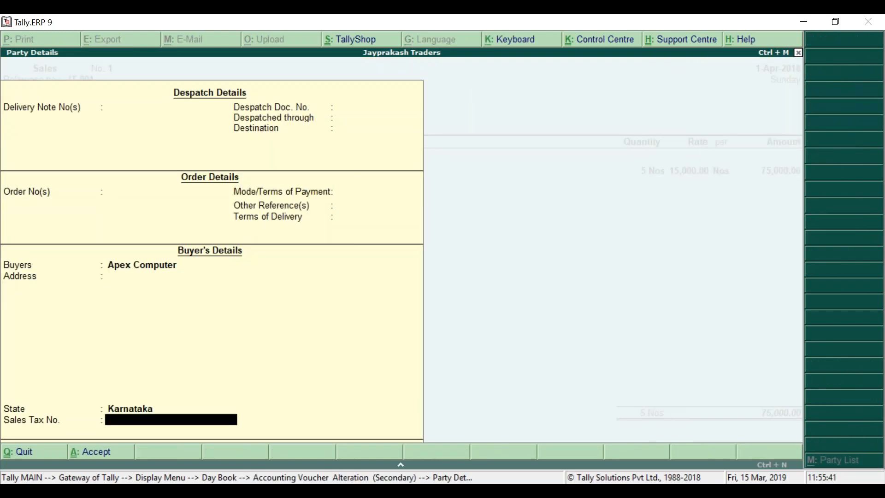
key(Return)
key(Return)
key(Return)
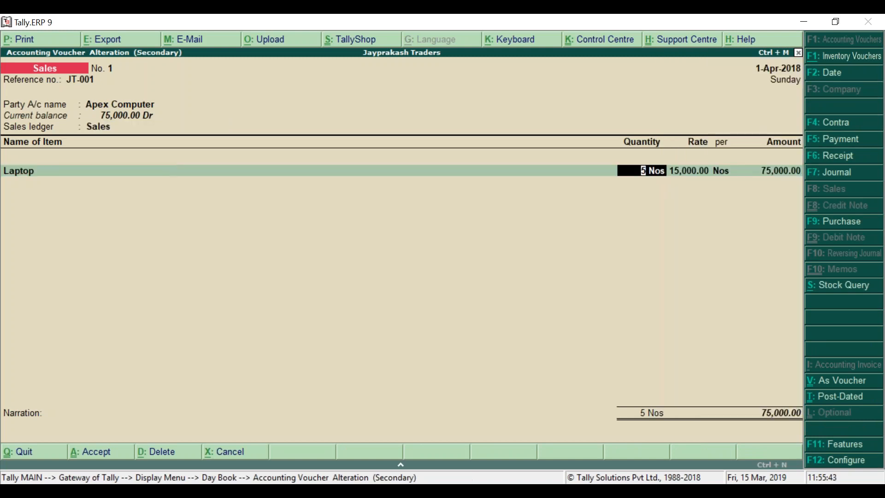
Keep the Laptop line and bill reference JT-001 as entered and go to the applicability setting in its interest parameters.
key(Return)
key(Return)
key(Return)
key(Return)
key(Return)
key(Return)
key(Return)
key(Return)
key(Return)
key(Return)
key(Return)
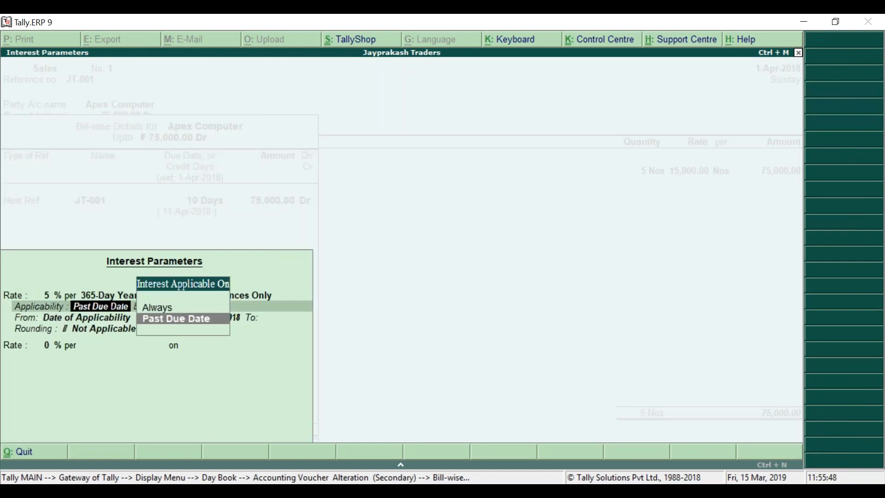
Keep the 5% rate's past-due applicability and start date, and set its end date to 25-4.
key(Return)
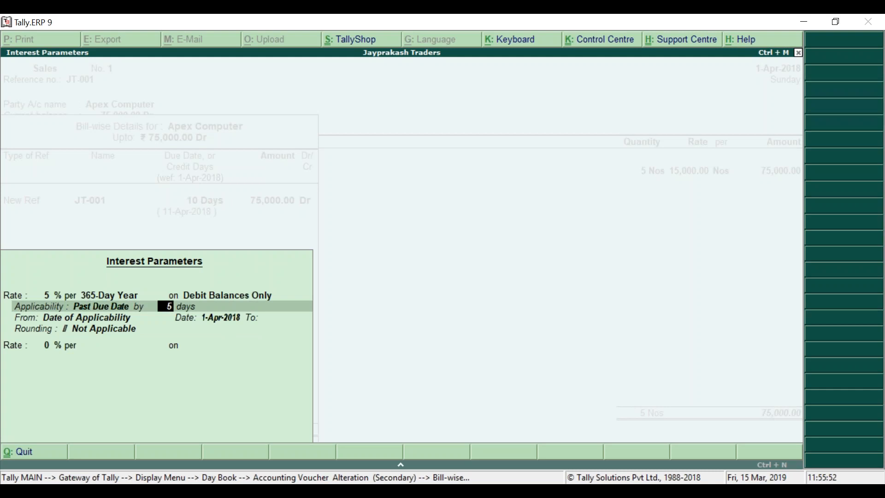
key(Return)
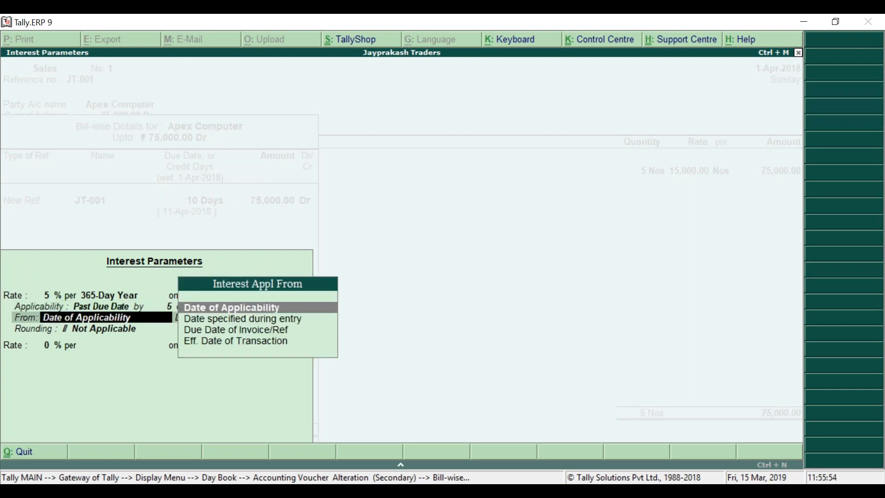
key(Return)
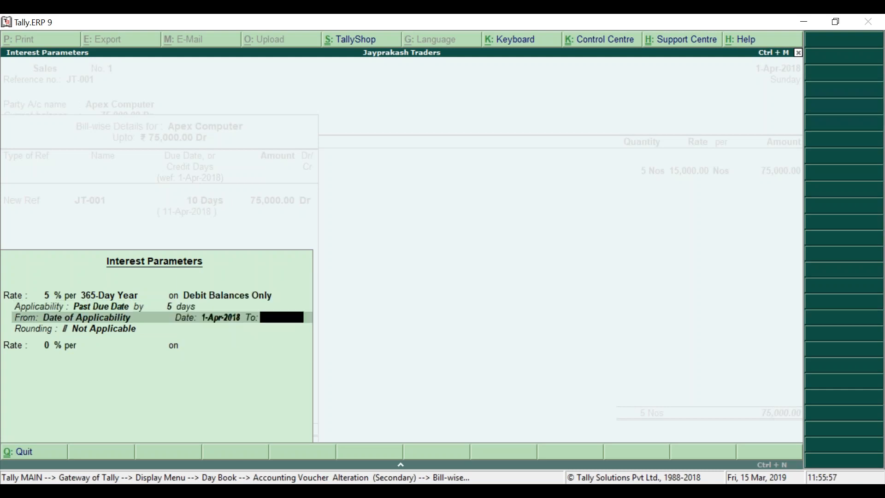
text(25)
text(-4)
key(Return)
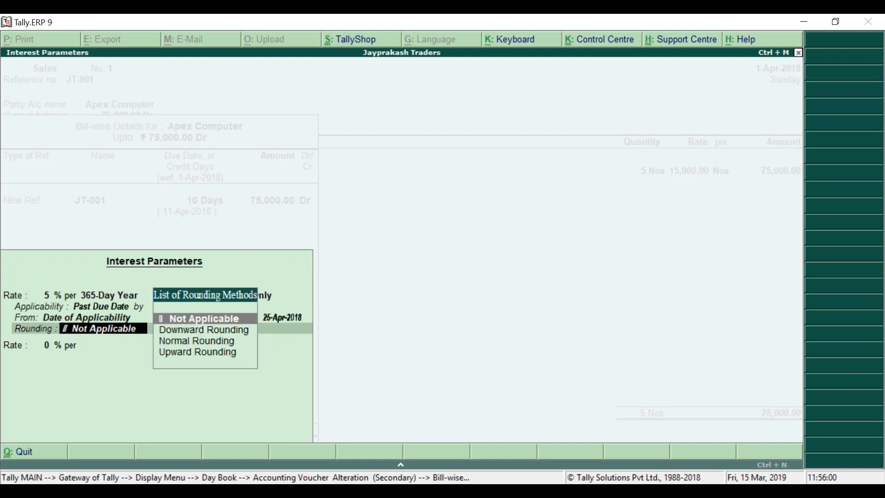
Recheck the 5% rate's past-due days and date range, and go on to the next rate line.
key(BackSpace)
key(BackSpace)
key(BackSpace)
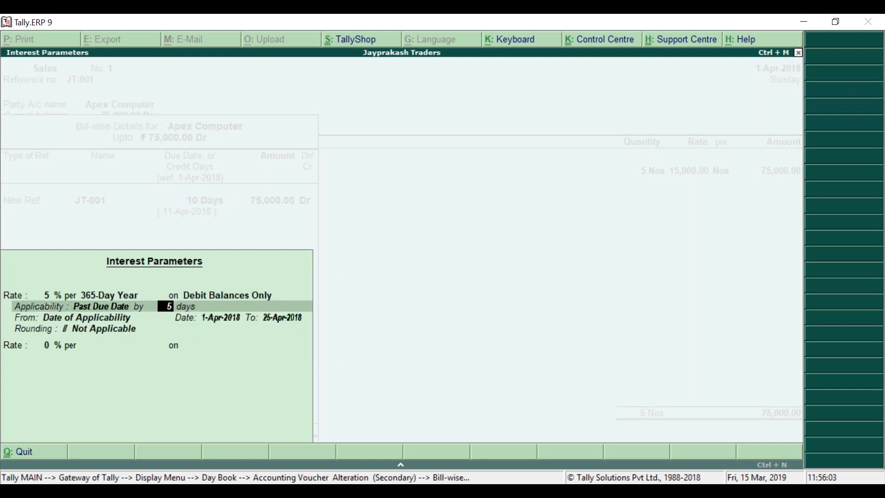
key(BackSpace)
key(BackSpace)
key(Return)
key(Return)
key(Return)
key(Return)
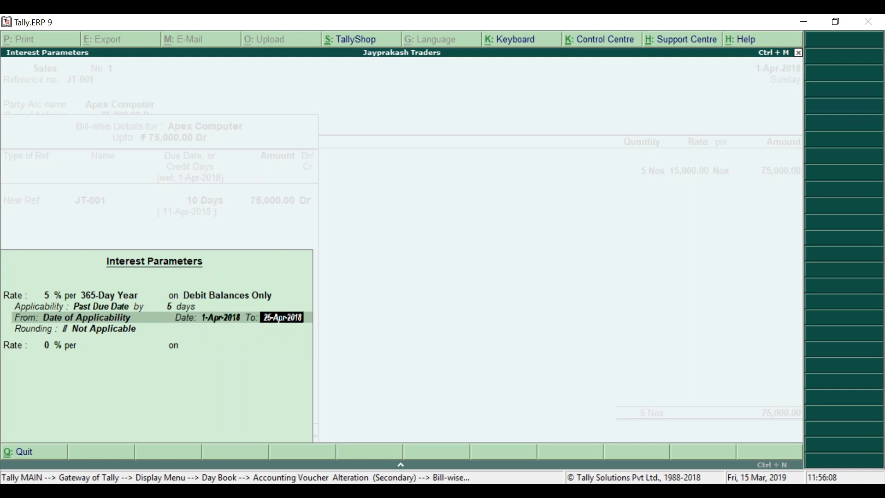
key(Return)
key(Return)
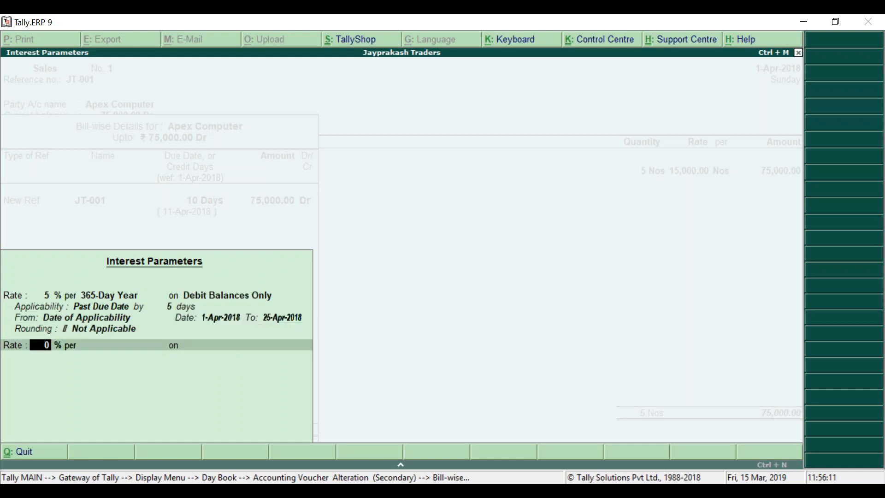
Add a second interest rate of 8% per 365-Day Year on Debit Balances Only, with applicability Always.
text(8)
key(Return)
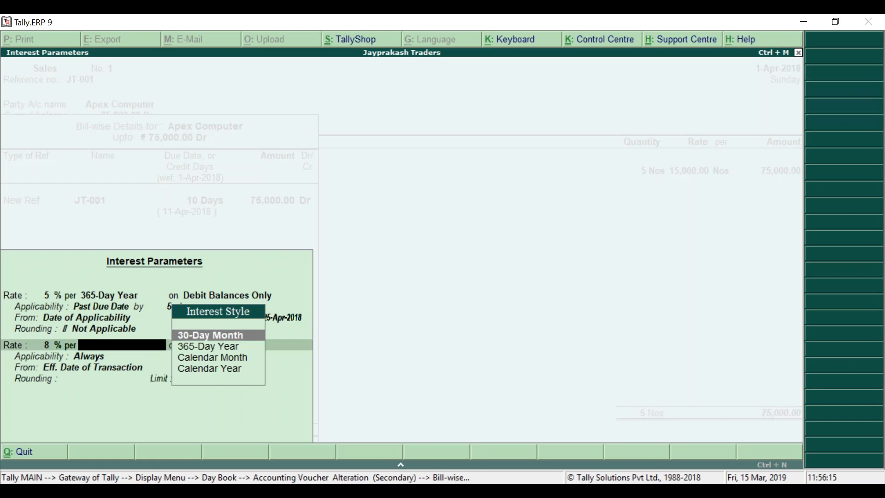
key(Down)
key(Return)
key(Down)
key(Down)
key(Return)
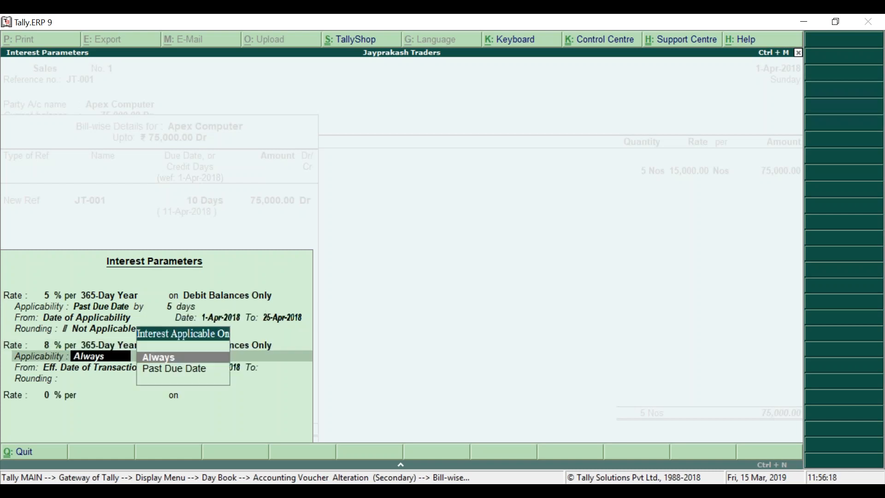
key(Return)
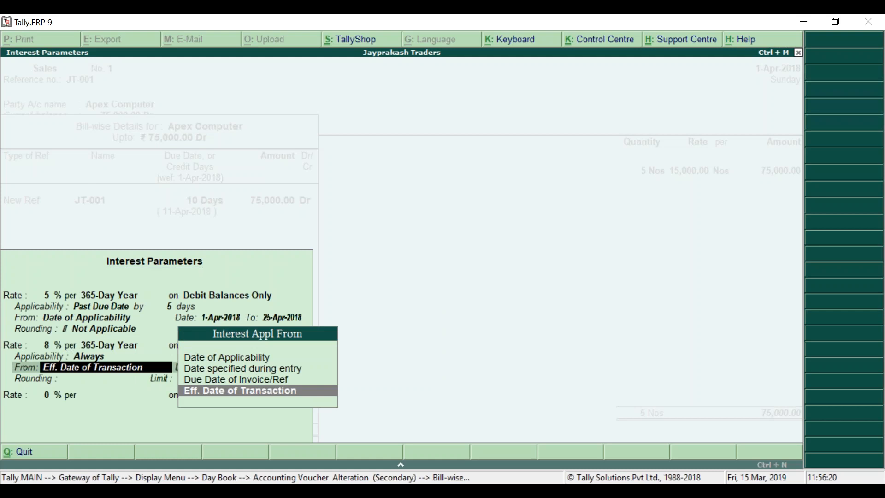
Calculate the 8% rate from Date specified during entry, starting 25-Apr-2018 with no end date and rounding Not Applicable.
key(Up)
key(Up)
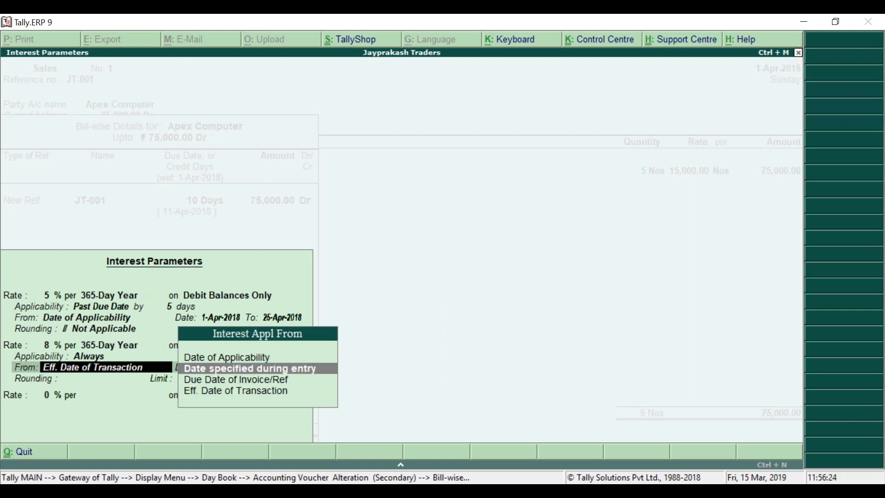
key(Return)
key(Return)
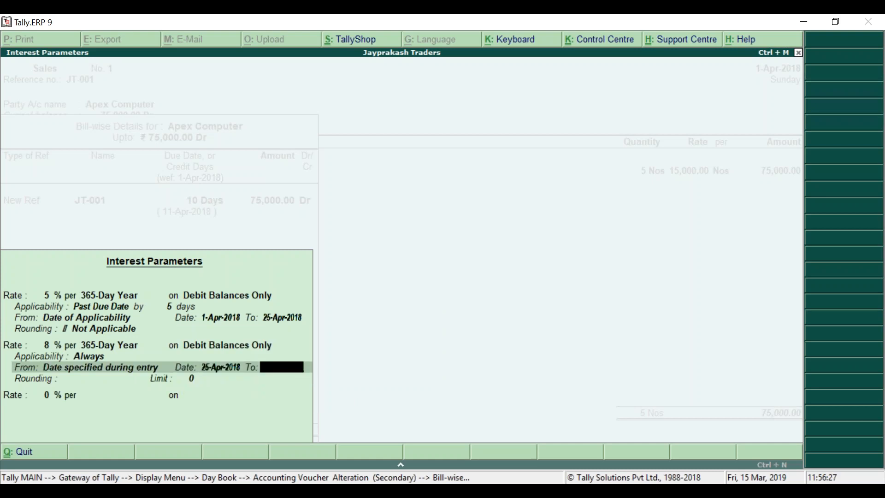
key(BackSpace)
key(BackSpace)
key(Return)
key(Return)
key(Return)
key(Return)
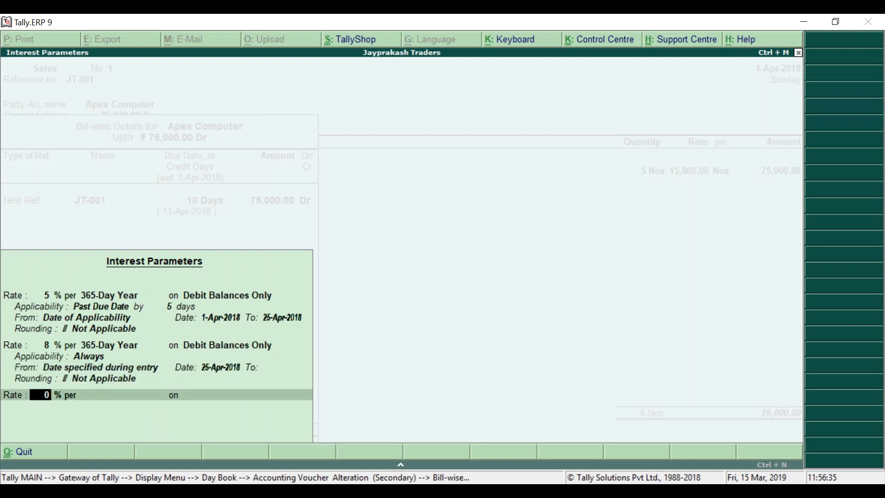
Review the 5% rate's balance type, past-due applicability, calculation basis and date range in the interest parameters.
key(BackSpace)
key(BackSpace)
key(BackSpace)
key(BackSpace)
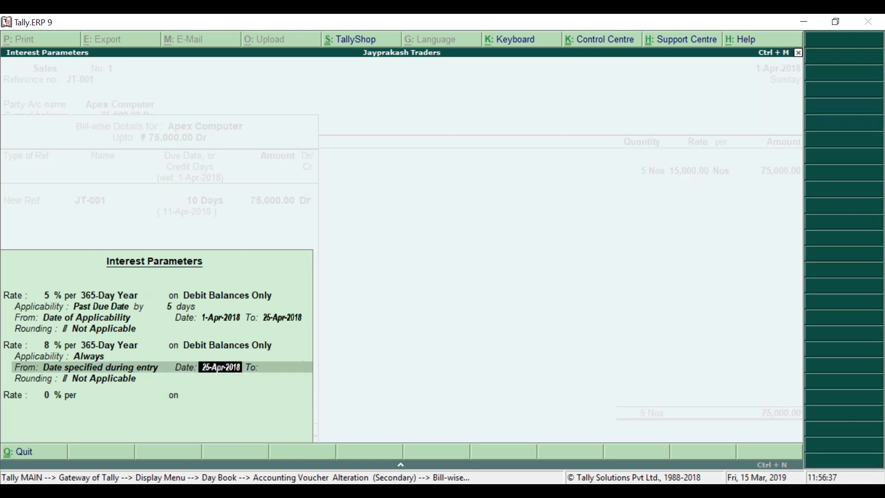
key(BackSpace)
key(BackSpace)
key(BackSpace)
key(BackSpace)
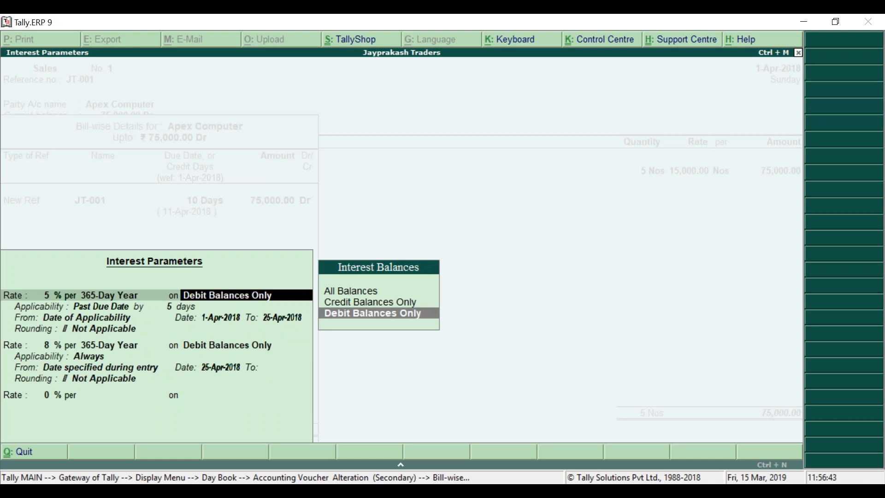
key(Return)
key(Return)
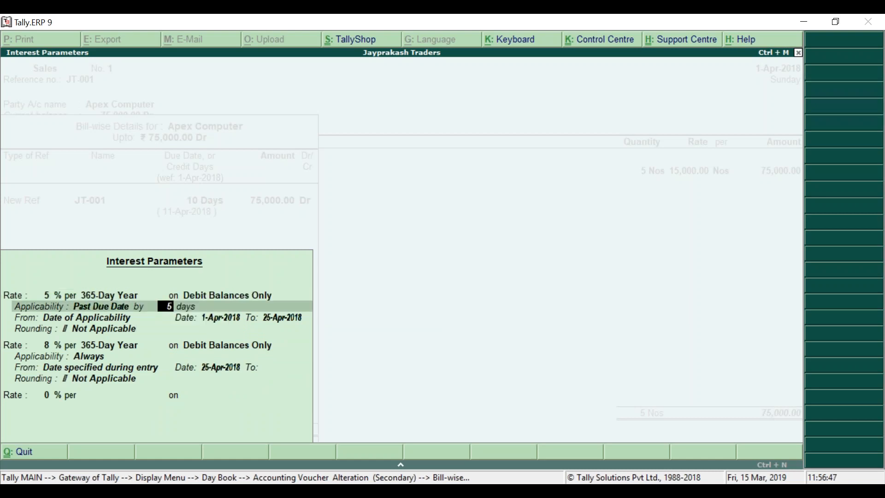
key(Return)
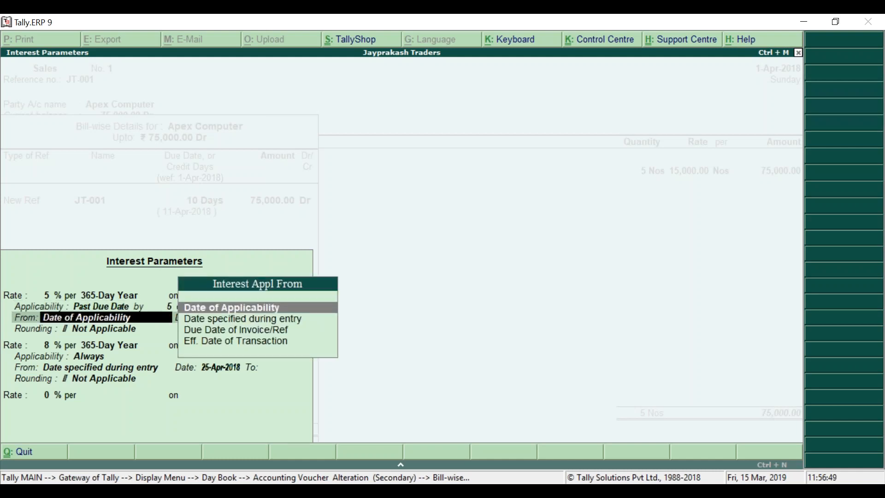
key(Return)
key(BackSpace)
key(Return)
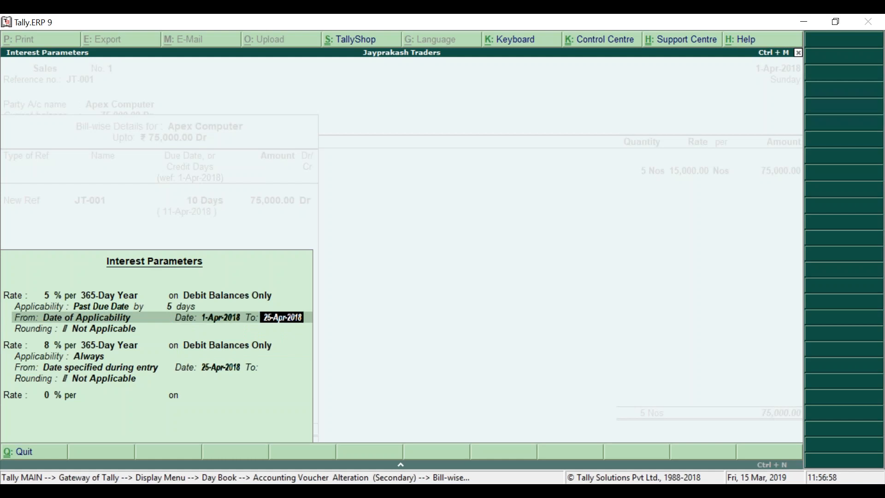
key(Return)
key(Return)
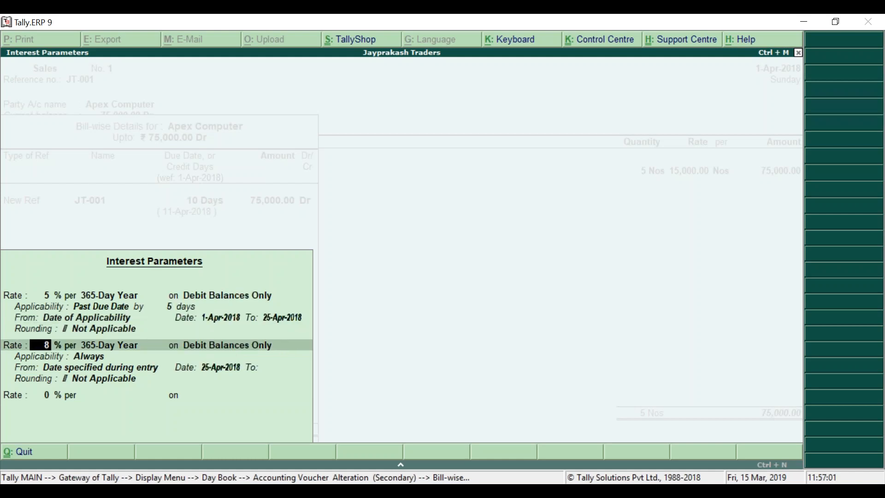
Go through the 8% rate's parameters without changes and finish the bill-wise interest details for JT-001.
key(Return)
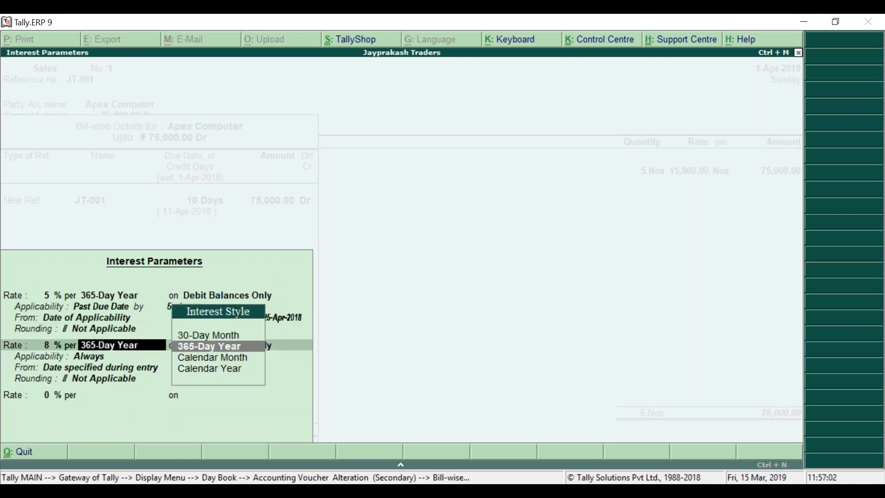
key(Return)
key(Return)
key(Return)
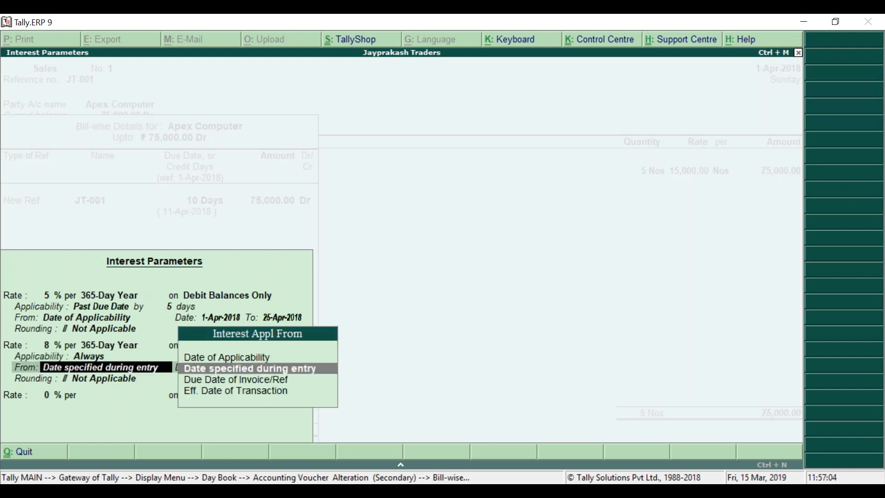
key(Return)
key(Return)
key(Return)
key(Return)
key(Return)
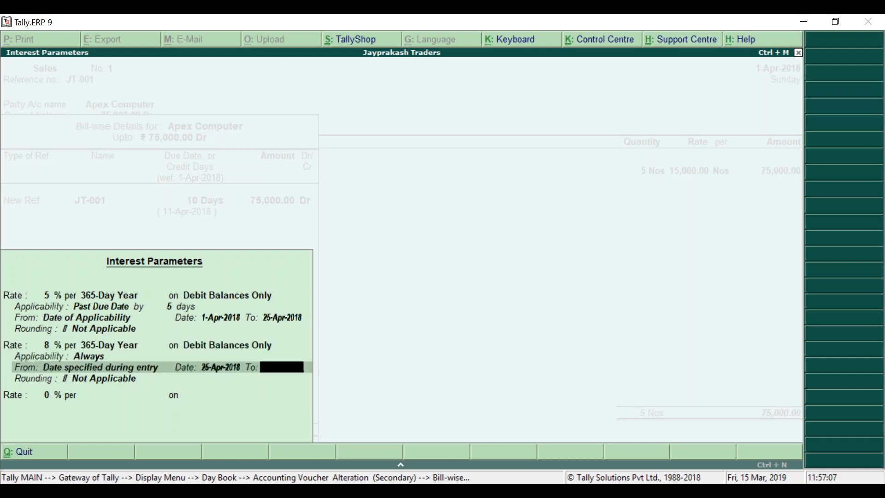
key(Return)
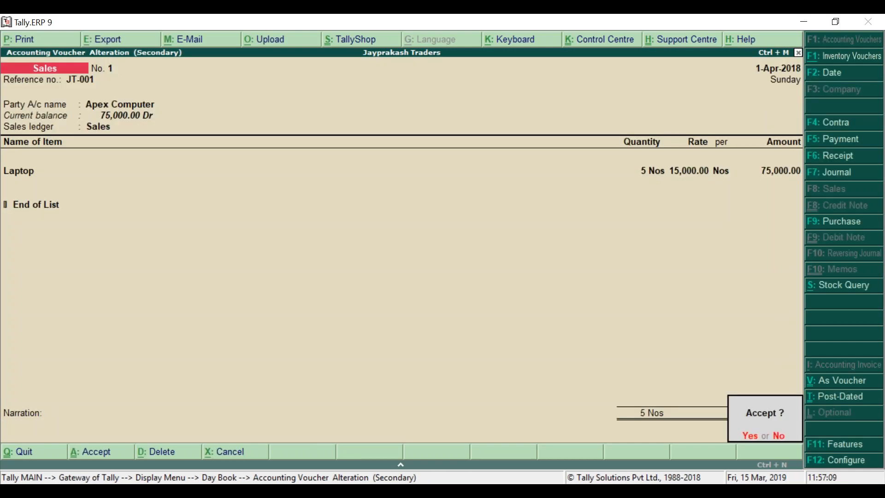
Save the altered sales voucher and return to the Gateway of Tally.
key(Return)
key(Escape)
key(Escape)
key(Escape)
key(Escape)
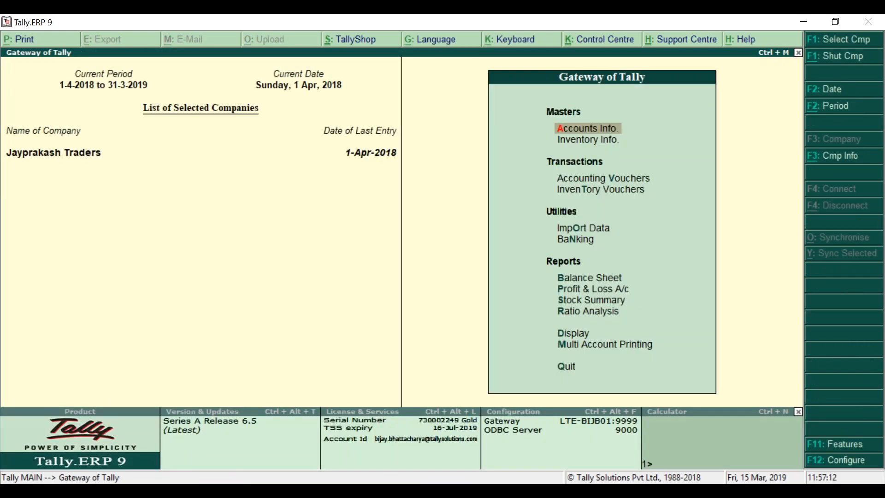
Open the Interest Receivable report from the interest calculations under Statements of Accounts.
key(d)
key(Down)
key(Down)
key(Down)
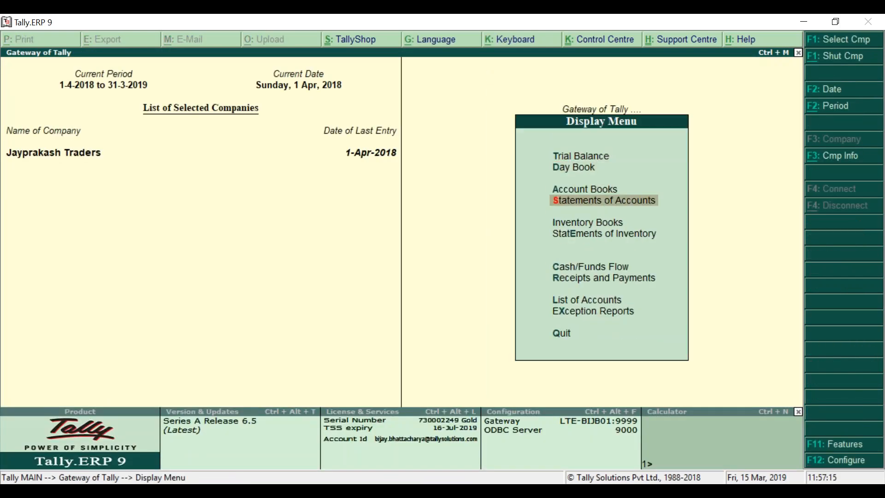
key(Return)
key(Down)
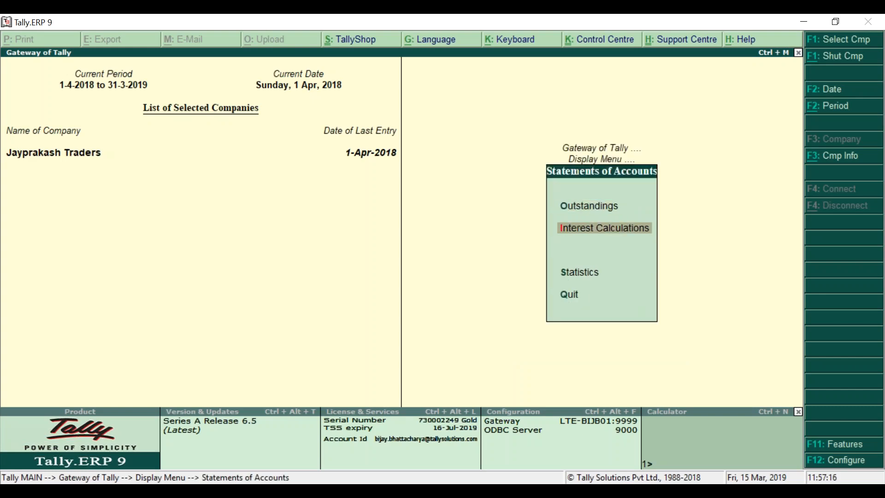
key(Return)
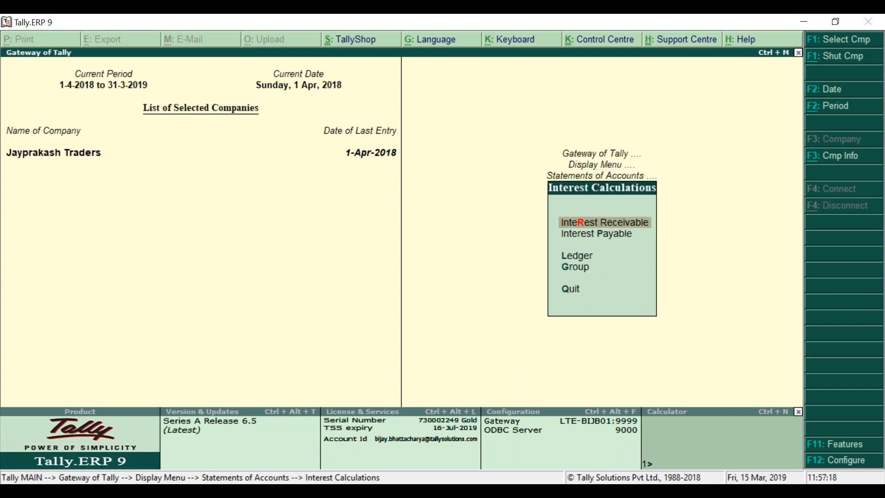
key(Return)
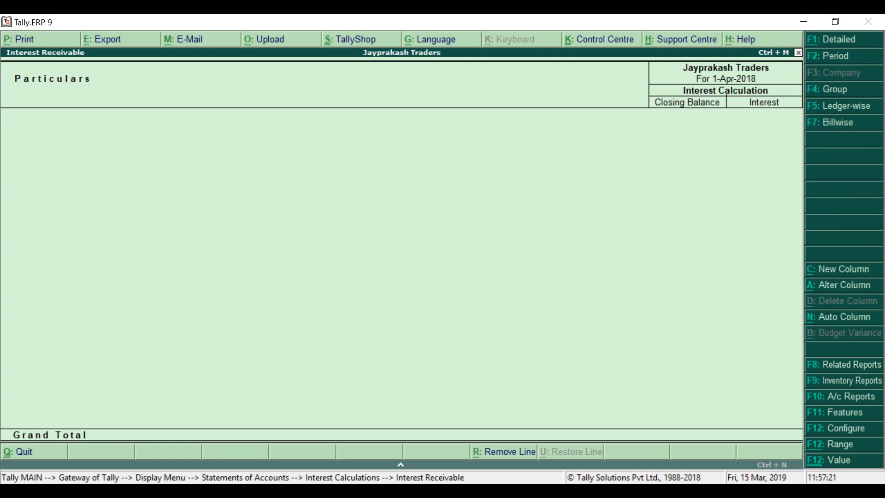
Keep the Interest Receivable report's start date and set its period to end on 30-4.
key(F2)
key(Return)
text(30-4)
key(Return)
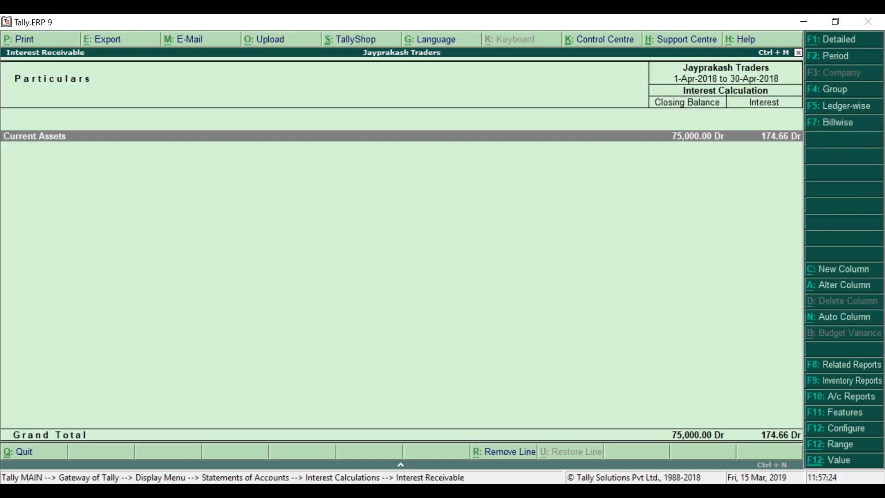
Drill down from Current Assets through the debtors to Apex Computer's ledger interest.
key(Return)
key(Return)
key(Return)
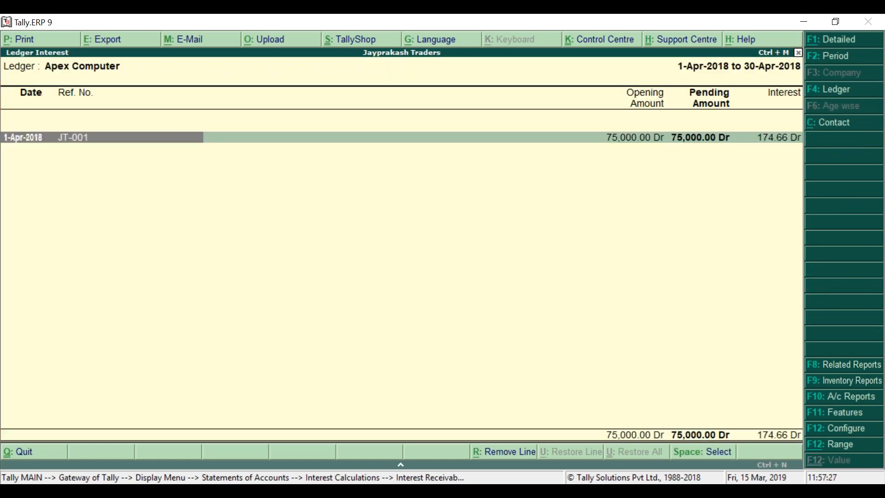
Examine how the interest on bill JT-001 breaks down by period, days, rate and amount for both rate slabs.
key(Down)
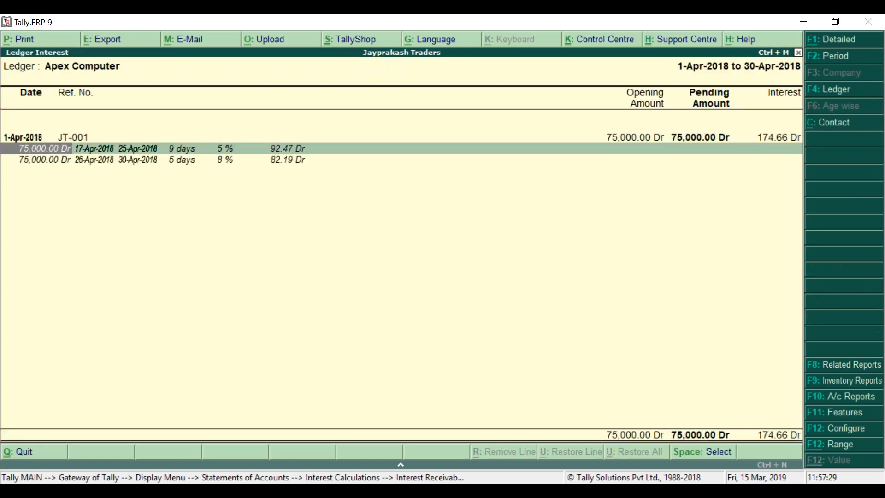
key(Right)
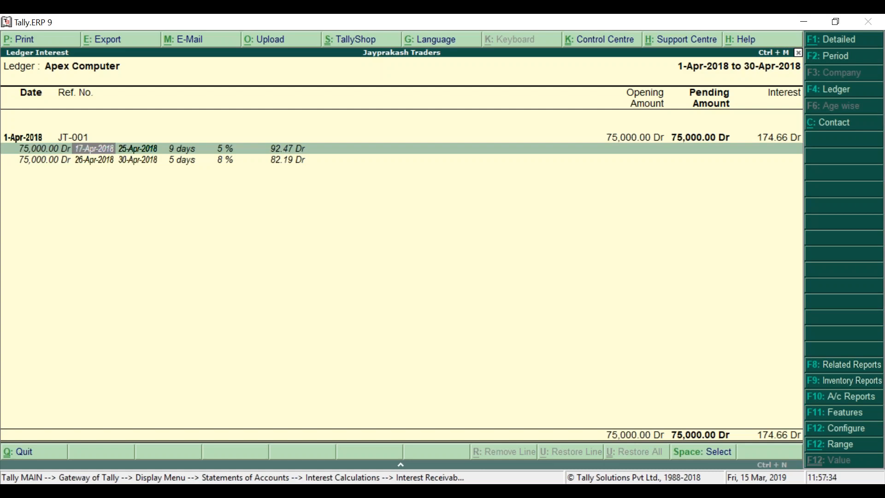
key(Right)
key(Right)
key(Right)
key(Right)
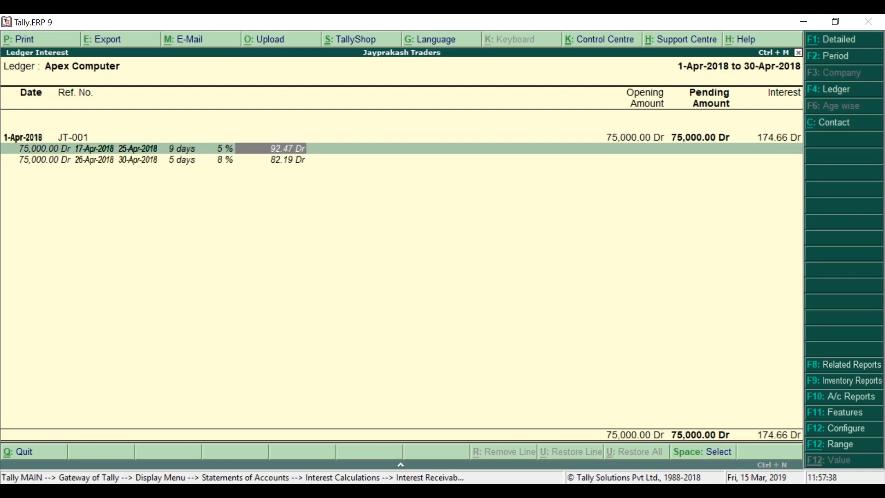
key(Down)
key(Left)
key(Left)
key(Left)
key(Left)
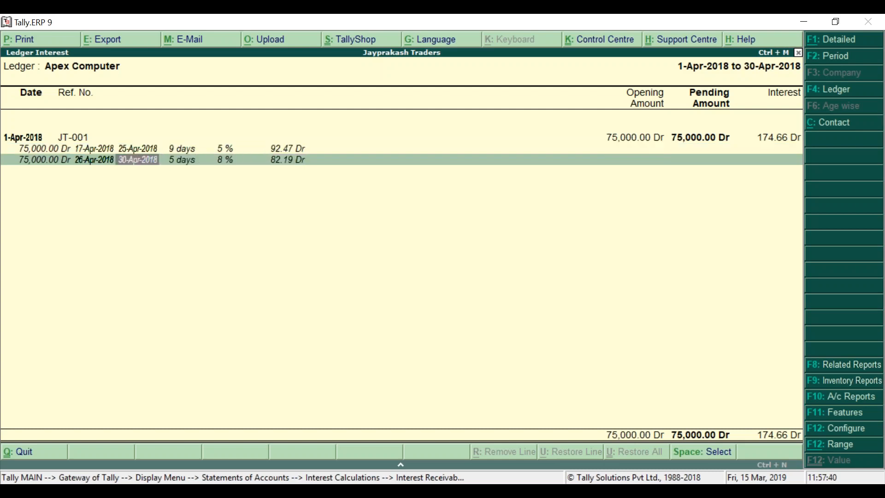
key(Right)
key(Right)
key(Right)
key(Right)
key(Left)
key(Left)
key(Left)
key(Left)
key(Left)
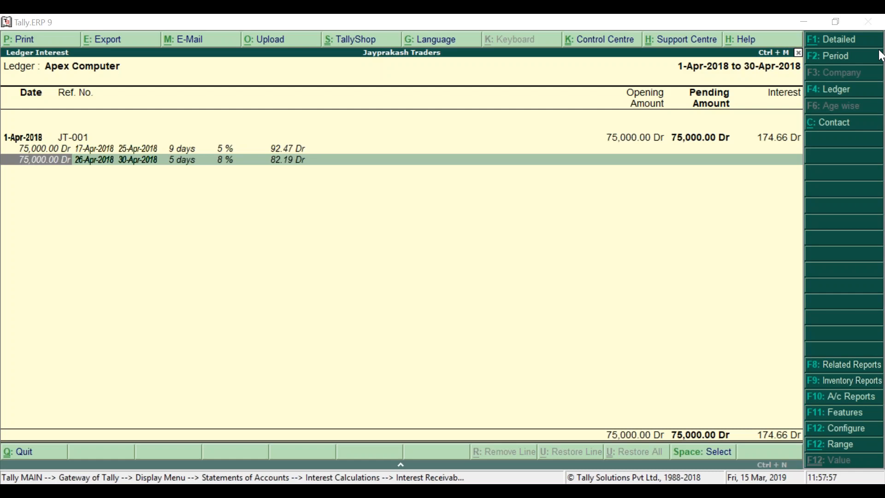
Close Apex Computer's ledger interest and the Interest Receivable report, and return to the Gateway of Tally.
click(740, 246)
key(Escape)
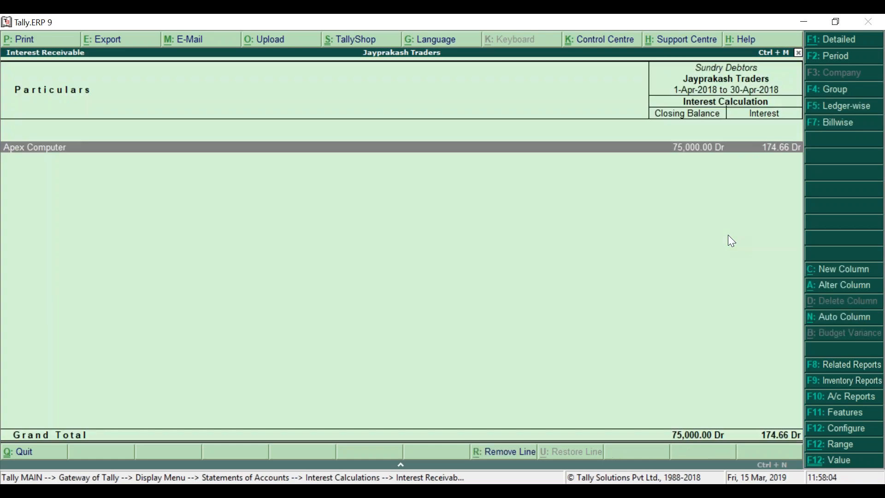
key(Escape)
key(Escape)
key(Escape)
key(Escape)
key(Escape)
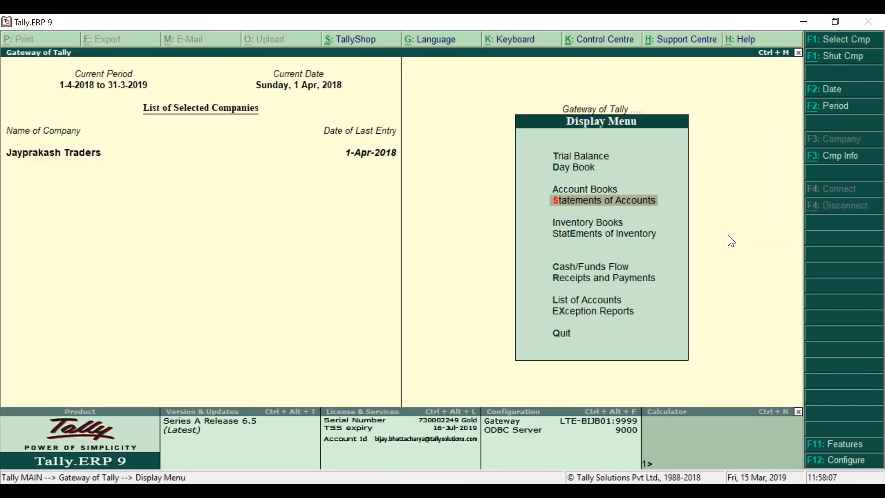
key(Up)
key(Up)
key(Up)
key(Up)
key(Up)
key(Up)
key(Up)
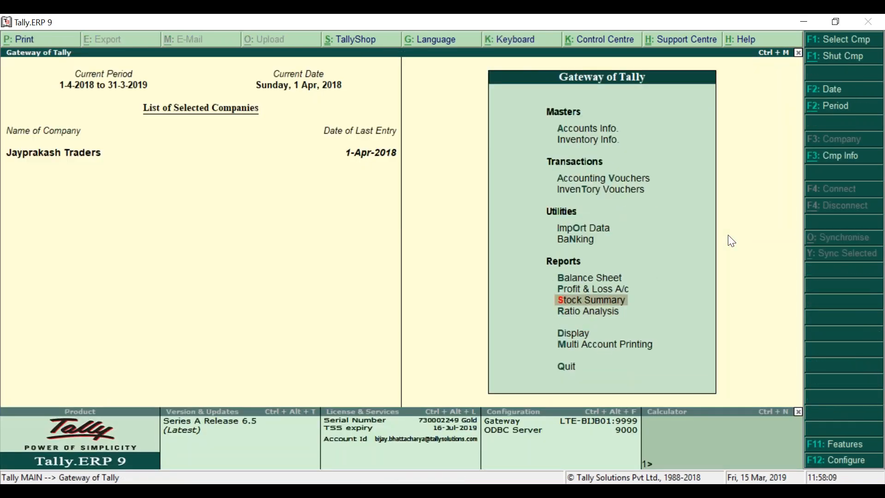
key(Up)
key(Up)
key(Up)
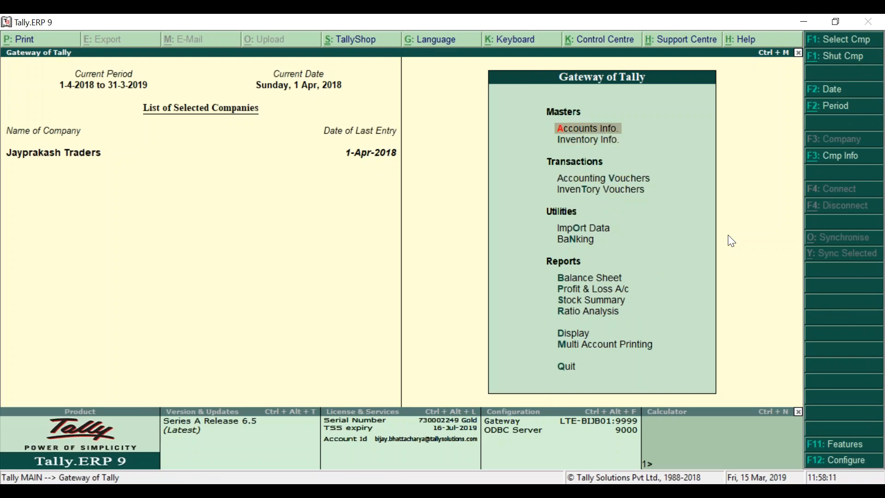
key(Return)
key(Down)
key(Down)
key(Down)
key(Up)
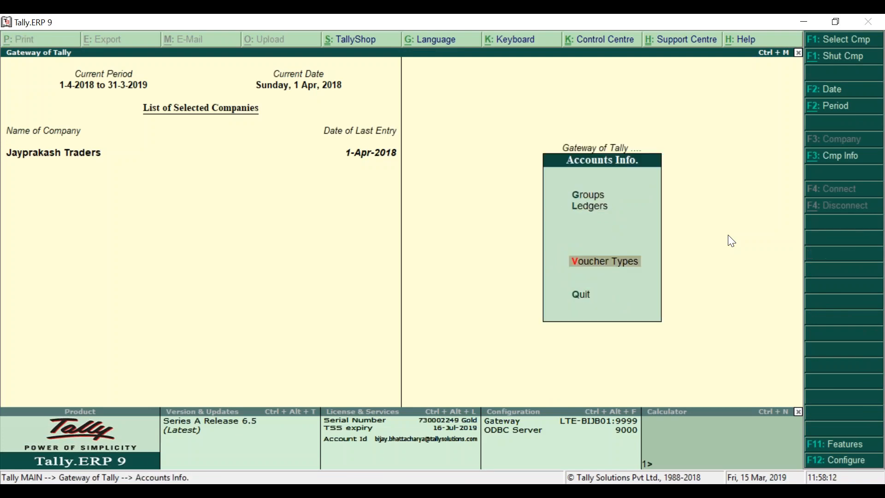
key(Return)
key(Down)
key(Down)
key(Return)
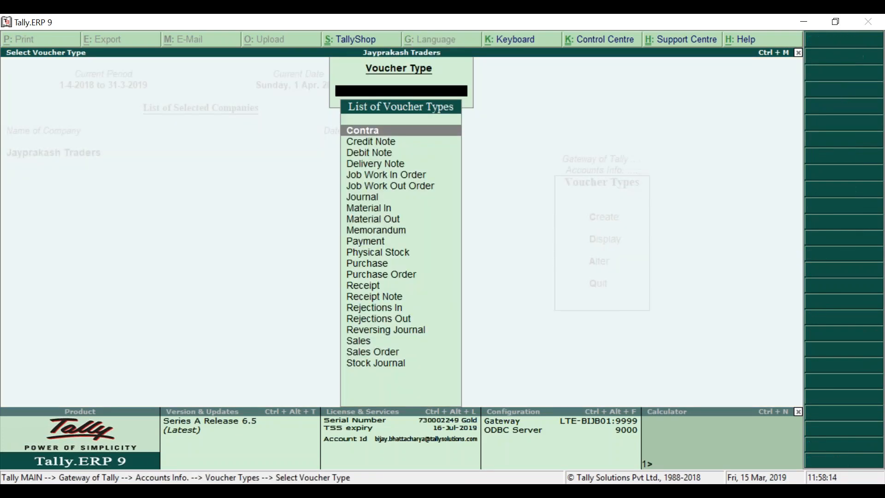
key(Escape)
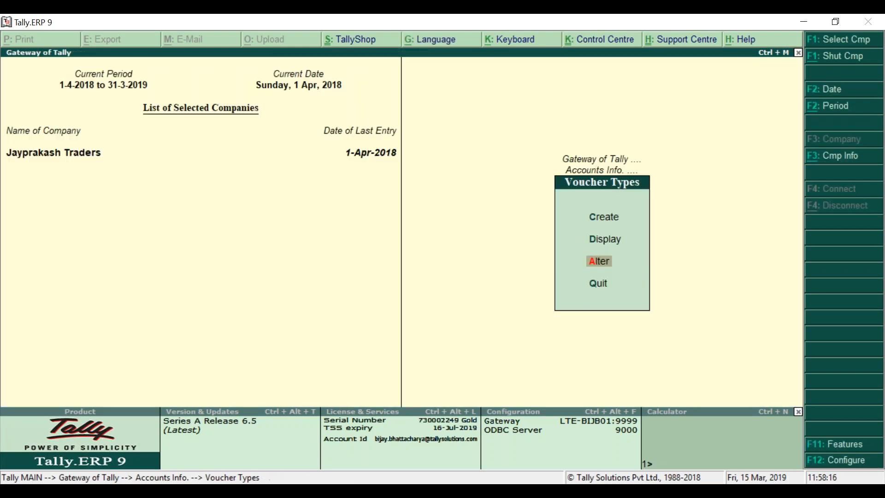
key(Escape)
key(Escape)
Set the use of debit and credit notes to Yes in the company's accounting features.
key(F11)
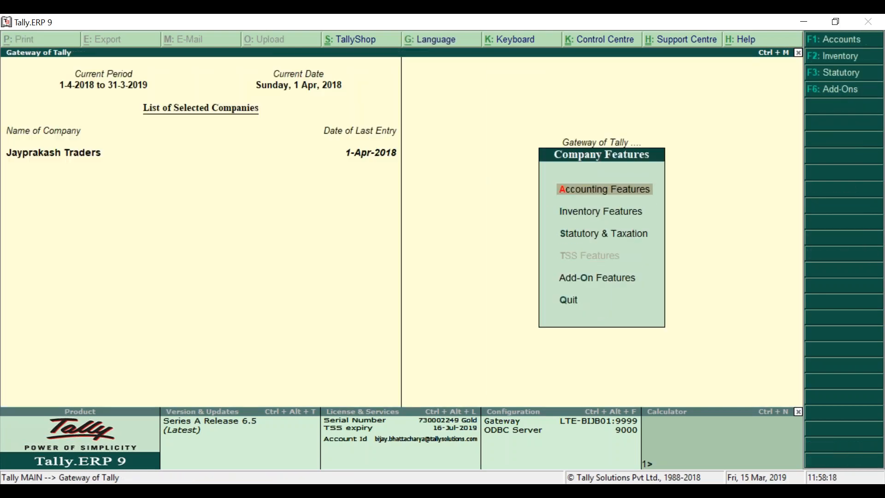
key(Return)
key(Down)
key(Down)
key(Down)
key(Down)
key(Down)
key(Down)
key(Down)
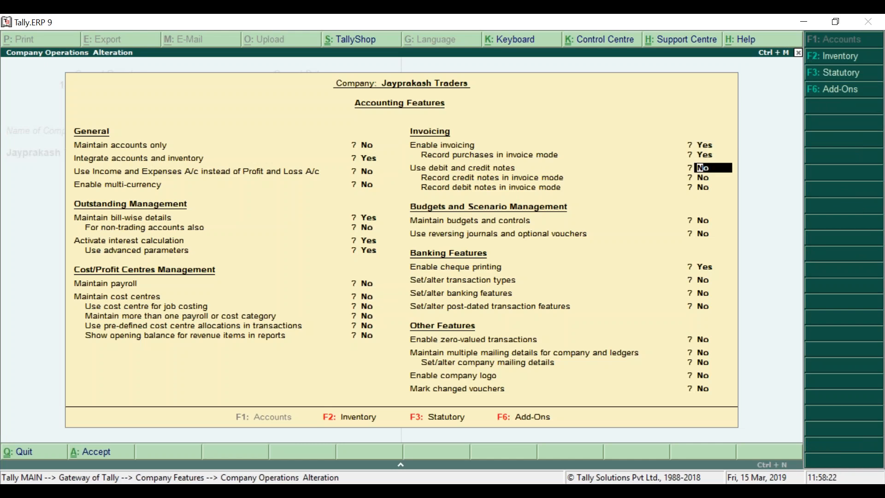
key(y)
Keep the remaining accounting features as they are, save them and return to the Gateway of Tally.
key(Down)
key(Down)
key(Down)
key(Down)
key(Down)
key(Down)
key(Down)
key(Down)
key(Down)
key(Down)
key(Down)
key(Return)
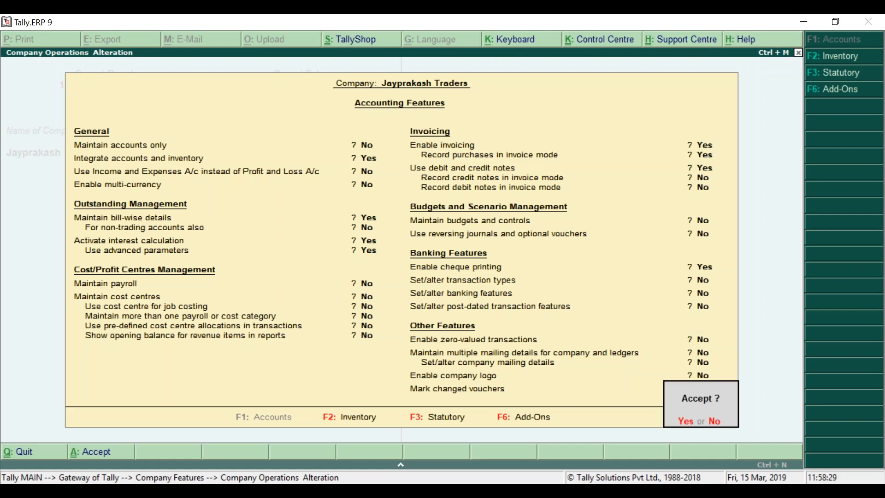
key(y)
key(Escape)
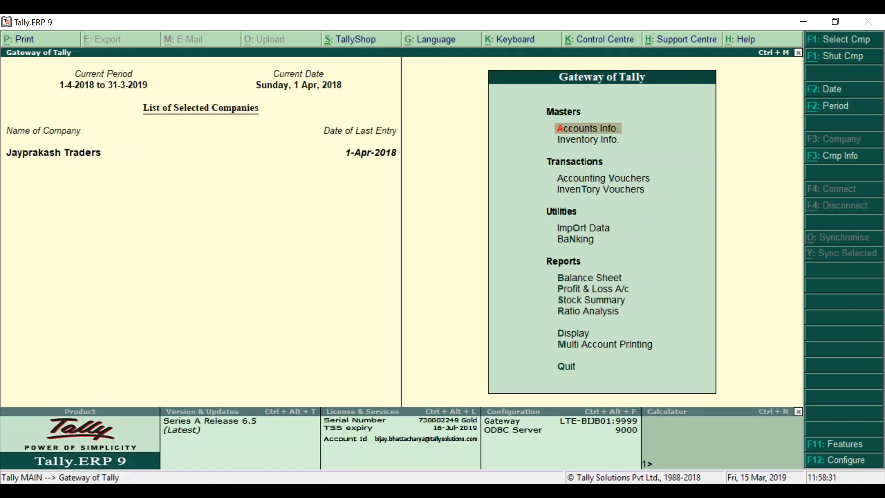
Open the Debit Note voucher type for alteration from the accounts masters.
key(Return)
key(Down)
key(Down)
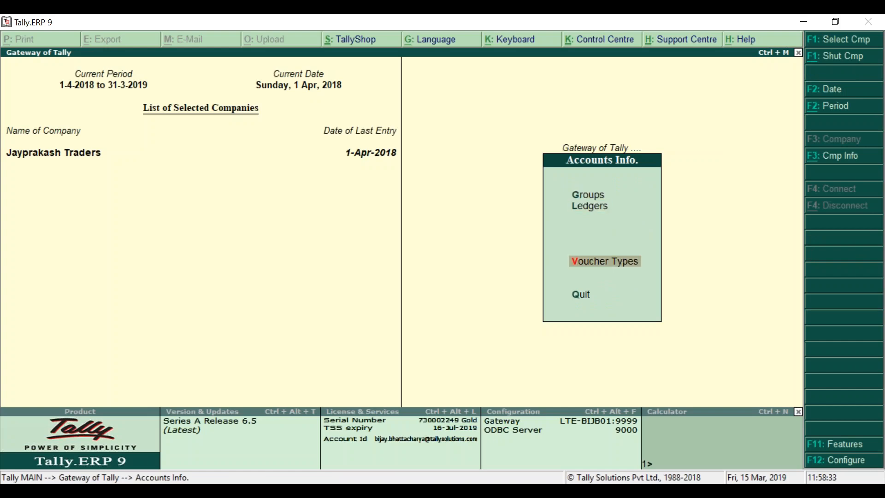
key(Return)
key(Down)
key(Down)
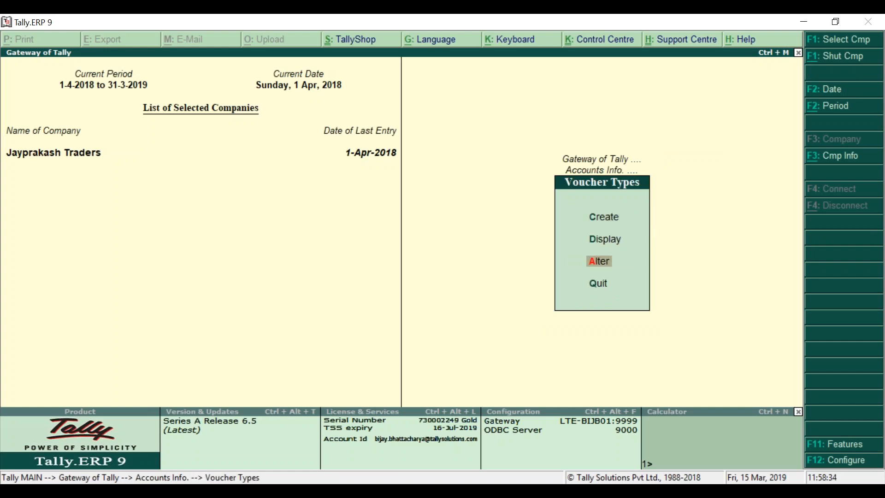
key(Return)
text(De)
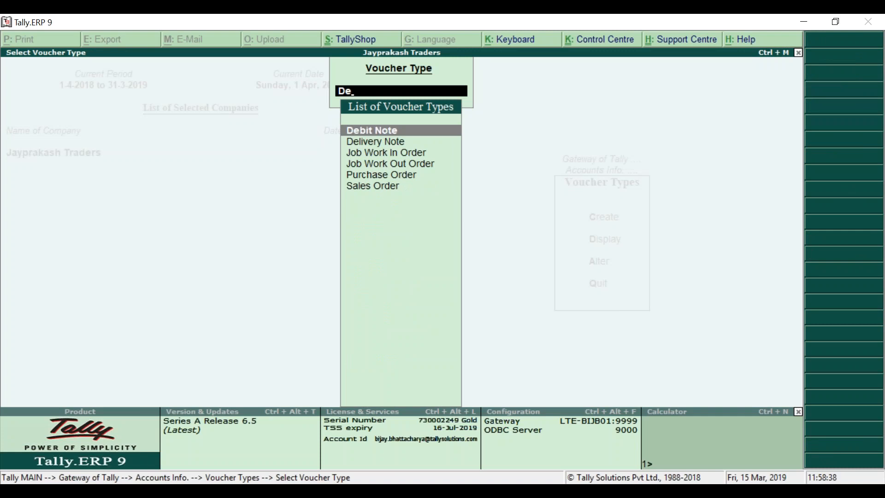
key(Return)
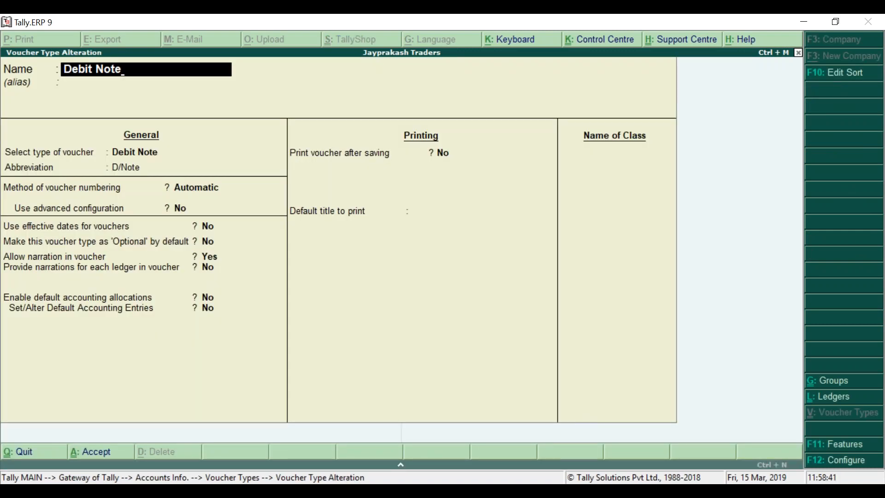
Add a class named Int Calculation to the Debit Note voucher type, keeping its general and printing settings.
key(Return)
key(Return)
key(Return)
key(Return)
key(Return)
key(Return)
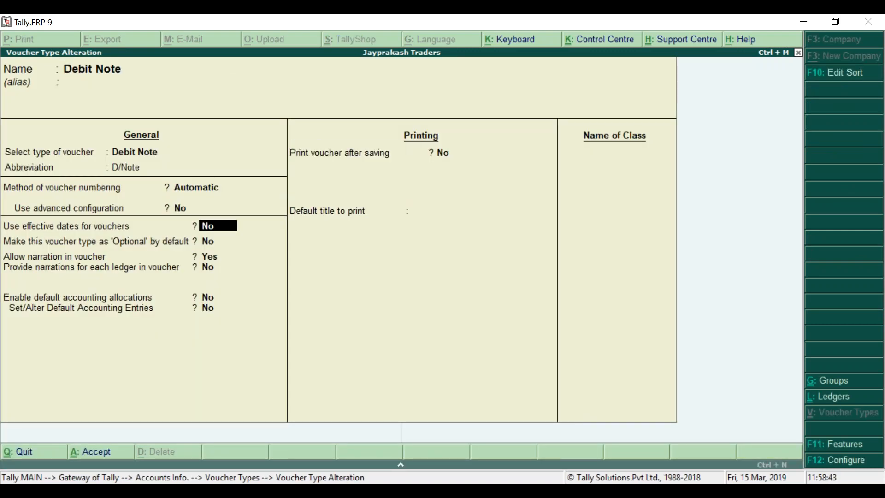
key(Return)
key(Return)
key(Return)
key(Return)
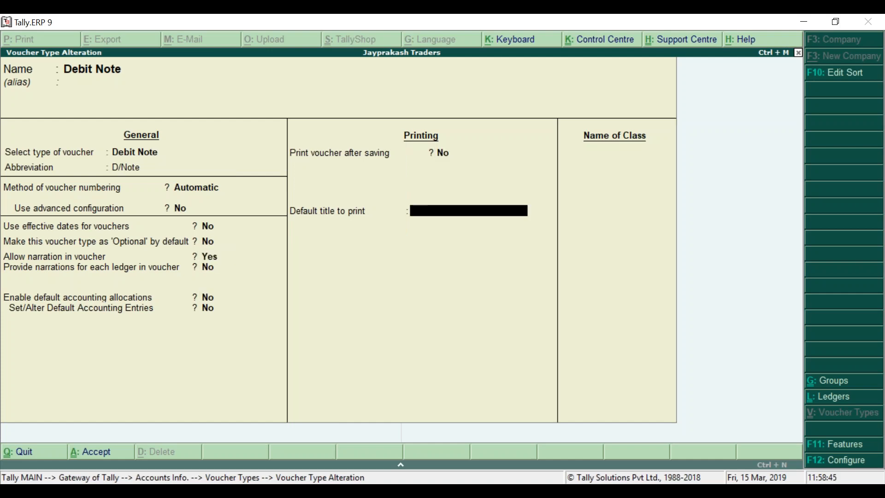
text(Int)
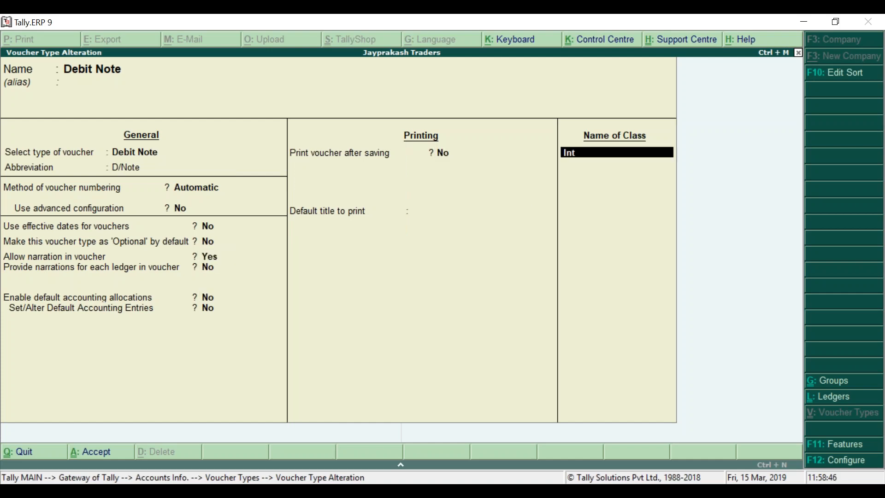
text( Calculation)
key(Return)
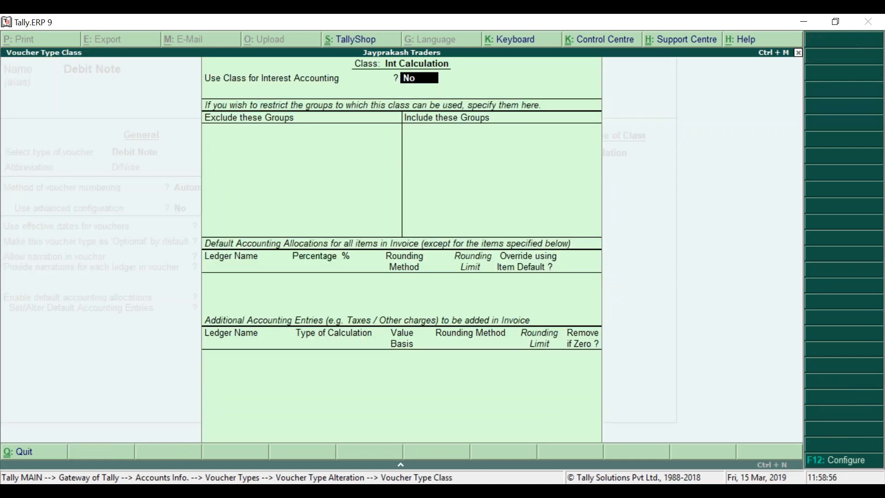
Set the Int Calculation class to be used for interest accounting with amounts treated as compound interest, and save the class.
text(y)
key(Return)
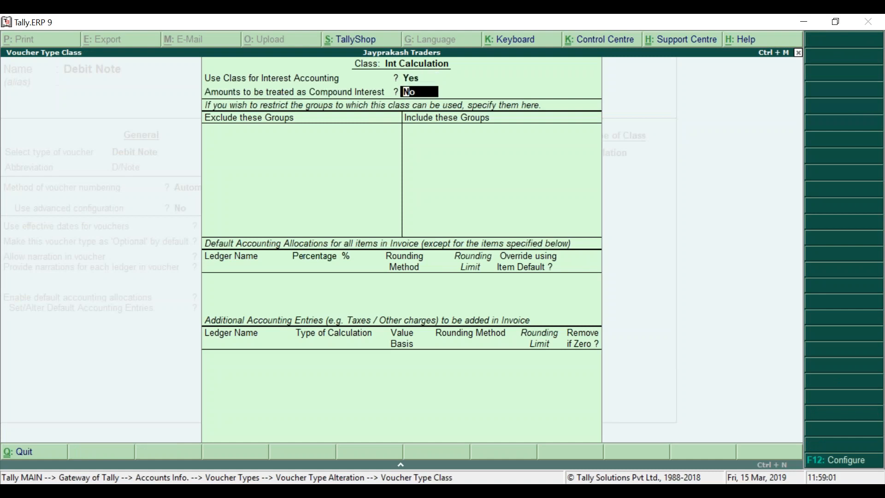
key(Up)
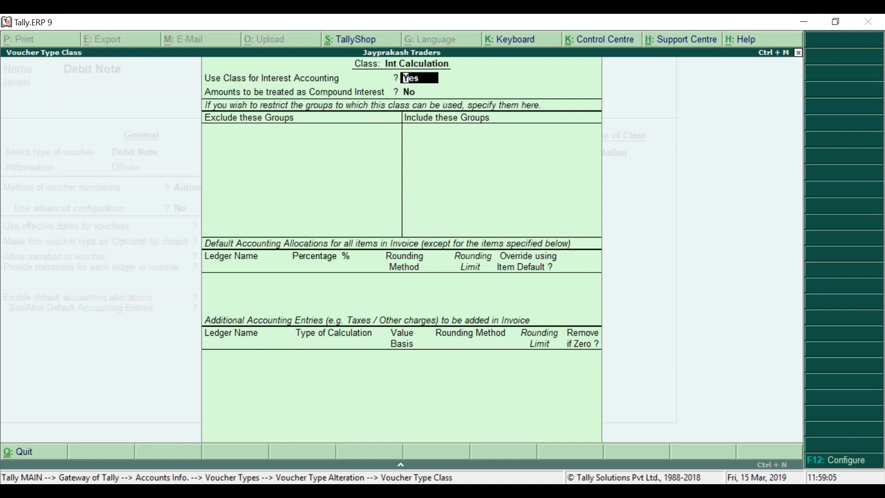
key(Return)
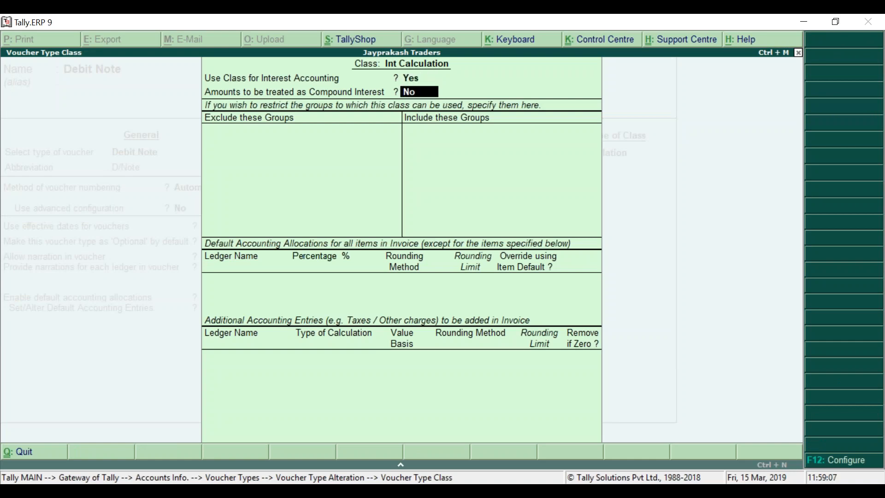
text(y)
key(ctrl+a)
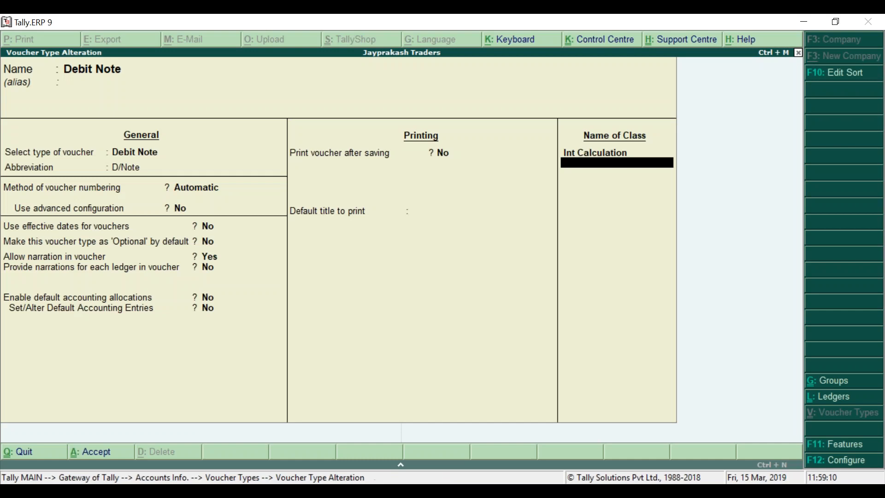
Recheck the Int Calculation class settings, save the Debit Note voucher type and return to the Gateway of Tally.
key(Up)
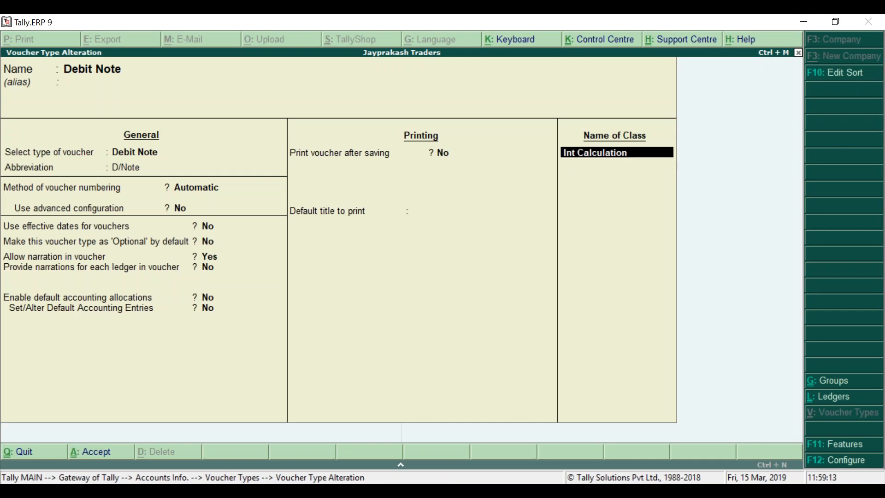
key(Return)
key(Return)
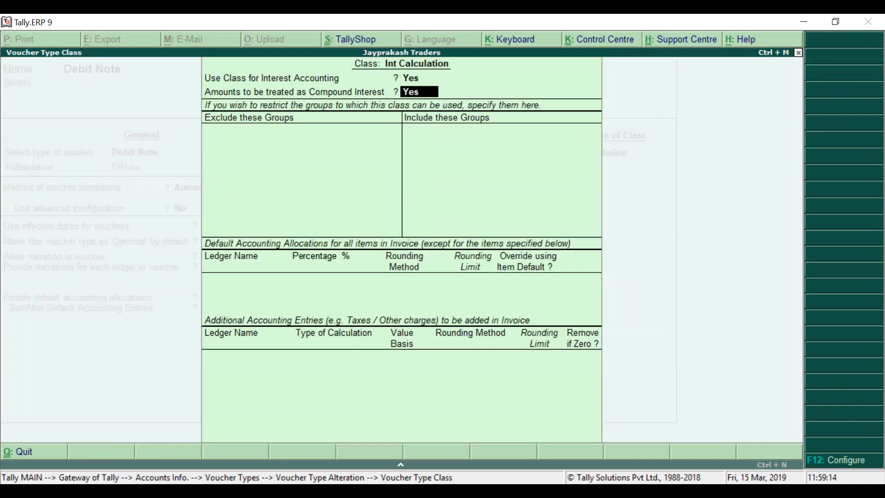
key(ctrl+a)
key(Return)
key(Return)
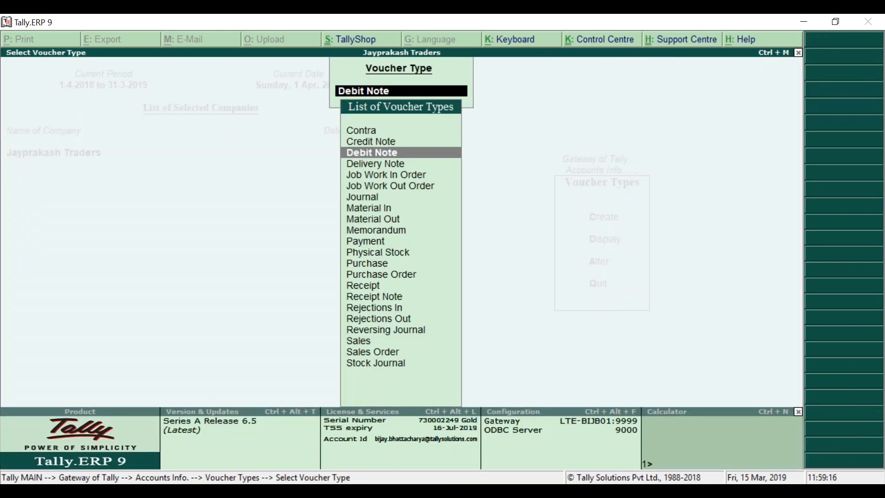
key(Escape)
key(Escape)
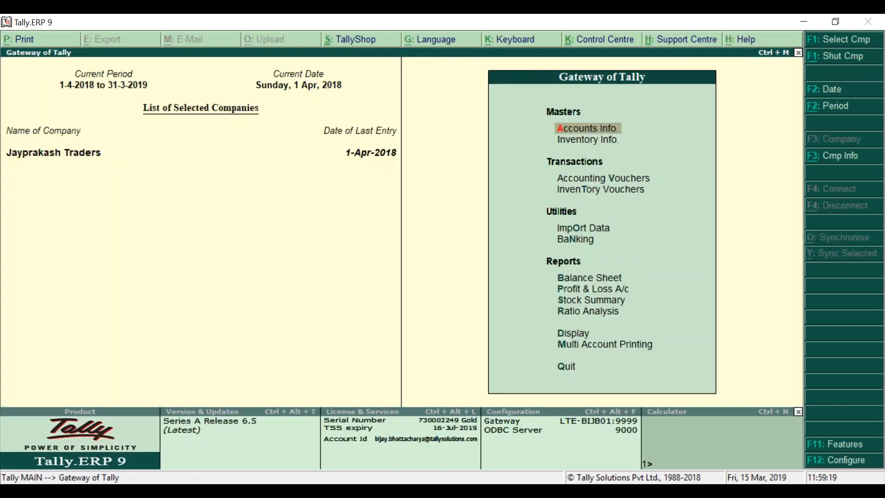
Open accounting voucher entry from the Gateway of Tally and set the voucher date to 30-04-2018.
key(Down)
key(Down)
key(Down)
key(Up)
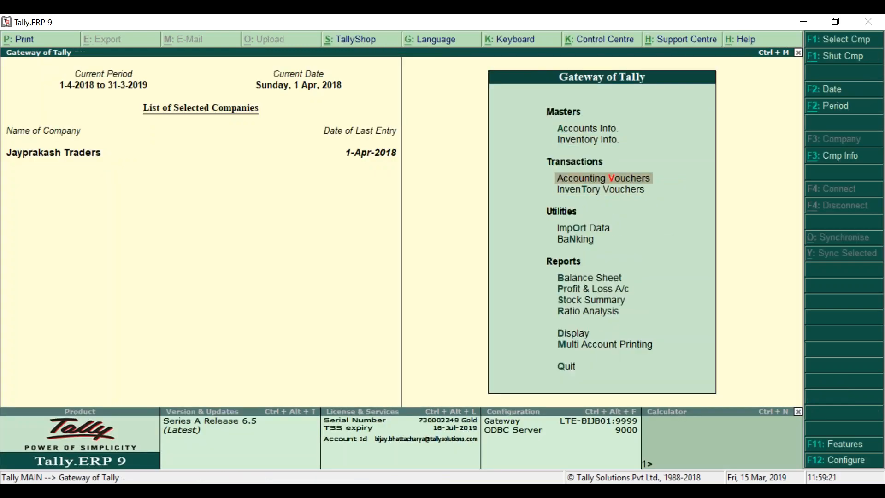
key(Return)
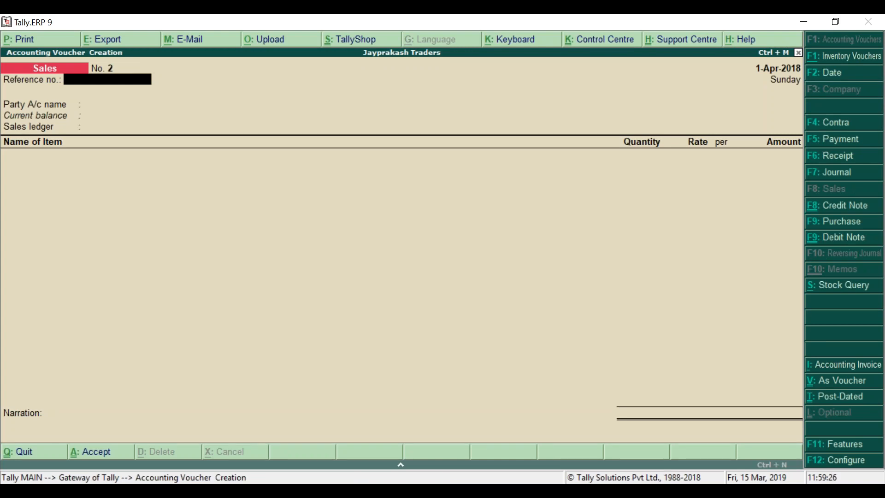
key(F2)
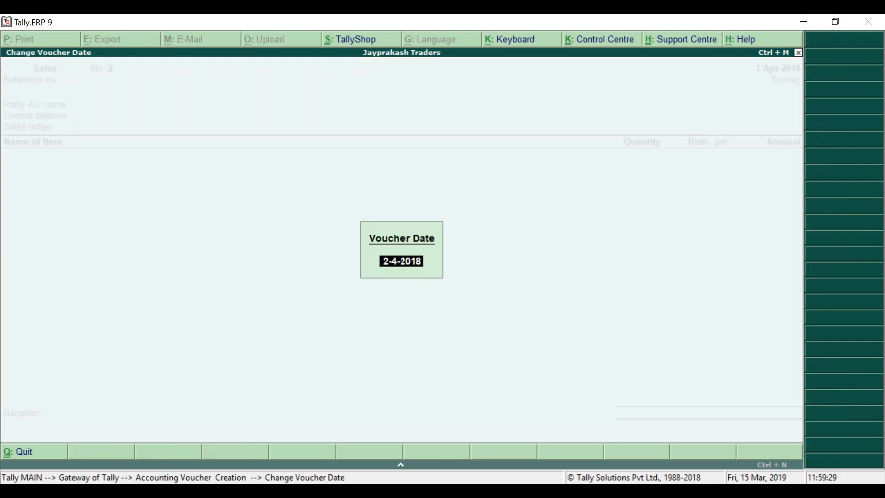
text(30-04)
key(Return)
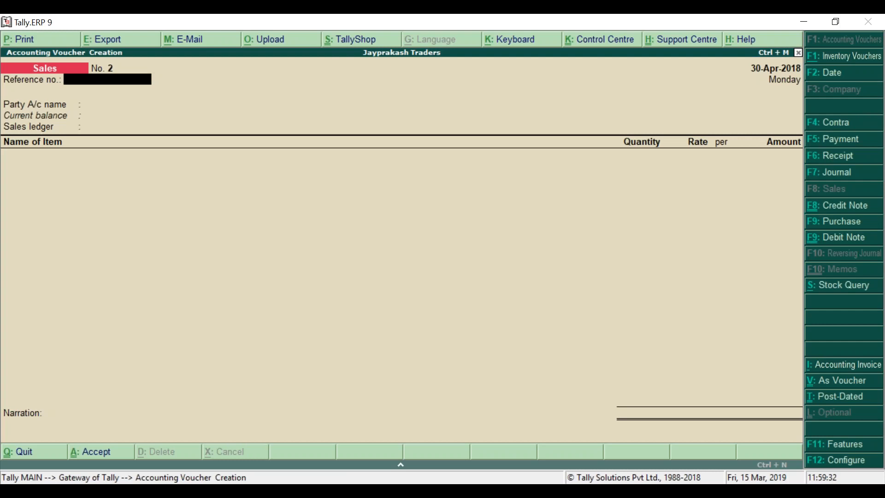
Switch to a Debit Note voucher using the Int Calculation class, leaving the original invoice number and date blank.
key(ctrl+F8)
key(ctrl+F9)
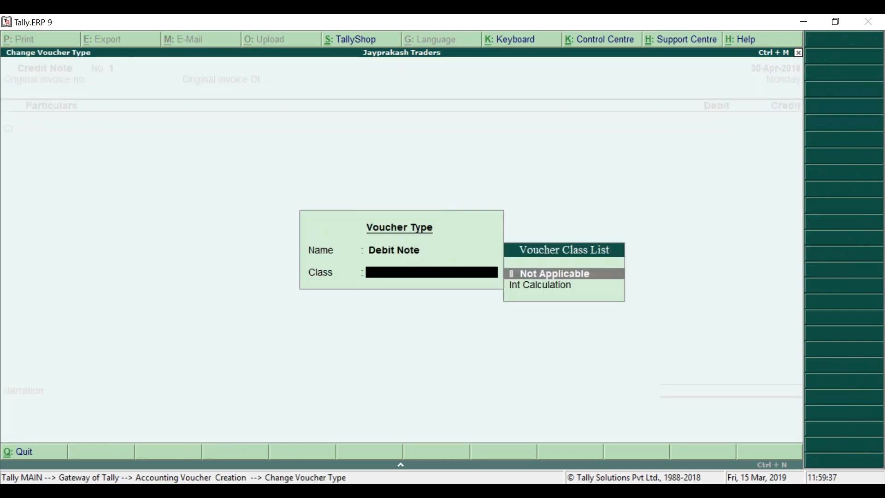
key(Down)
key(Return)
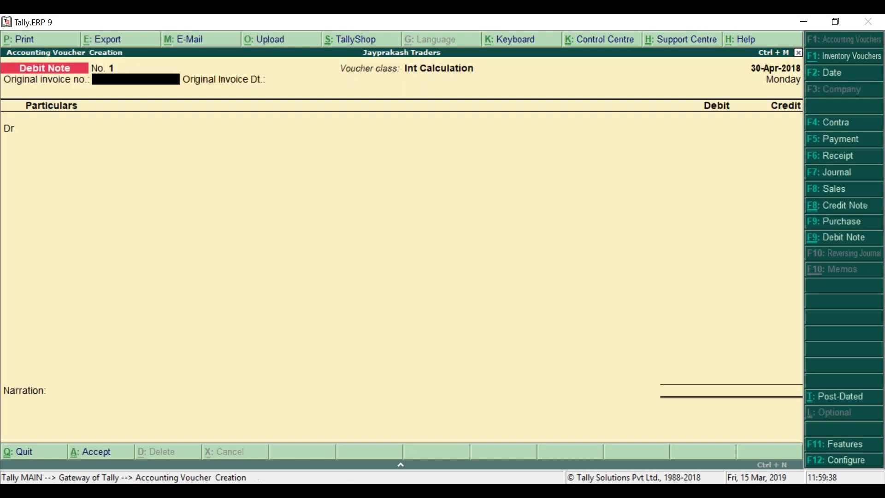
key(Return)
key(Return)
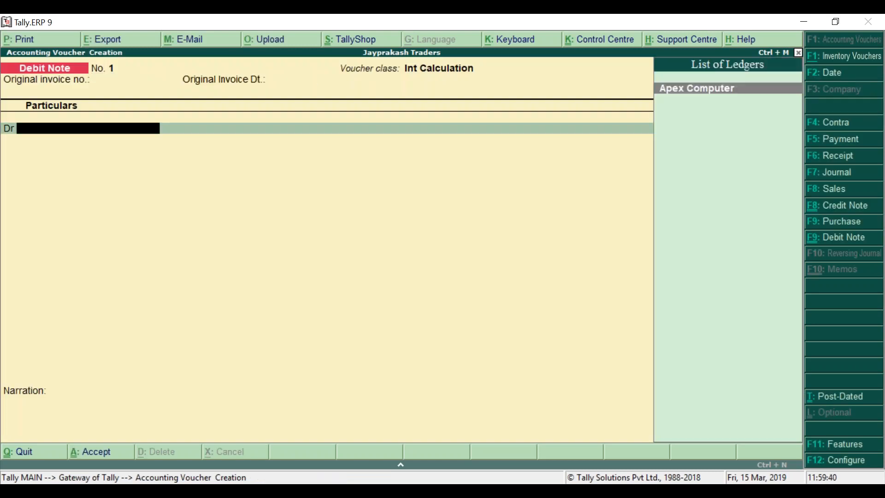
Debit Apex Computer with the interest on bill JT-001 and accept the default buyer's details with Karnataka as the state.
key(Return)
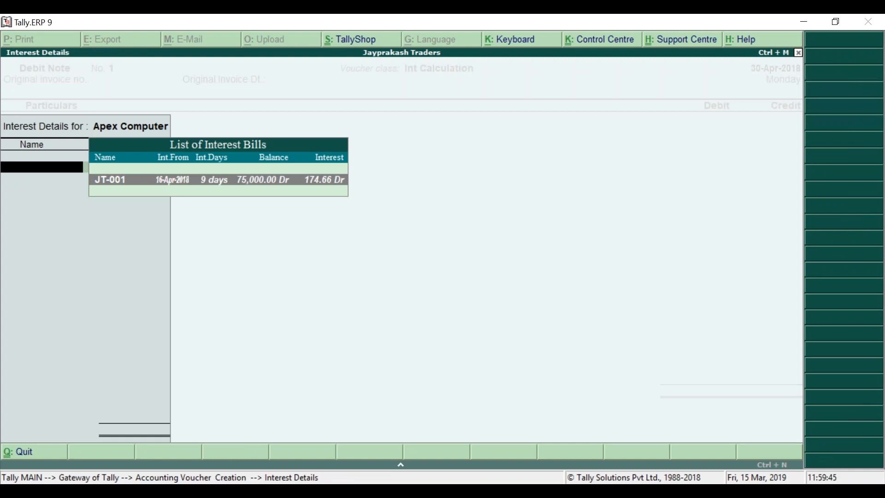
key(Return)
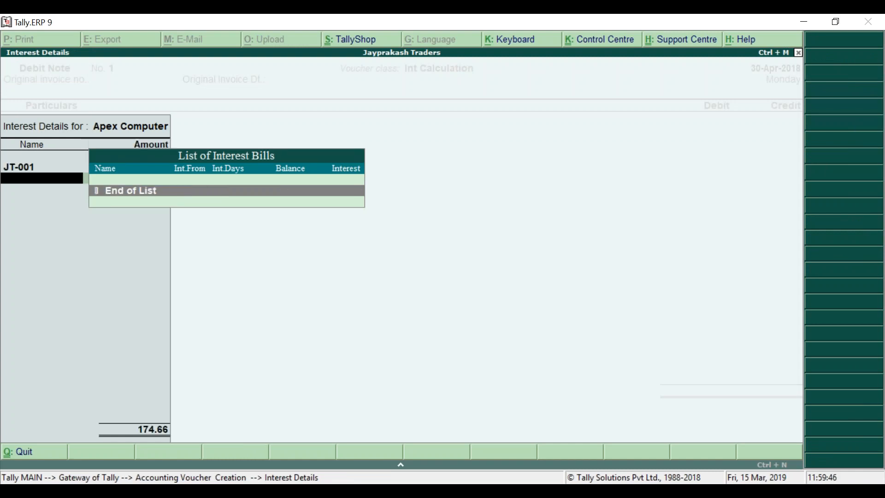
key(Return)
key(Return)
key(Return)
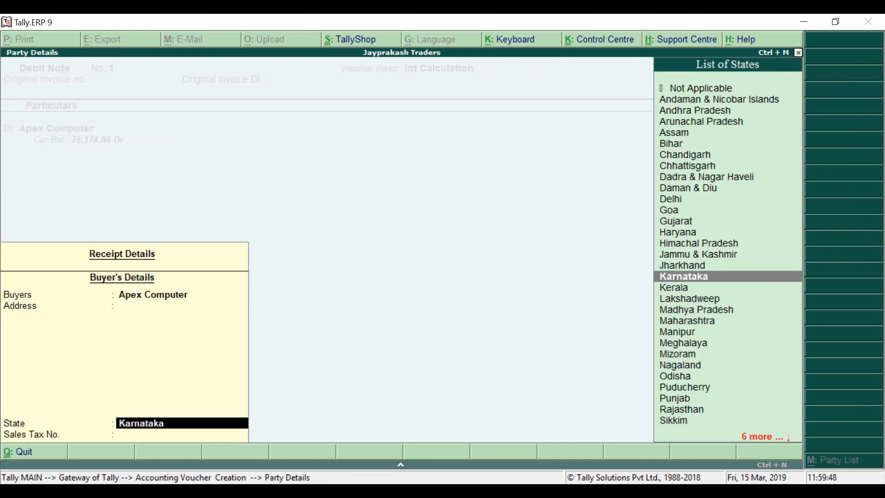
key(Return)
key(Return)
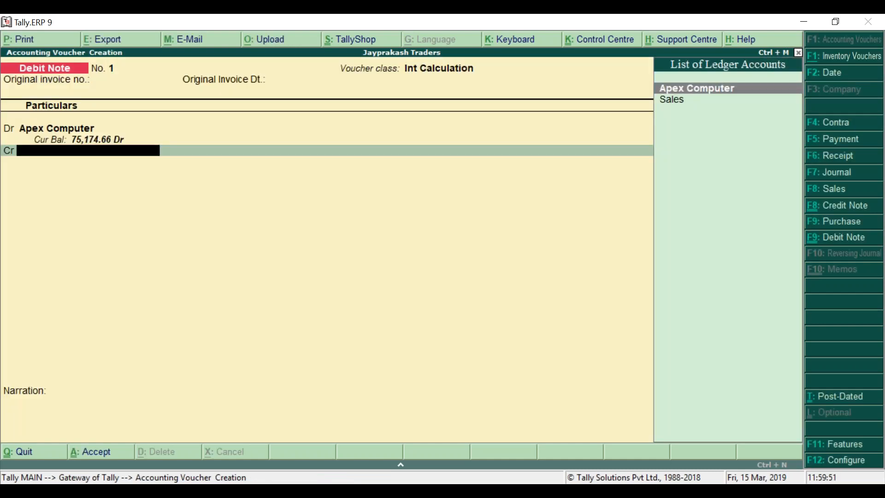
Start a new ledger for the credit line from within the voucher, naming it Intrest Received without an alias.
key(alt+c)
text(In)
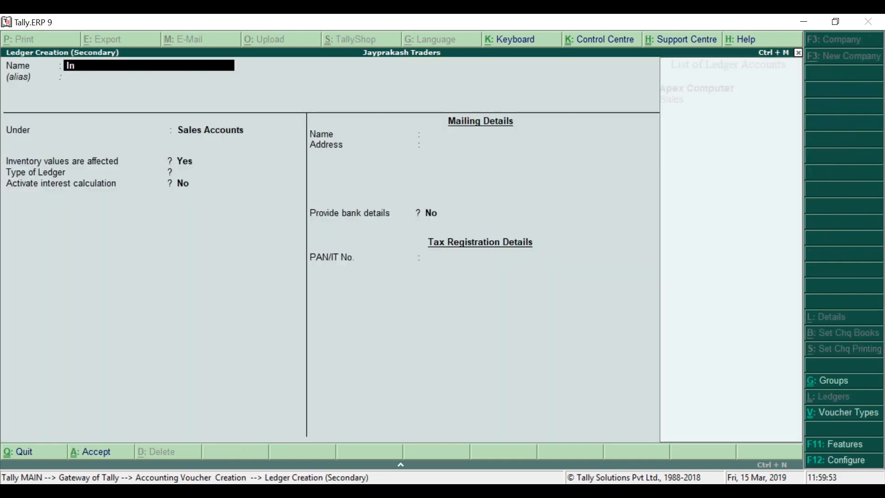
text(trest Received)
key(Return)
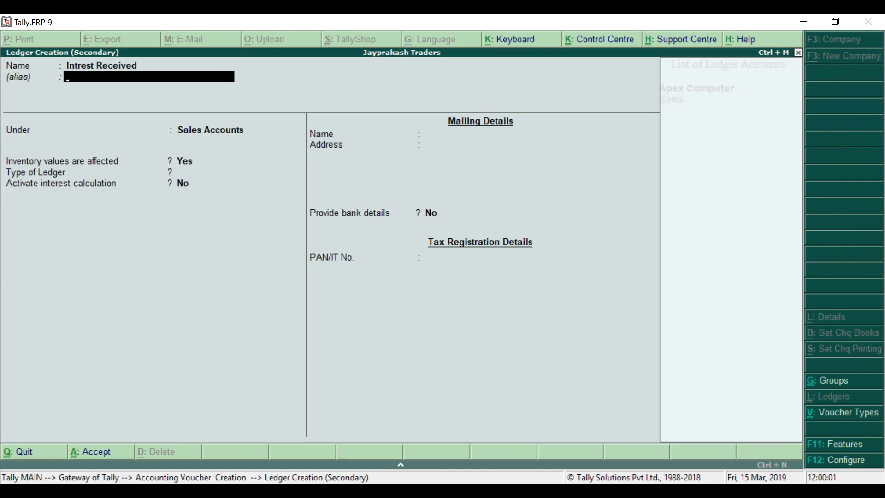
key(Return)
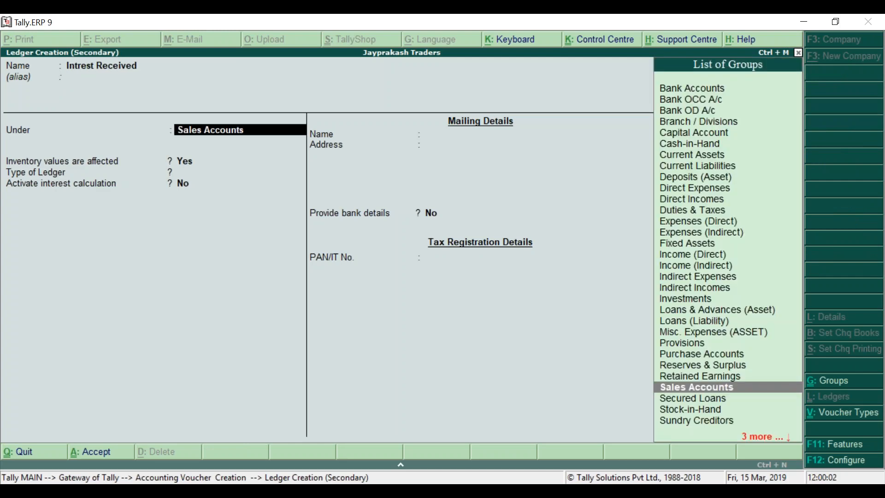
Place the Intrest Received ledger under Indirect Incomes, leave interest calculation inactive, and save the ledger.
text(Ind)
key(Down)
key(Return)
key(Return)
key(Return)
key(Return)
key(Return)
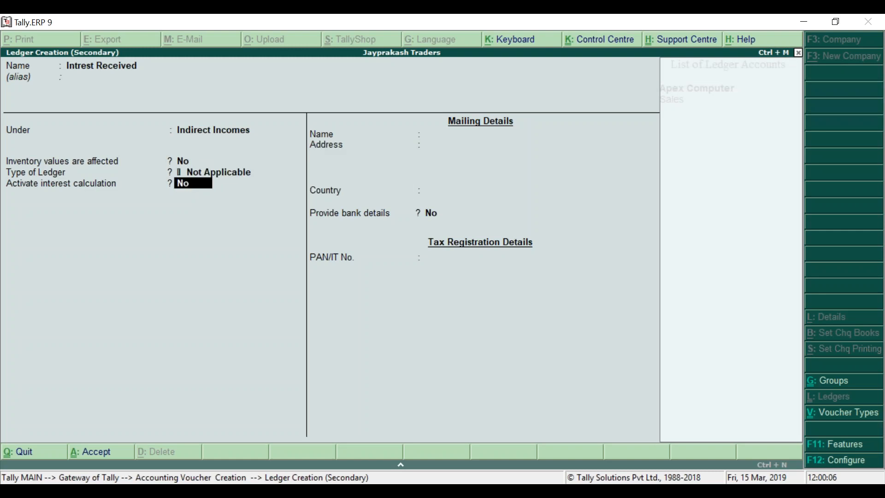
key(Return)
key(Return)
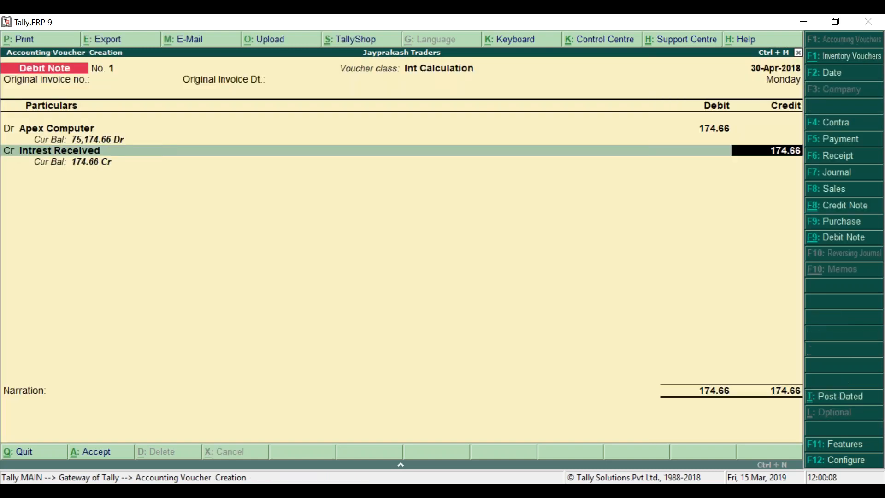
Credit Intrest Received with 174.66 and accept the Apex Computer debit note without a narration.
key(Return)
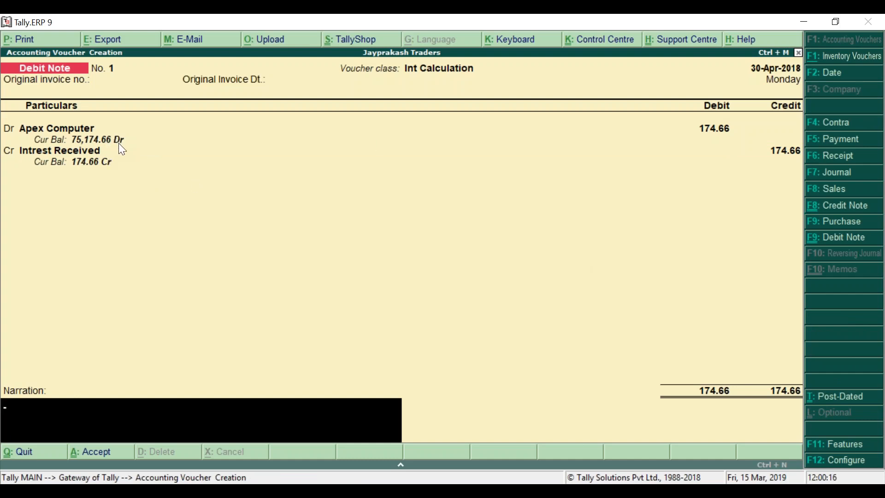
key(Return)
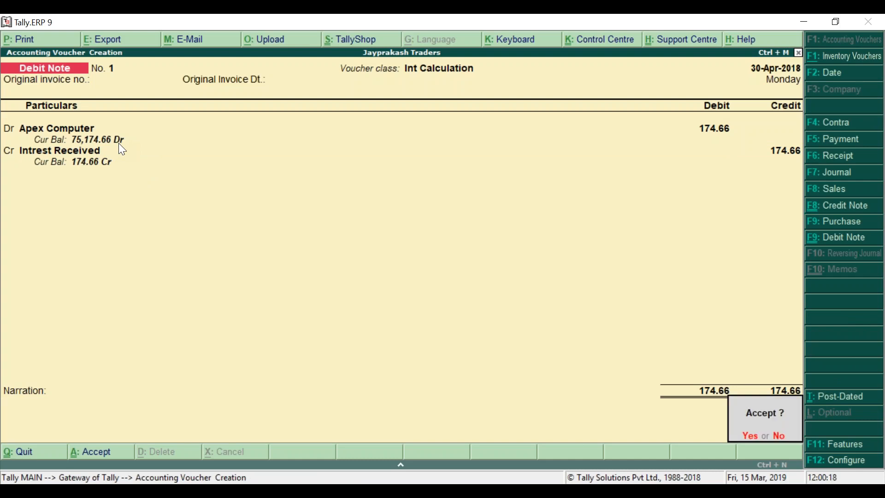
key(Return)
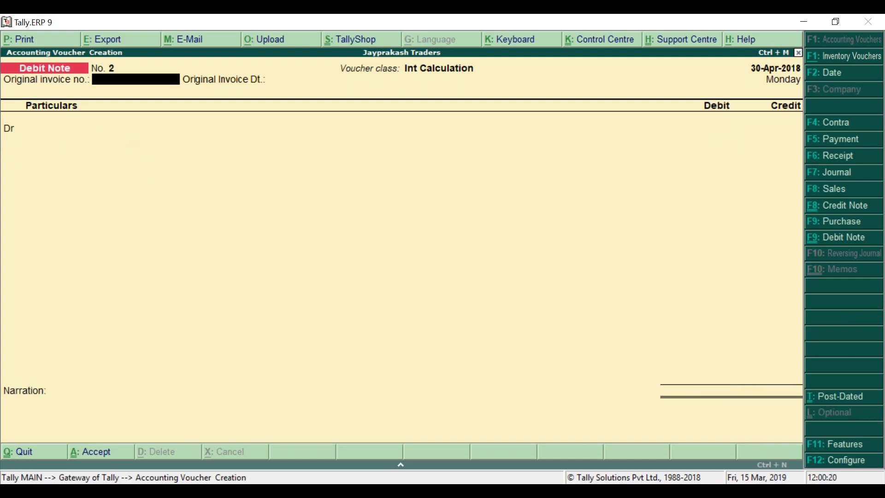
Set the voucher date to 1-5-2018 and switch to a Receipt voucher.
key(F2)
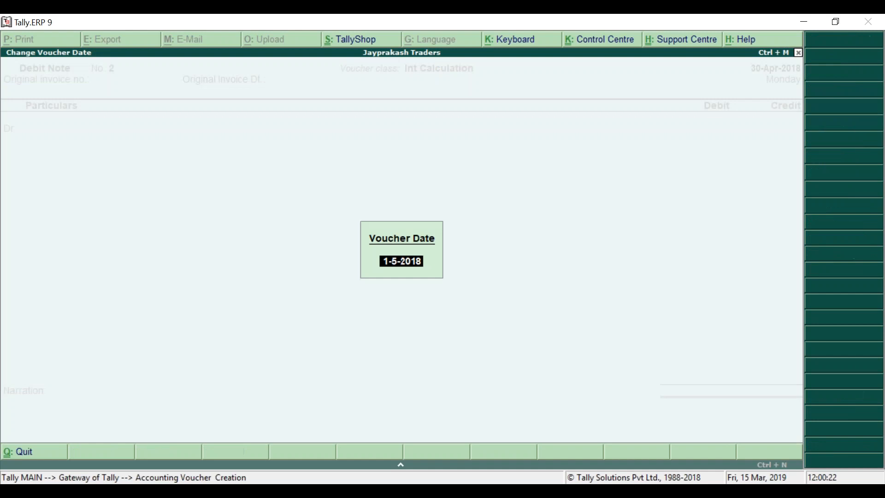
key(Return)
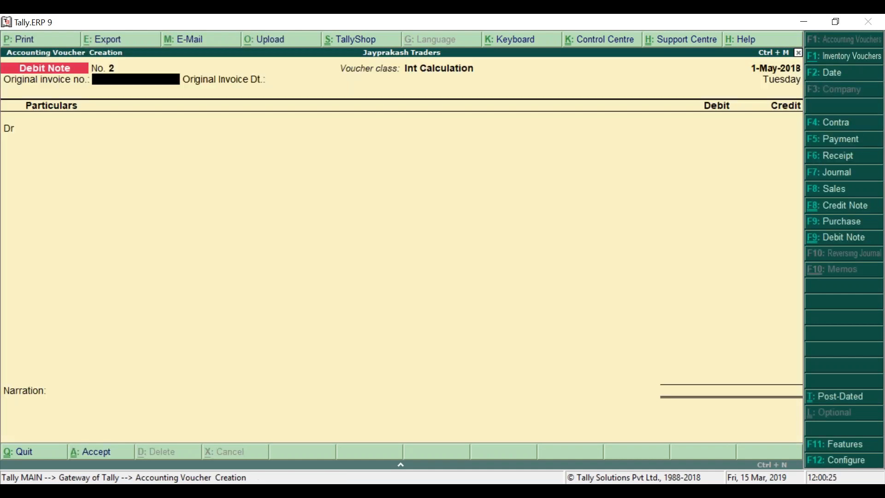
key(F5)
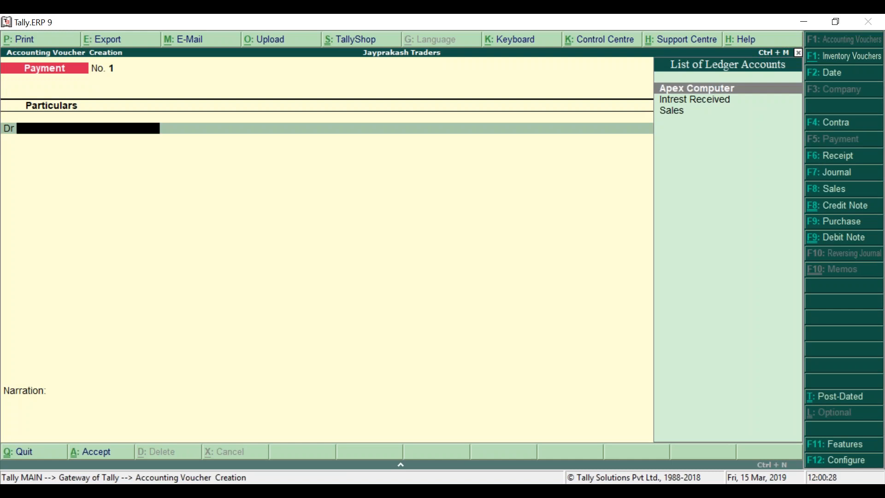
key(F6)
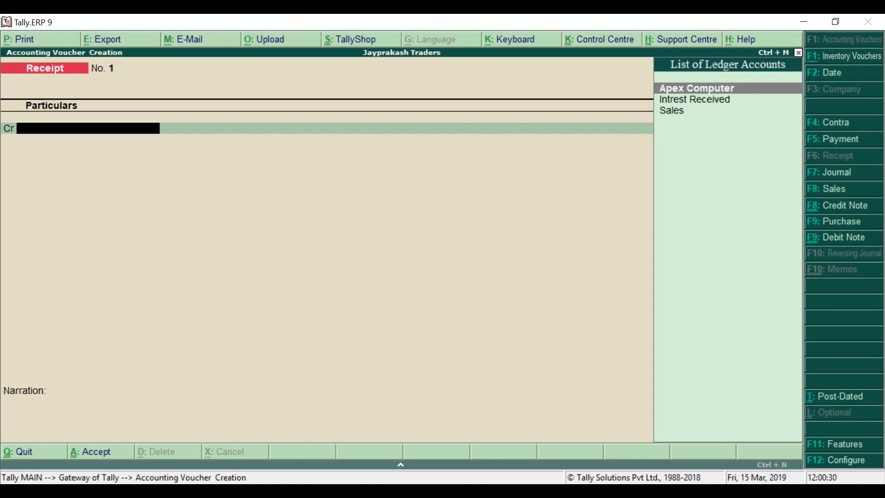
Credit Apex Computer with 75,174.66 in the receipt and allocate it against pending bill JT-001.
key(Return)
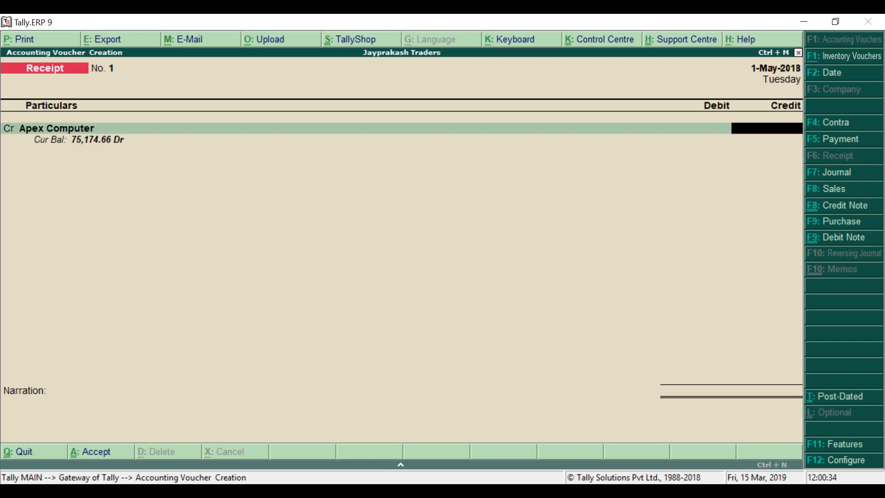
text(75174.66)
key(Return)
key(Return)
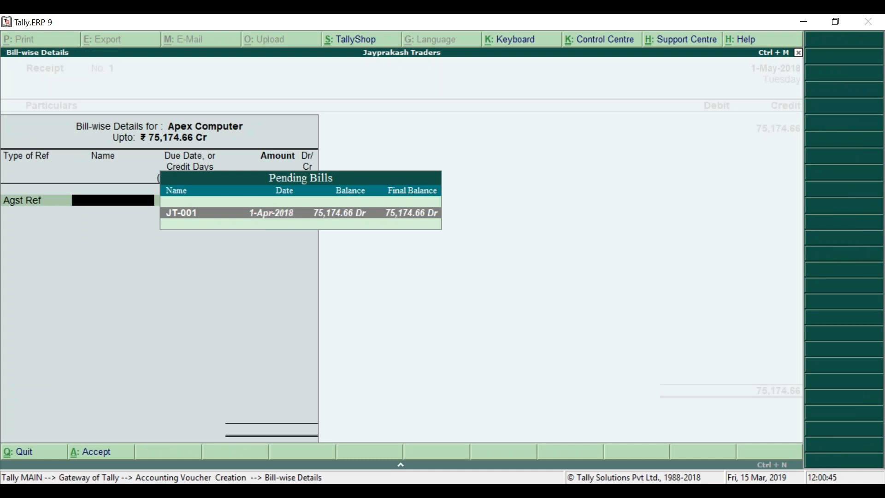
key(Return)
key(Return)
key(Return)
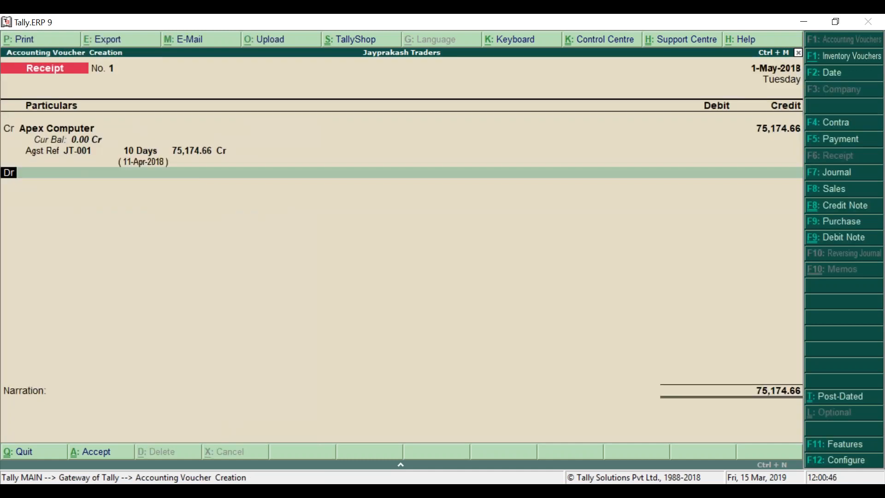
Create a ledger named SBI Bank under Bank Accounts from the receipt's debit line, keeping the default bank and mailing details.
key(Return)
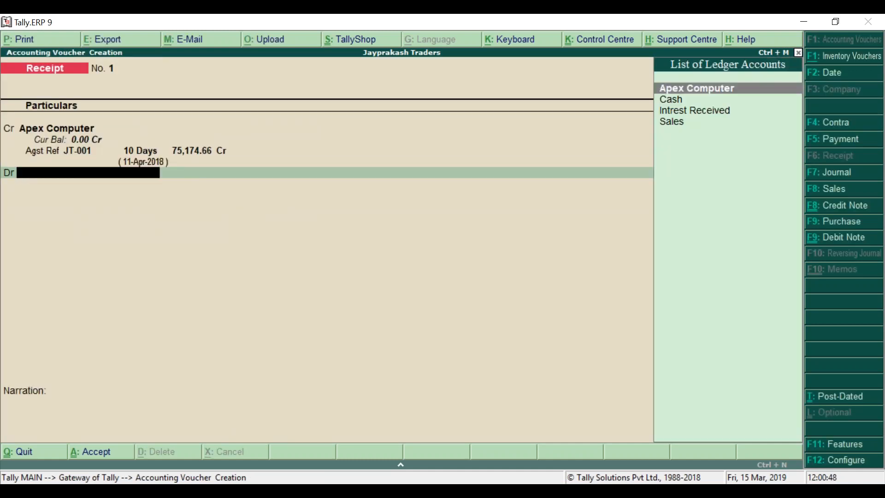
key(alt+c)
text(SB)
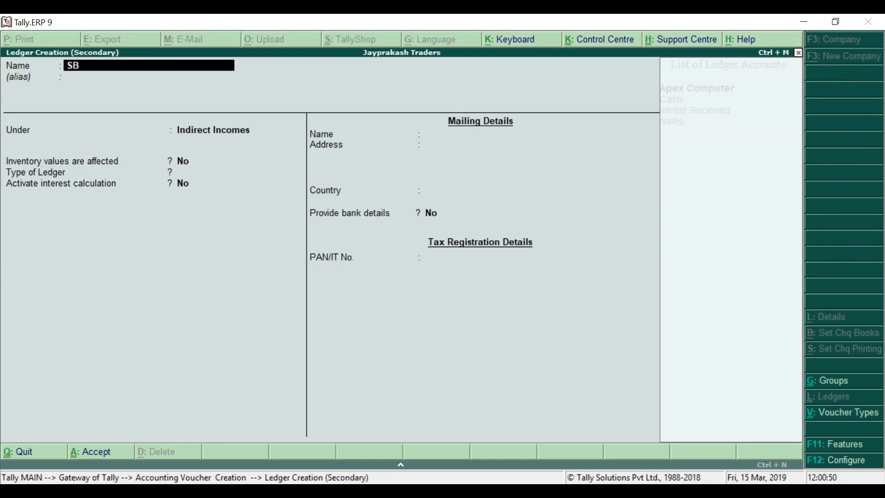
text(I Bank)
key(Return)
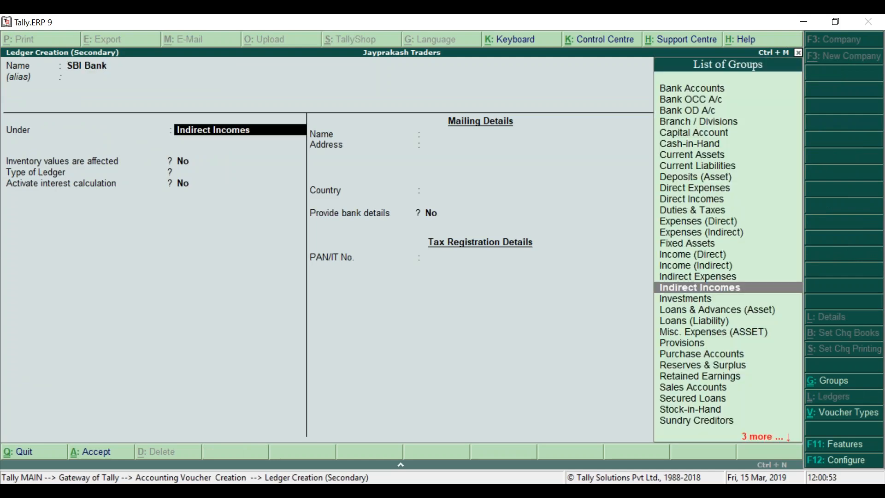
text(Bank)
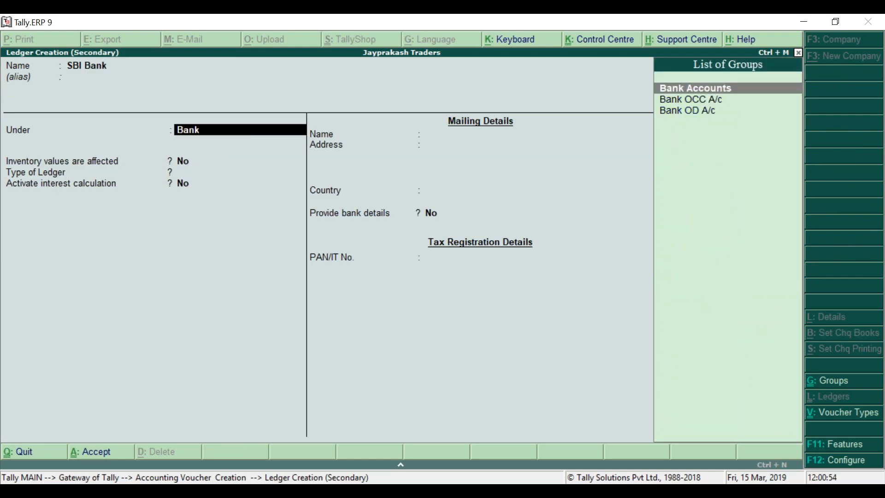
key(Return)
key(Return)
key(Return)
key(Return)
key(Return)
key(Return)
key(Return)
key(Return)
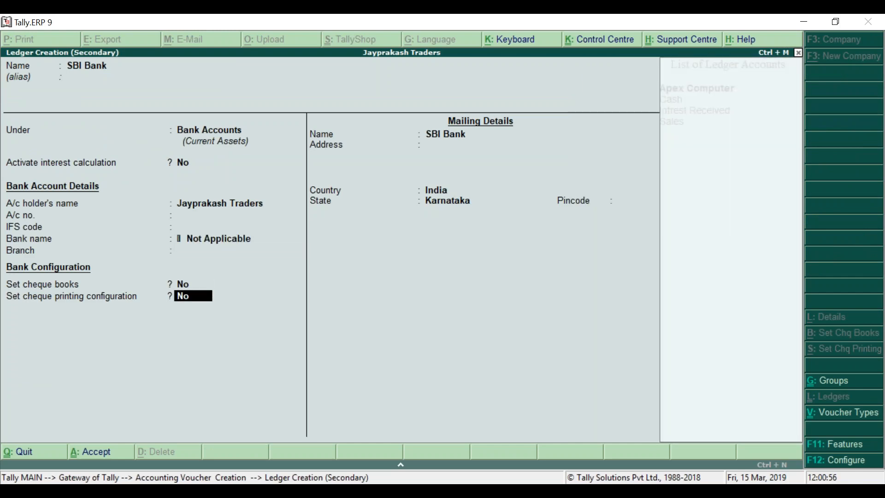
key(Return)
key(Return)
key(Return)
key(Return)
key(Return)
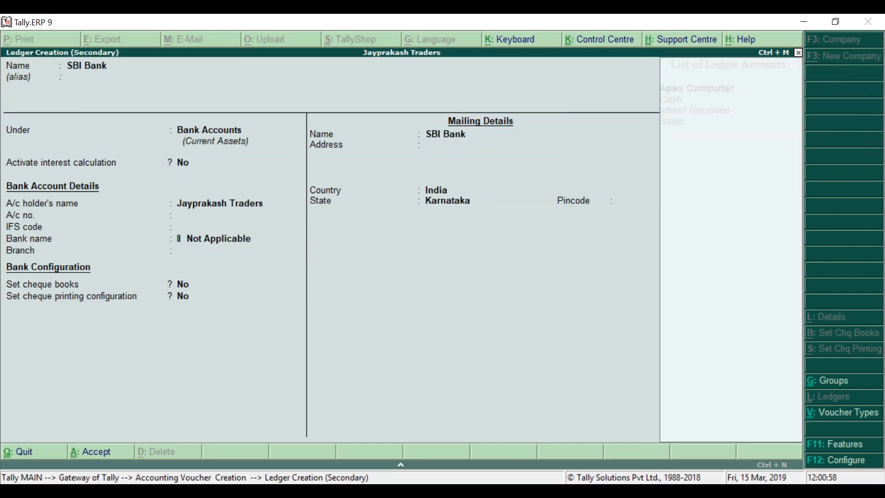
key(Return)
Debit SBI Bank with 75,174.66 as a Cheque/DD from Apex Computer, accept the receipt, and leave voucher entry.
key(Return)
key(Return)
key(Return)
key(Return)
key(Return)
key(Return)
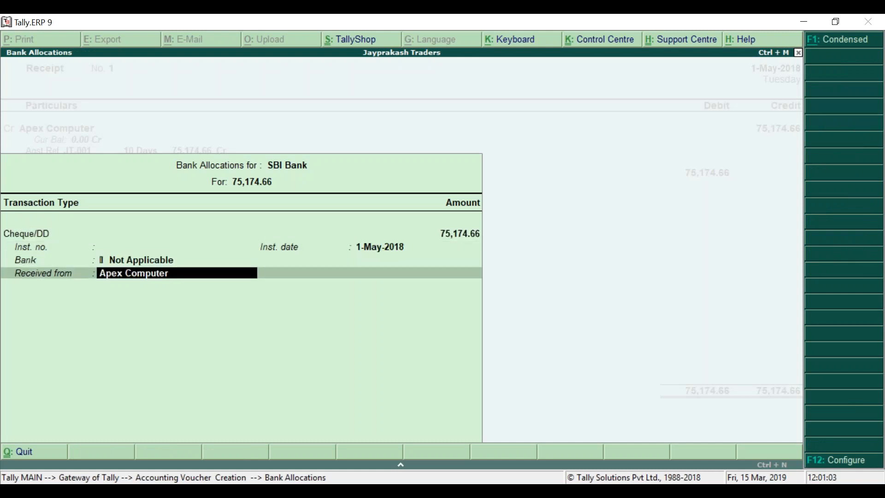
key(Return)
key(Return)
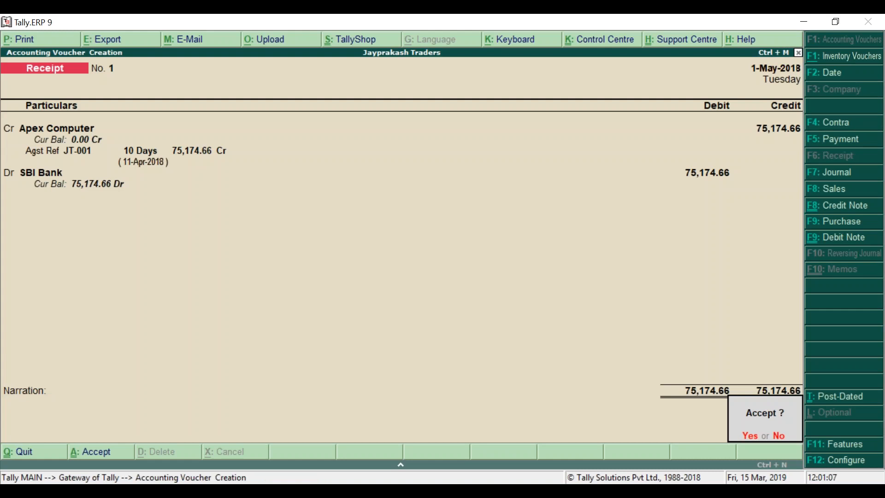
key(y)
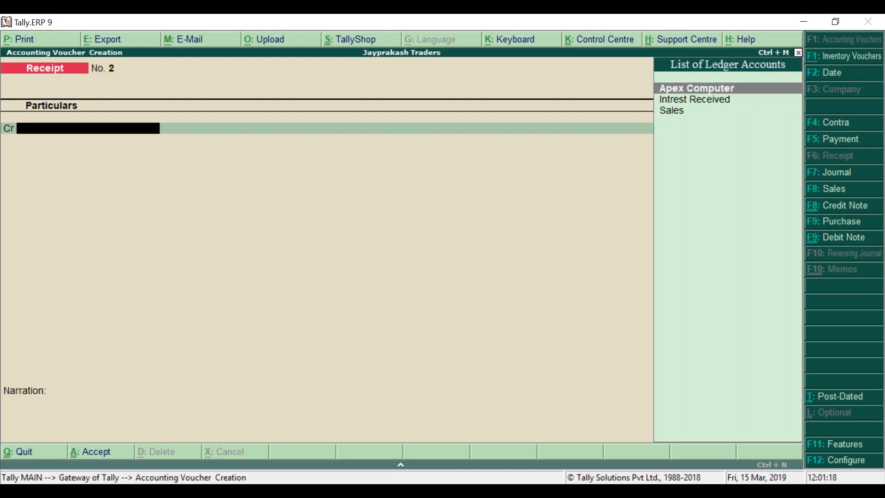
click(877, 50)
click(611, 196)
key(Escape)
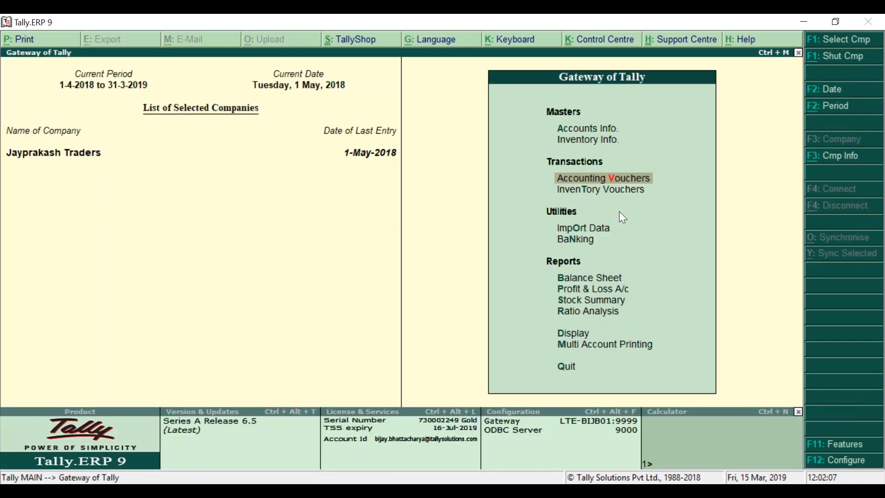
Open the existing Apex Computer ledger for alteration.
key(Up)
key(Up)
key(Return)
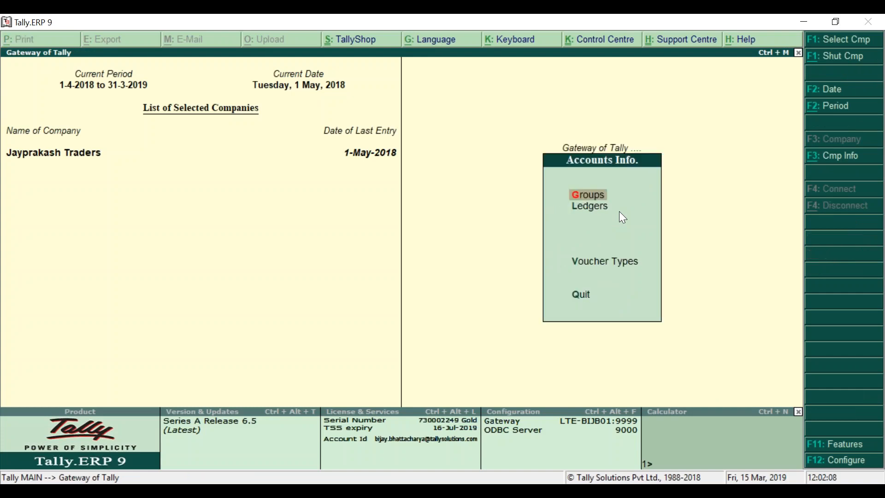
key(Down)
key(Return)
key(Down)
key(Down)
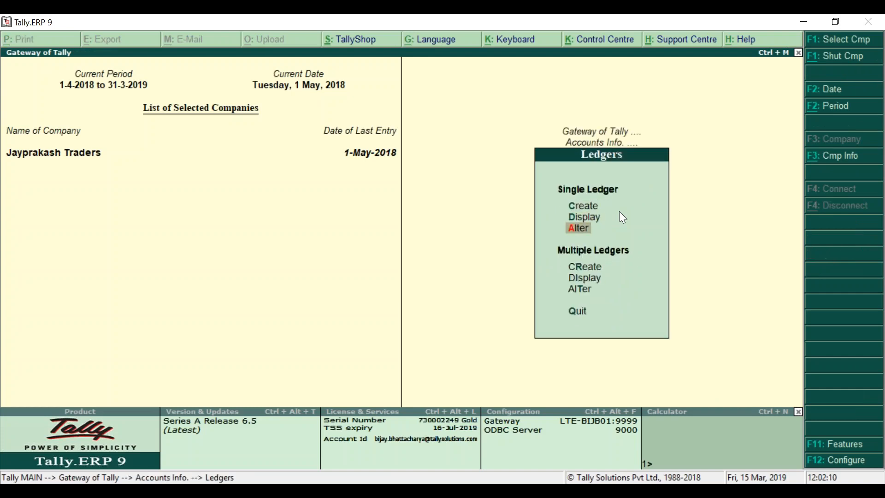
key(Return)
key(Return)
Keep the ledger's general settings and open its Interest Parameters at the transaction-date option for amounts added.
key(Return)
key(Return)
key(Return)
key(Return)
key(Return)
key(Return)
key(Return)
key(Return)
key(Return)
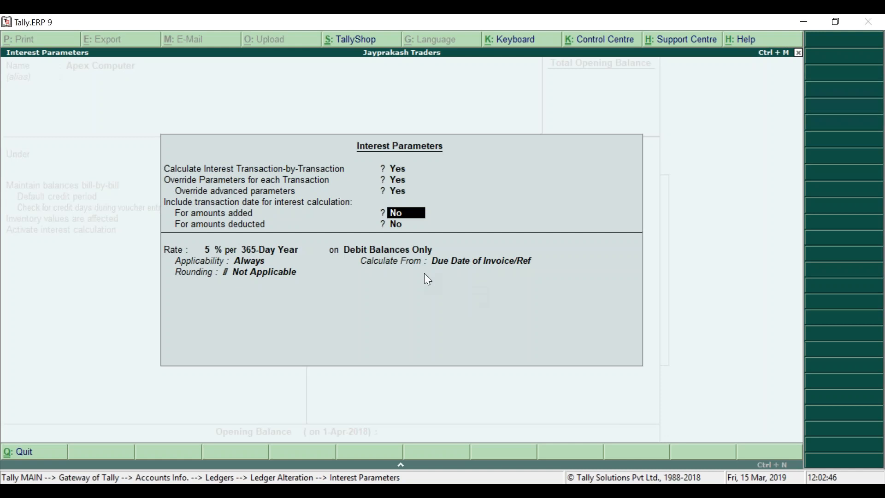
Set the transaction date to be included in interest calculation for amounts added (Yes).
key(Return)
key(Return)
key(Return)
key(BackSpace)
key(BackSpace)
key(BackSpace)
key(BackSpace)
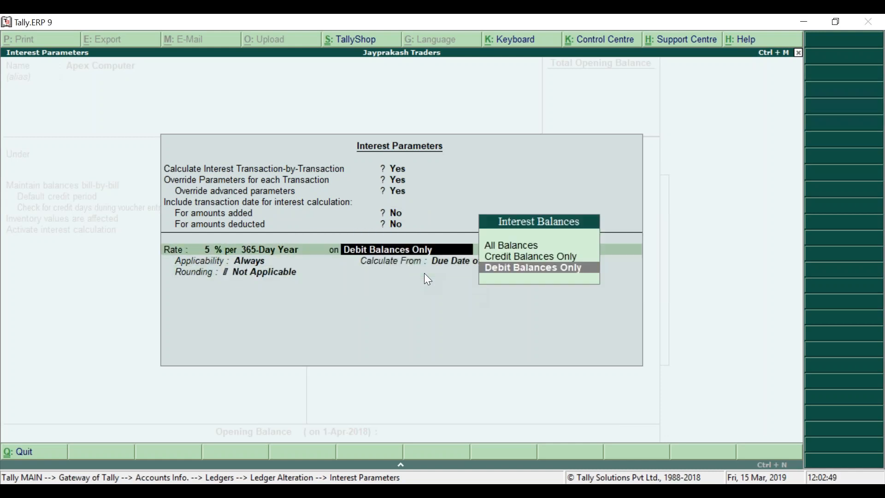
key(BackSpace)
text(y)
key(Return)
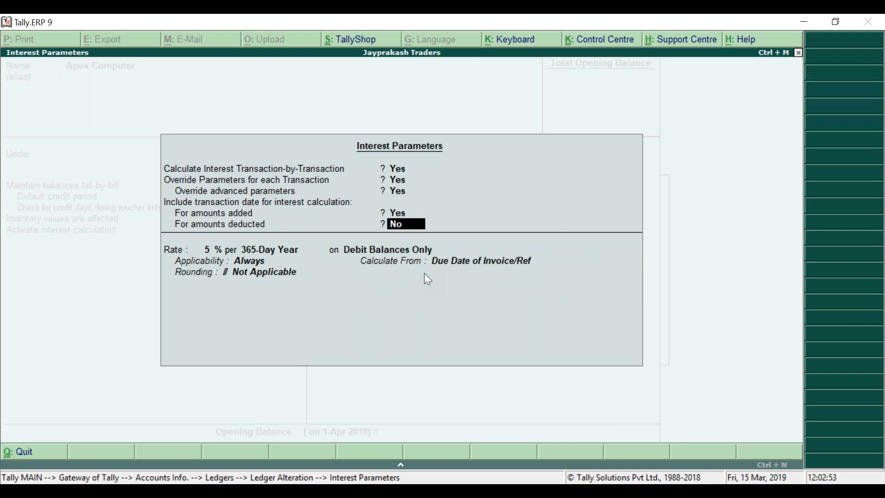
Keep the remaining interest parameters, save the Apex Computer ledger, and return to the Gateway of Tally.
key(Return)
key(Return)
key(Return)
key(Return)
key(Return)
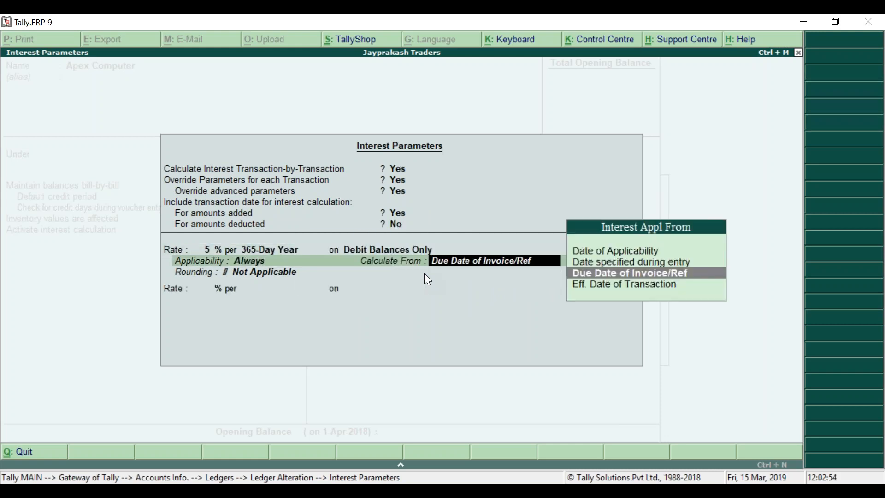
key(Return)
key(Return)
key(Return)
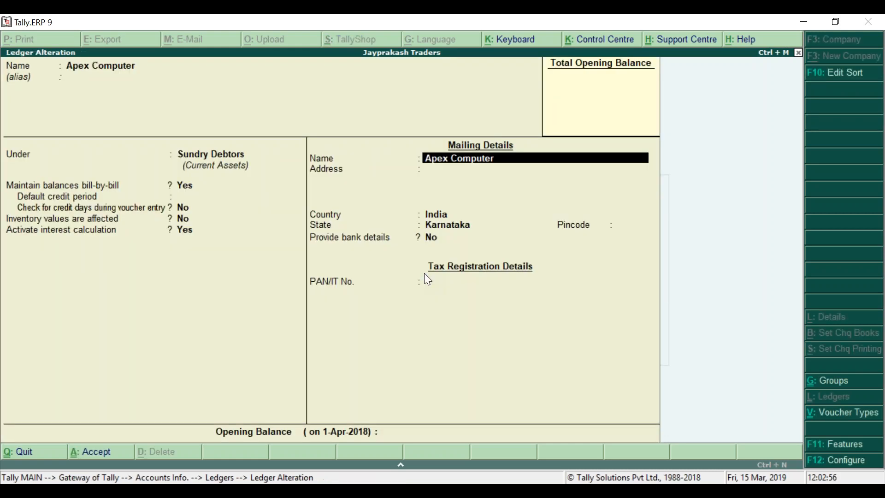
key(Return)
key(Return)
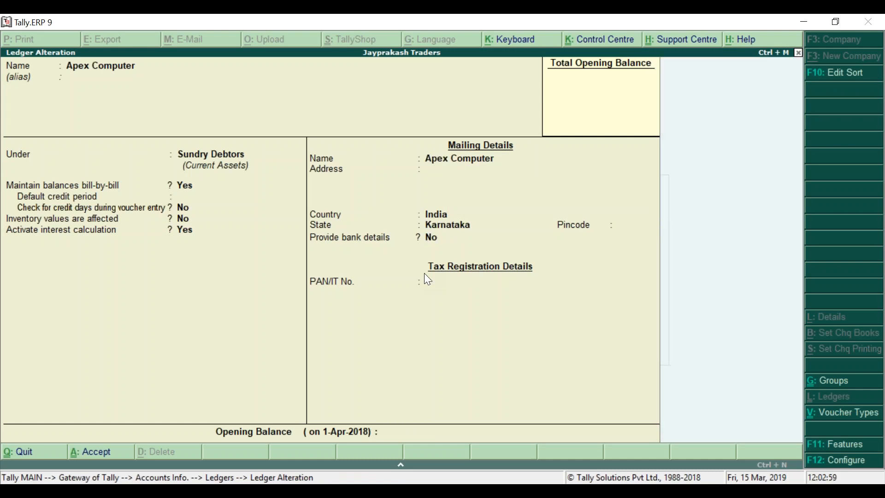
key(Return)
key(Return)
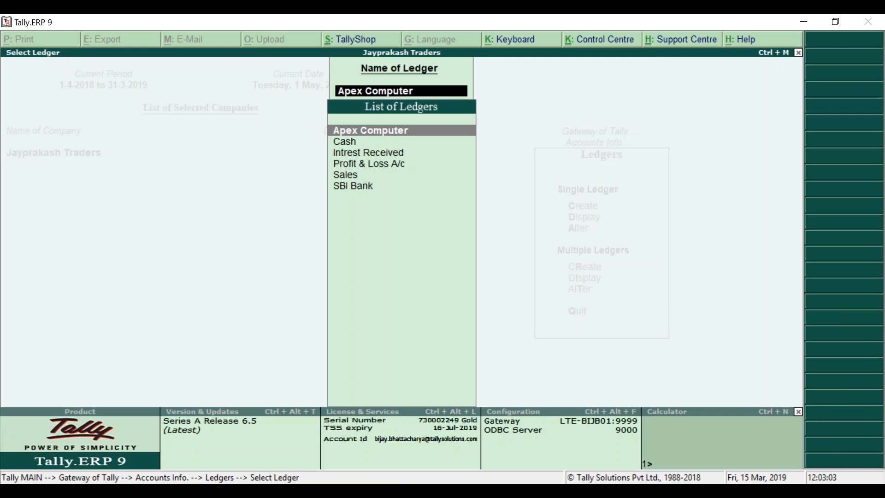
key(Escape)
key(Escape)
key(Escape)
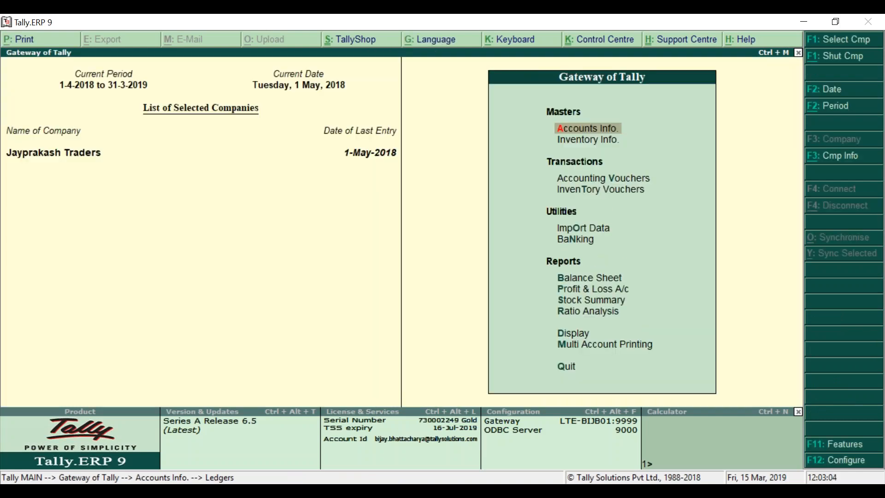
Start a new Sales voucher in Accounting Vouchers and enter reference number JT-002.
key(Down)
key(Down)
key(Return)
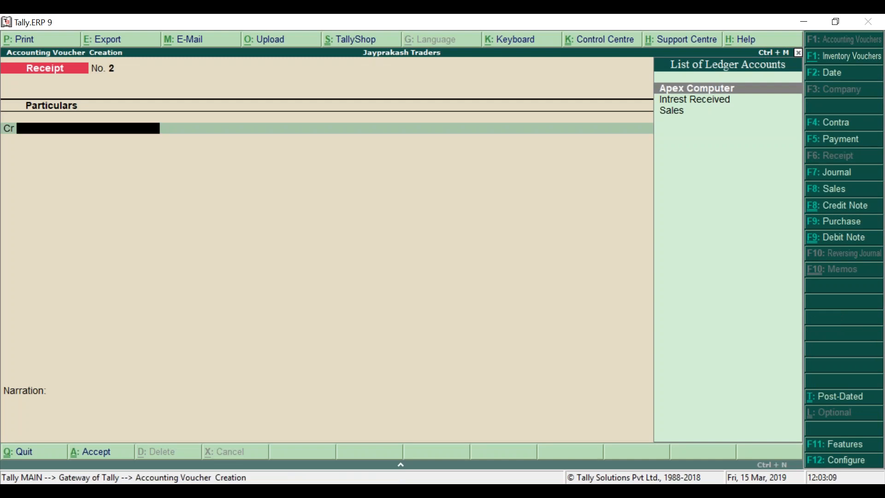
key(F8)
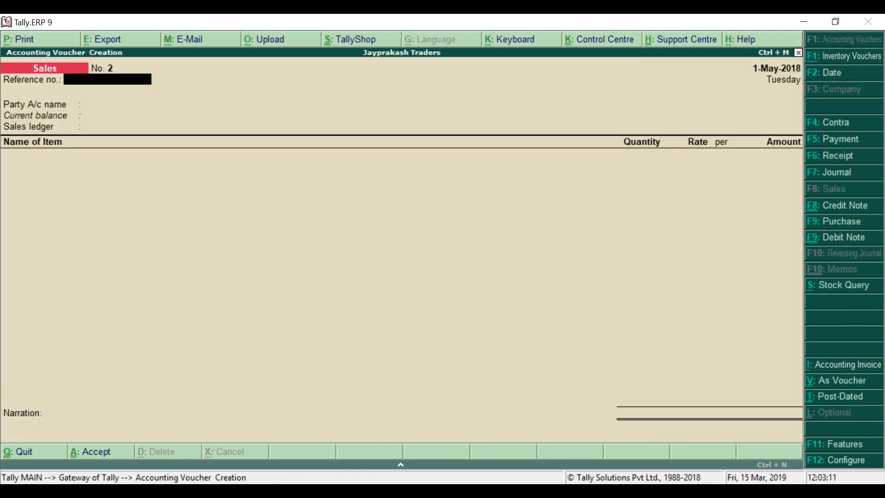
text(JT-002)
key(Return)
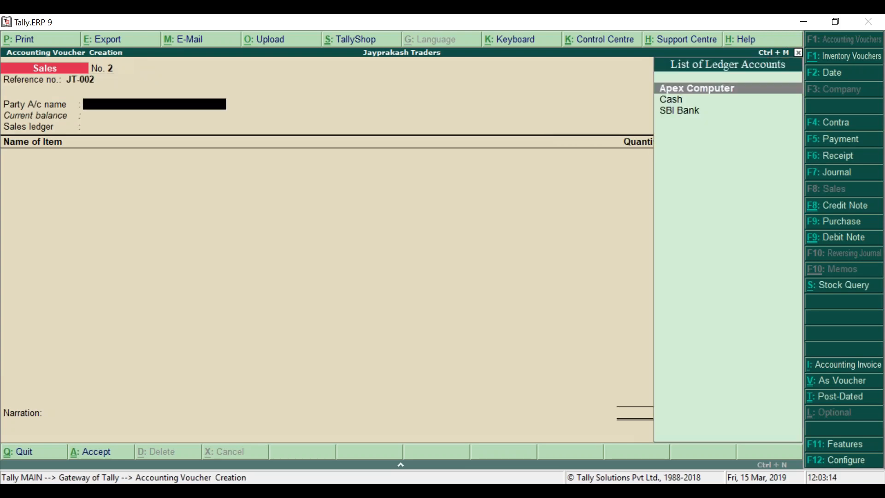
Choose Apex Computer as the party, keep its despatch, order and buyer details as they are, and select the Sales ledger.
key(Return)
key(Return)
key(Return)
key(Return)
key(Return)
key(Return)
key(Return)
key(Return)
key(Return)
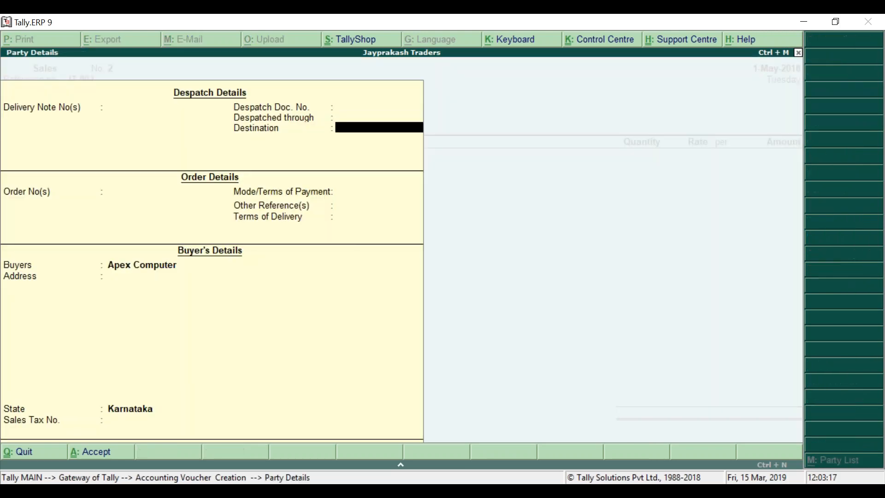
key(Return)
key(Return)
key(Return)
key(Return)
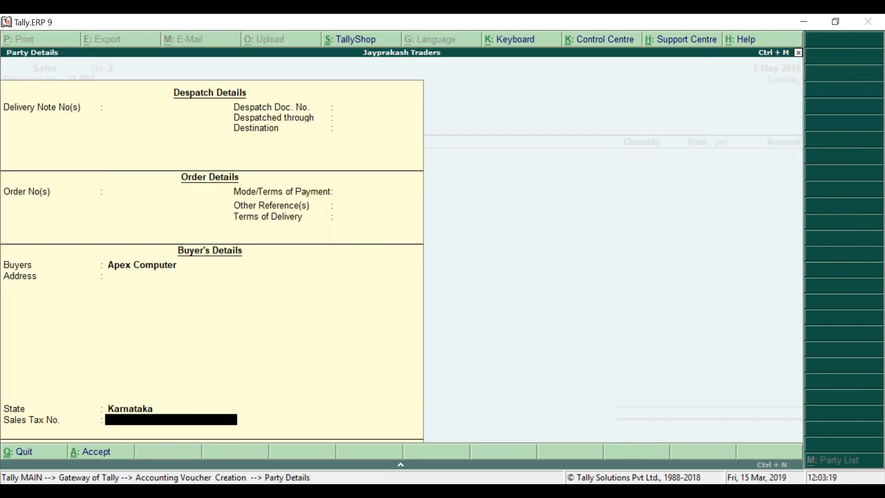
key(Return)
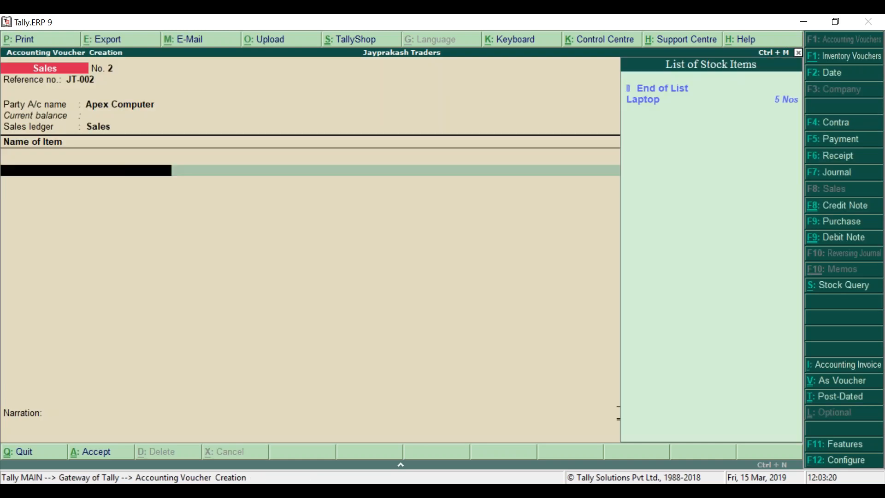
Add the Laptop item with a quantity of 4 Nos at a rate of 15,000.00 and end the item list.
key(Return)
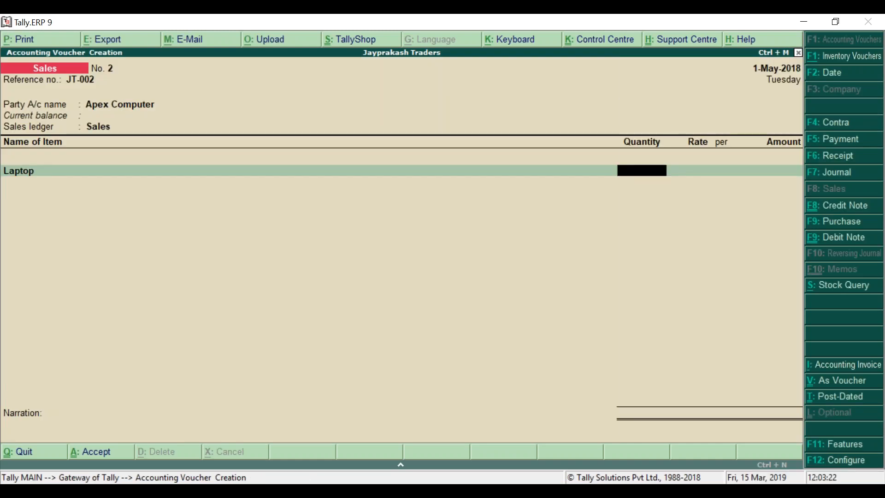
text(4 Nos)
key(Return)
key(Return)
key(Return)
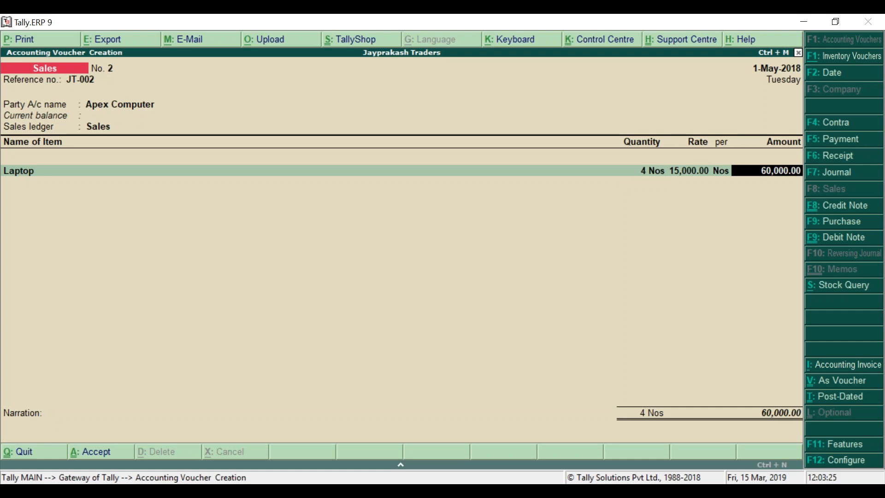
key(Return)
key(Return)
key(Return)
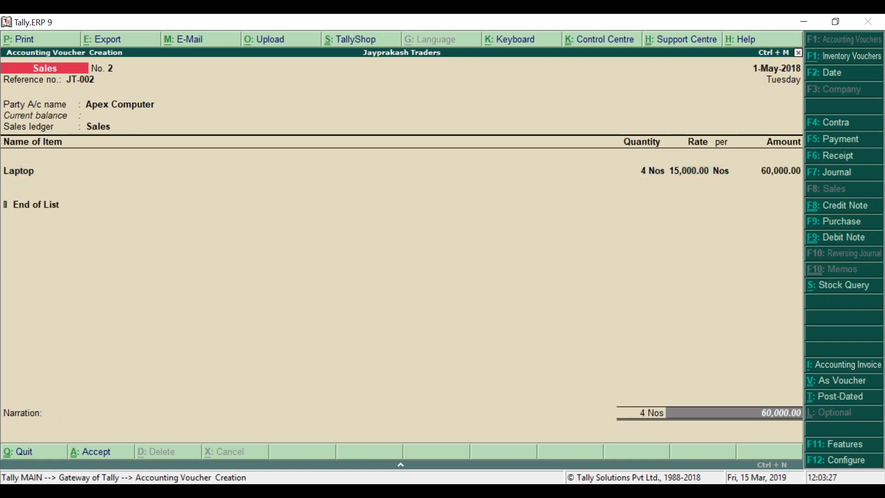
Allocate the 60,000.00 Dr to new reference JT-002 with a 10-day credit period in the bill-wise details.
key(Return)
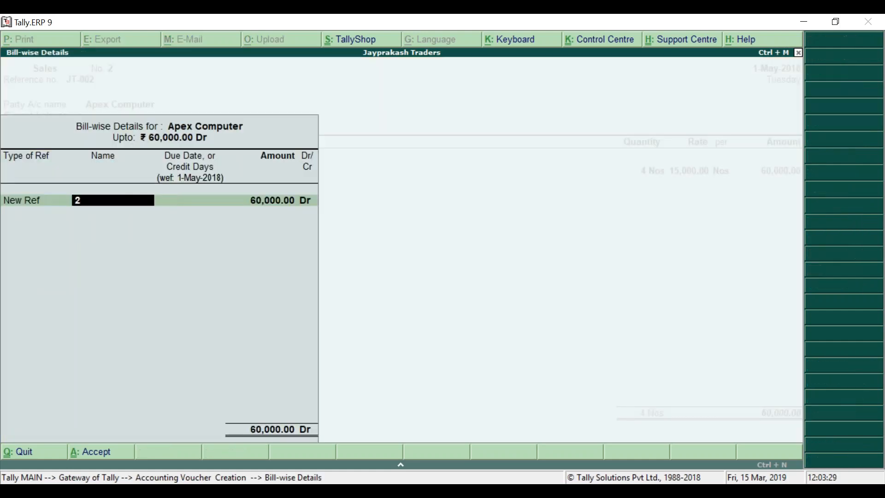
text(JT-002)
key(Return)
text(10)
key(Return)
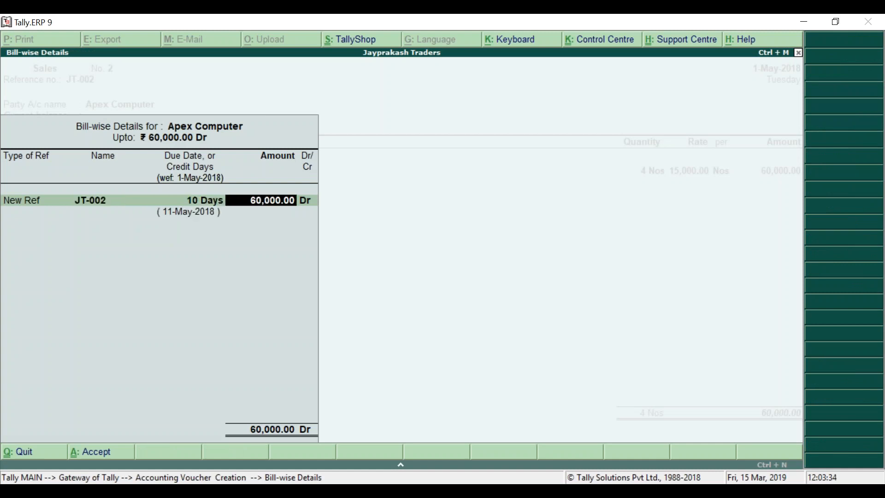
key(Return)
key(Return)
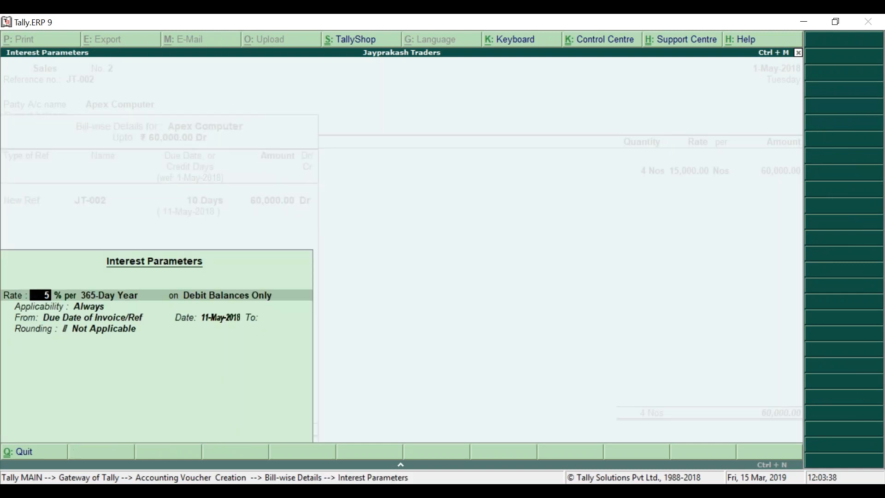
Keep the bill's interest parameters: 5% per 365-Day Year, Debit Balances Only, Always, from Due Date of Invoice/Ref, rounding Not Applicable.
key(Return)
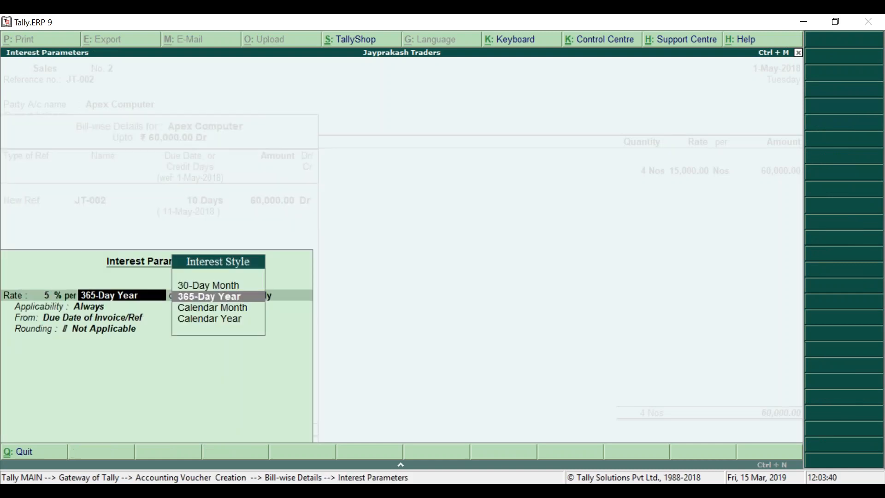
key(Return)
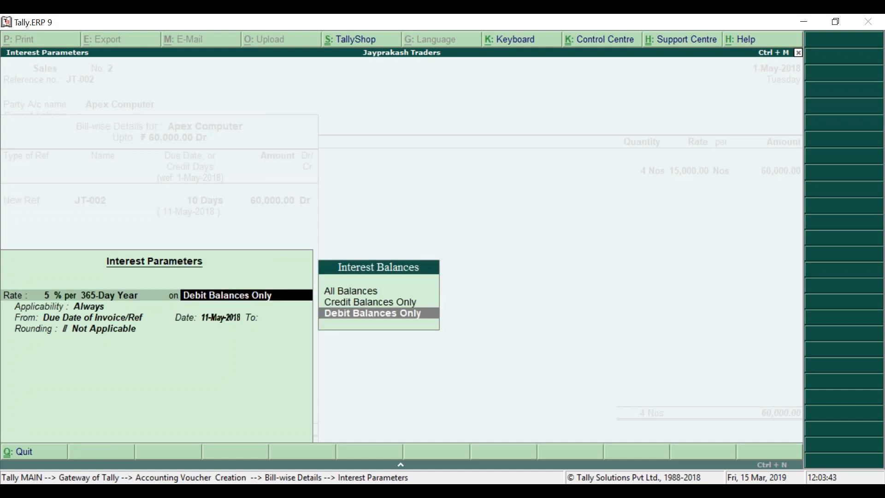
key(Return)
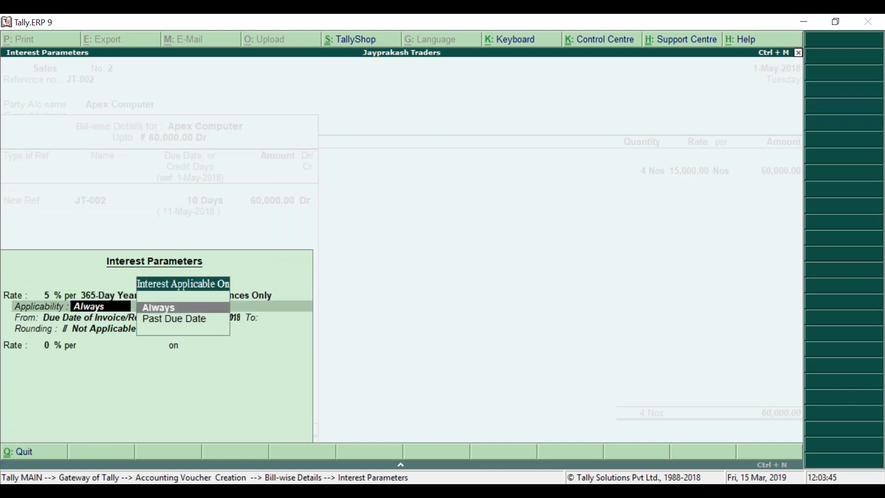
key(Return)
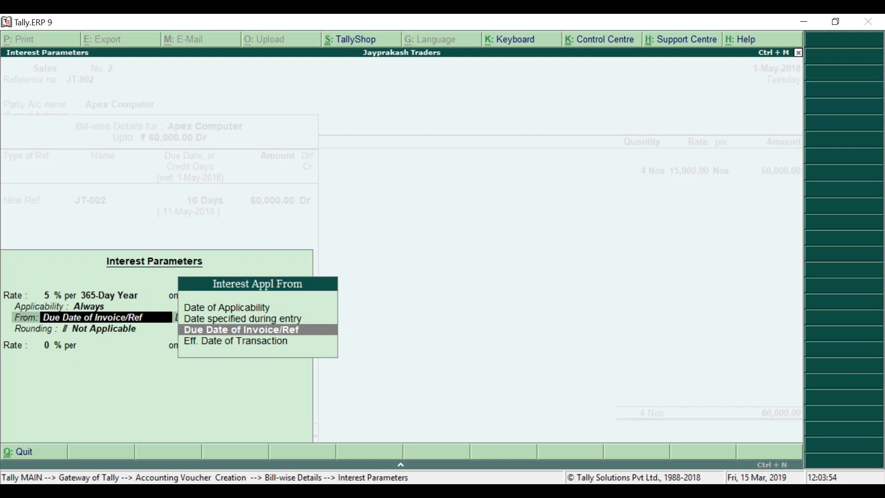
key(Return)
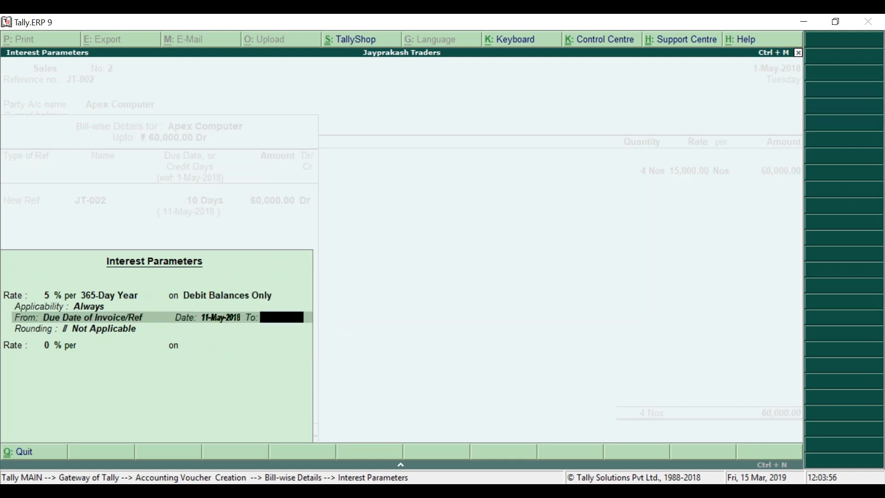
key(Return)
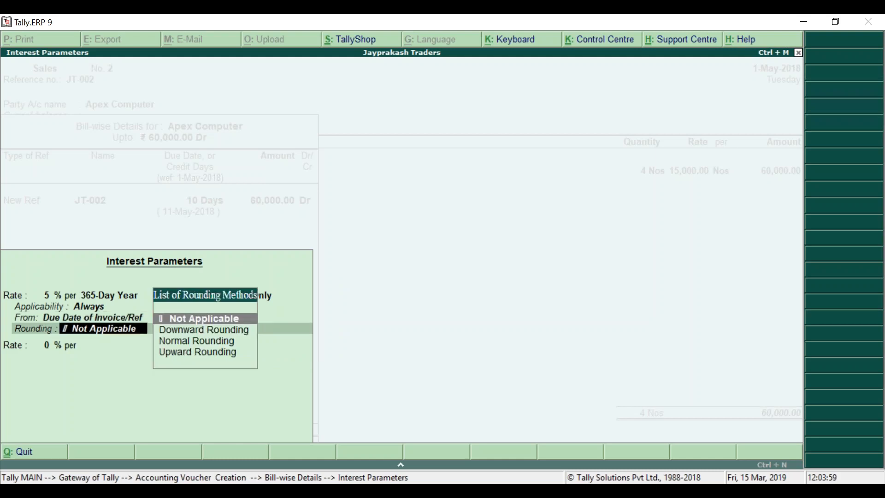
key(Return)
Finish and accept the JT-002 sales voucher, leaving voucher creation for the Gateway of Tally.
key(Return)
key(Return)
key(Return)
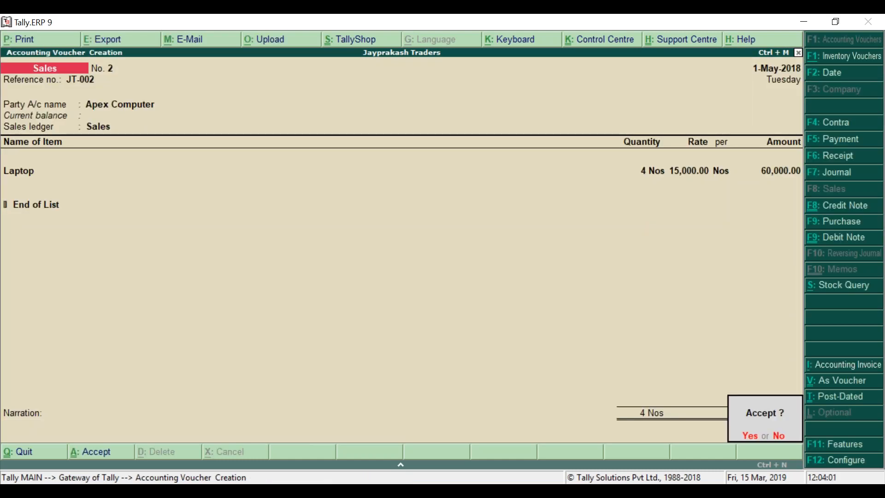
key(Return)
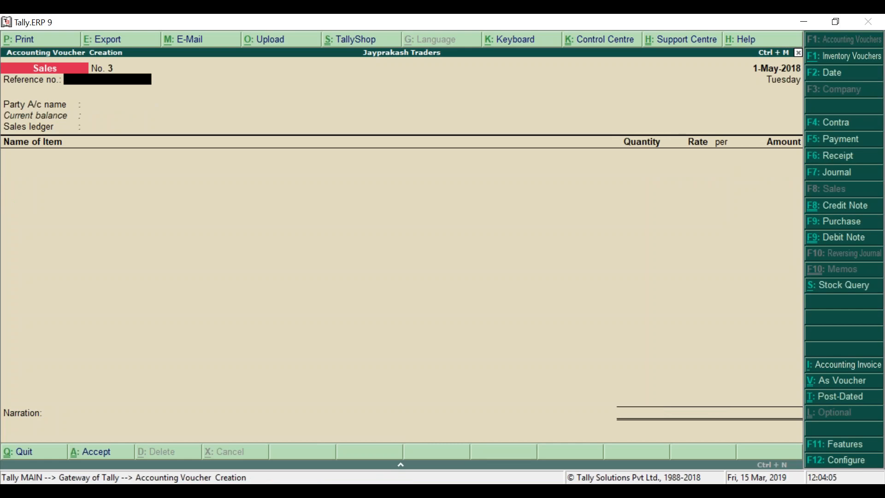
key(Escape)
key(Return)
Display the Interest Receivable report from Interest Calculations and drill down to the Apex Computer ledger's interest.
key(Up)
key(Up)
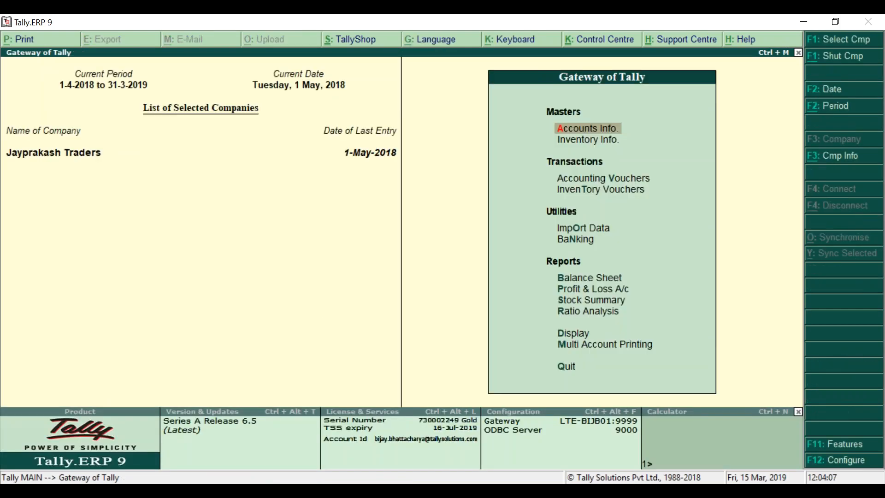
key(d)
key(s)
key(Down)
key(Return)
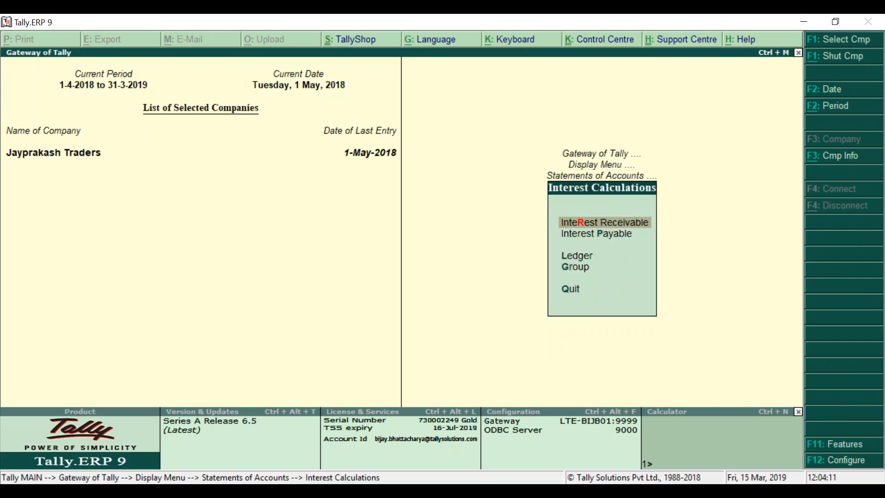
key(Return)
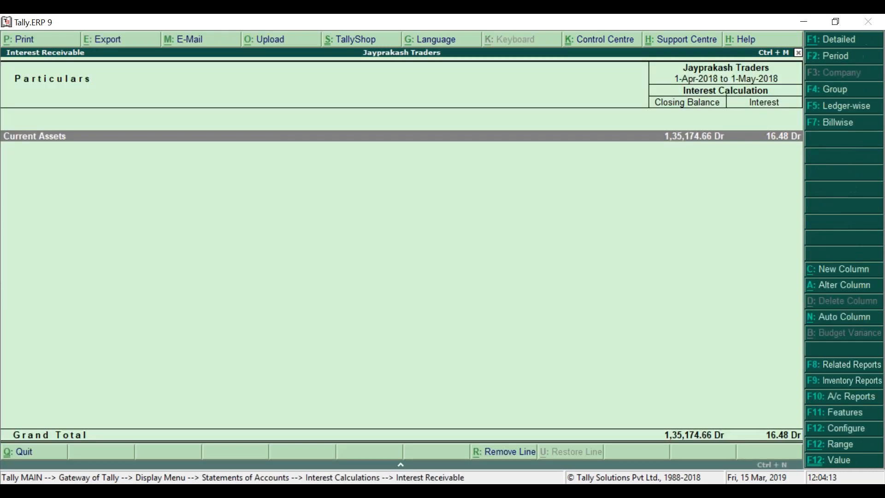
key(Return)
key(Return)
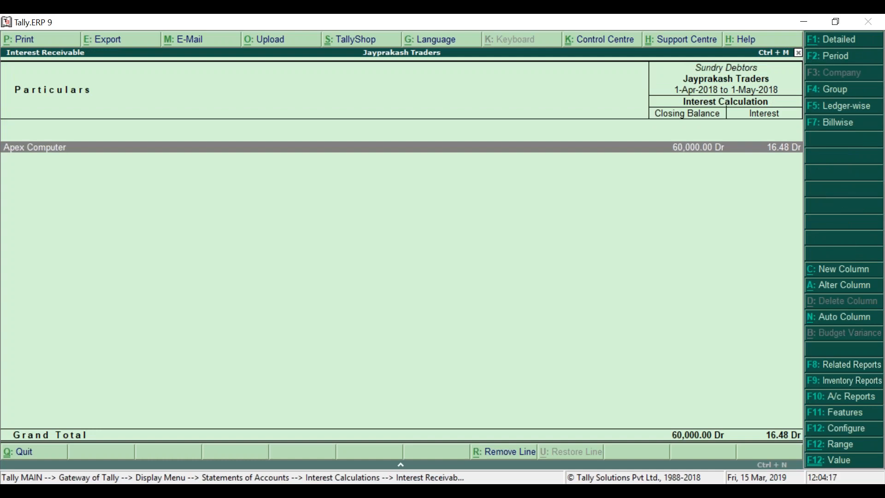
key(Return)
Change the ledger interest report's period to 1-5-2018 through 31-5-2018.
key(F2)
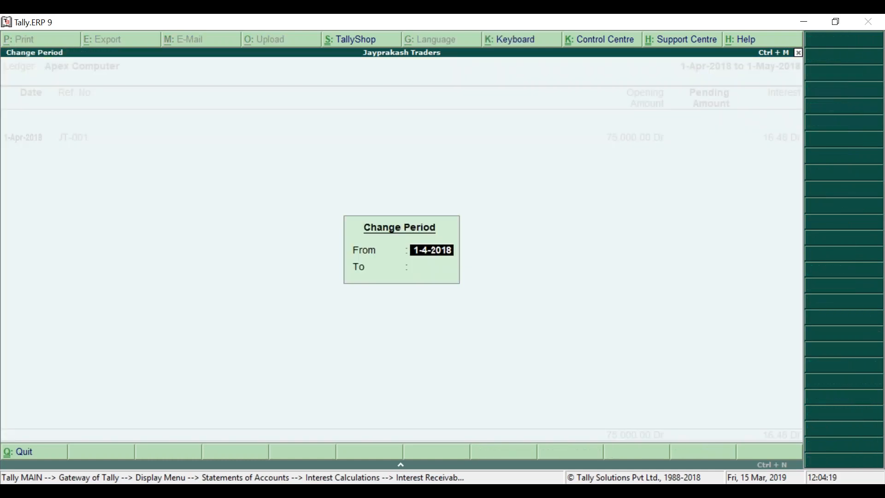
text(1-5)
key(Return)
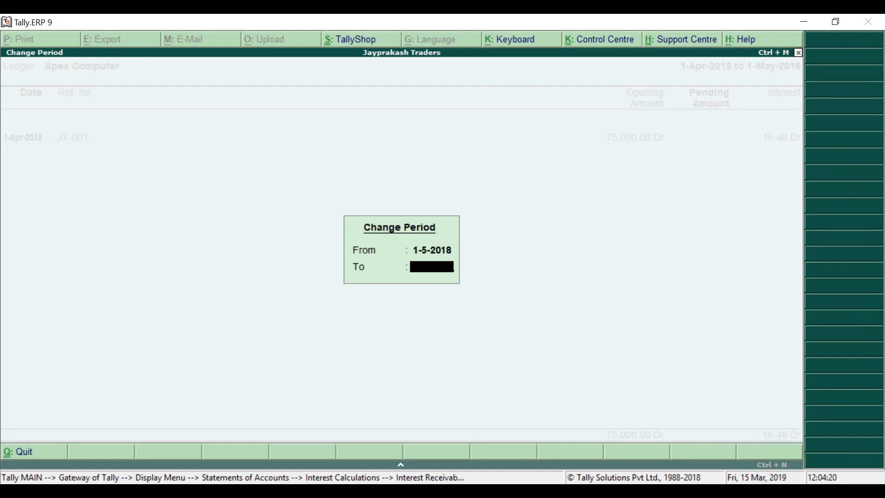
text(31-5-)
key(Return)
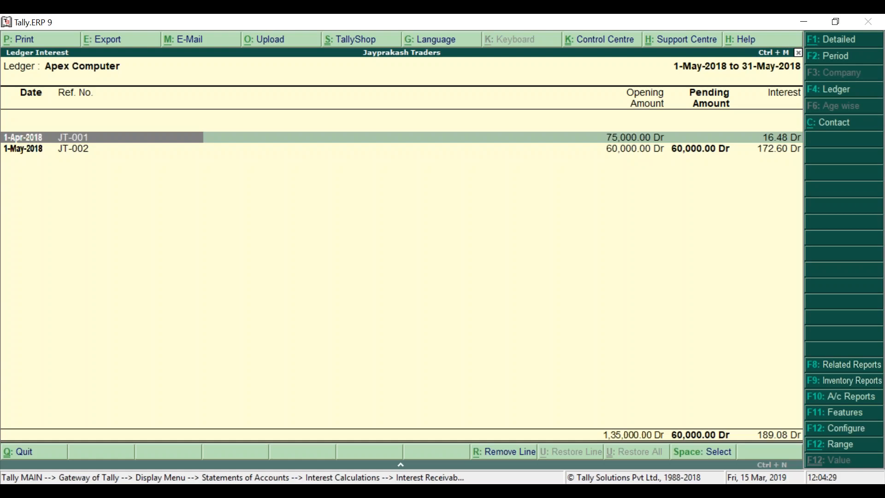
Expand the interest breakdown of bill JT-002 and go through its amount, dates, number of days and rate.
key(Down)
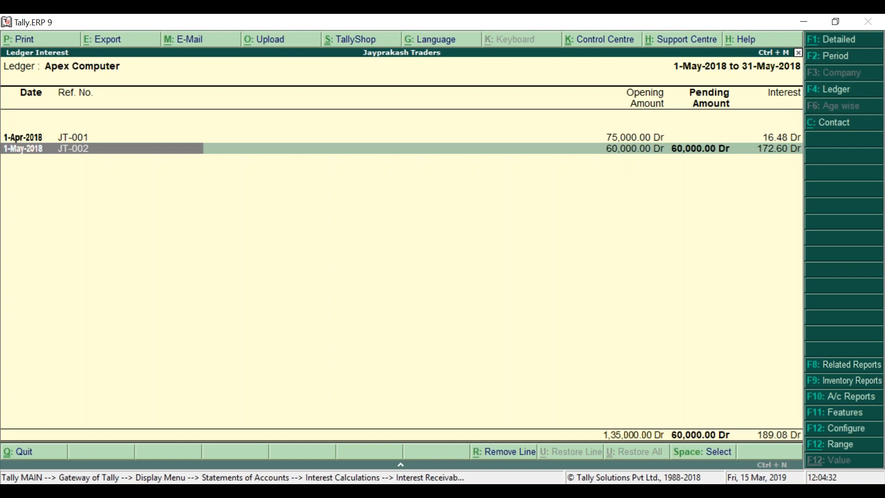
key(shift+Return)
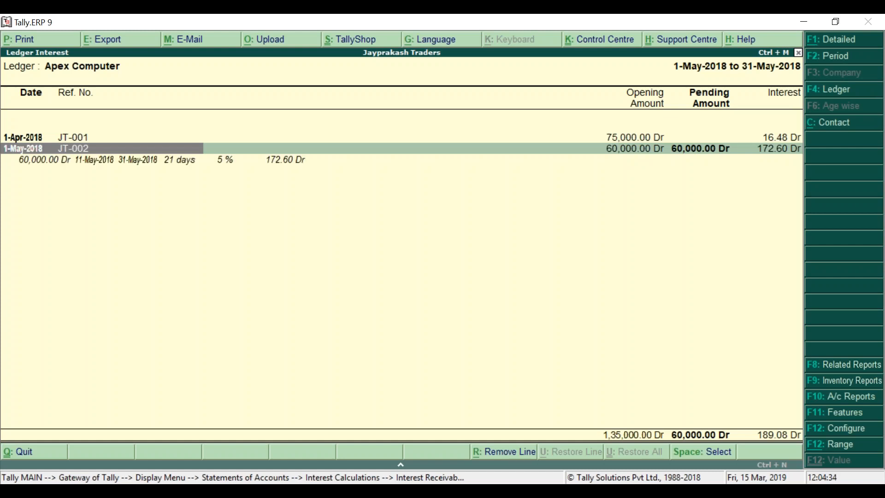
key(Down)
key(Right)
key(Right)
key(Right)
key(Right)
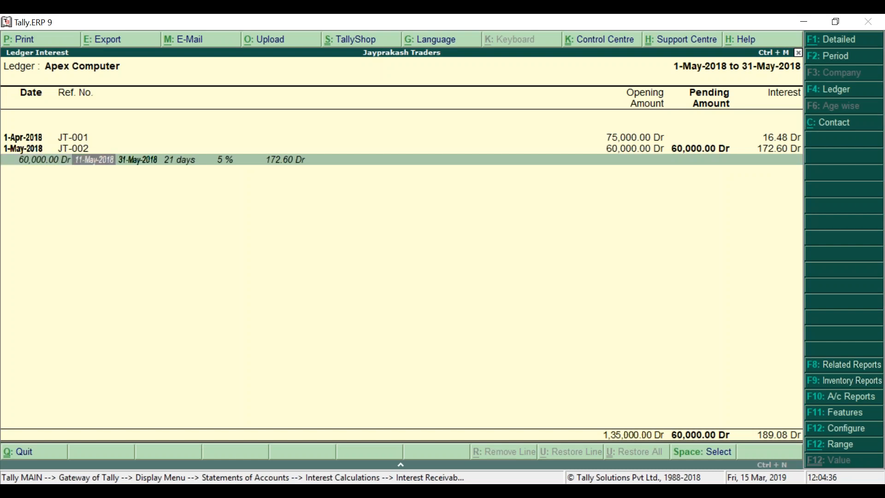
key(Left)
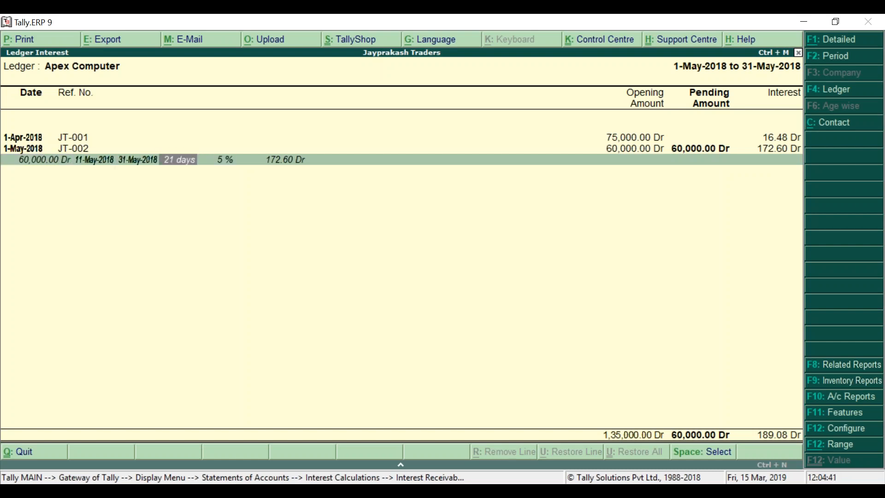
key(Left)
key(Left)
key(Left)
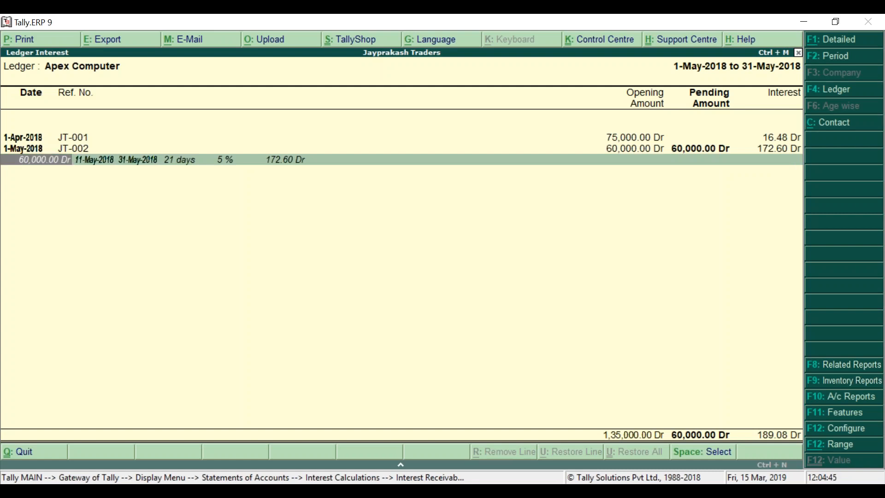
Examine the principal and the start and end dates of the interest calculation in JT-002's breakdown line.
key(Right)
key(Right)
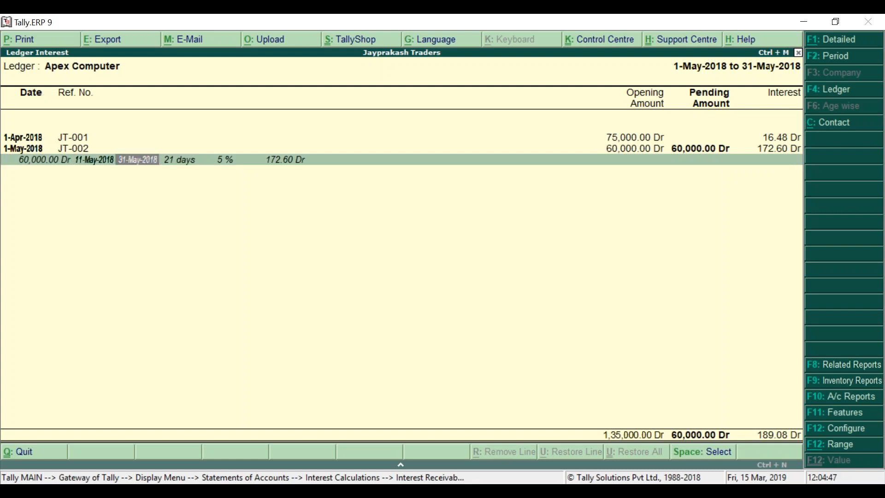
key(Left)
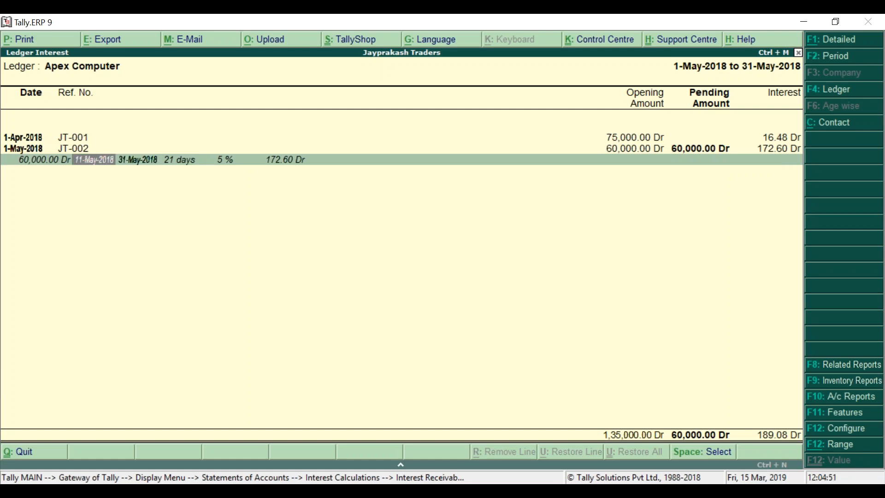
key(Right)
key(Right)
key(Left)
key(Left)
key(Left)
key(Right)
key(Right)
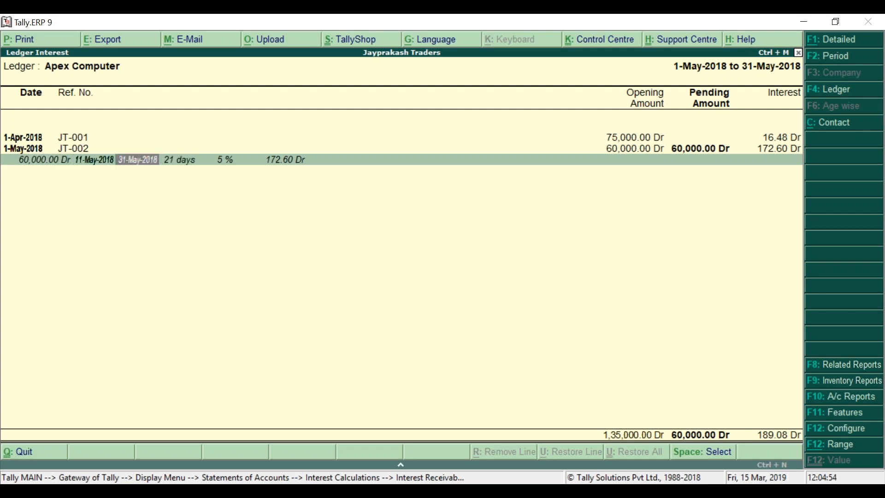
key(Left)
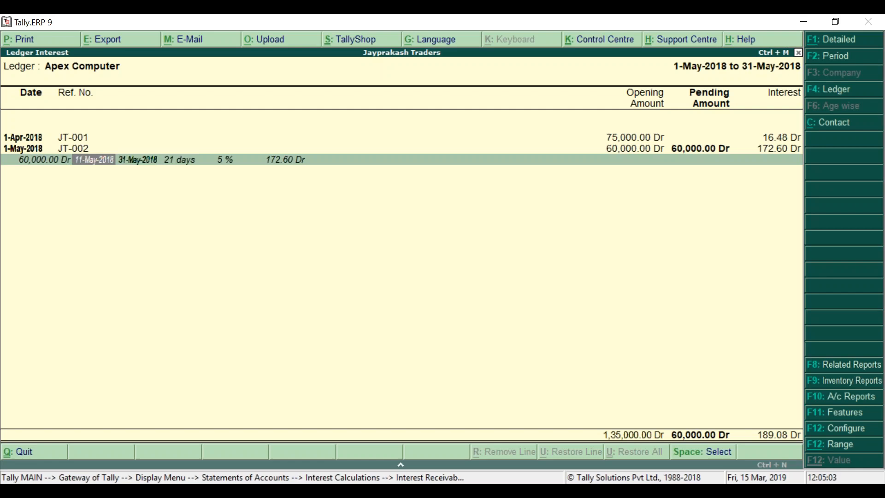
key(Left)
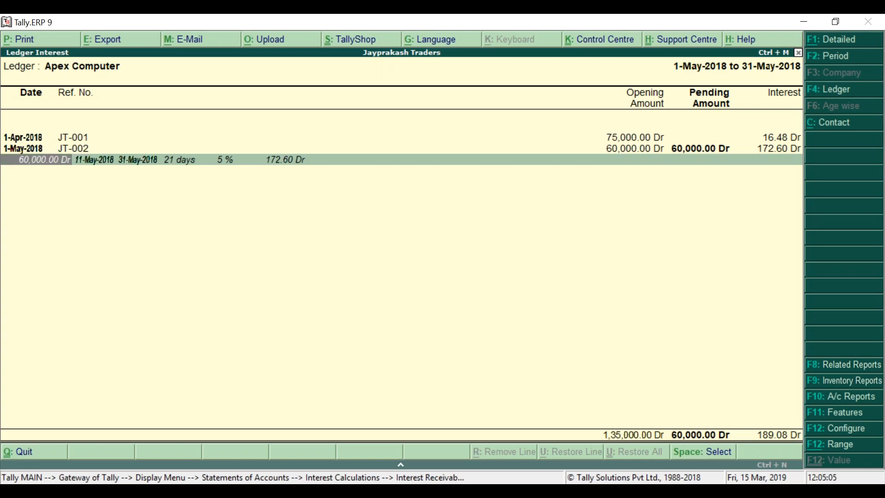
key(Right)
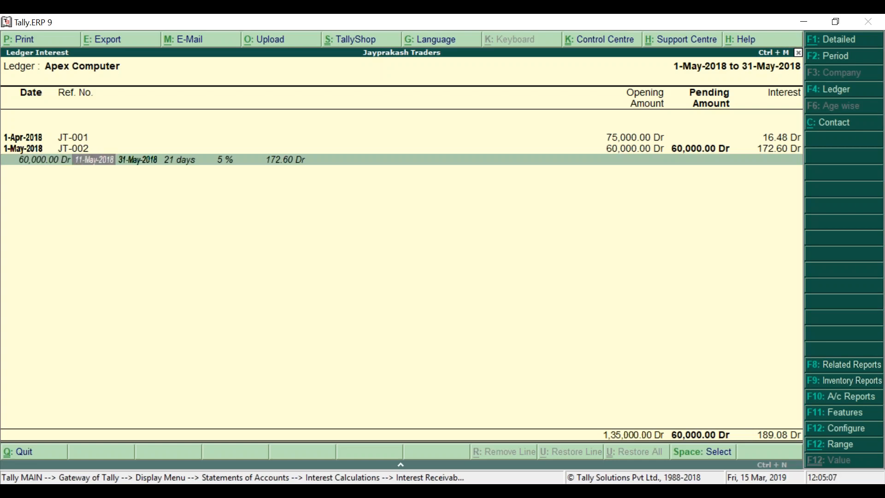
Leave the Apex Computer interest report and return to the Gateway of Tally.
key(Left)
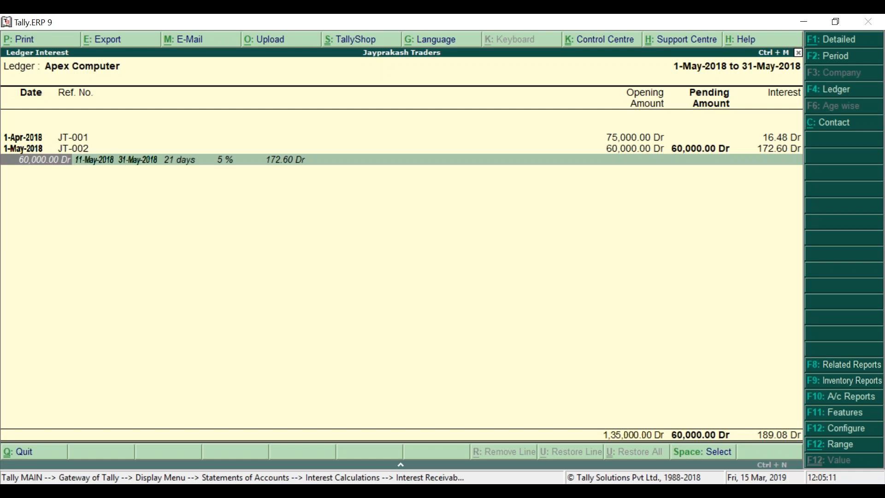
key(Escape)
key(Escape)
key(Escape)
key(Escape)
key(Escape)
key(Escape)
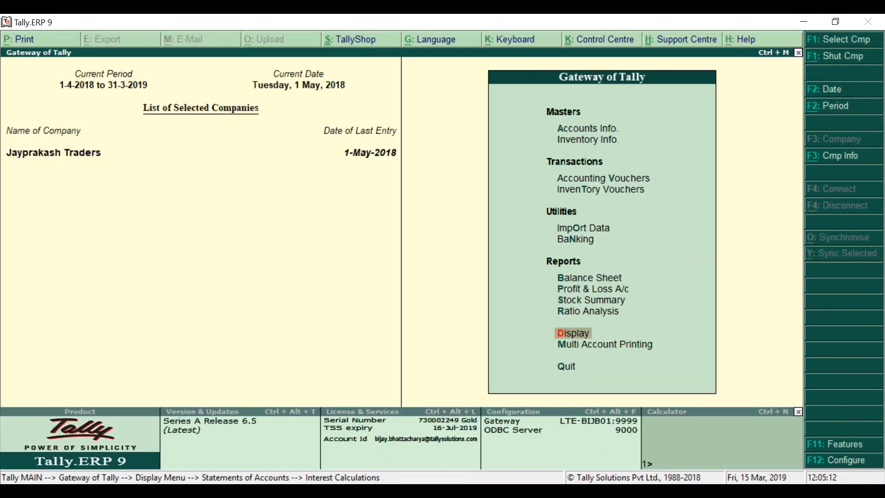
Open the Apex Computer ledger for alteration and go to its interest parameters for including the transaction date.
key(a)
key(l)
key(d)
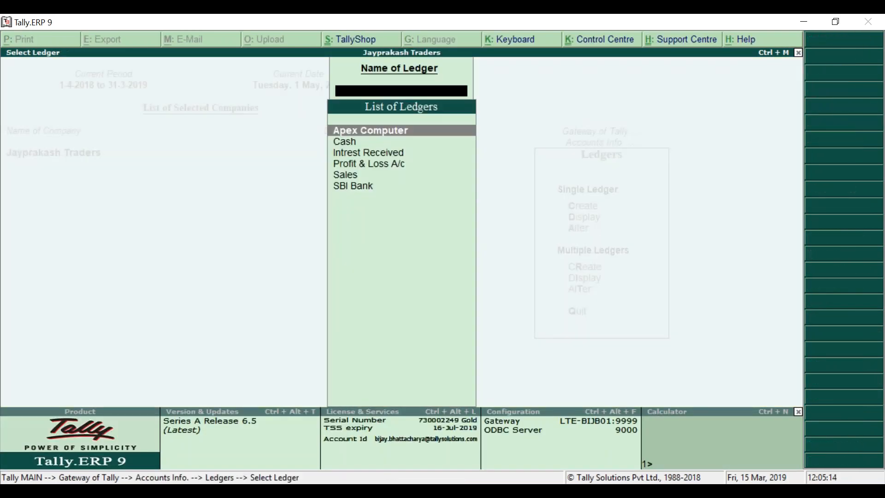
key(Return)
key(Return)
key(Return)
key(Return)
key(Return)
key(Return)
key(Return)
key(Return)
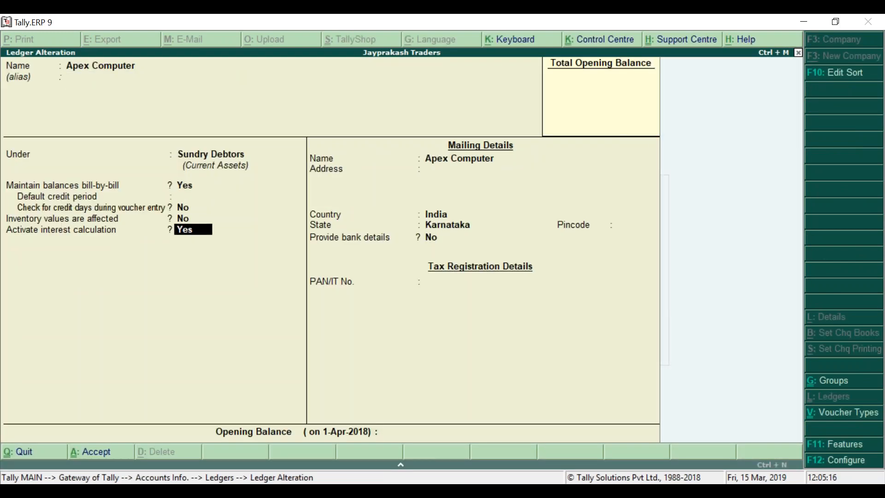
key(Return)
key(Return)
key(Return)
key(Return)
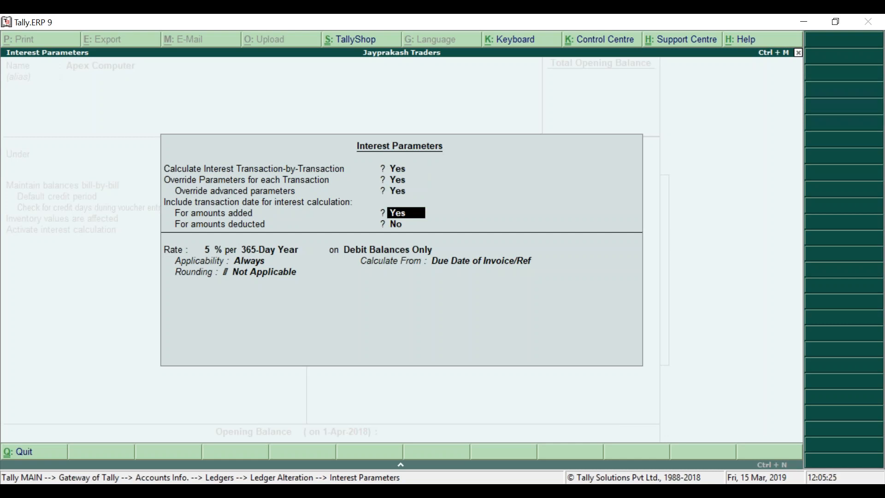
Set transaction date inclusion for amounts added to No, save the Apex Computer ledger and return to the Gateway.
text(n)
key(Return)
key(Return)
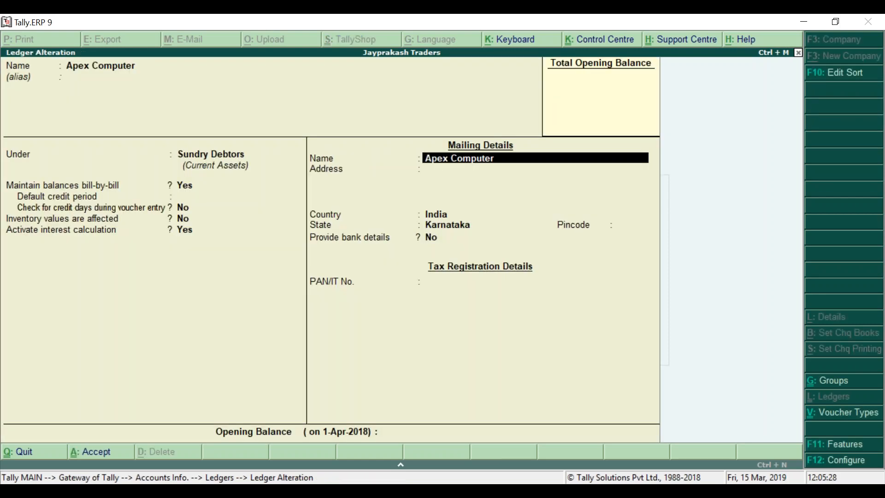
key(ctrl+a)
key(Escape)
key(Escape)
key(Escape)
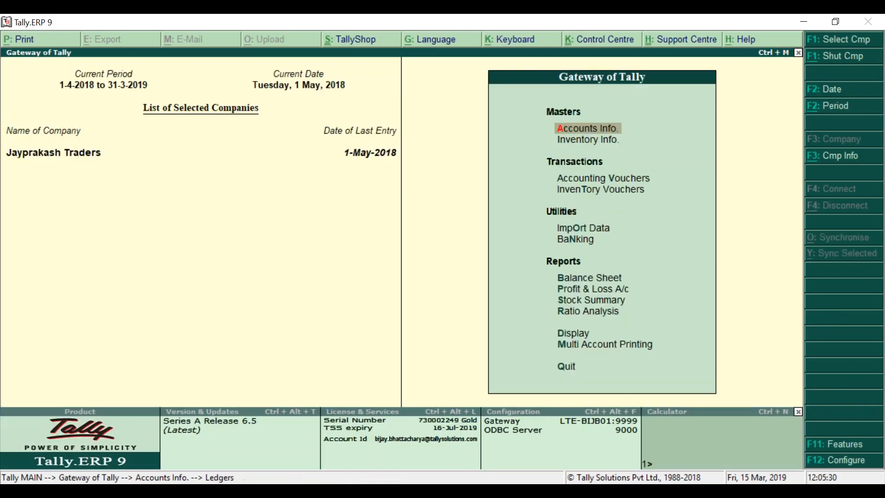
Display the Interest Receivable report from the Interest Calculations statements.
key(d)
key(s)
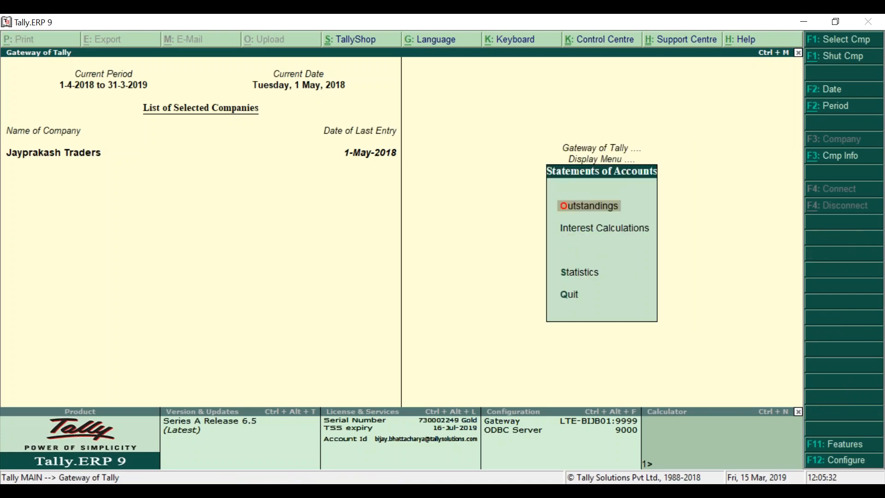
key(Down)
key(Return)
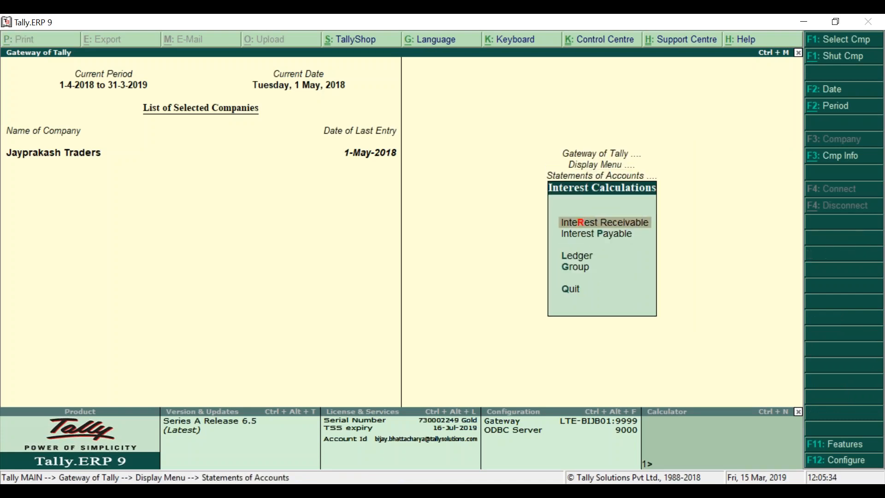
key(Return)
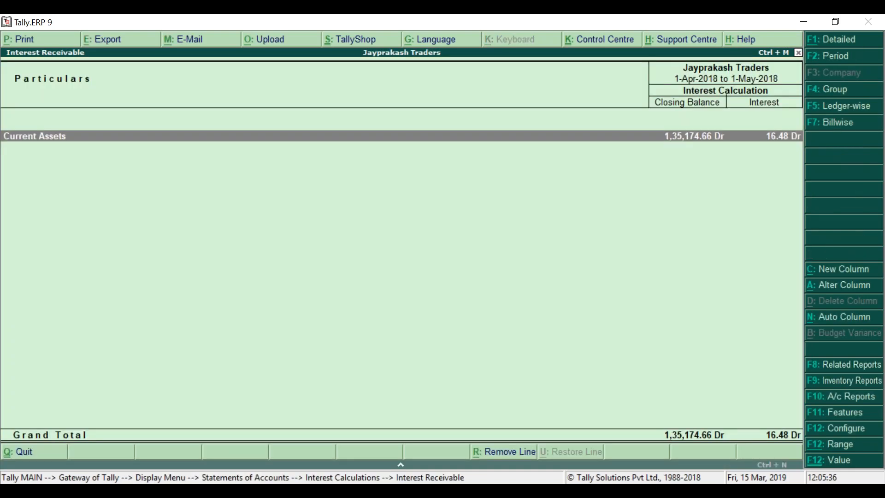
Change the Interest Receivable report's period to 1-5-2018 through 31-5-2018.
key(F2)
text(01-0)
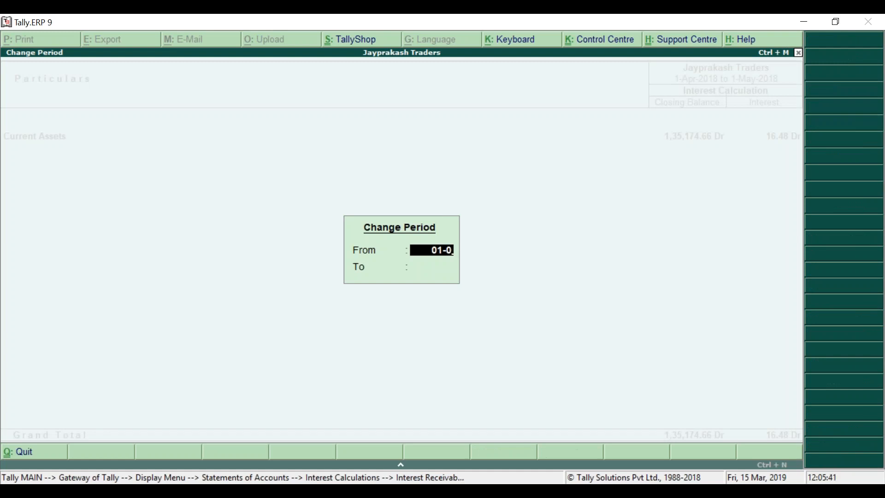
text(5)
key(Return)
text(31-)
text(5)
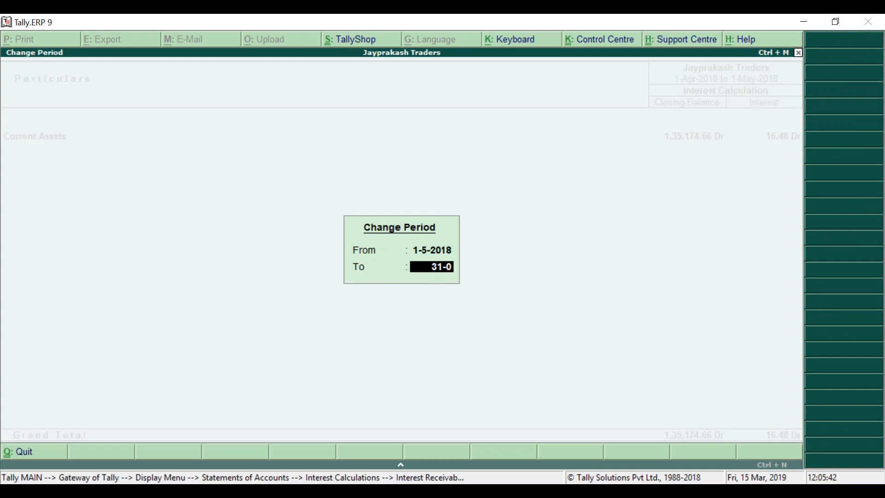
key(Return)
Drill down to the Apex Computer ledger's interest and expand the breakdown of bill JT-002.
key(Return)
key(Return)
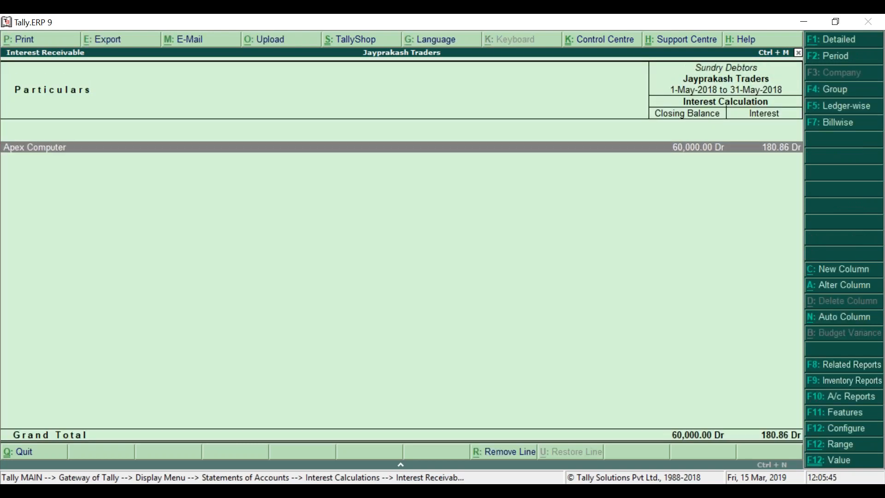
key(Return)
key(Down)
key(Return)
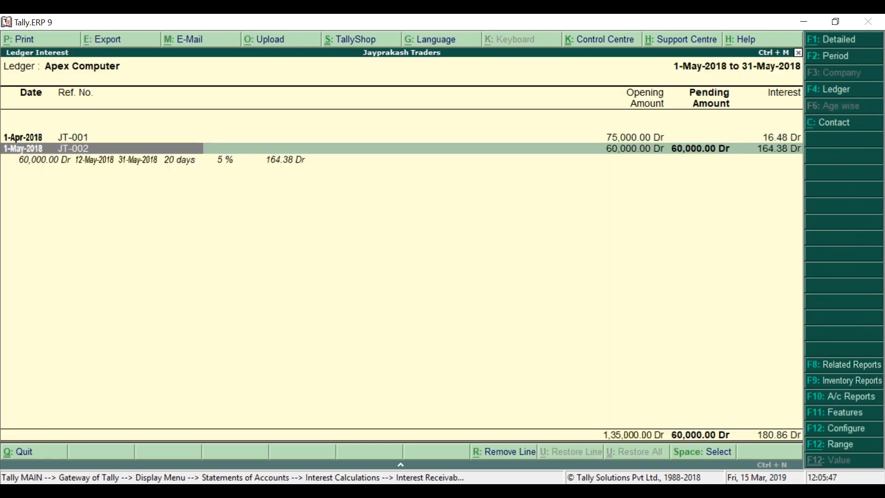
Examine the principal, start date, end date and number of days in JT-002's interest breakdown line.
key(Down)
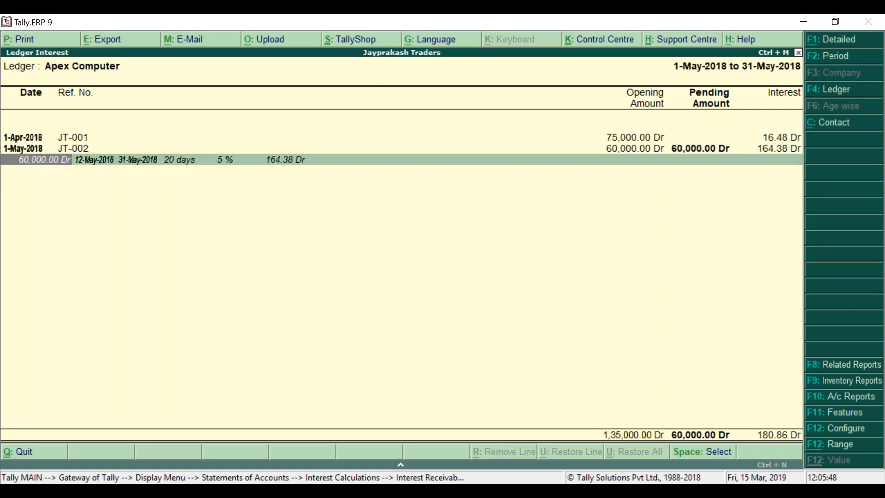
click(94, 160)
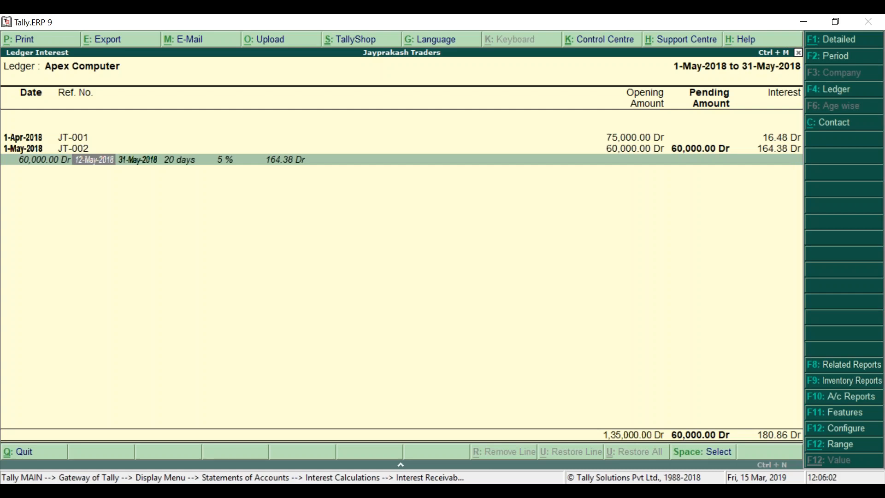
key(Right)
key(Right)
key(Right)
key(Left)
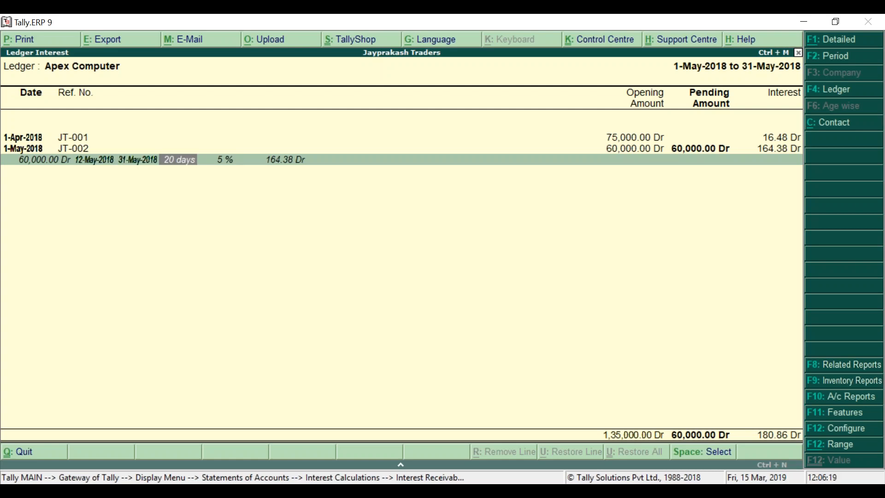
key(Left)
key(Left)
key(Left)
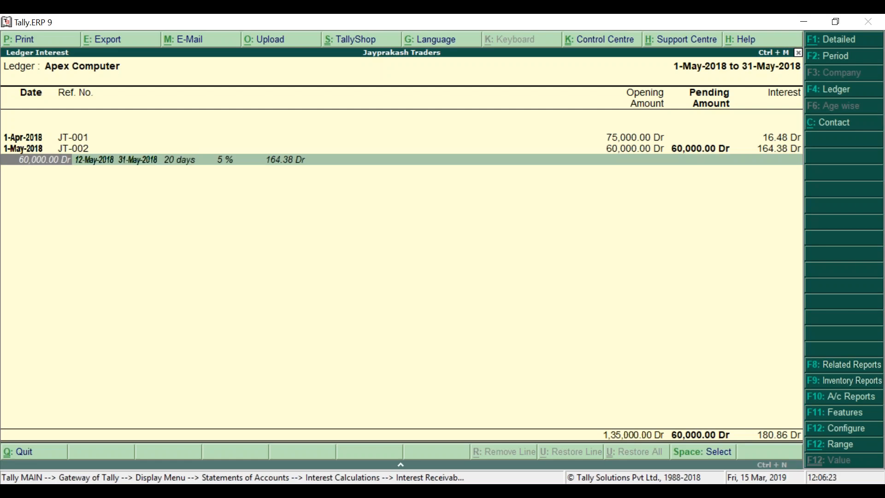
key(Right)
key(Right)
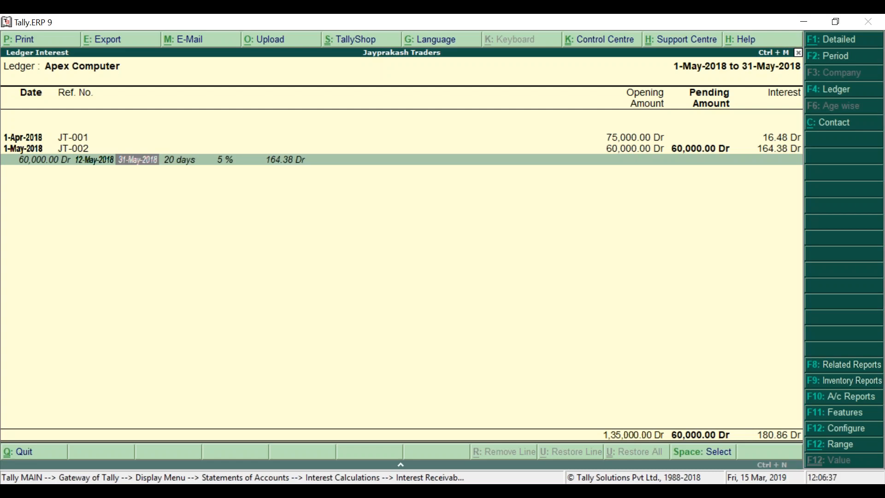
Go back and forth through JT-002's breakdown line to relate its principal, dates, days and rate to the calculated interest.
key(Left)
key(Right)
key(Right)
key(Right)
key(Right)
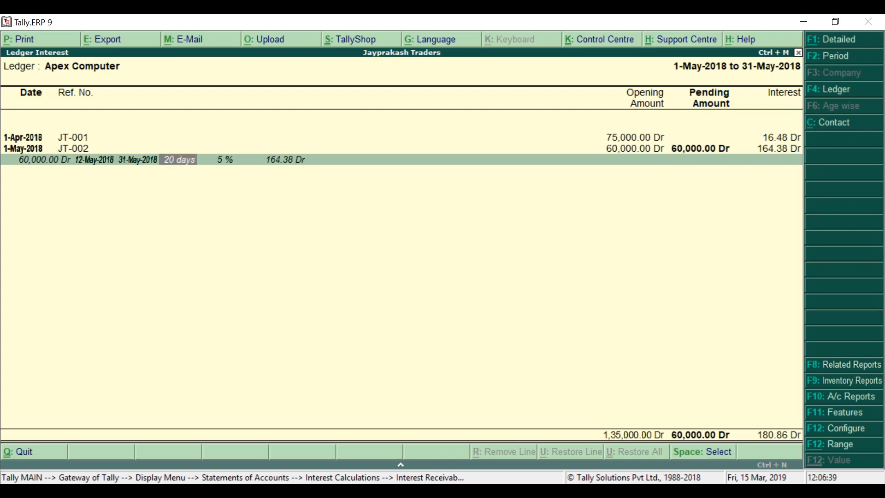
key(Left)
key(Left)
key(Left)
key(Left)
key(Left)
key(Right)
key(Right)
key(Right)
key(Right)
key(Right)
key(Left)
key(Left)
key(Left)
key(Left)
key(Left)
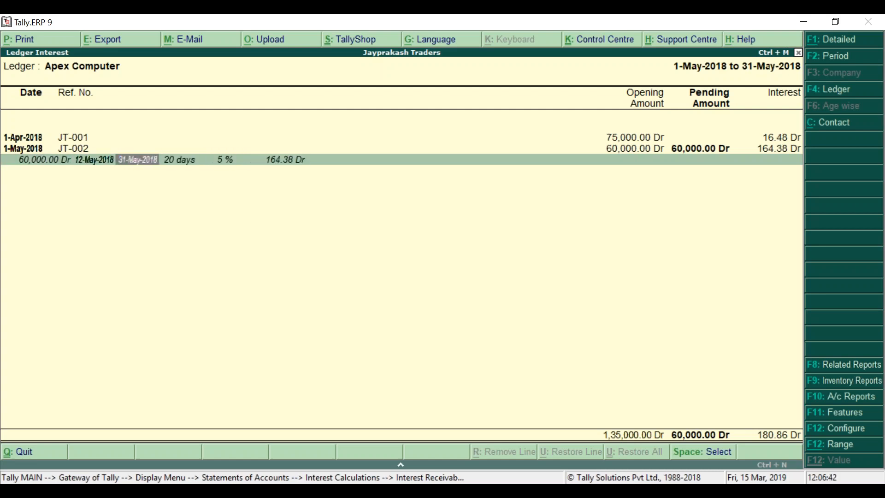
key(Right)
key(Right)
key(Right)
key(Right)
key(Right)
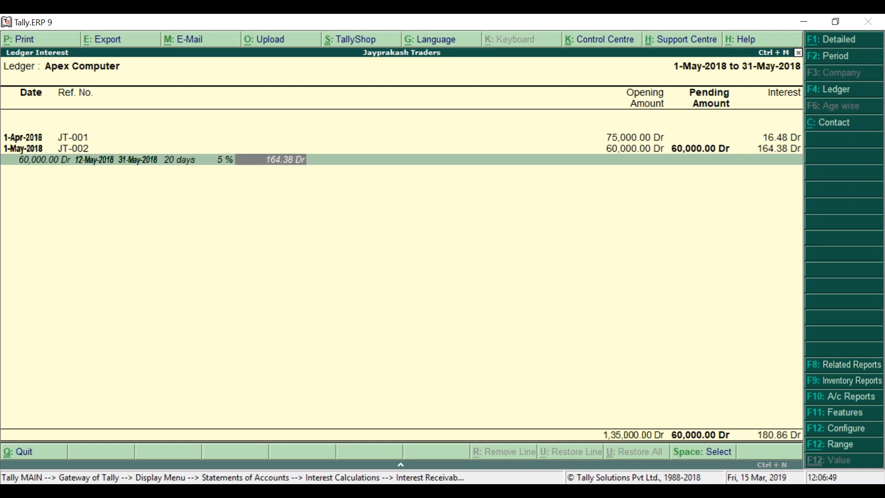
key(Left)
key(Left)
key(Left)
key(Left)
key(Left)
key(Right)
key(Right)
key(Right)
key(Right)
key(Left)
key(Left)
key(Left)
key(Left)
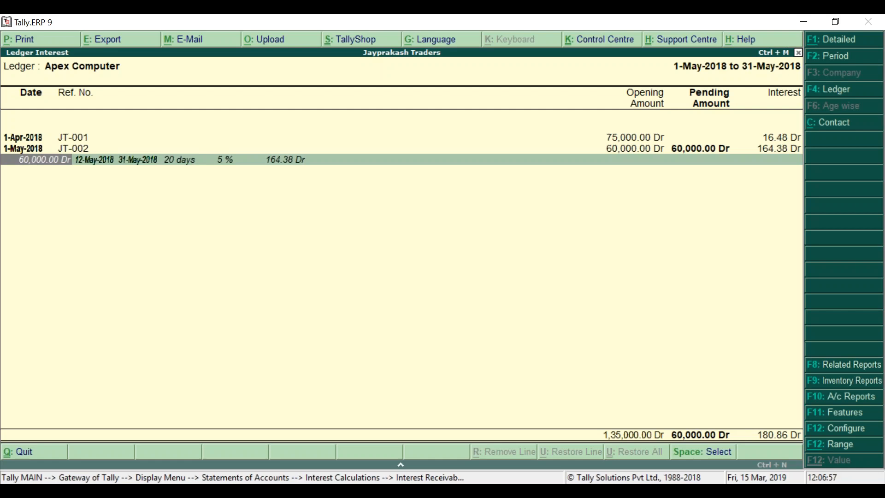
Close the interest report and bring up Accounts Info from the Gateway of Tally.
key(Escape)
key(Escape)
key(Escape)
key(Escape)
key(Escape)
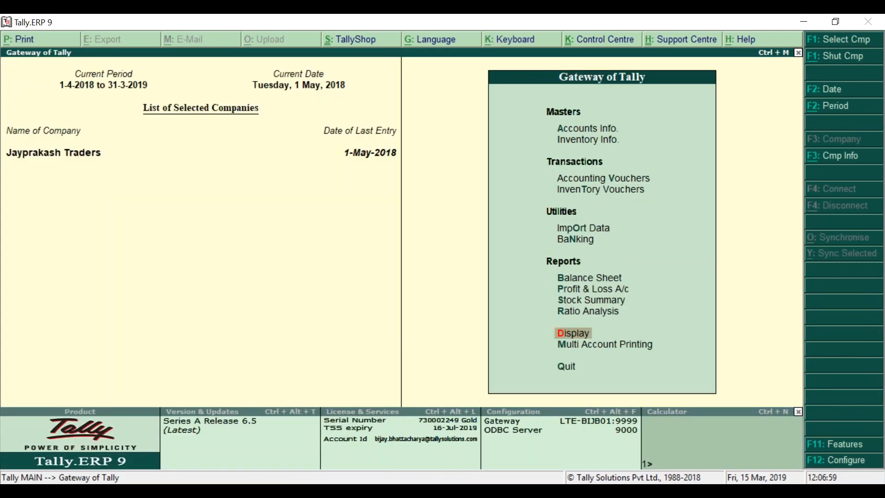
key(Up)
key(Up)
key(Up)
key(Up)
key(Up)
key(Up)
key(Up)
key(Up)
key(Up)
key(Up)
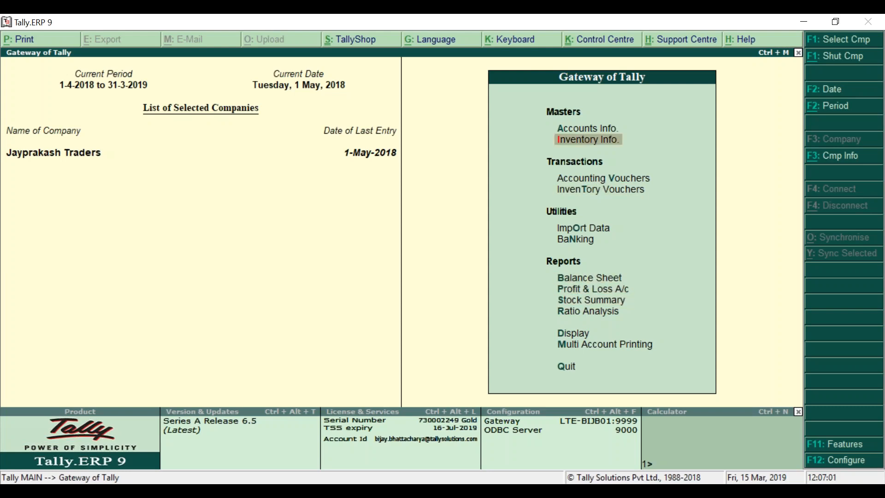
key(Return)
key(Down)
key(Up)
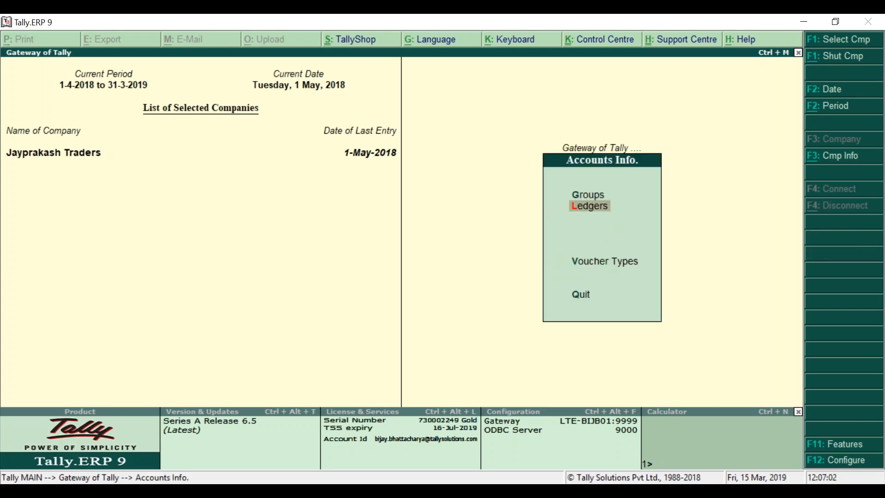
key(Return)
key(Down)
key(Return)
key(Down)
key(Down)
key(Return)
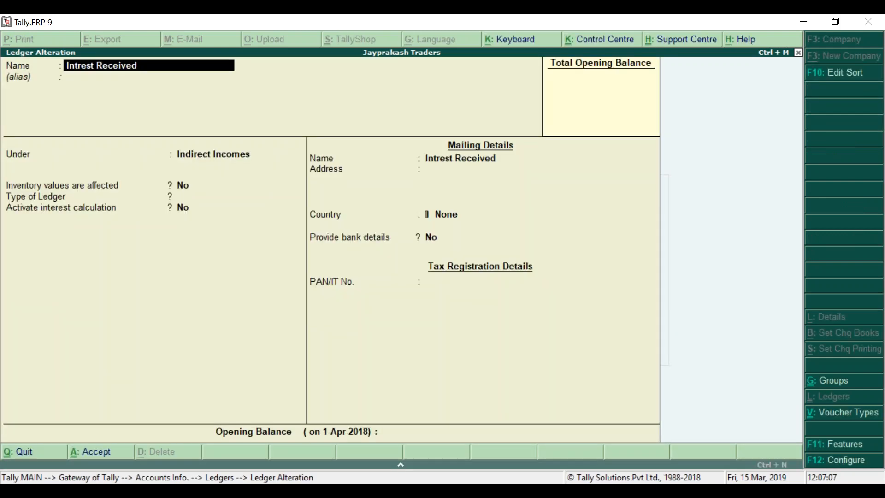
key(Escape)
Open the Apex Computer ledger for alteration and review its interest parameters on including the transaction date.
key(Up)
key(Up)
key(Return)
key(Return)
key(Return)
key(Return)
key(Return)
key(Return)
key(Return)
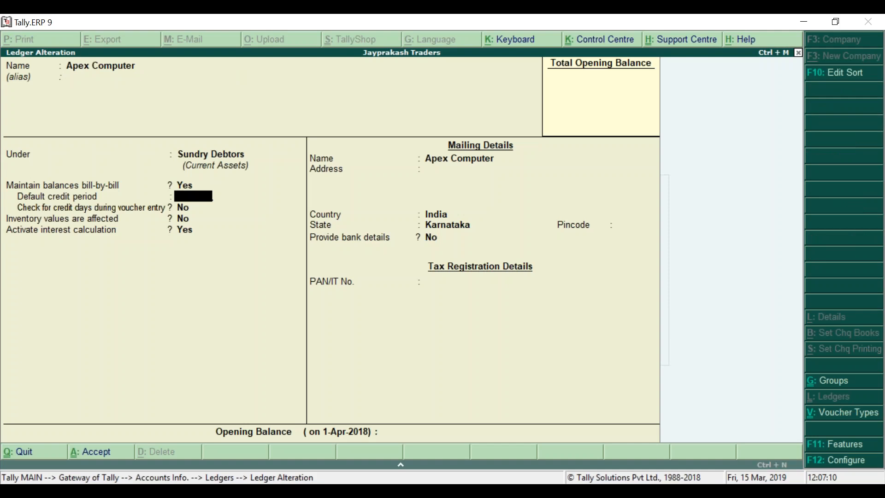
key(Return)
key(Return)
key(Return)
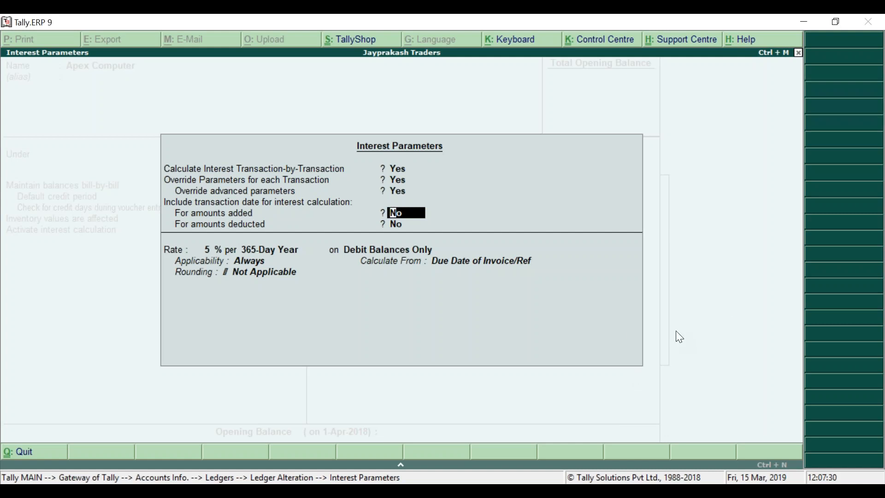
Leave the interest parameters, close the Apex Computer ledger without saving and return to the Gateway of Tally.
key(Return)
key(Return)
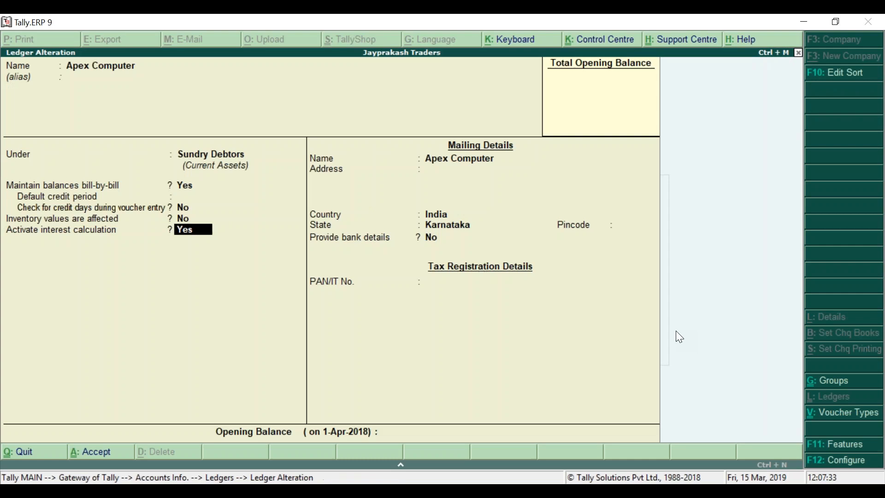
key(Escape)
key(Return)
key(Escape)
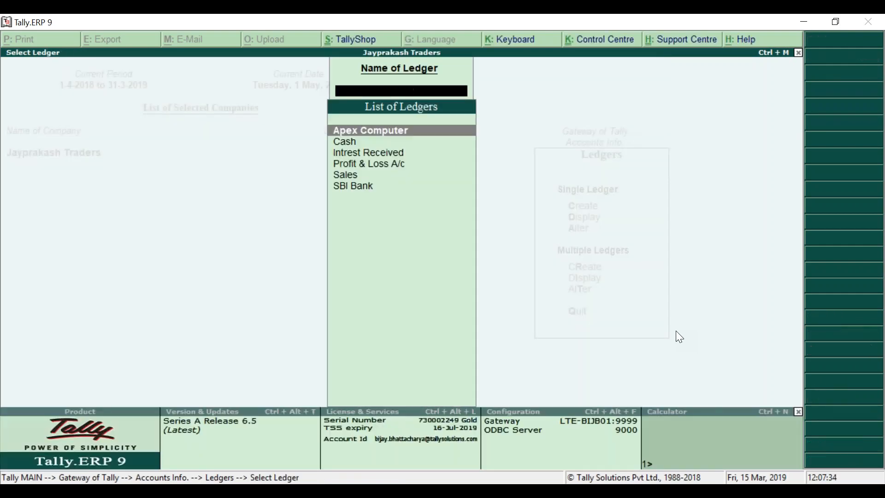
key(Escape)
key(Escape)
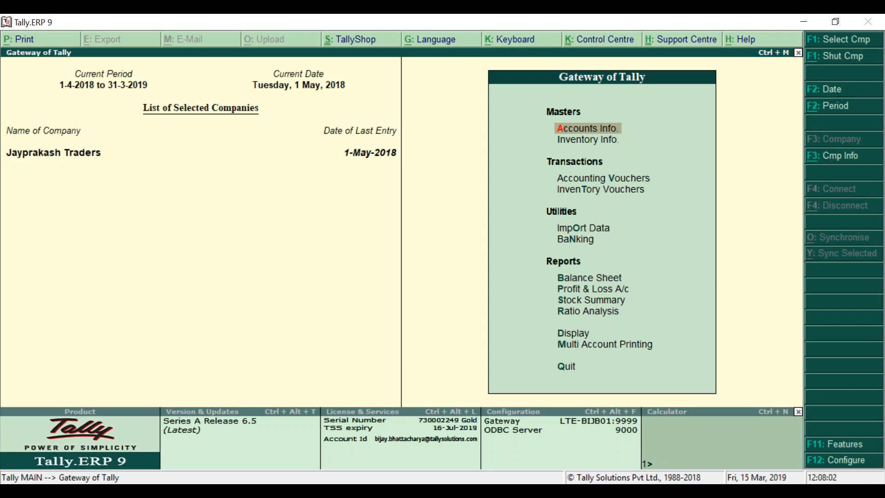
key(Return)
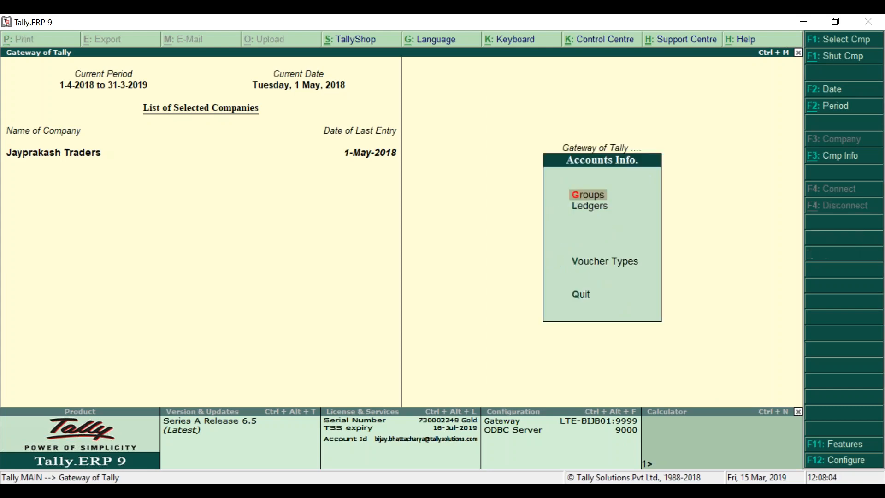
key(Down)
key(Return)
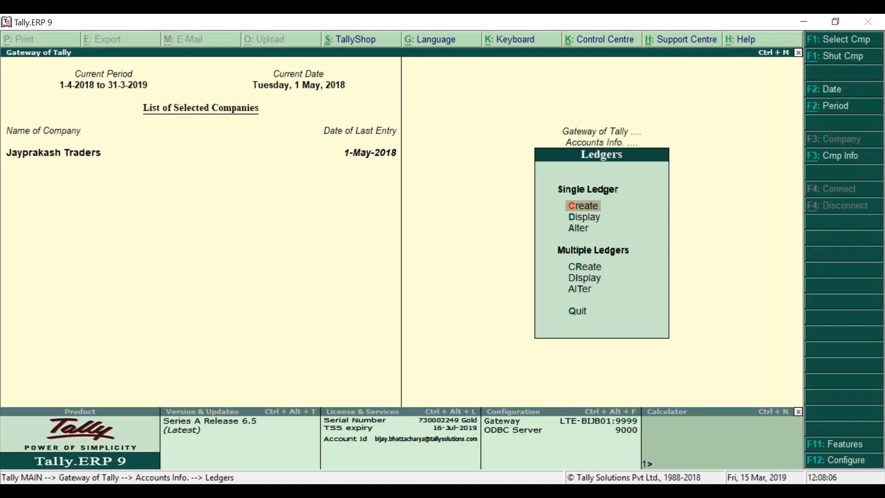
key(Return)
text(Shr)
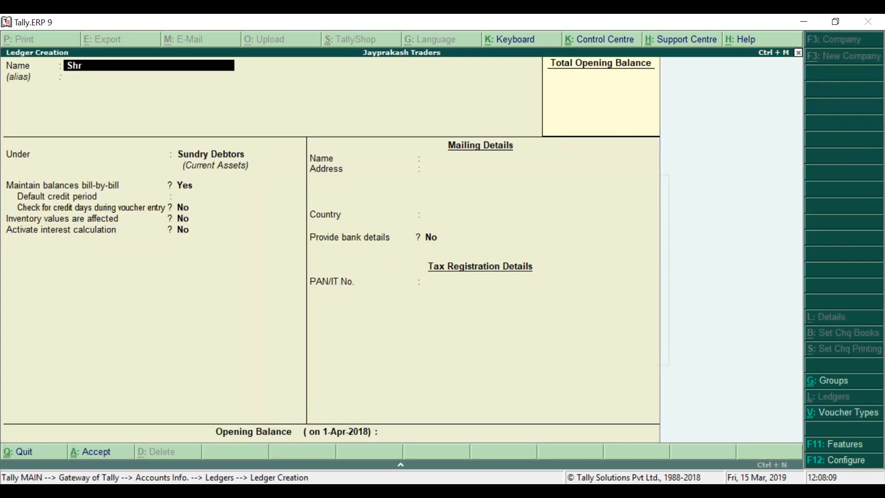
text(ee Ram Finance)
key(Return)
key(Return)
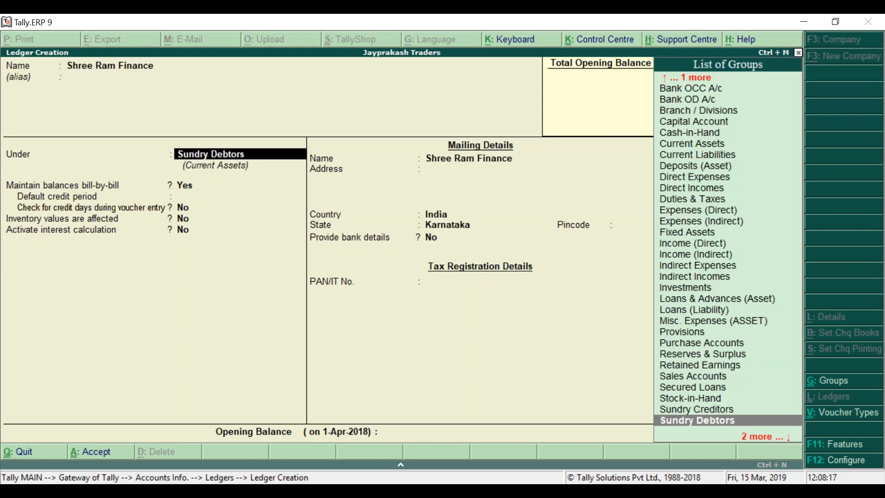
text(Uns)
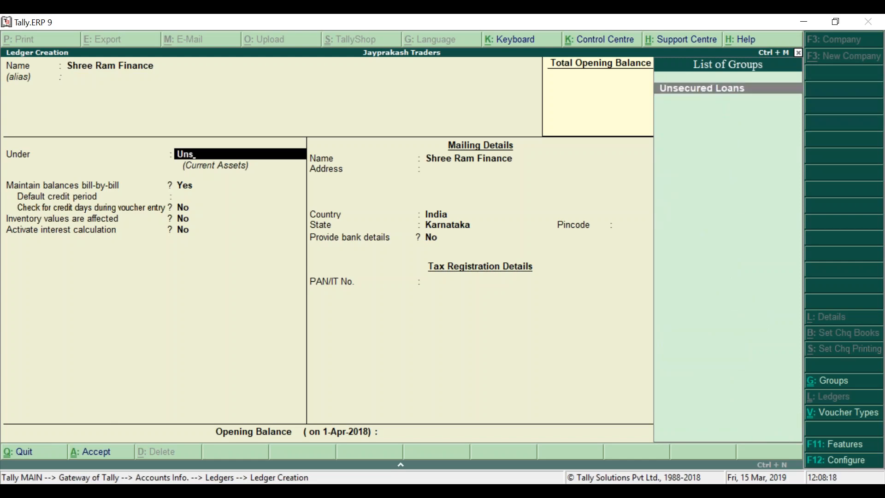
click(875, 253)
click(421, 331)
key(Escape)
key(y)
key(Escape)
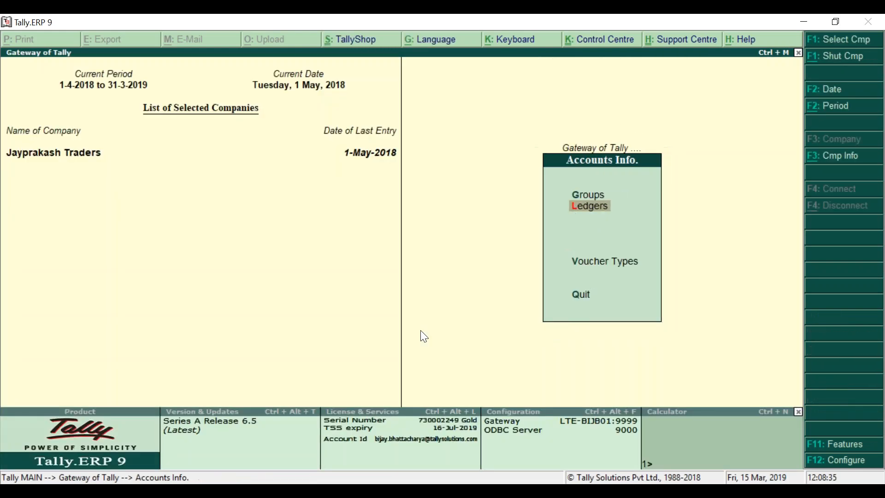
key(Escape)
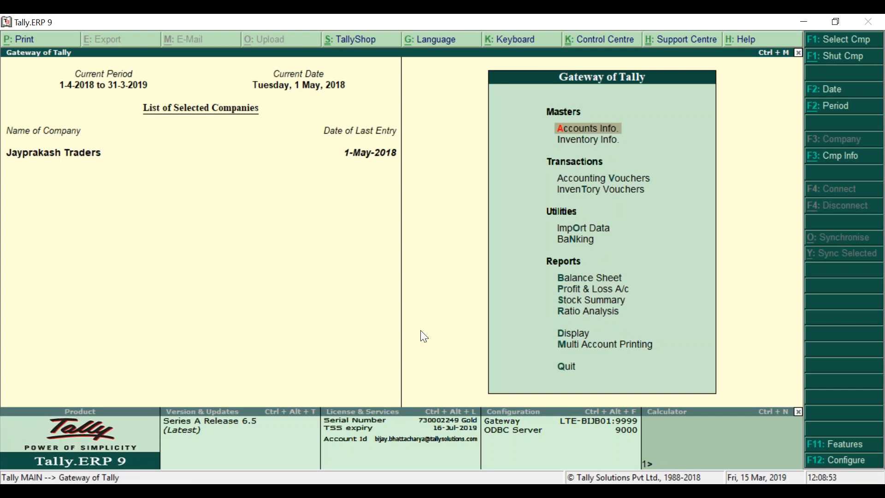
Start a new single ledger named Shree Ram Finance and place it under the Unsecured Loans group.
key(Return)
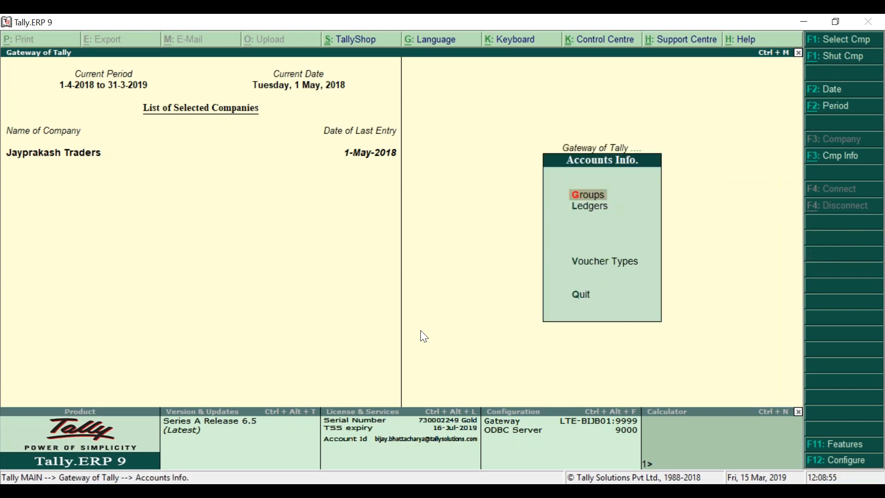
key(Down)
key(Return)
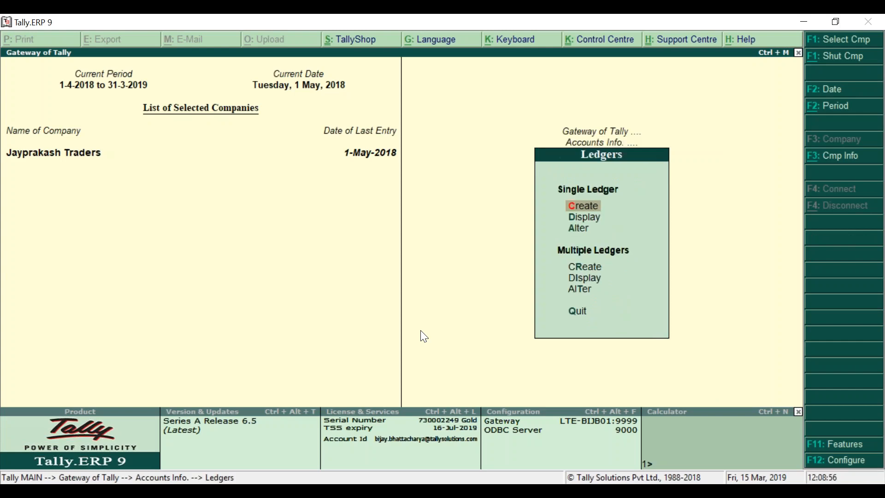
key(Return)
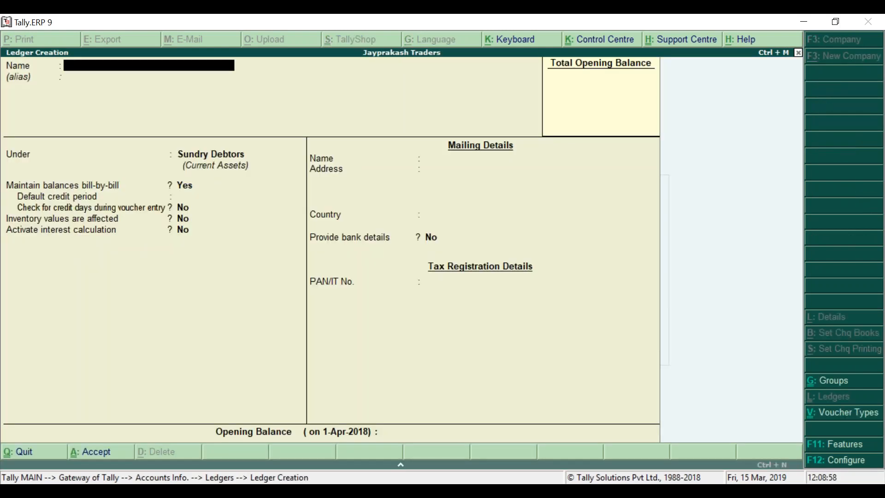
text(Shree Ram Fin)
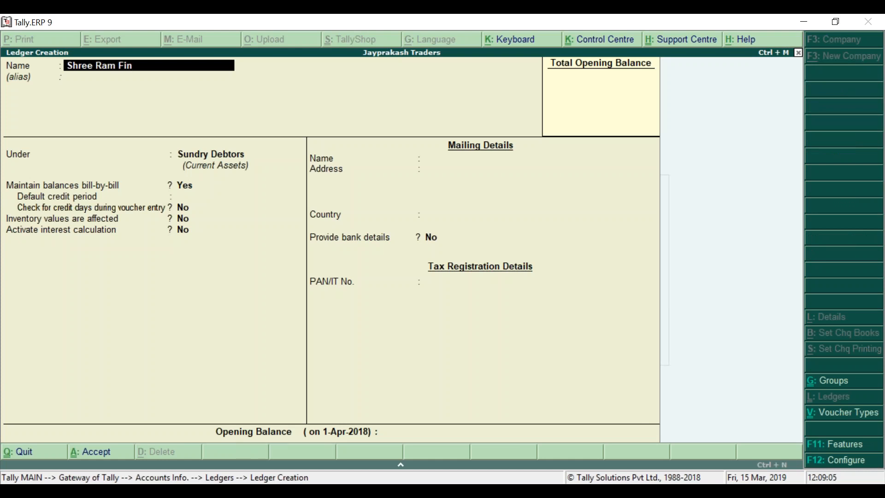
text(ance)
key(Return)
key(Return)
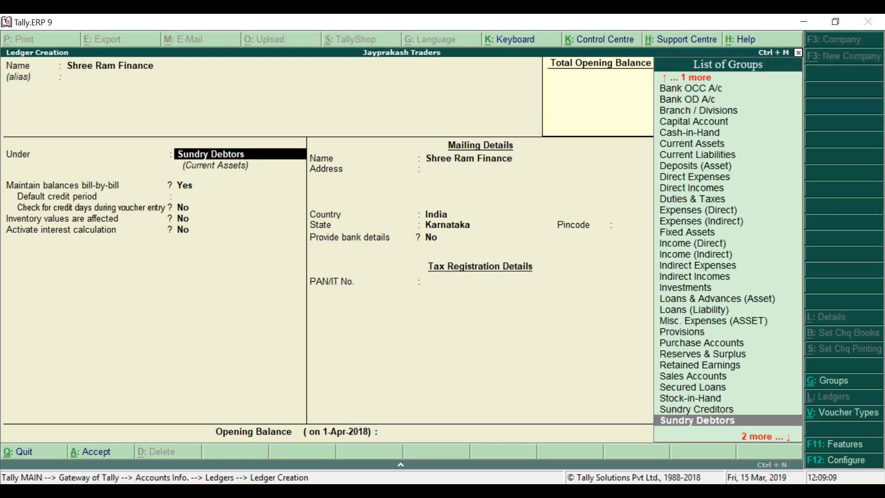
text(Un)
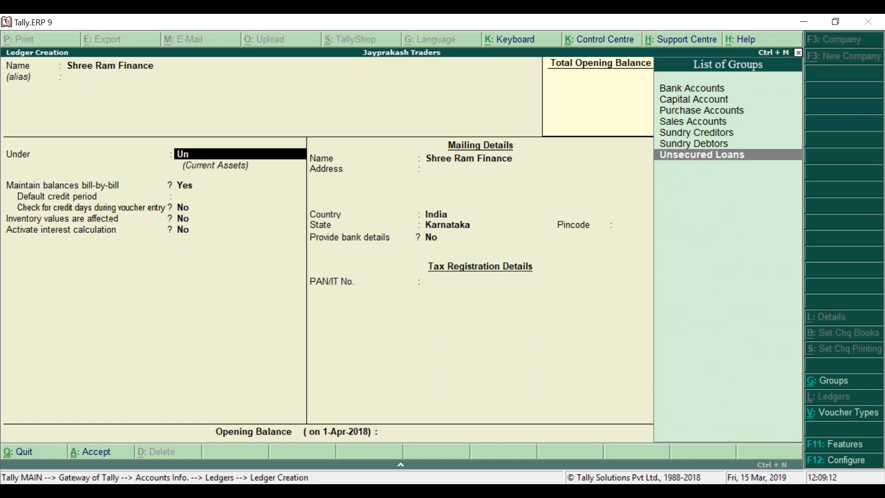
key(Return)
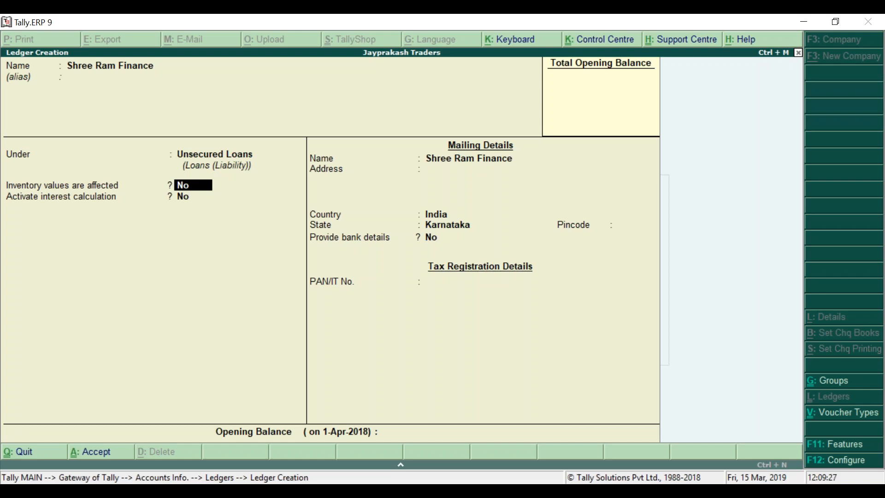
Activate interest calculation for the ledger, leaving the transaction date excluded for both amounts added and amounts deducted.
key(Return)
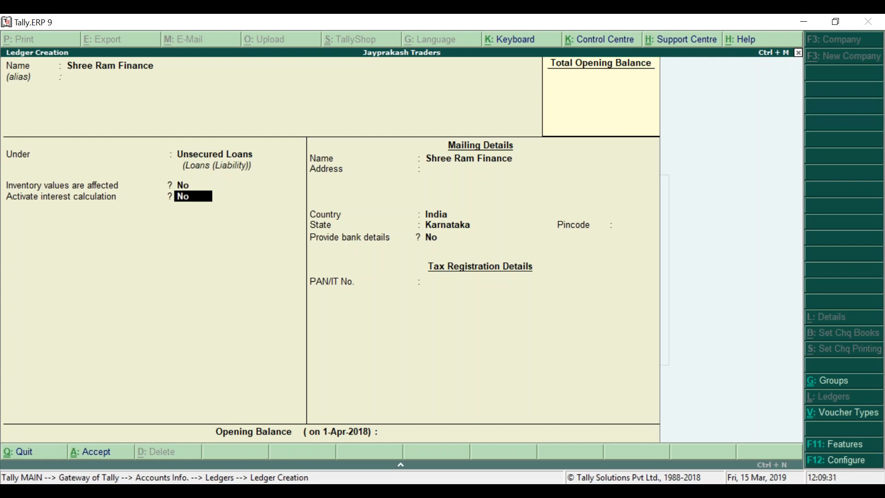
text(y)
key(Return)
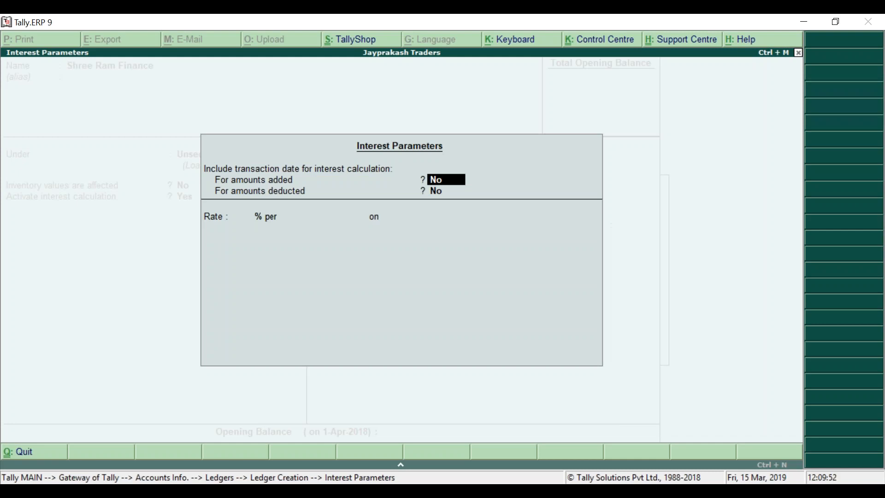
key(Return)
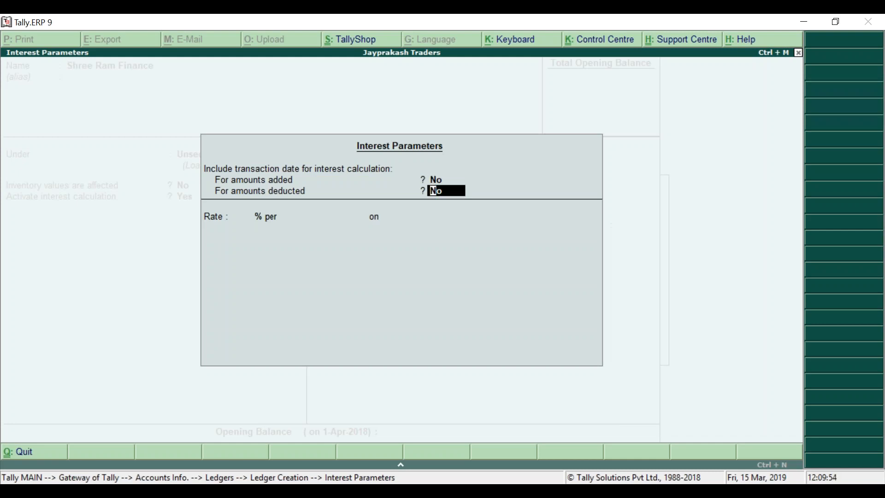
key(Return)
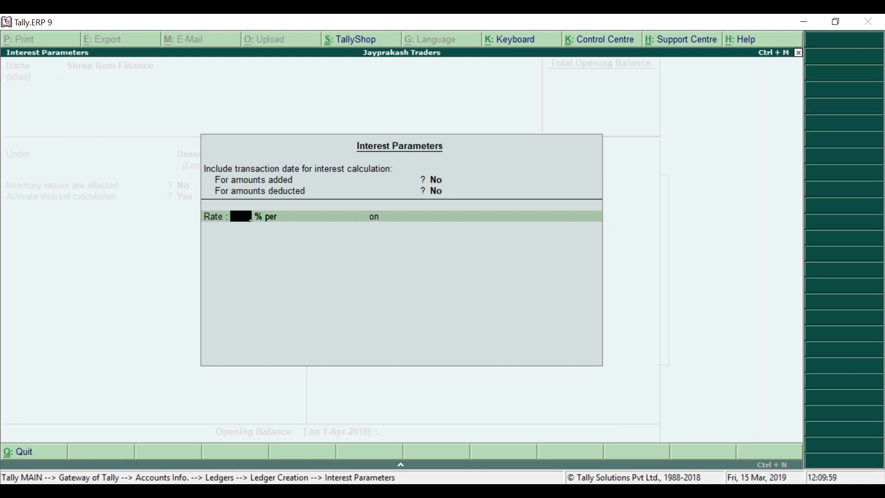
Set the interest rate to 11% per Calendar Year on Credit Balances Only.
text(11)
key(Return)
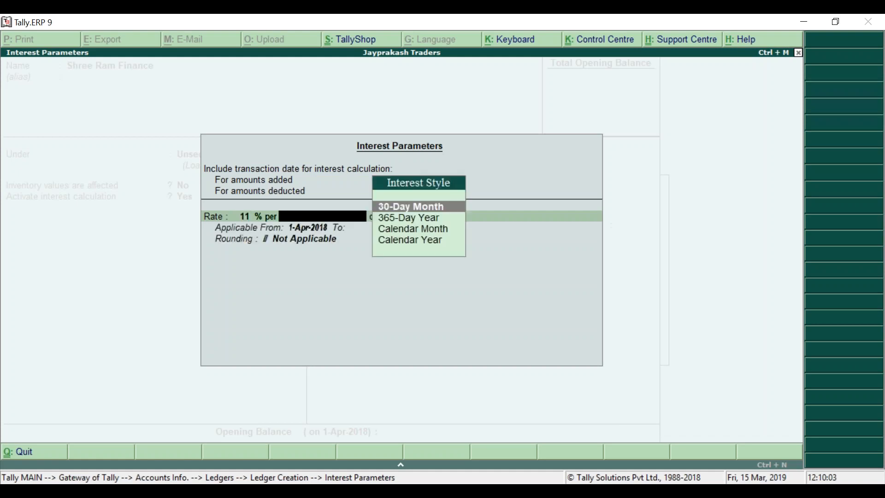
key(Down)
key(Down)
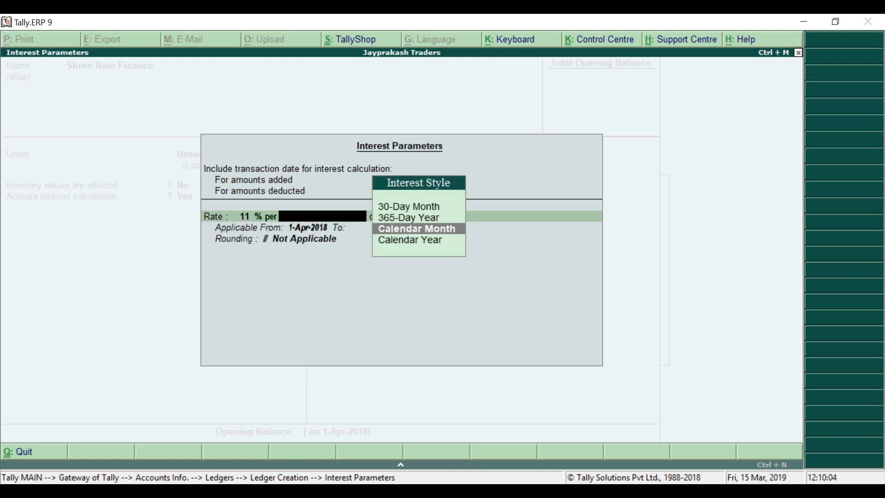
key(Down)
key(Return)
key(Down)
key(Down)
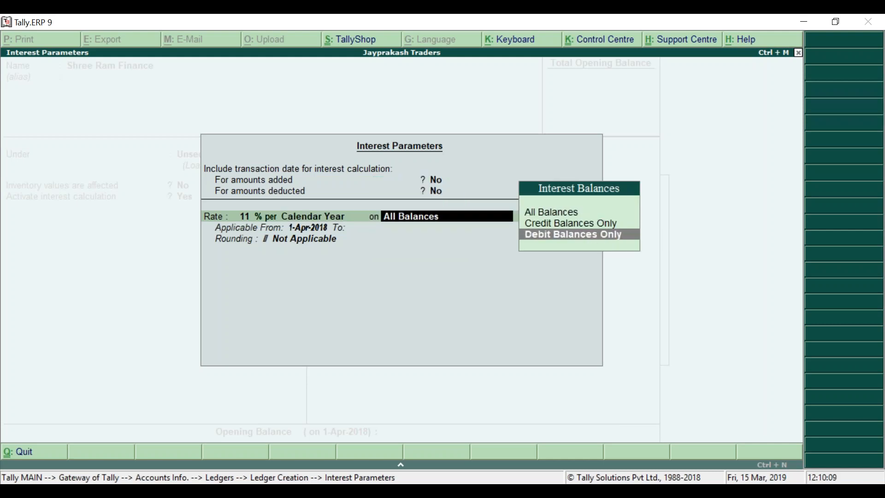
key(Up)
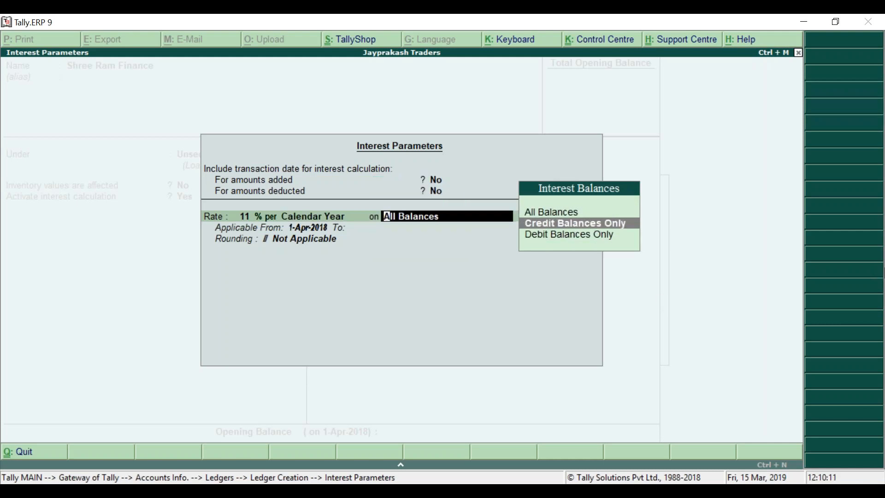
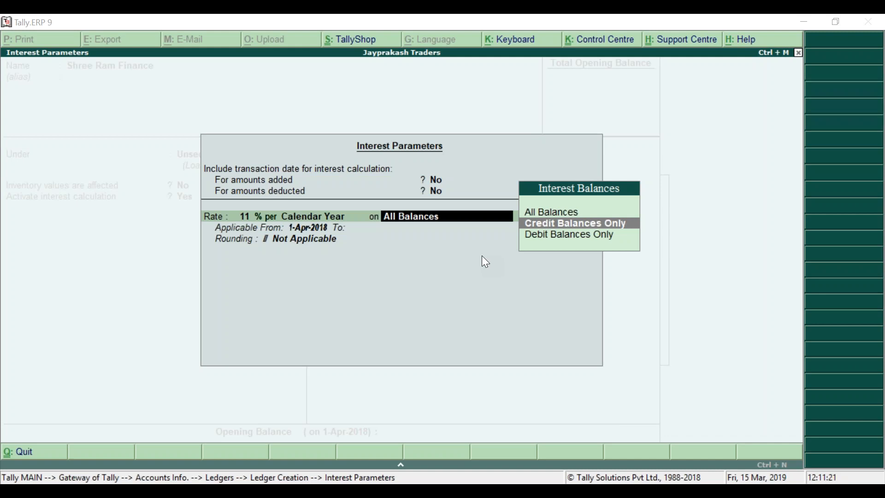
key(Return)
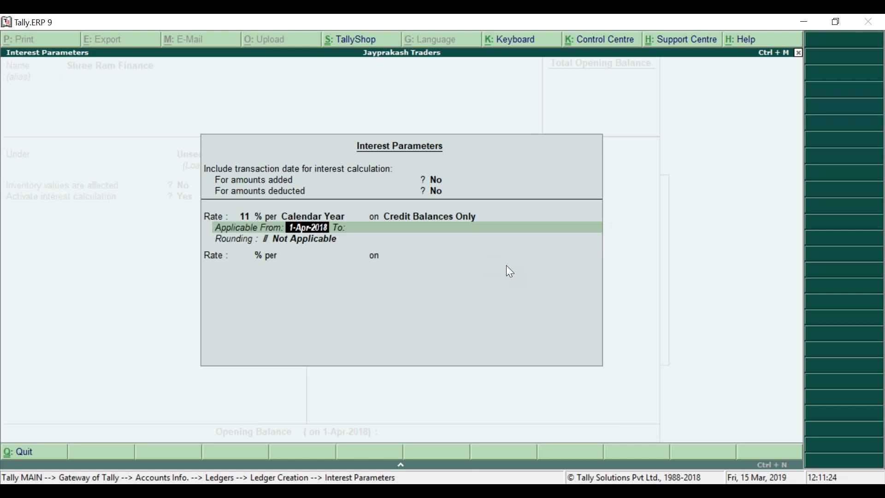
Make the rate applicable from 1-Apr-2018 to 31-Mar-2019 with rounding Not Applicable.
key(Return)
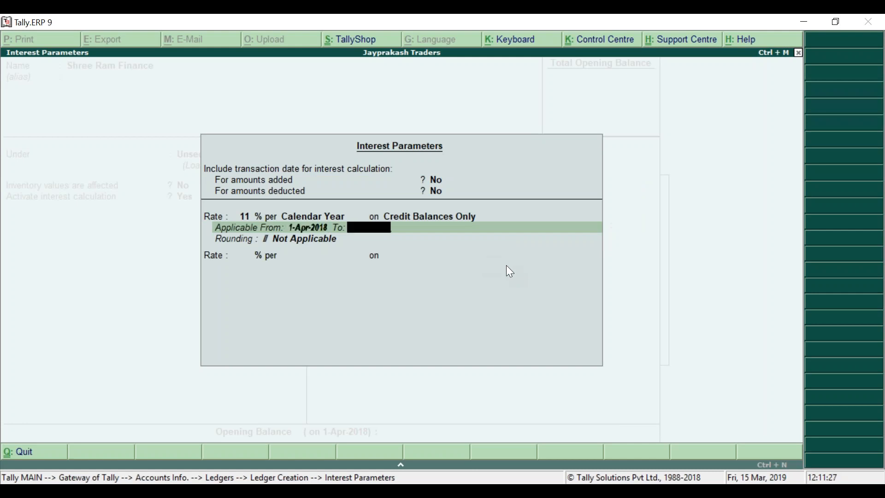
text(31-3)
key(Return)
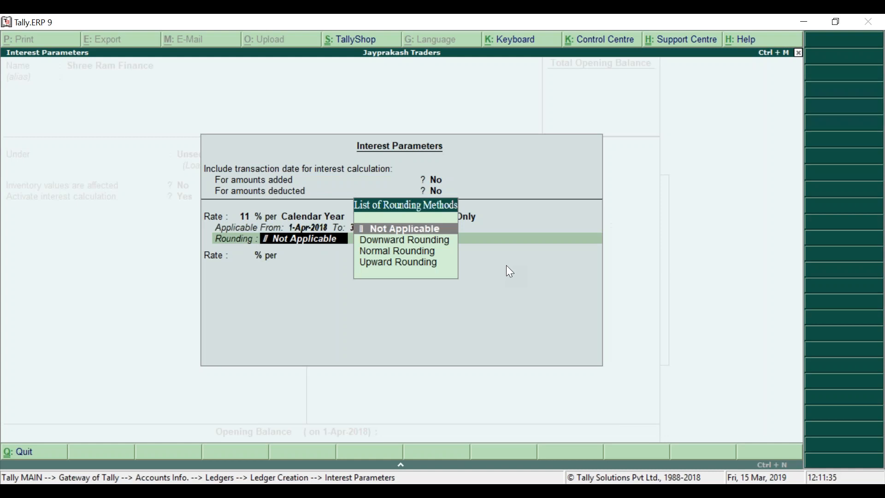
key(BackSpace)
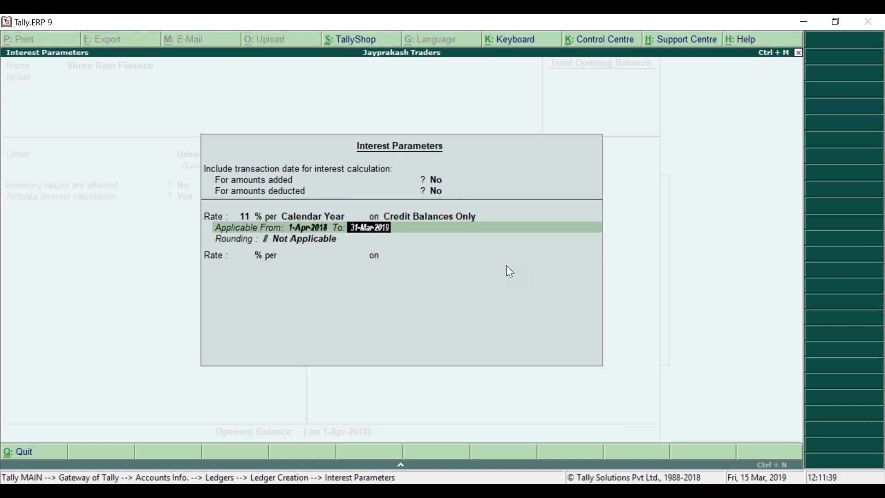
key(Return)
key(Return)
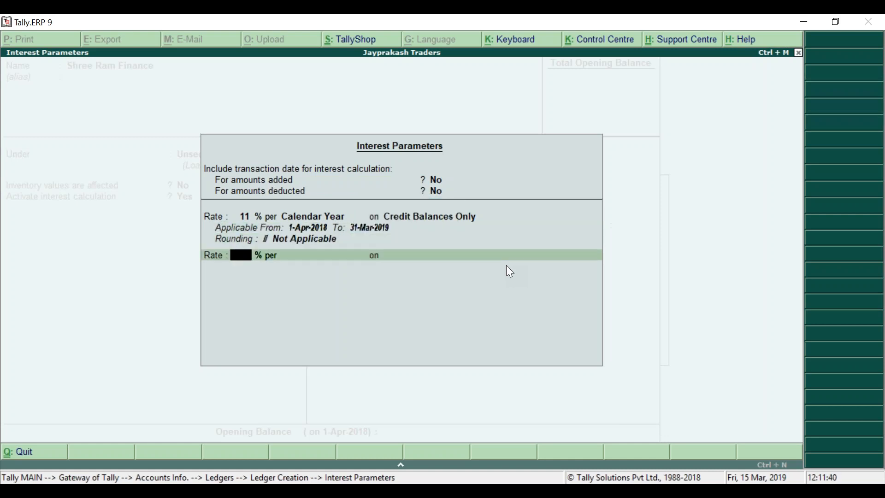
Finish the interest parameters, save the Shree Ram Finance ledger without an opening balance and return to the Gateway of Tally.
key(Return)
key(Return)
key(Return)
key(Return)
key(Return)
key(Return)
key(Return)
key(Return)
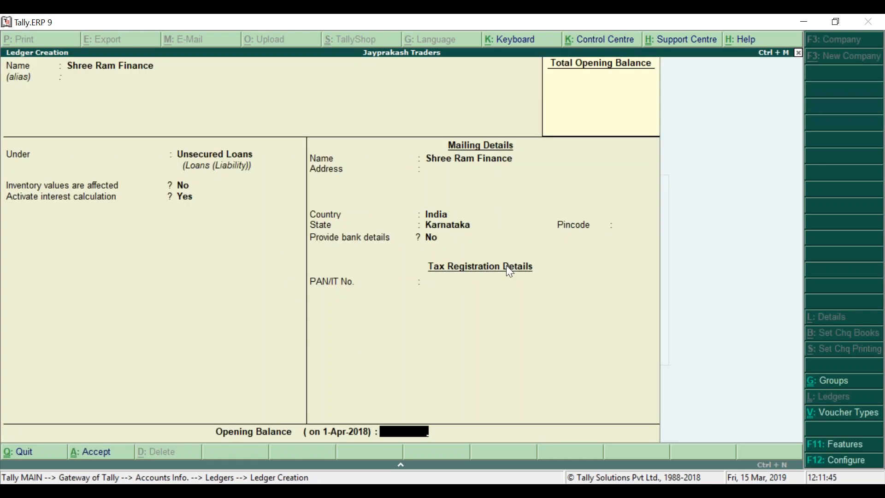
key(Return)
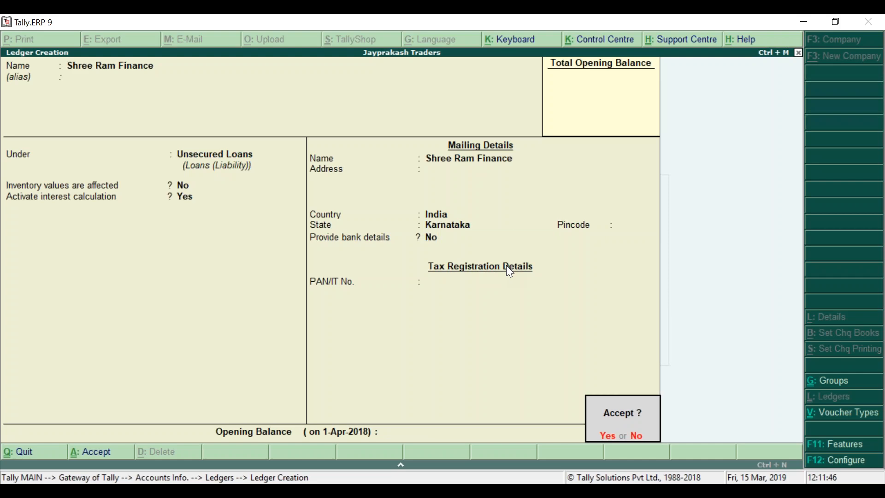
key(Return)
key(Escape)
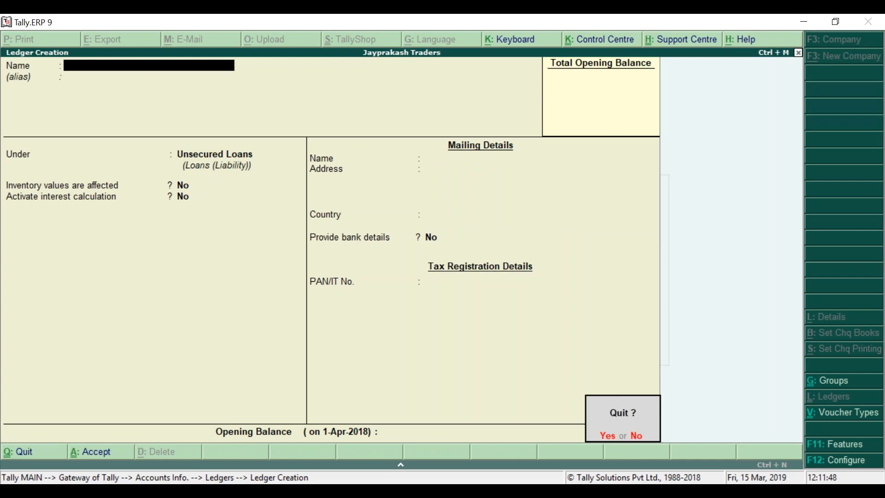
key(Return)
key(Escape)
key(Escape)
Start a new receipt voucher dated 1-Apr-2018.
click(603, 178)
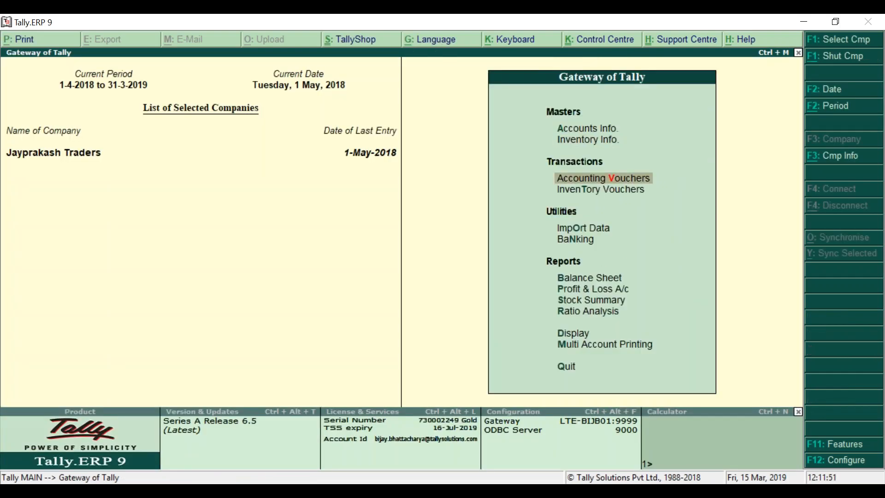
key(Return)
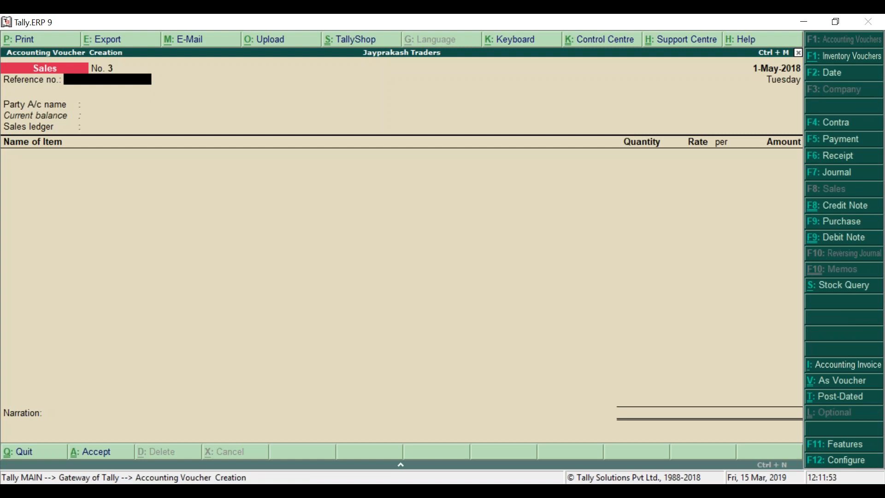
key(F6)
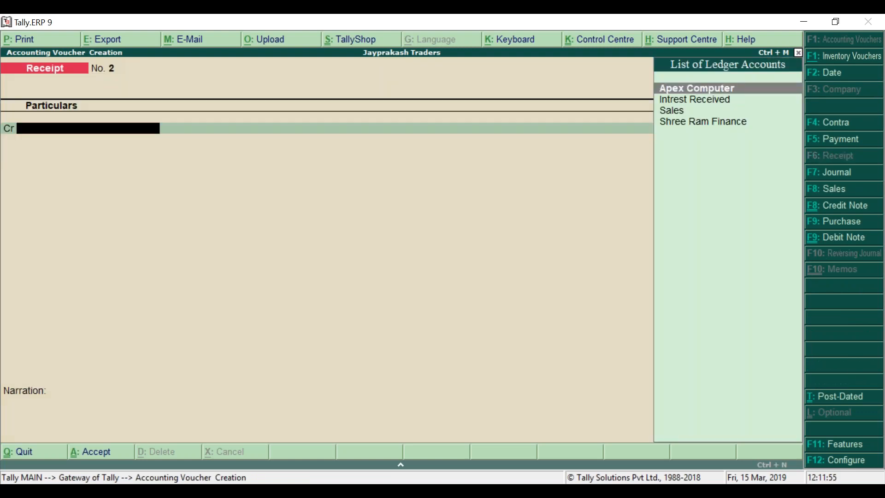
key(Down)
key(Down)
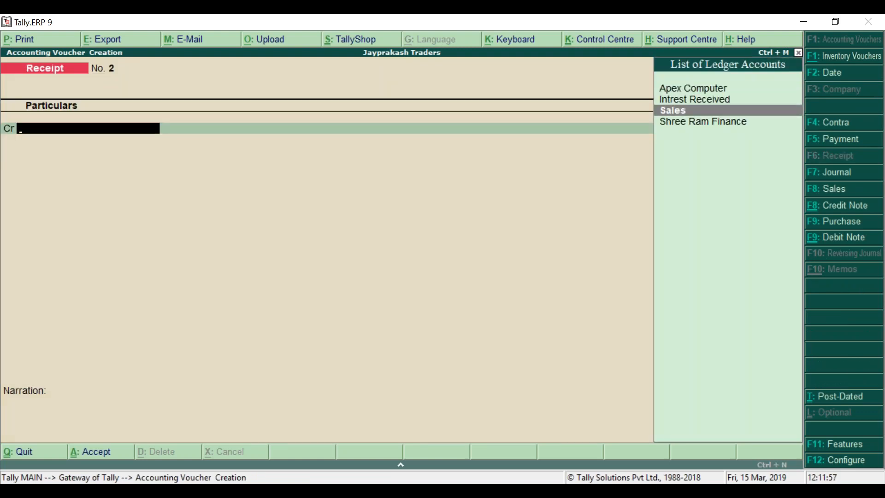
key(F2)
text(01-04)
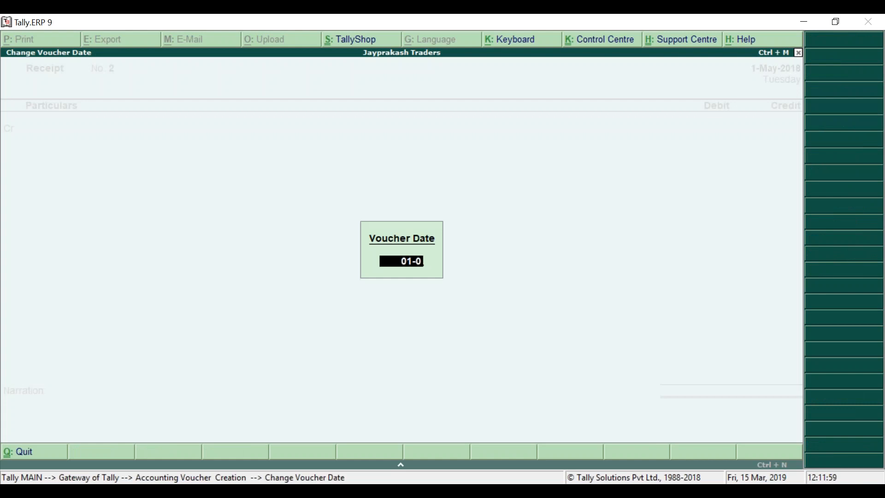
key(Return)
Credit Shree Ram Finance with 50,000 in the receipt voucher.
text(Sh)
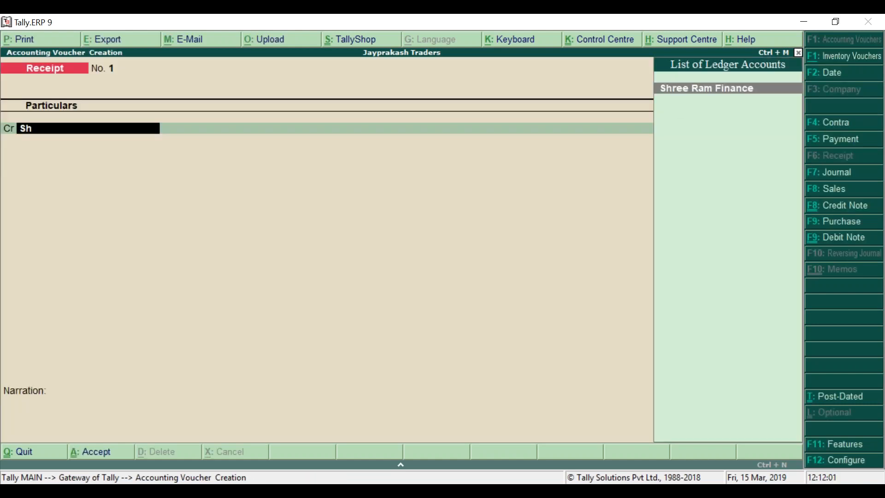
key(Return)
text(50000)
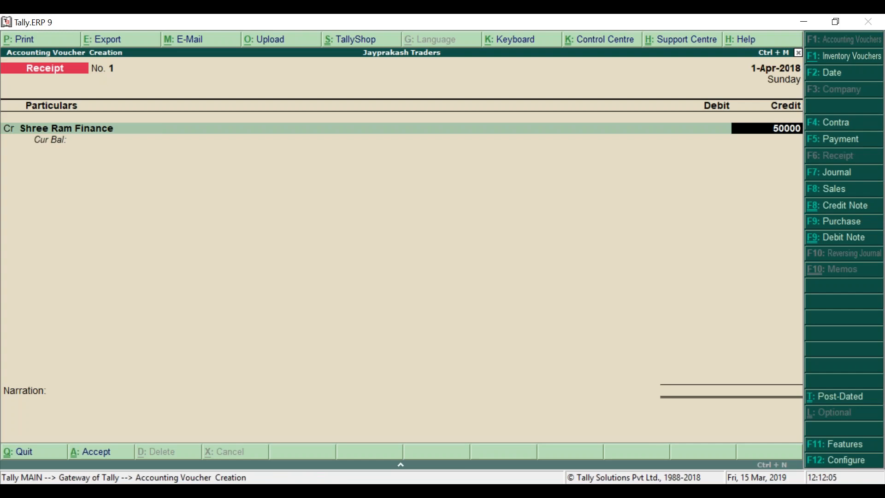
key(Return)
key(Return)
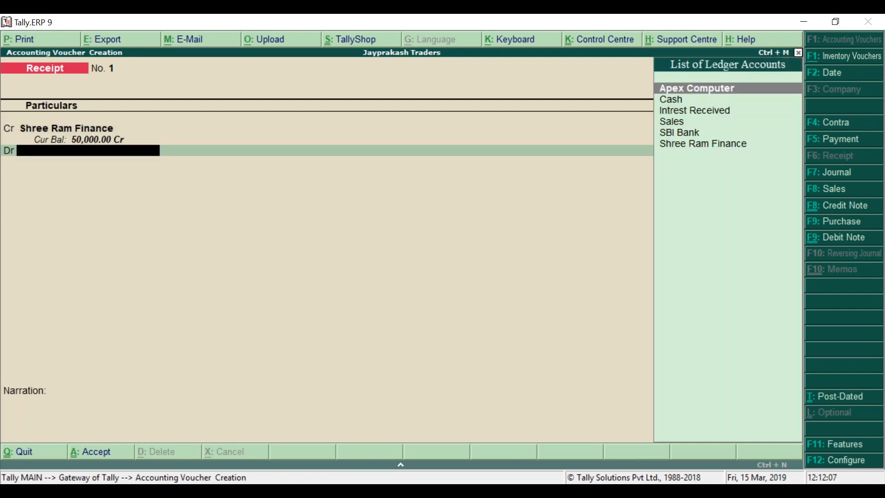
Debit SBI Bank with the full 50,000 in the receipt voucher.
key(Down)
key(Down)
key(Down)
key(Down)
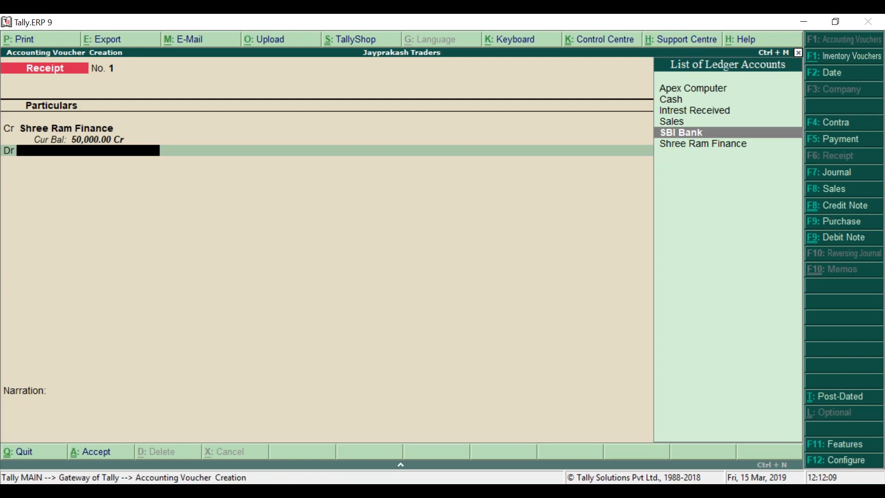
key(Return)
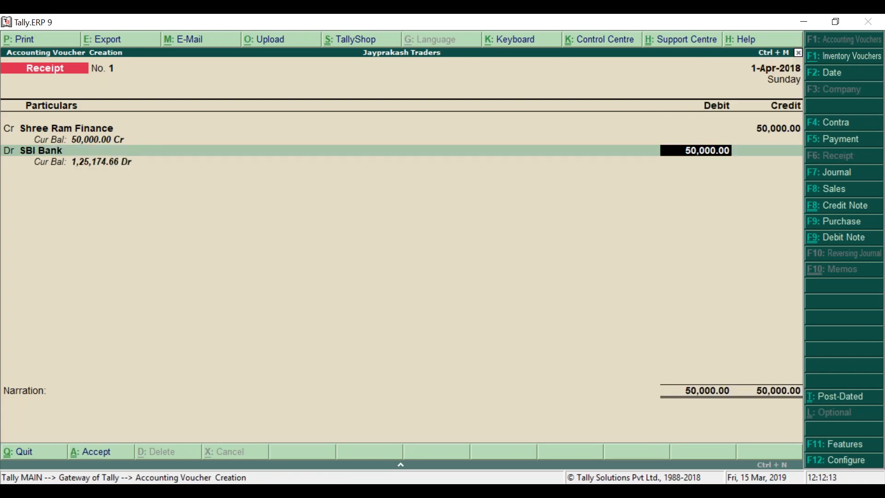
key(Return)
key(Return)
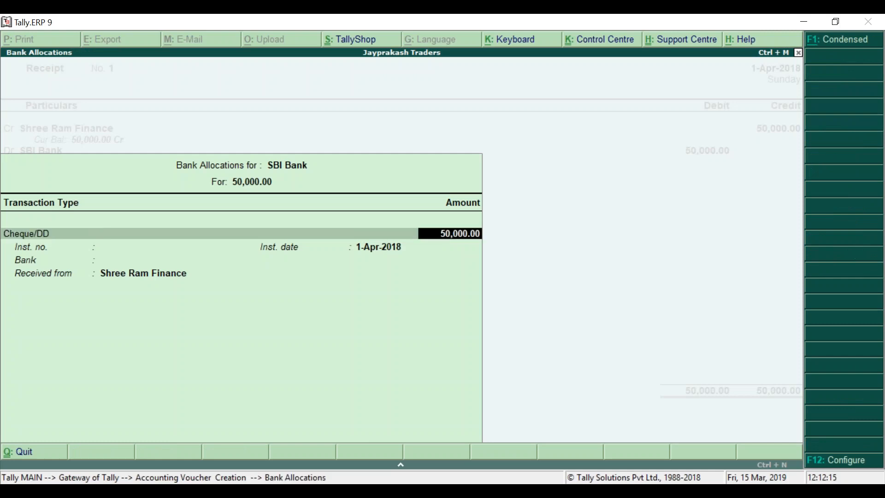
Keep the default Cheque/DD bank allocation dated 1-Apr-2018, save the receipt without a narration and return to the Gateway of Tally.
key(Return)
key(Return)
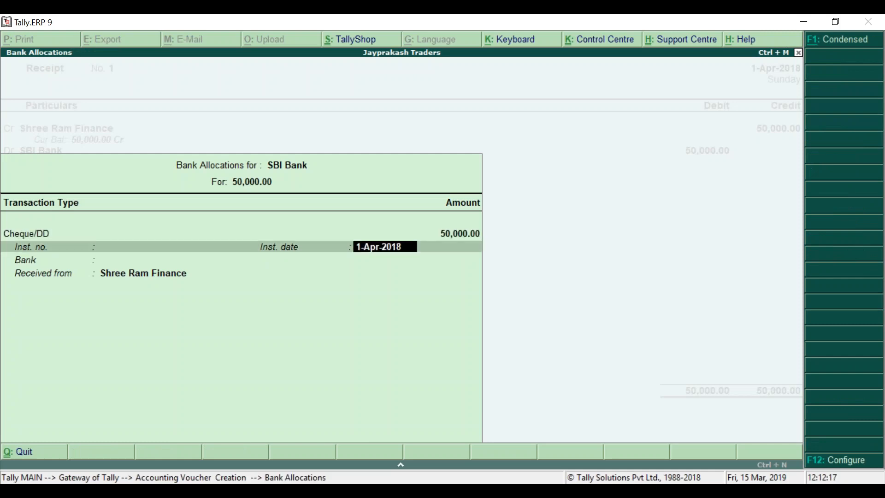
key(Return)
key(BackSpace)
key(BackSpace)
key(Return)
key(Return)
key(Return)
key(Return)
key(Return)
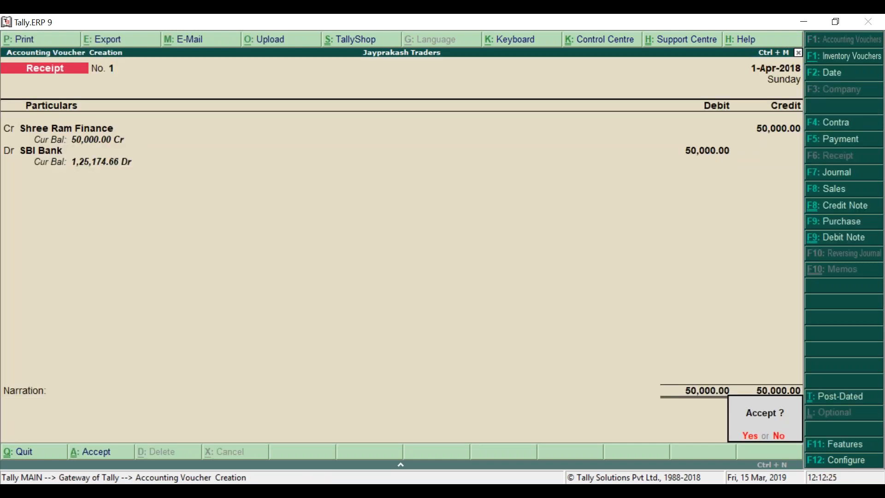
key(Return)
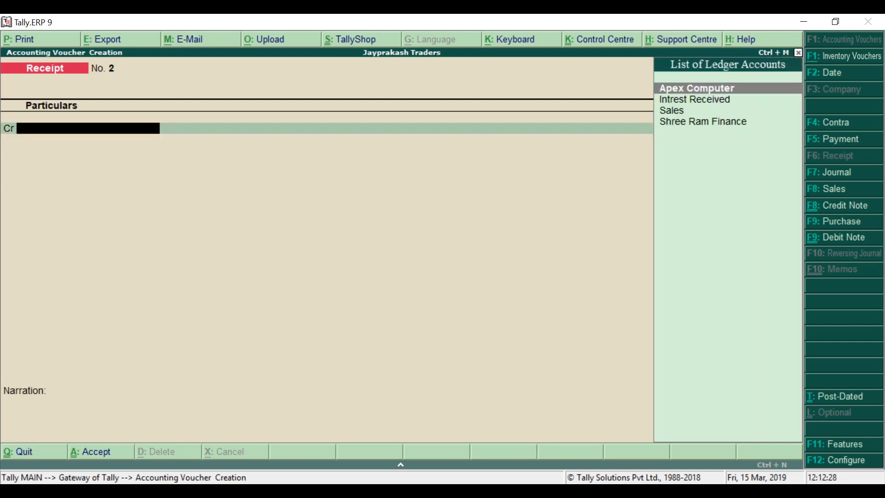
key(Escape)
key(Return)
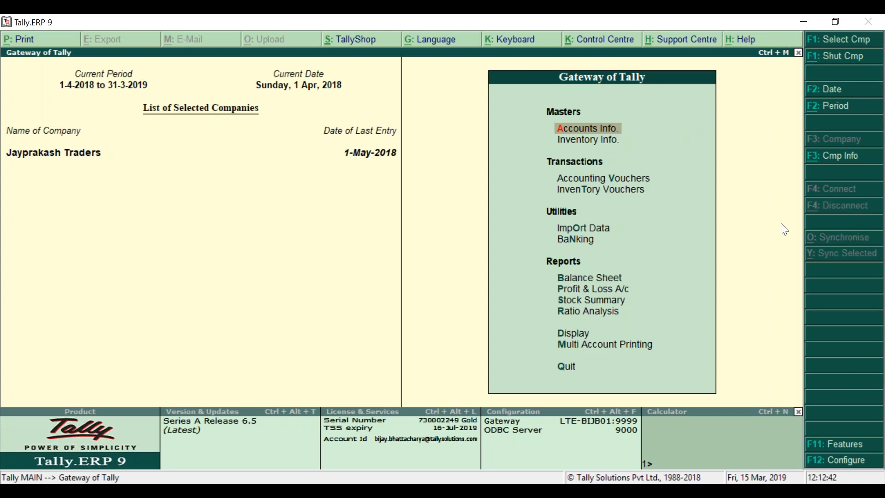
Open the Interest Calculations reports within the Statements of Accounts.
key(Down)
key(Down)
key(Down)
key(Down)
key(Down)
key(Down)
key(Down)
key(Down)
key(Down)
key(Down)
key(Return)
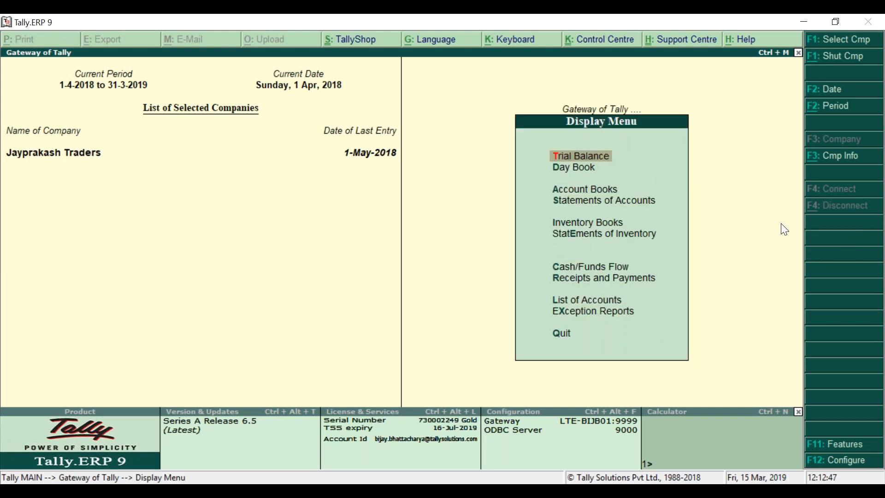
key(Down)
key(Down)
key(Down)
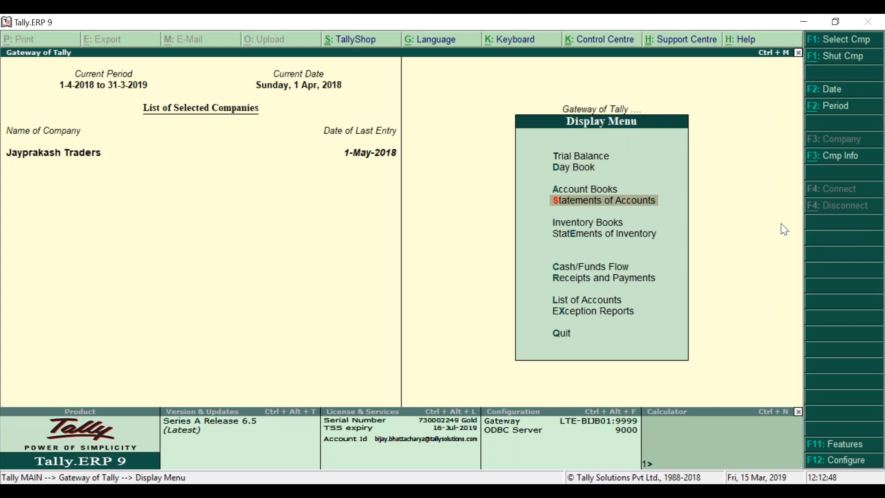
key(Return)
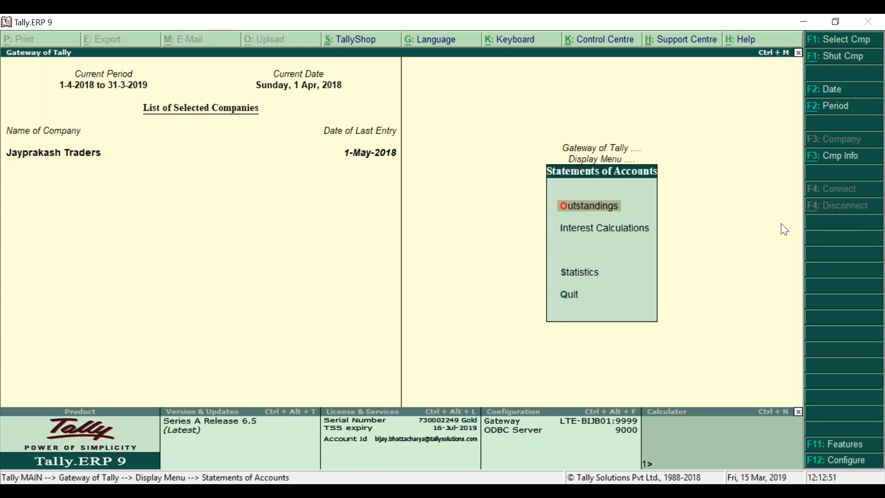
key(Down)
key(Return)
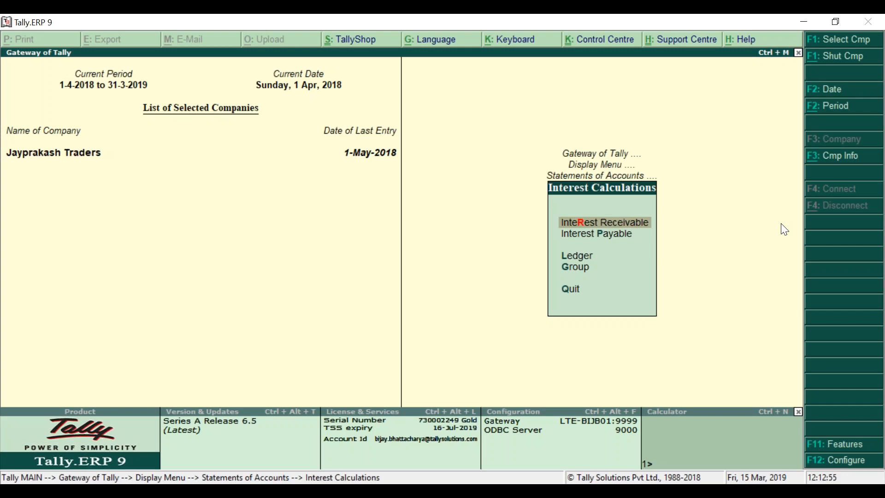
key(Down)
key(Up)
key(Down)
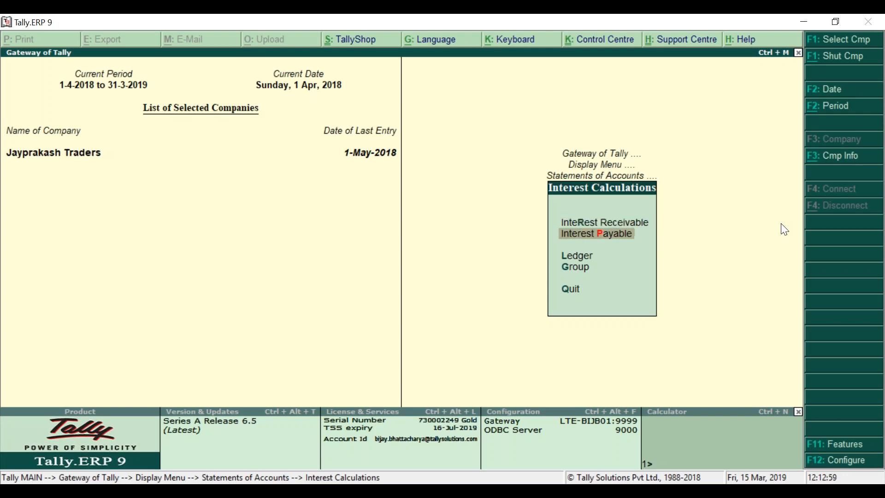
key(Up)
key(Down)
key(Up)
key(Down)
key(Up)
key(Down)
key(Up)
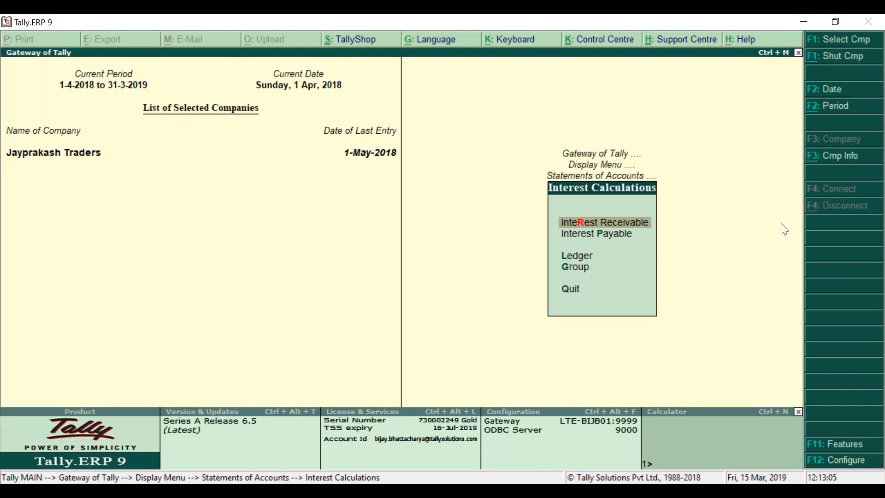
Display the ledger interest report for Shree Ram Finance.
key(Down)
key(Down)
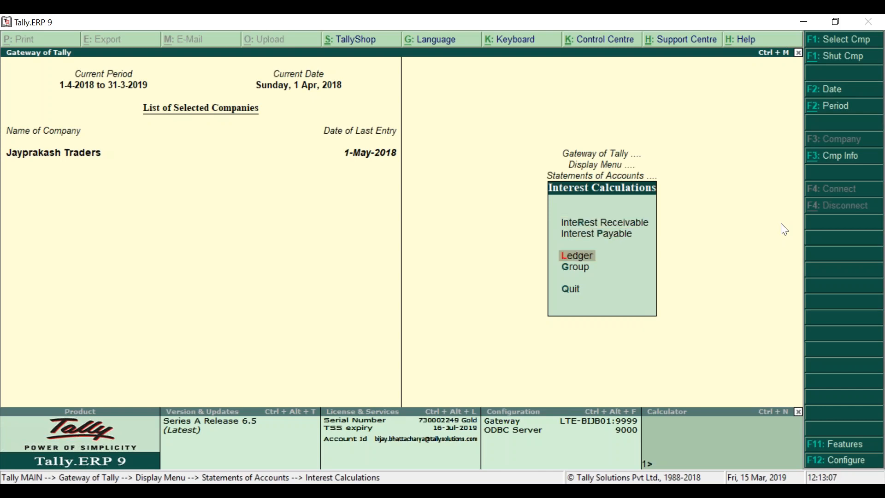
key(Return)
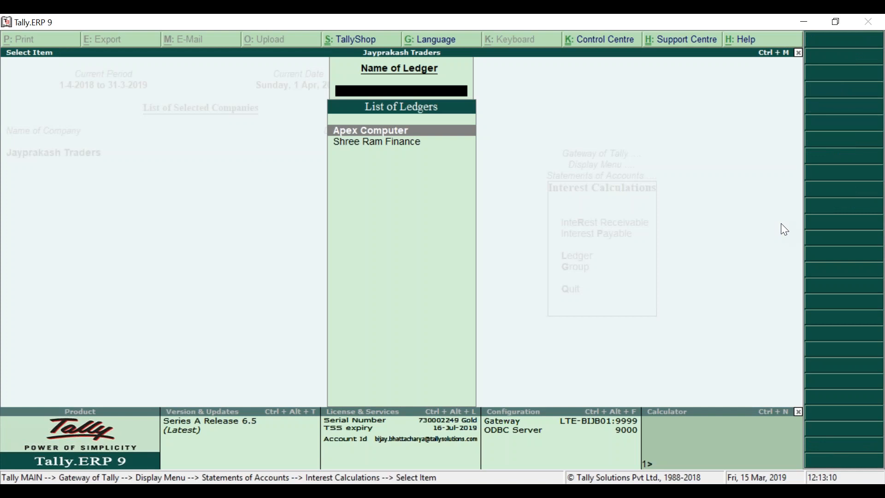
key(Down)
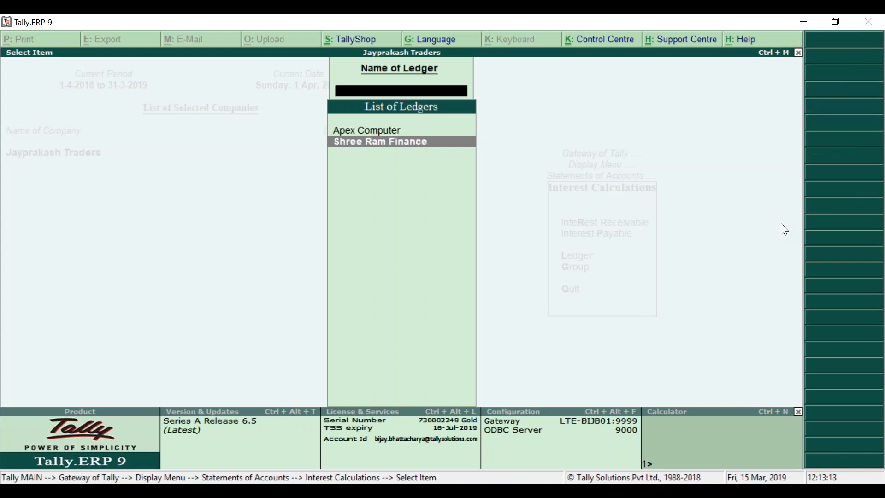
key(Return)
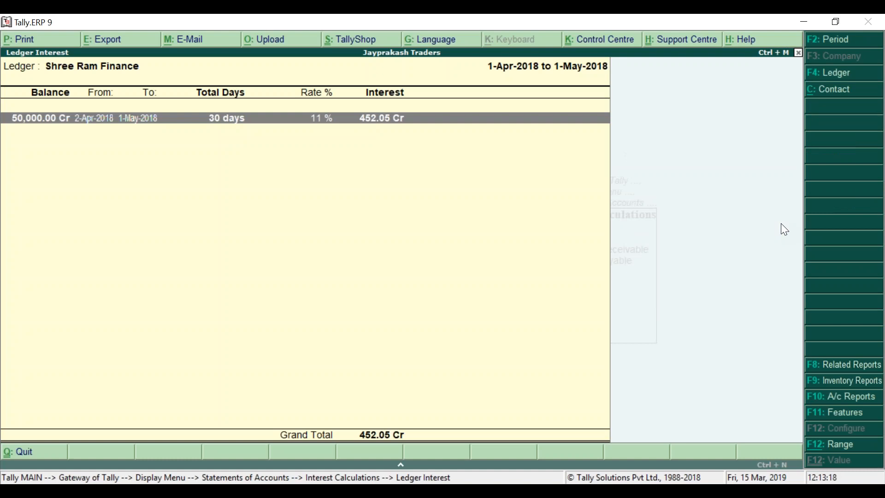
Set the interest report period from 1-4-2018 to 30-4-2018, check the interest and return to the Gateway of Tally.
key(Return)
key(Escape)
key(F2)
key(Return)
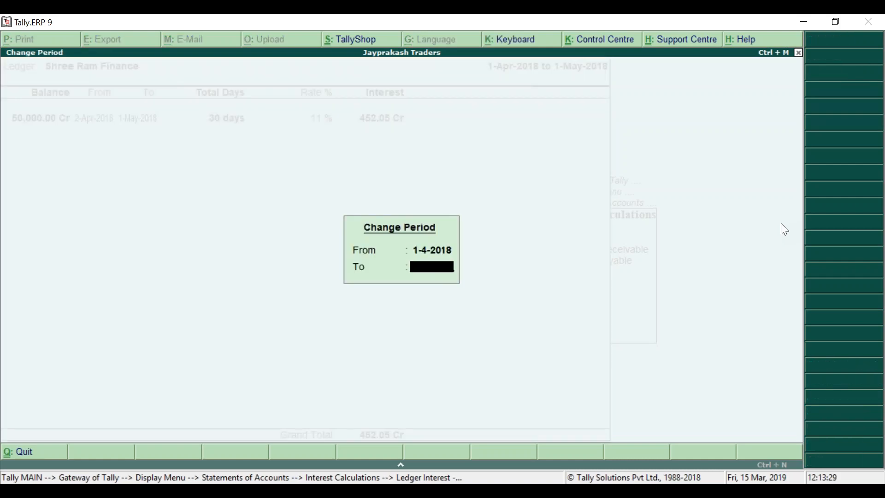
text(30-04)
key(Return)
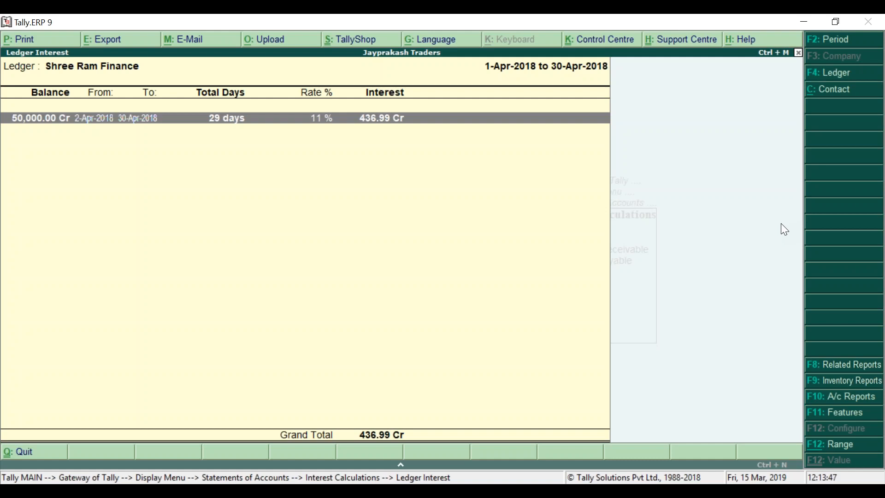
key(Escape)
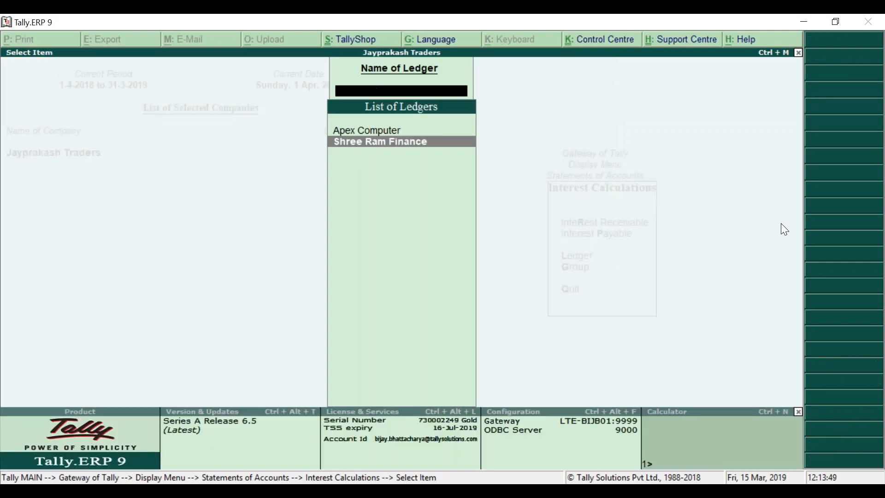
key(Escape)
key(Escape)
key(Escape)
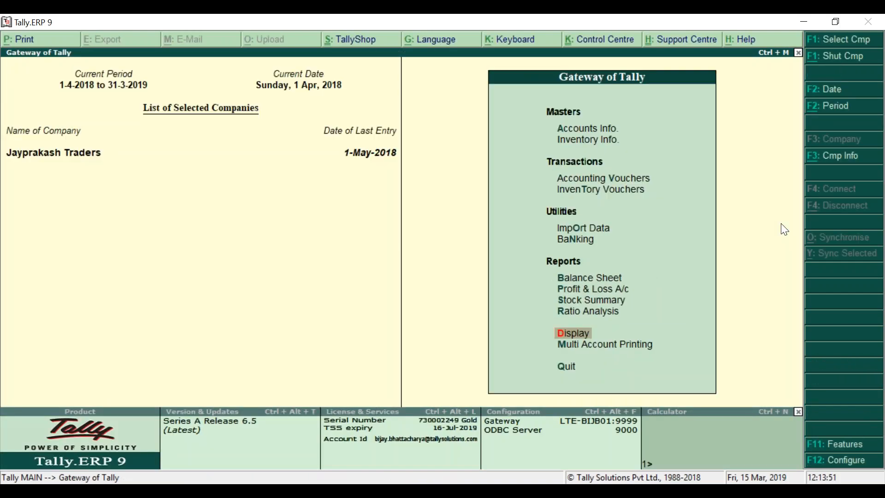
Open the Credit Note voucher type for alteration from the accounts masters.
key(Up)
key(Up)
key(Up)
key(Up)
key(Up)
key(Up)
key(Up)
key(Up)
key(Up)
key(Up)
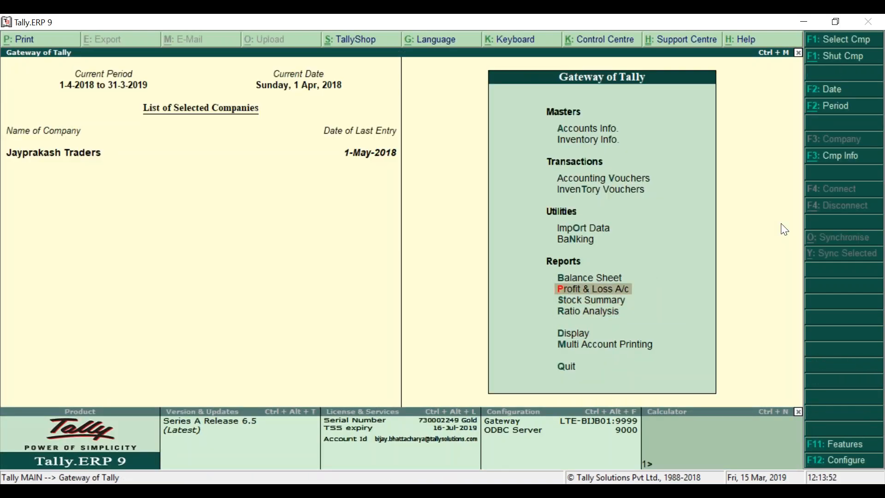
key(Return)
key(Down)
key(Return)
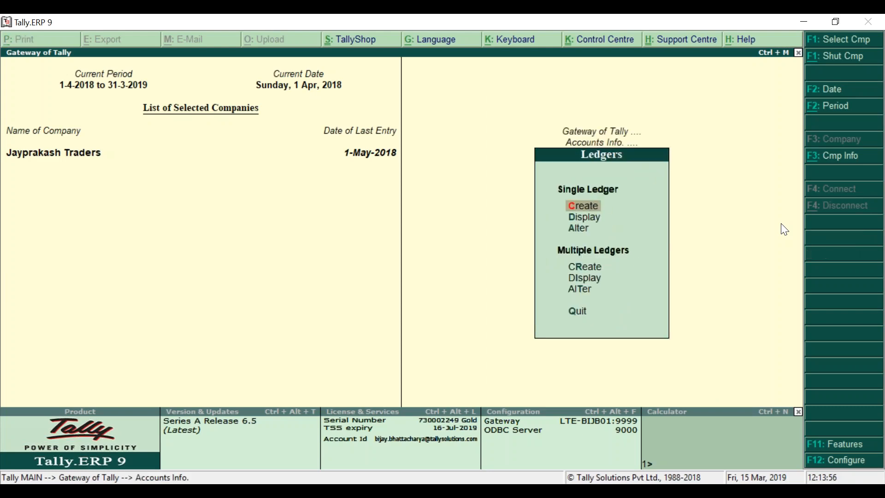
key(Escape)
key(Down)
key(Return)
key(Down)
key(Down)
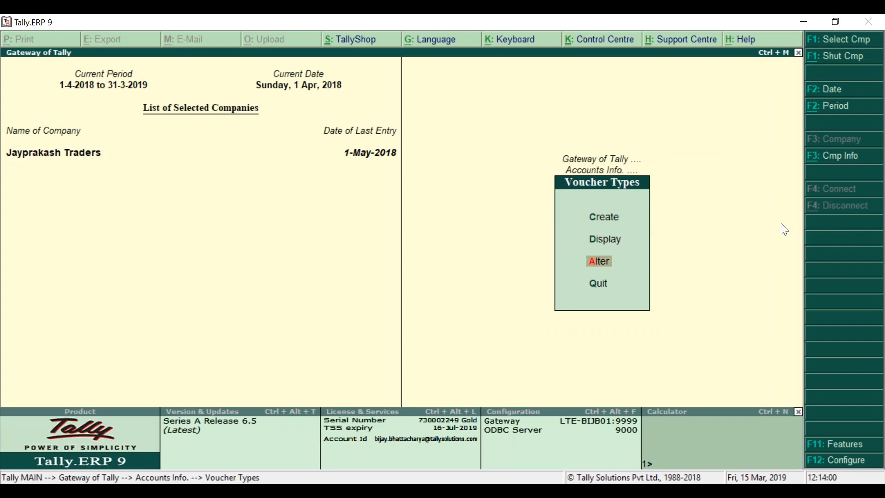
key(Return)
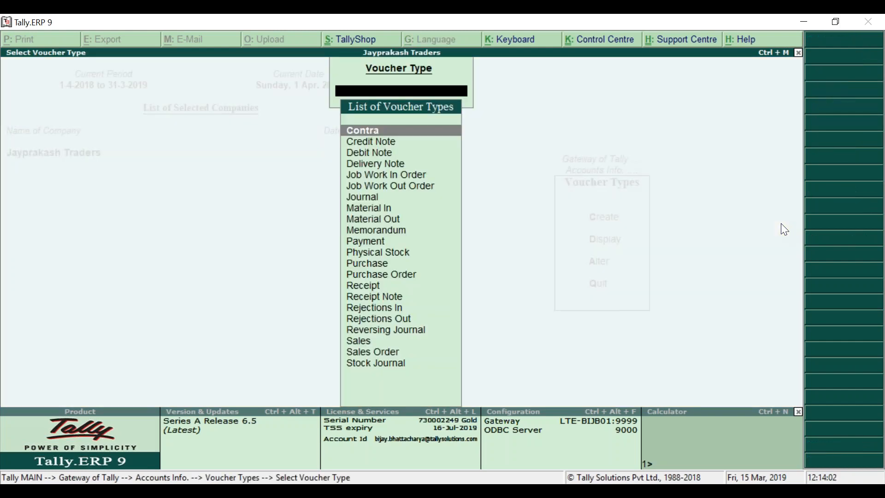
text(Cre)
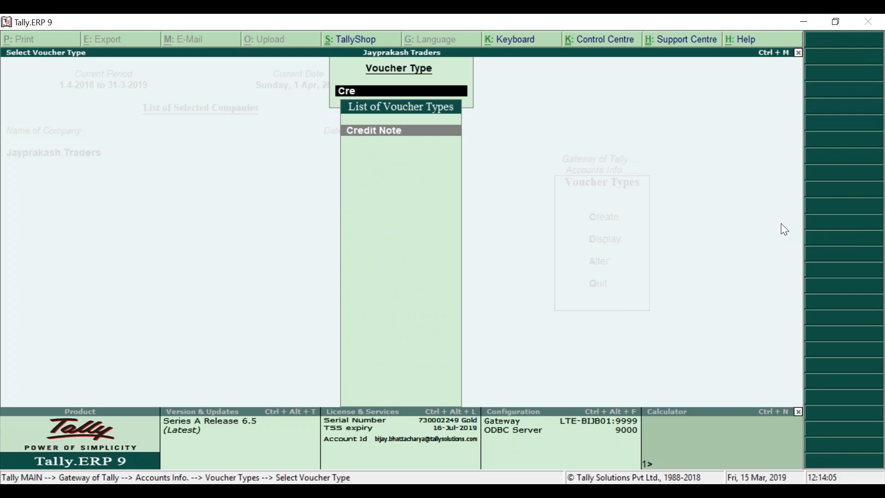
key(Return)
Keep the Credit Note voucher type's general and printing settings and add a voucher class named Int Cal.
key(Return)
key(Return)
key(Return)
key(Return)
key(Return)
key(Return)
key(Return)
key(Return)
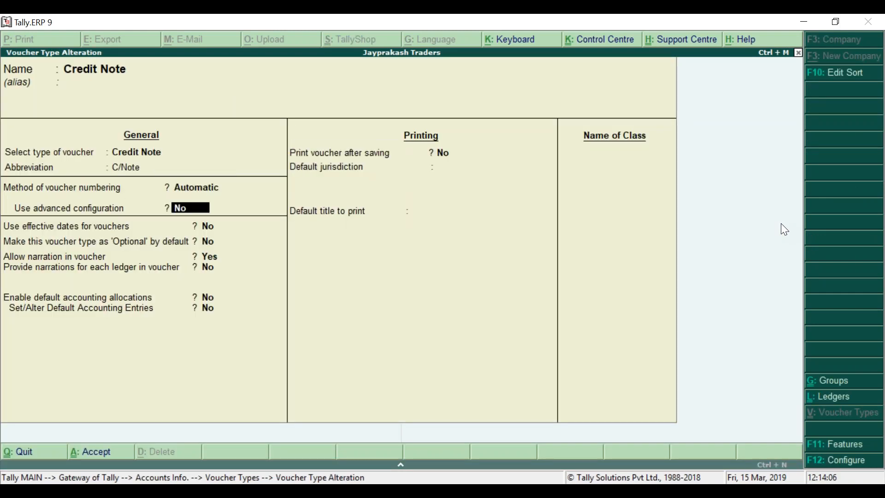
key(Return)
key(Return)
key(Return)
key(Return)
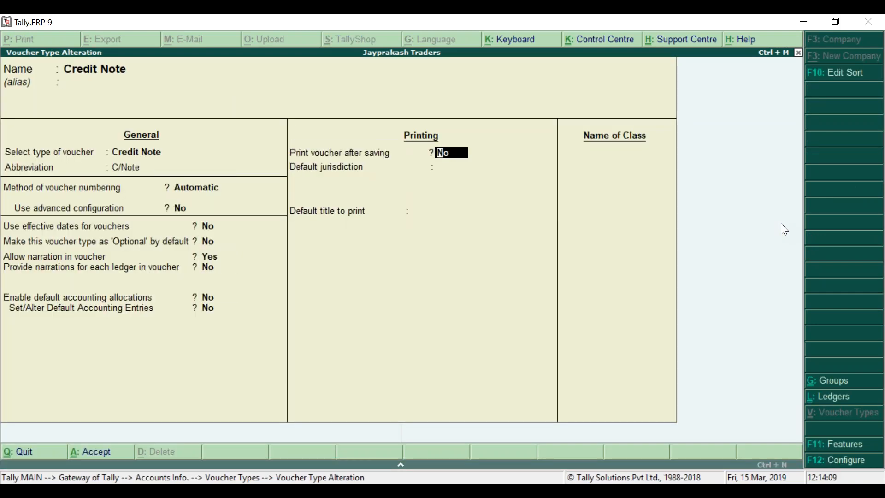
key(Return)
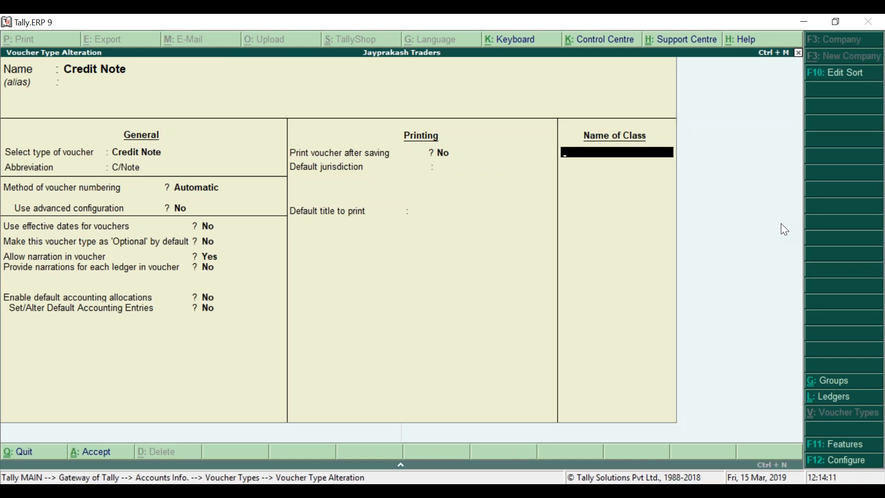
text(Int Cal)
key(Return)
Enable the Int Cal class for interest accounting and have its amounts treated as compound interest.
text(y)
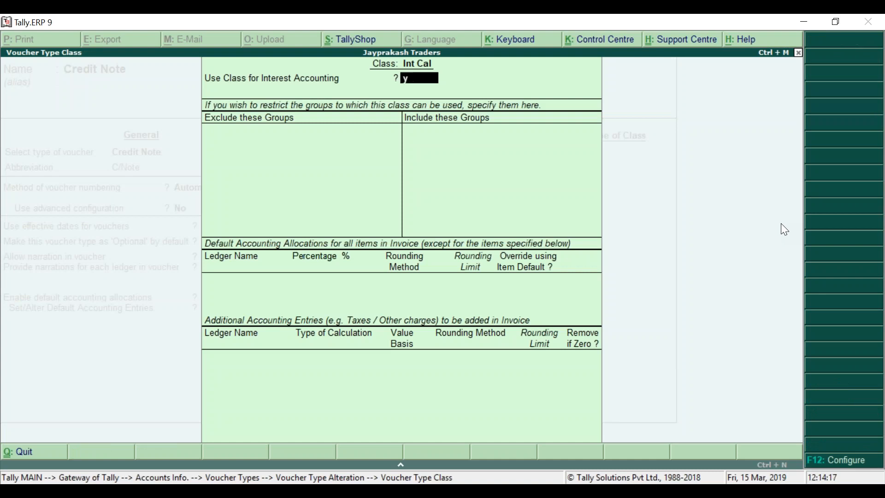
key(Return)
text(y)
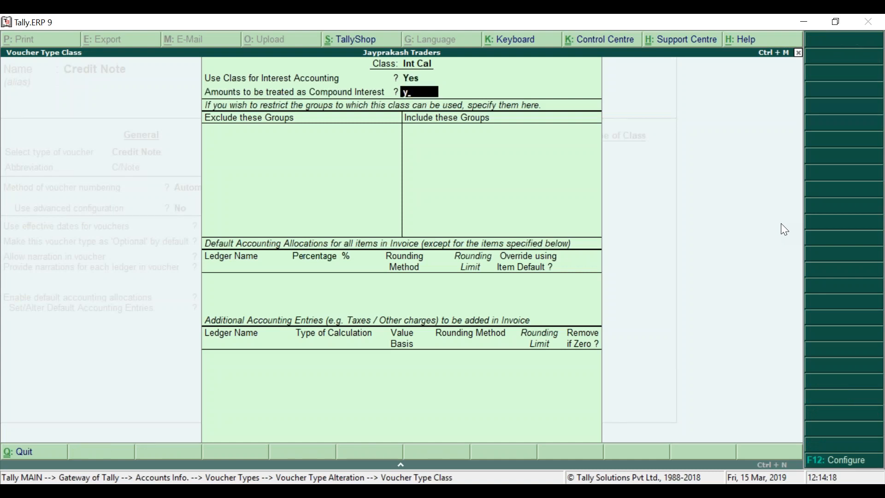
key(ctrl+a)
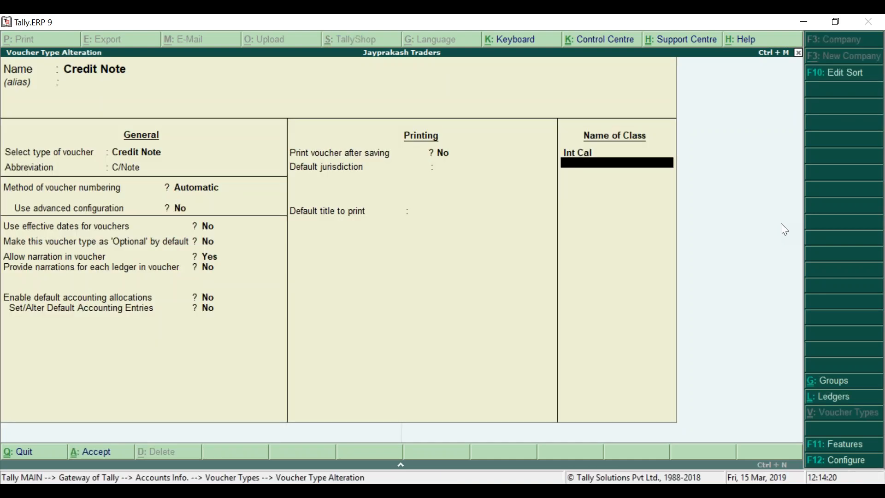
Save the altered Credit Note voucher type and return to the Gateway of Tally.
key(Return)
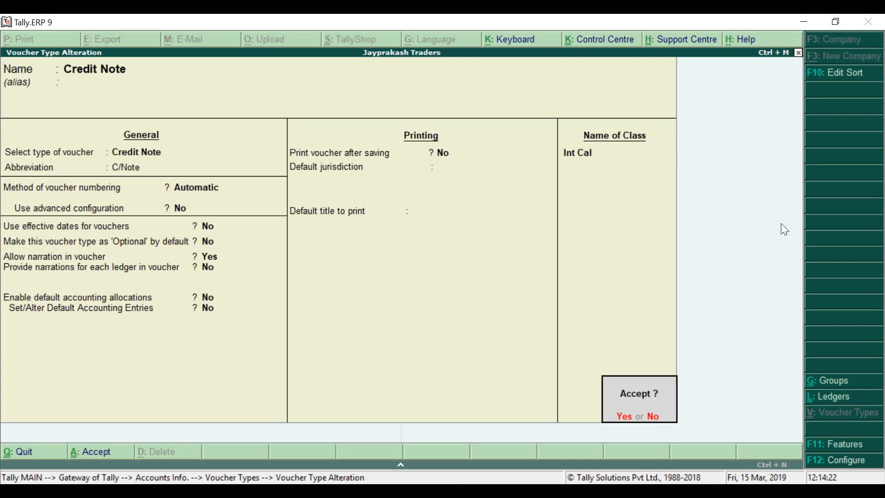
key(y)
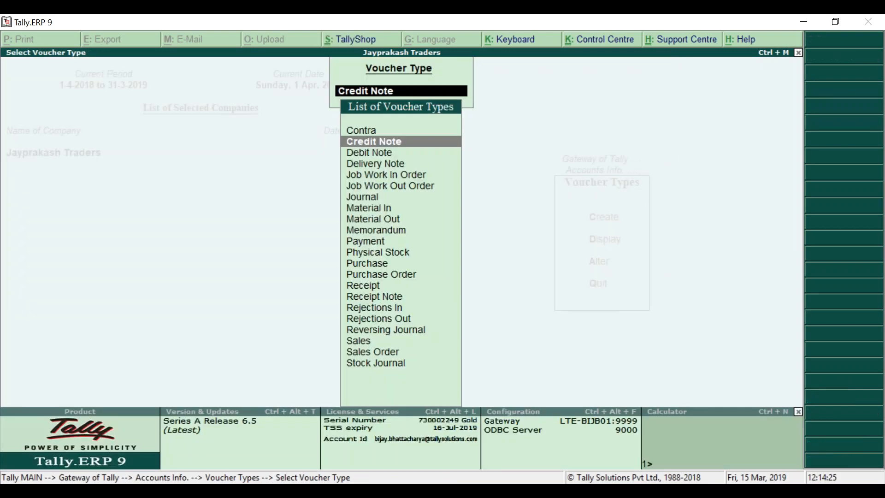
key(BackSpace)
key(Escape)
key(Escape)
key(Escape)
key(Escape)
key(Escape)
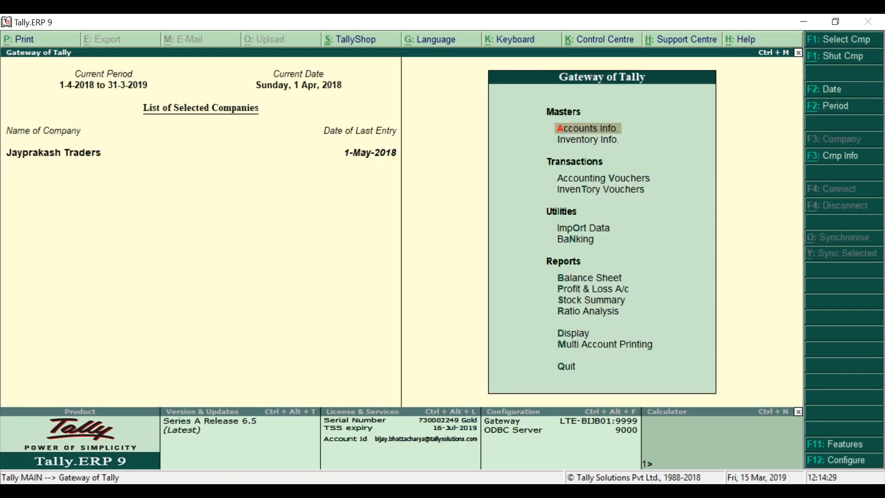
Start a new Credit Note accounting voucher using the Int Cal voucher class.
key(Down)
key(Down)
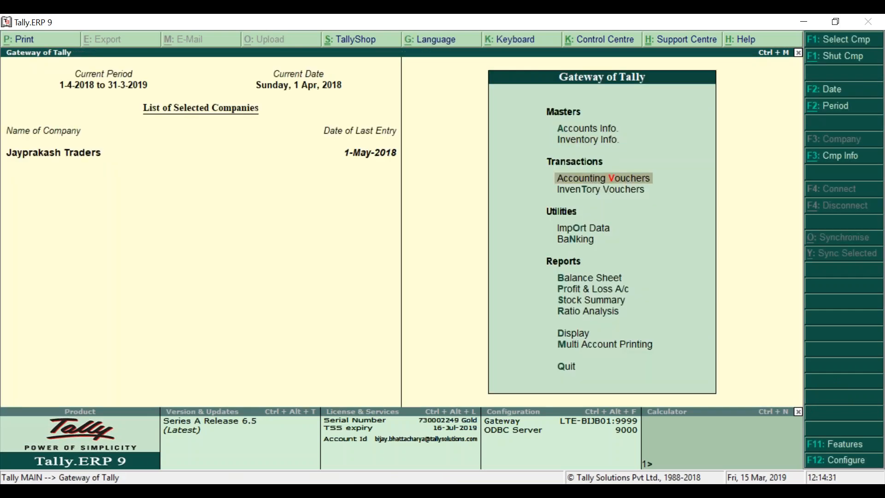
key(Return)
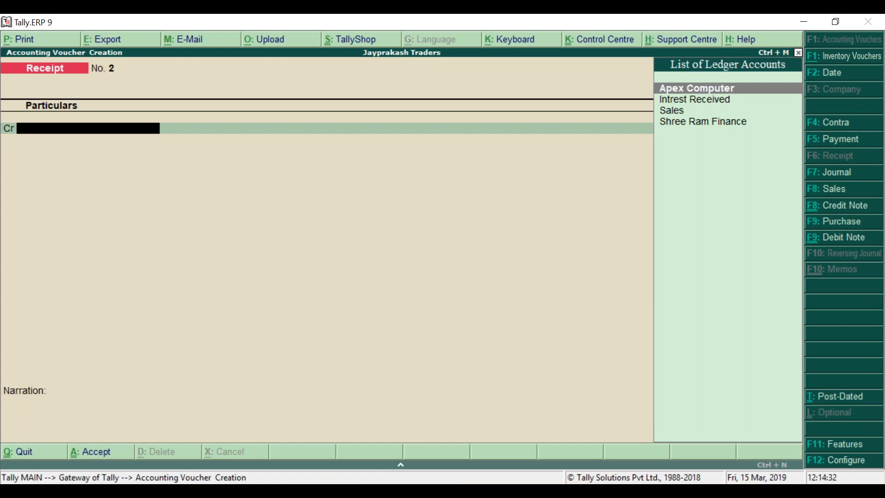
key(ctrl+F8)
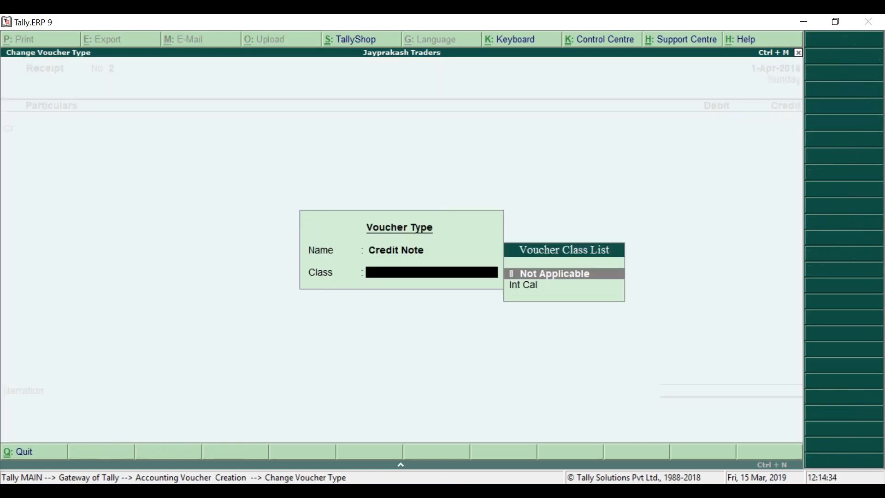
key(Down)
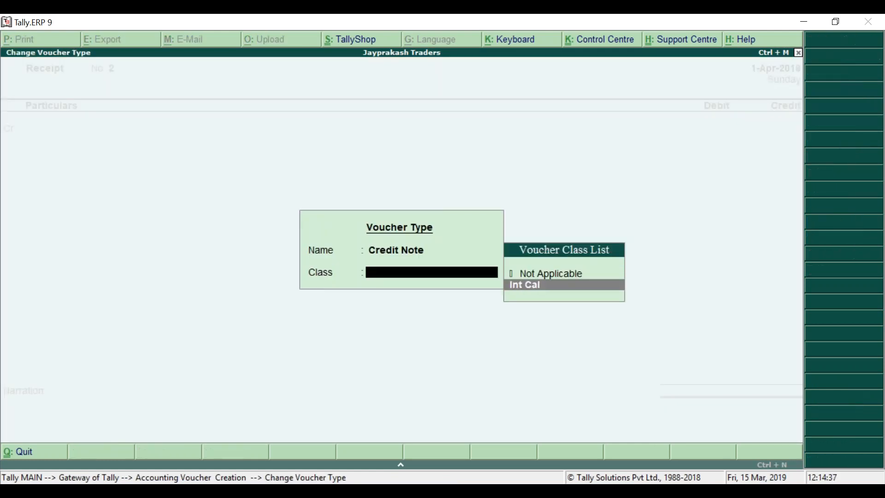
key(Return)
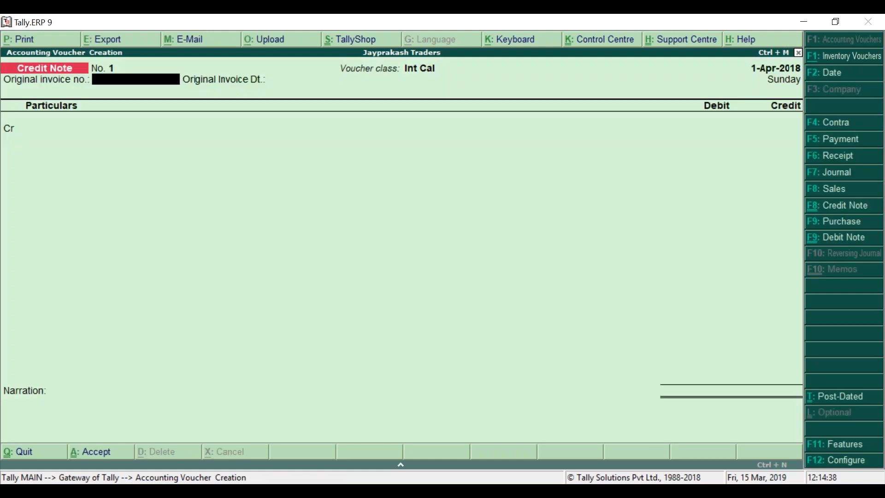
key(alt+F2)
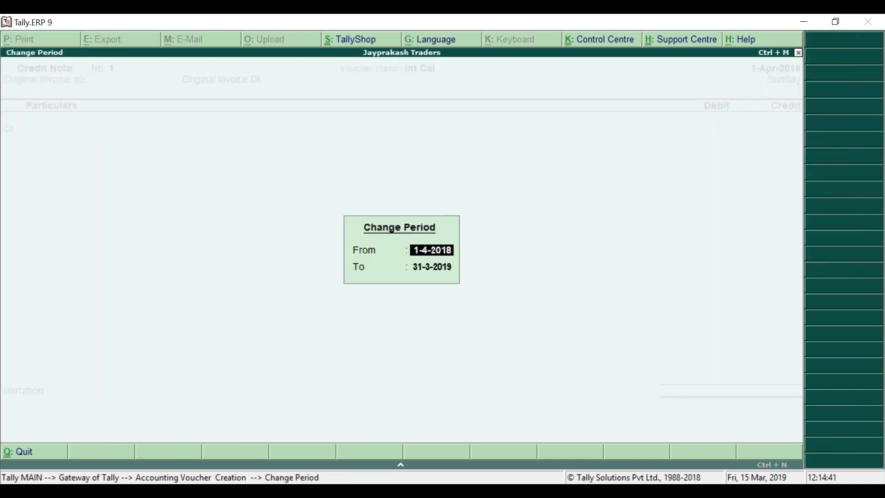
key(Return)
key(BackSpace)
key(Escape)
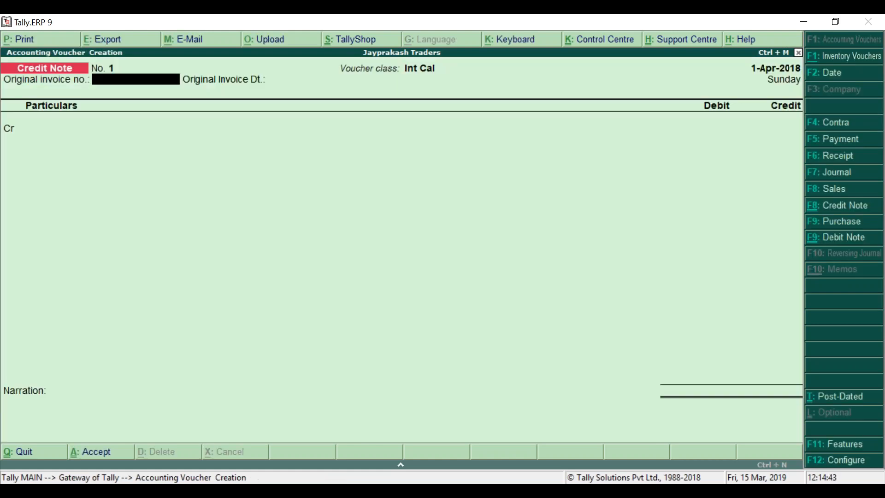
Set the credit note's voucher date to 30-4-2018.
key(F2)
text(30-4)
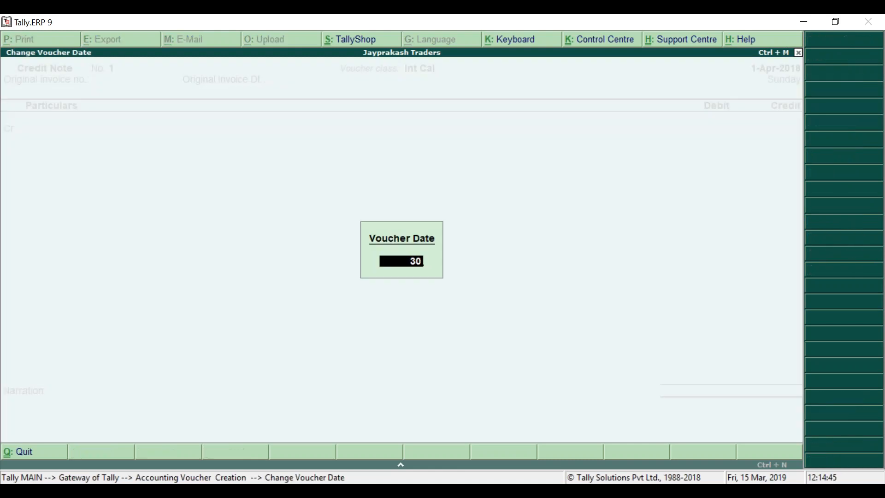
key(Return)
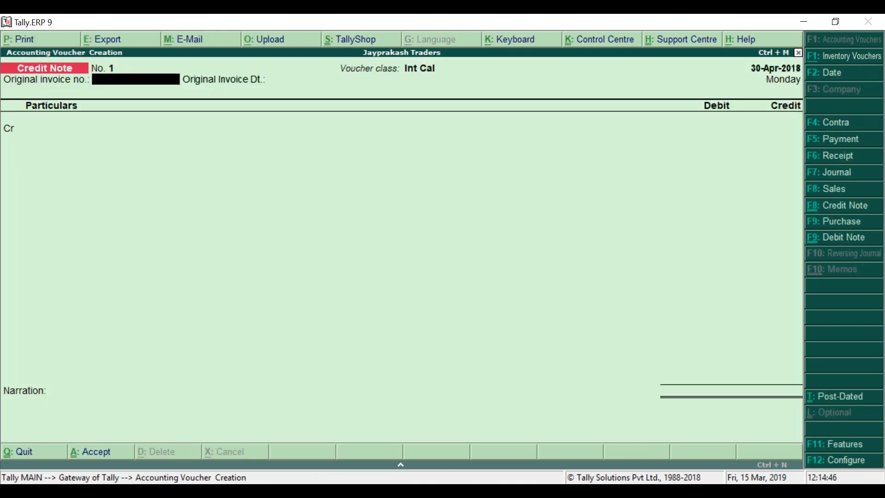
Leave the original invoice details blank and credit Shree Ram Finance with the calculated interest, keeping the default party details.
key(Return)
key(Return)
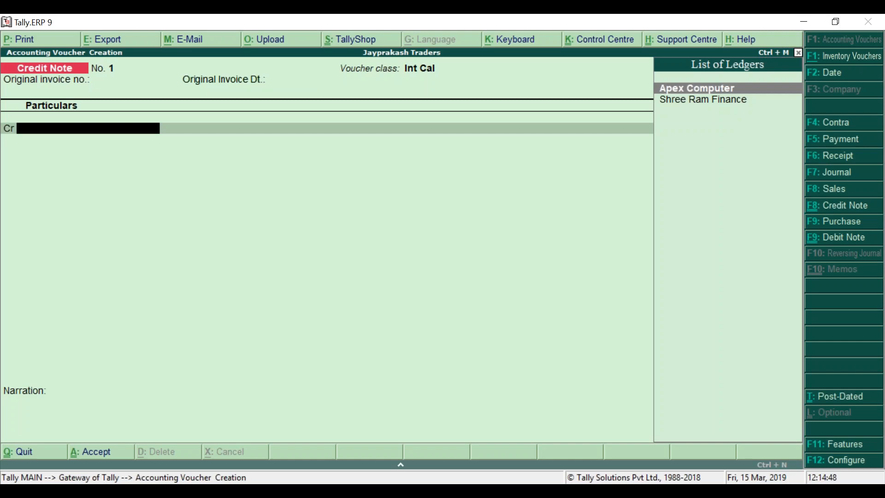
key(Down)
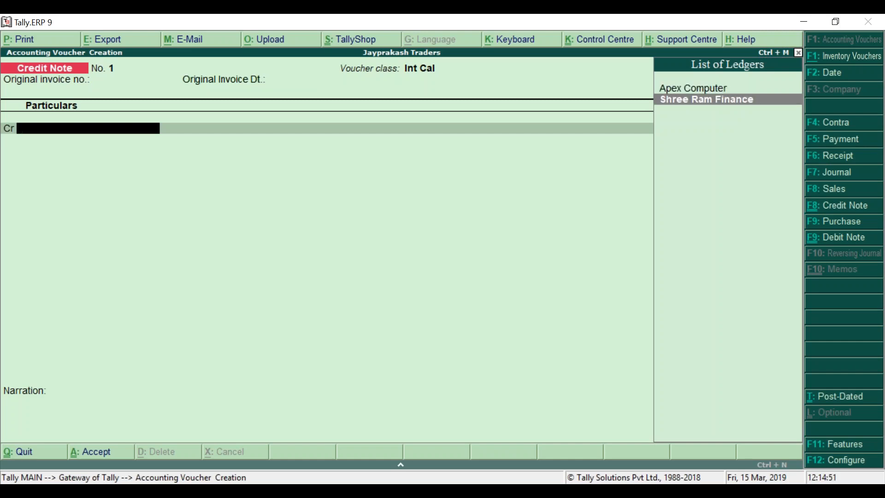
key(Return)
key(Return)
key(Return)
key(Return)
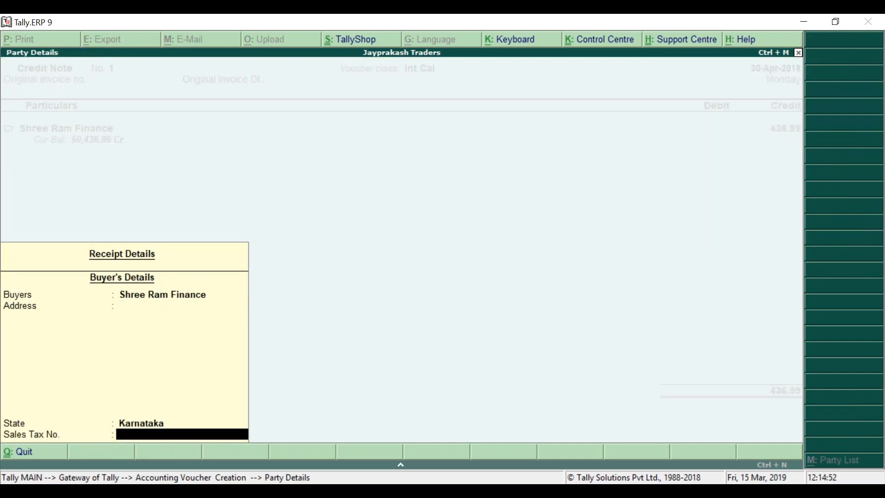
key(Return)
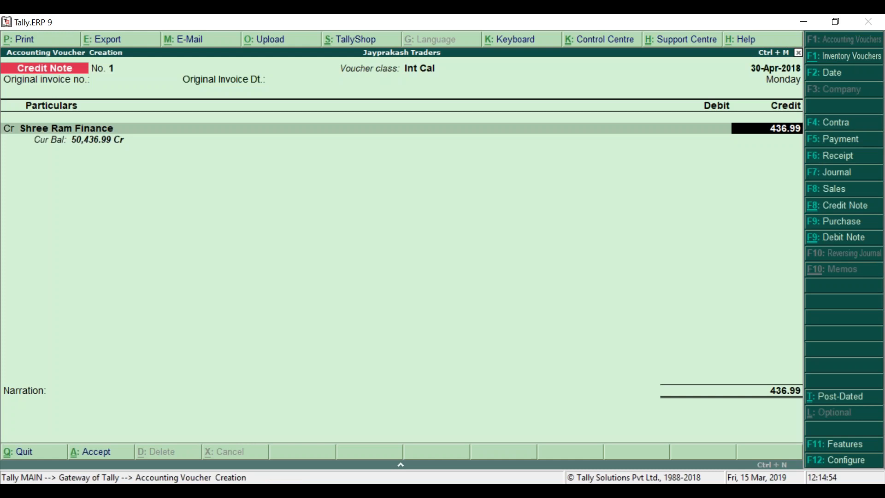
key(Return)
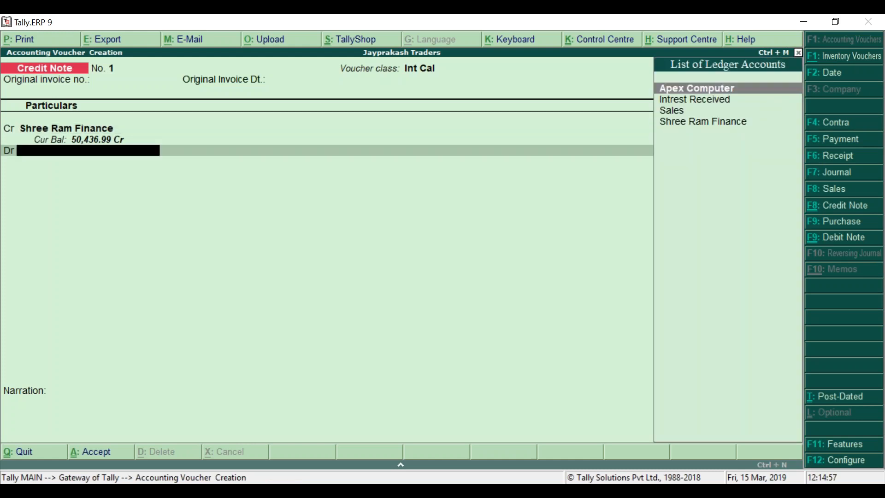
Create an Intrest Paid ledger under Indirect Expenses from within the voucher and use it for the debit entry.
key(alt+c)
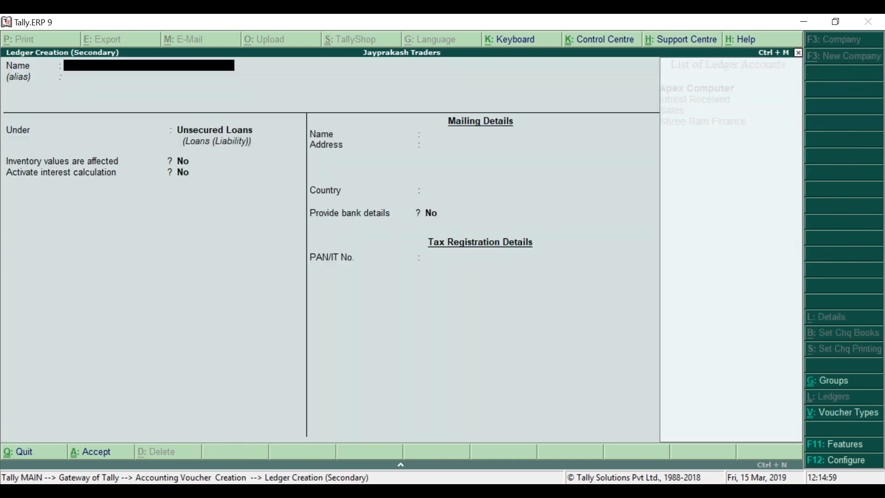
text(Intrest Paid)
key(Return)
text(Ind)
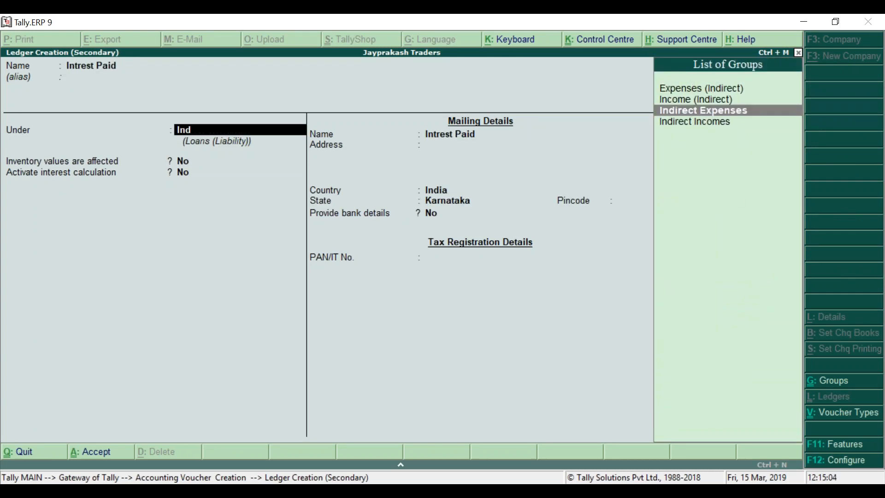
key(Return)
key(Return)
key(Return)
key(Return)
key(Return)
key(Return)
key(Return)
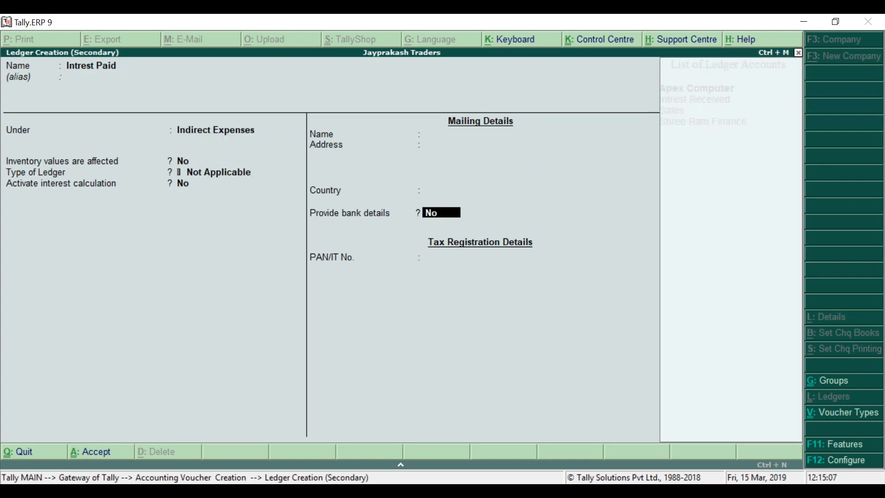
key(Return)
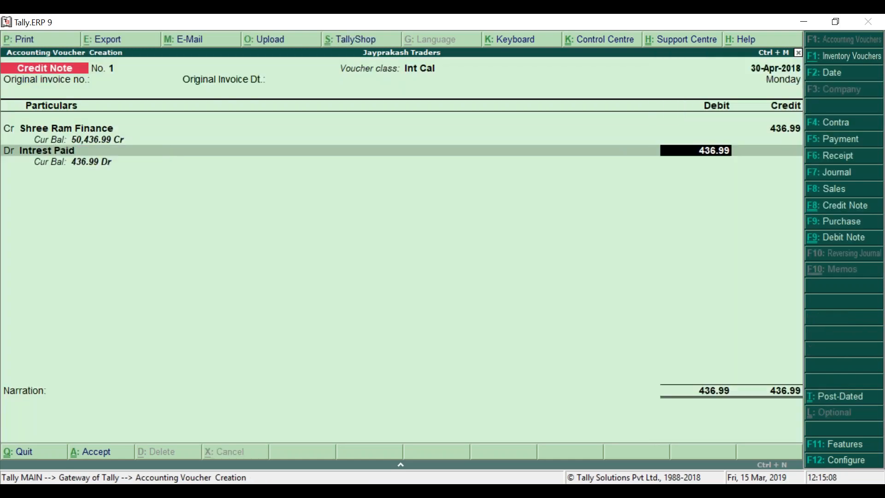
Accept the calculated interest as the debit amount and save the credit note without a narration.
key(Return)
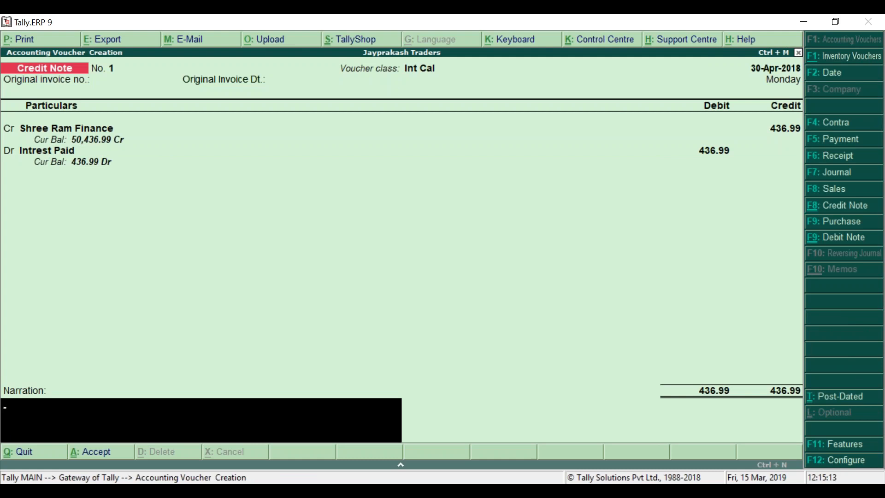
key(Return)
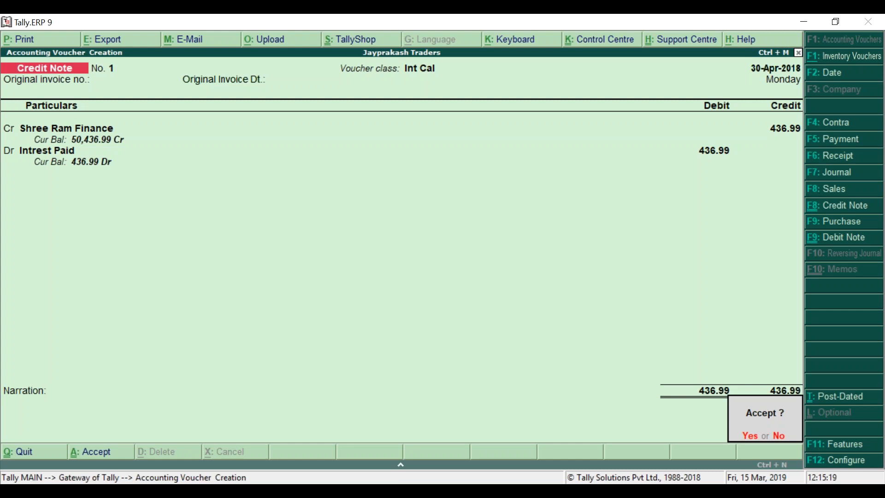
key(Return)
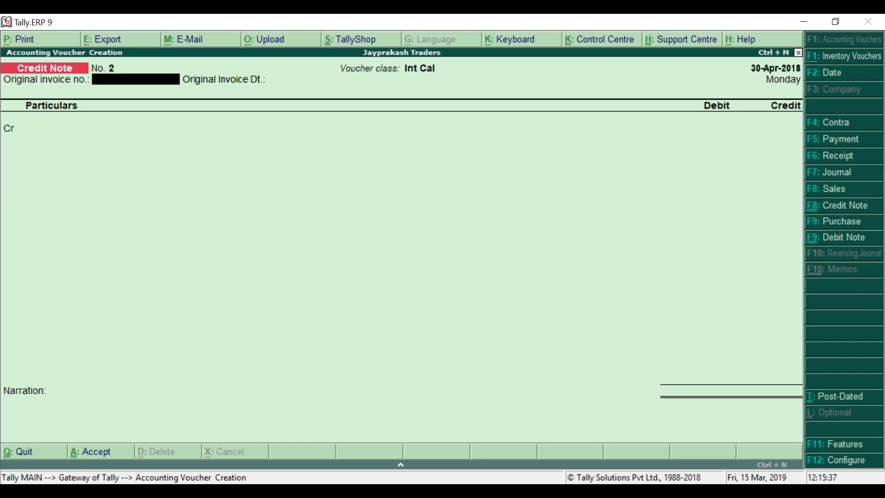
Start a payment voucher and debit Shree Ram Finance with 4738.
key(F6)
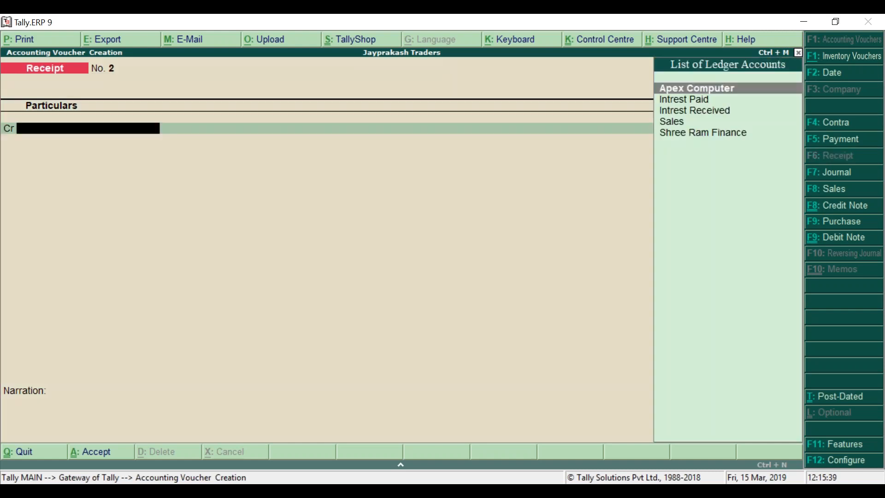
key(F5)
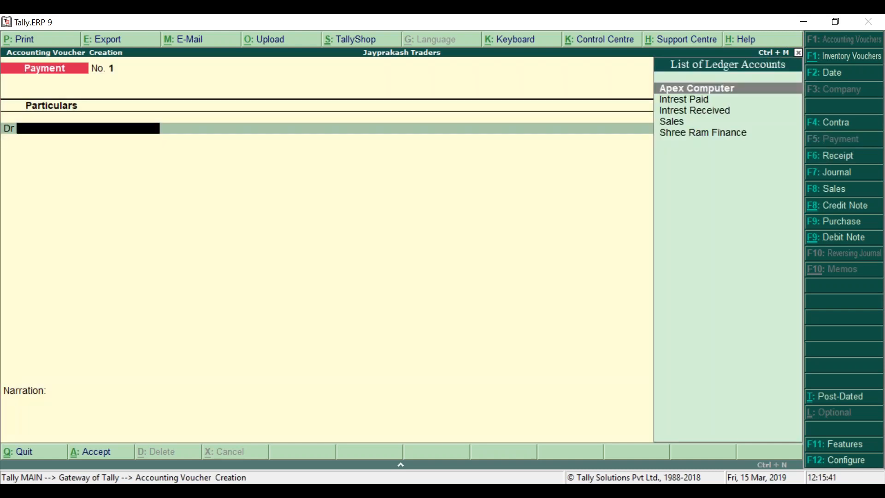
key(Down)
key(Down)
key(Down)
key(Down)
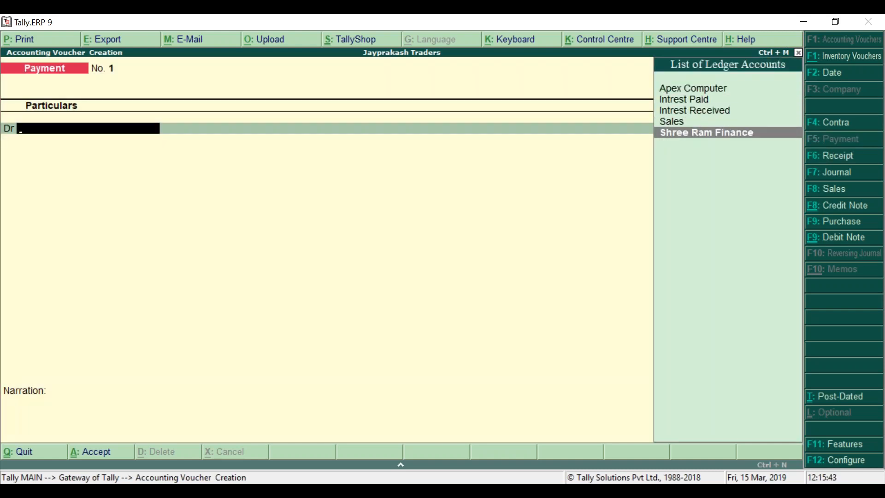
key(Return)
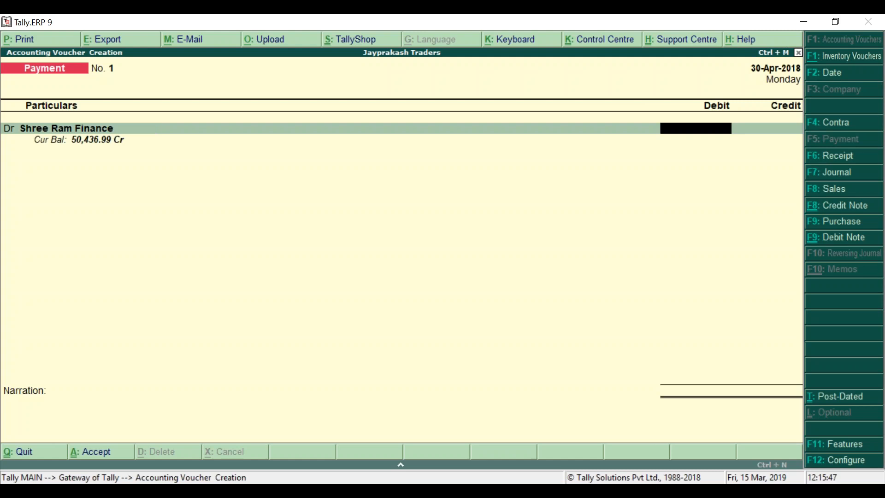
text(4738)
key(Return)
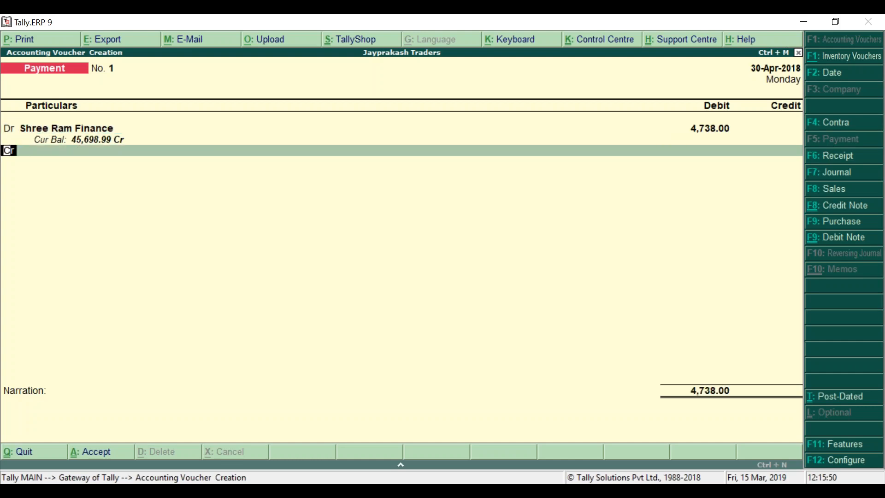
Credit SBI Bank with 4,738.00 in the payment voucher.
key(Return)
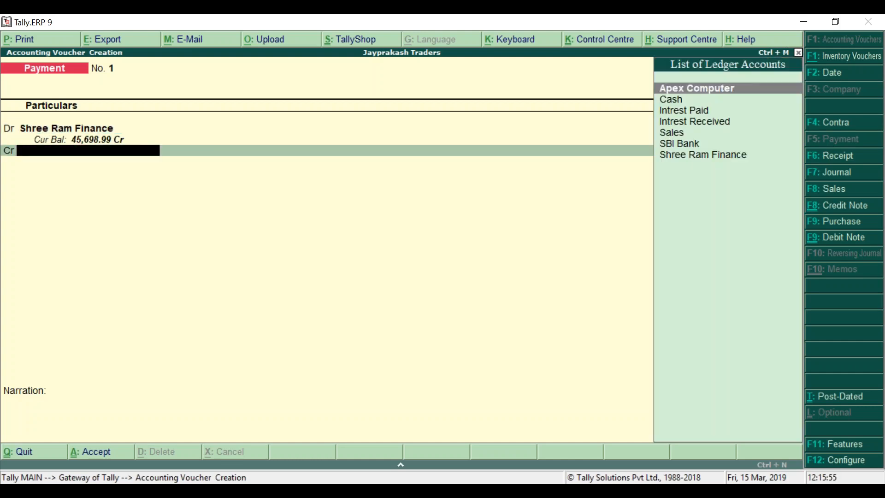
key(Down)
key(Down)
key(Down)
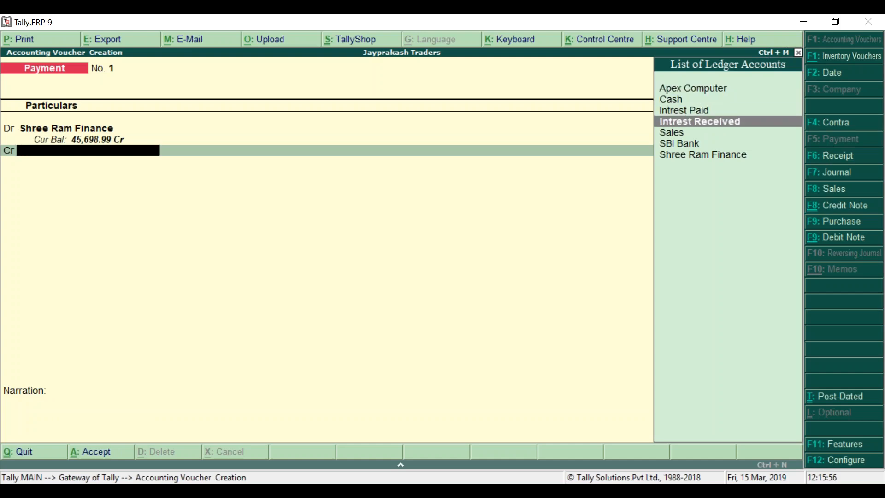
key(Down)
key(Down)
key(Return)
key(Return)
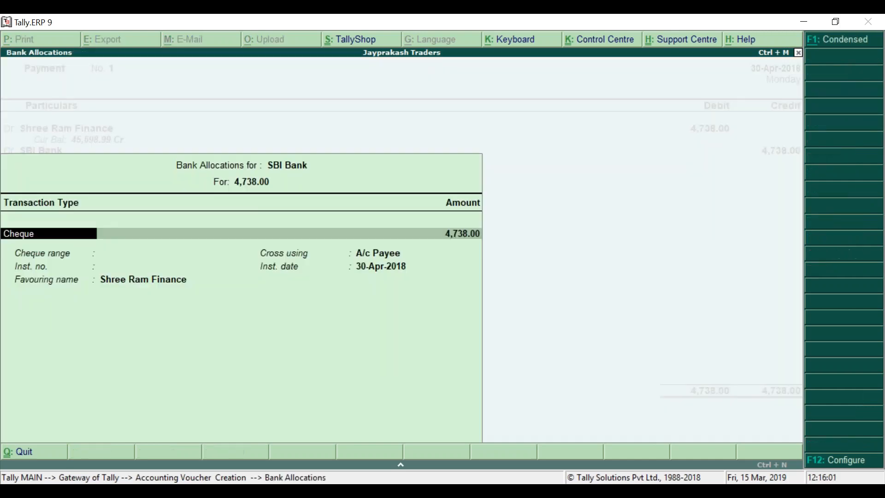
Keep the default cheque allocation with no instrument number, save the payment voucher without a narration and leave voucher entry.
key(Return)
key(Return)
key(Return)
key(Return)
key(Return)
key(Return)
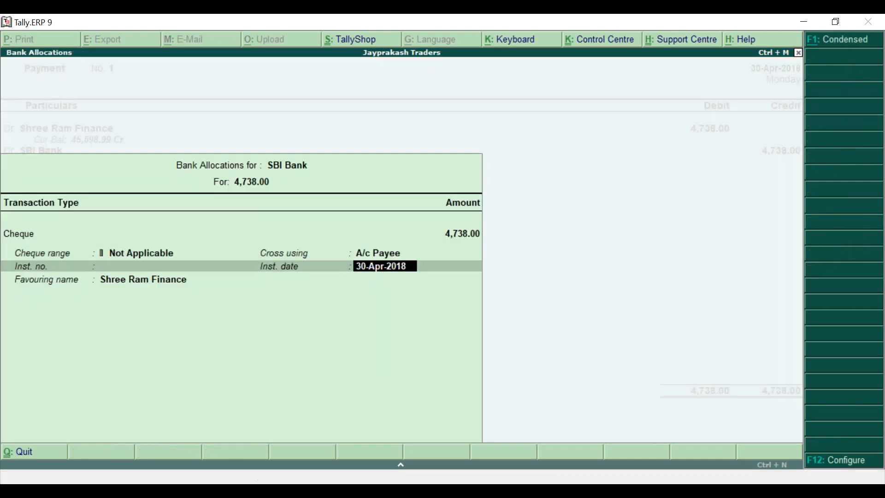
key(Return)
key(Return)
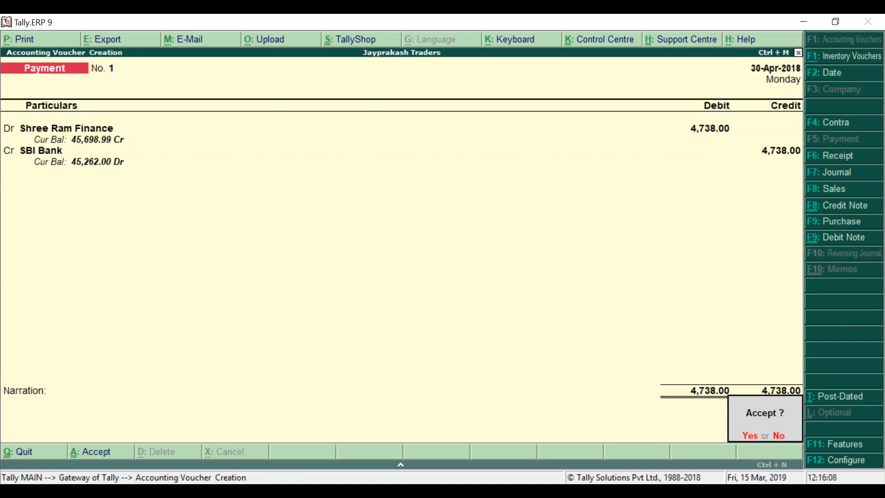
key(Return)
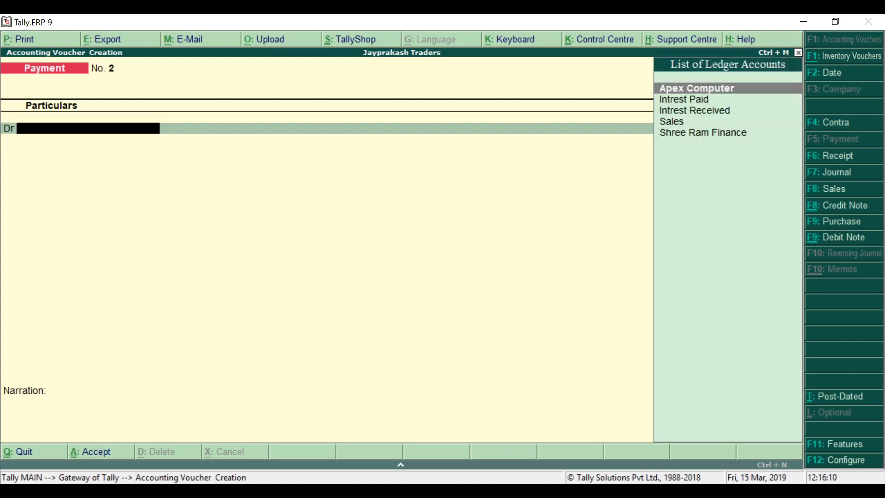
key(Escape)
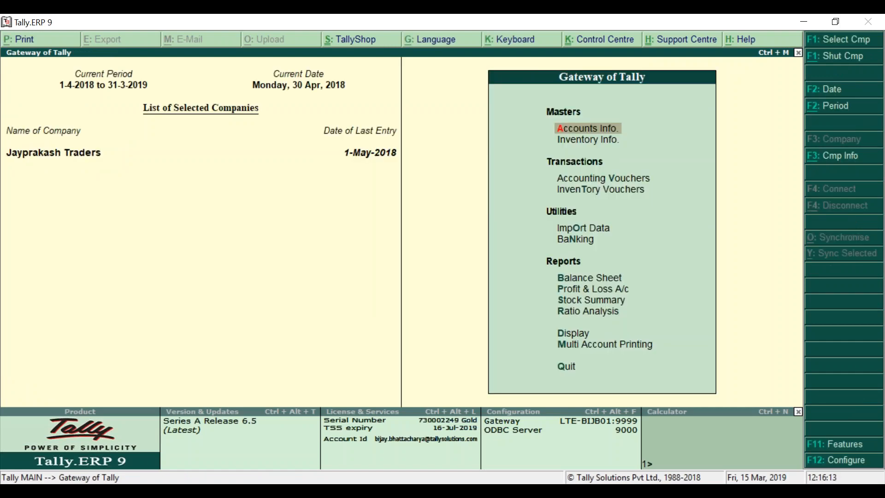
Review the 30-Apr-2018 vouchers in the Day Book and return to the Gateway of Tally.
key(d)
key(d)
key(Down)
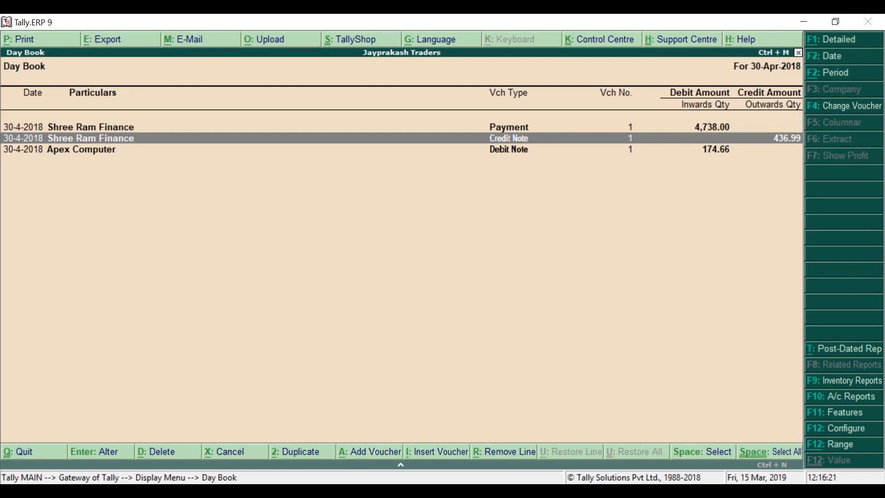
key(Up)
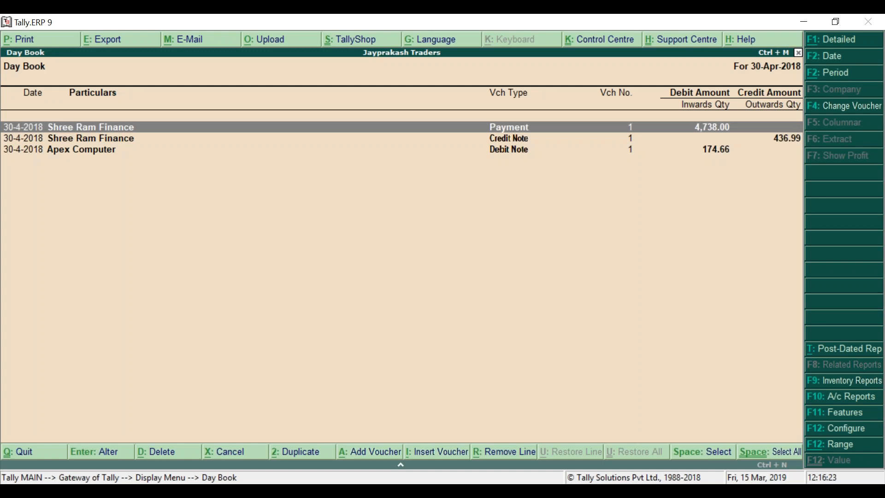
key(Escape)
key(Escape)
key(Escape)
key(n)
Start a credit note with the Int Cal class dated 31-05, leaving the original invoice details blank.
key(Down)
key(Down)
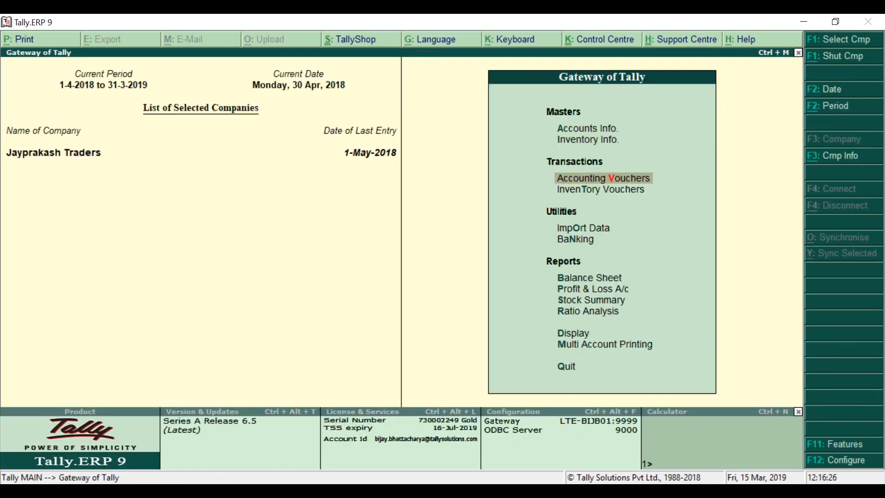
key(Return)
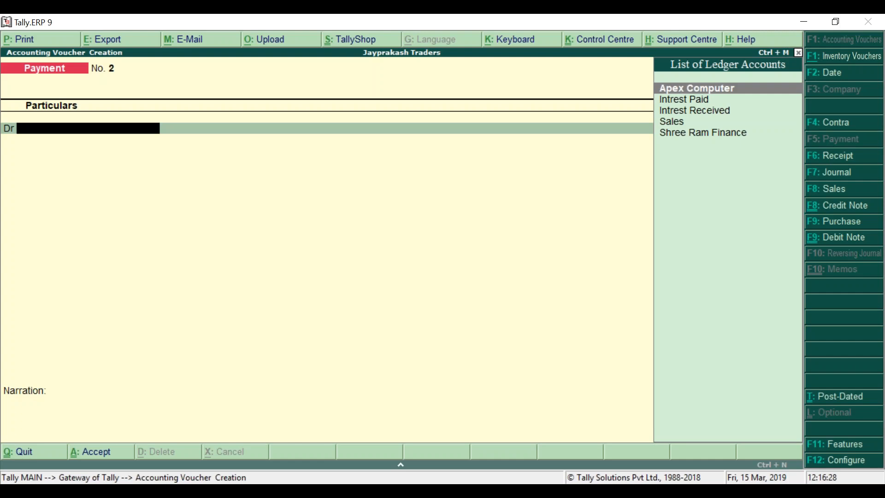
key(ctrl+F8)
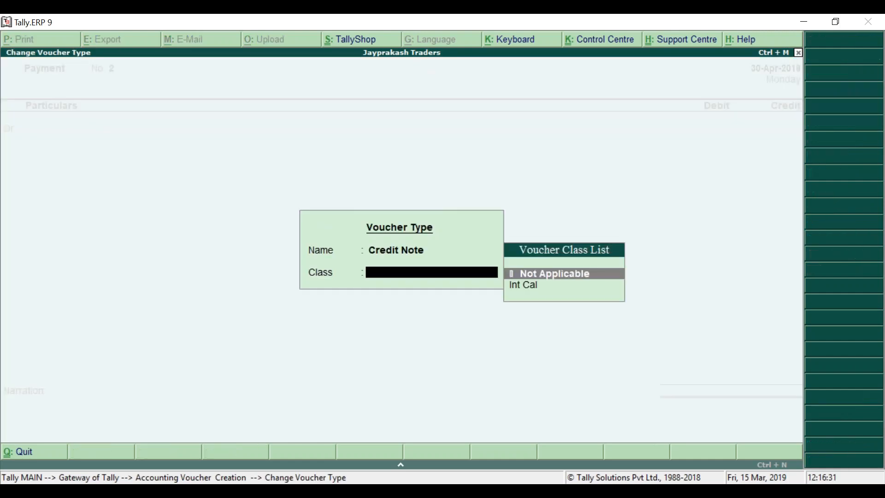
key(Down)
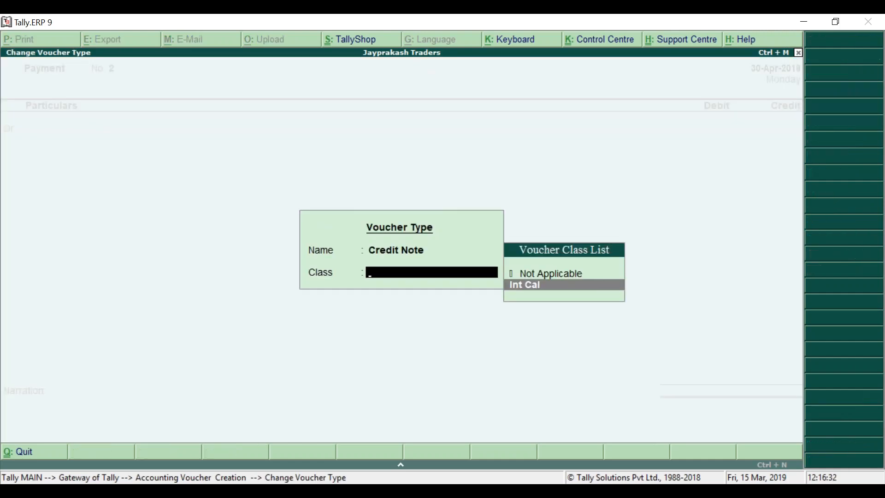
key(Return)
key(F2)
text(31-05)
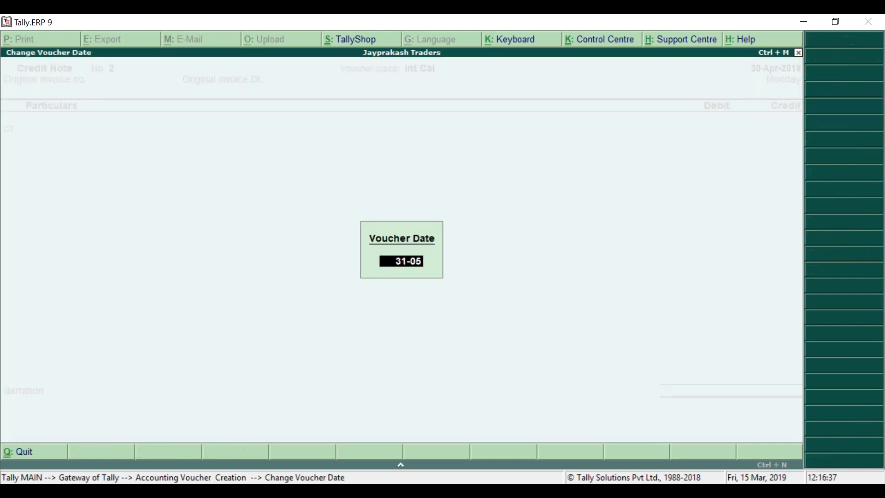
key(Return)
key(Return)
key(Return)
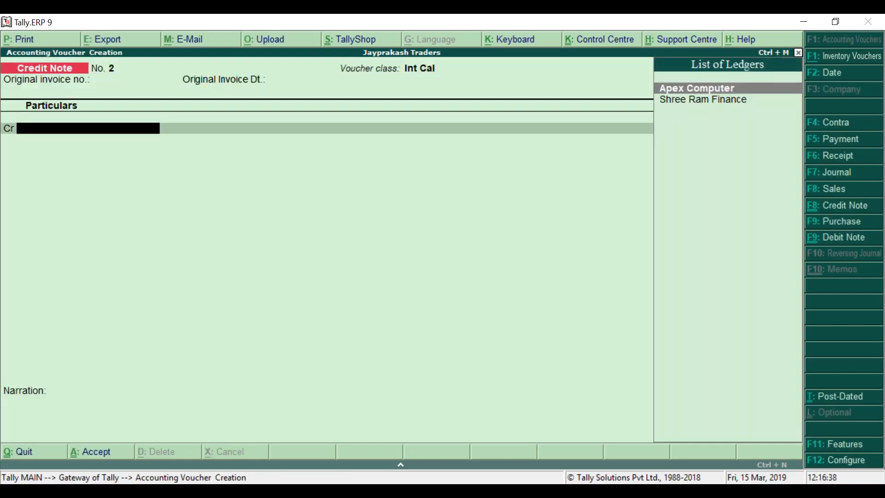
Credit Shree Ram Finance with the calculated May interest, keeping the default party details.
key(Down)
key(Return)
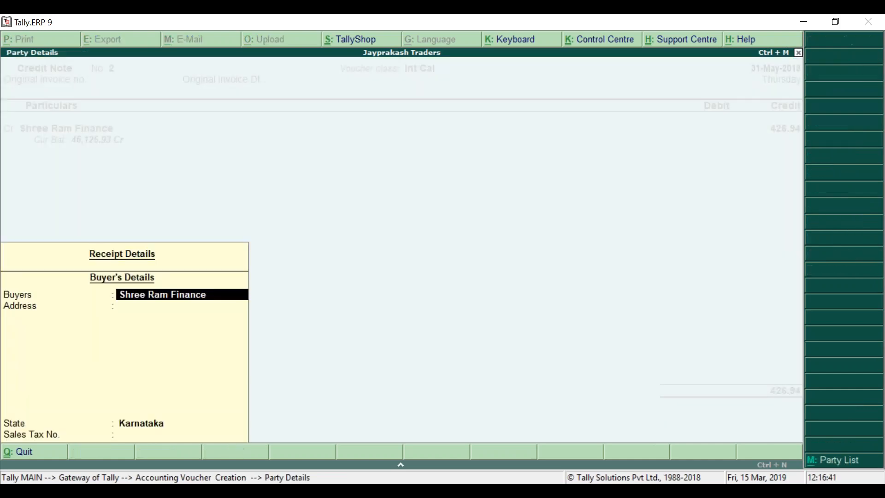
key(Return)
key(Return)
key(Return)
key(Return)
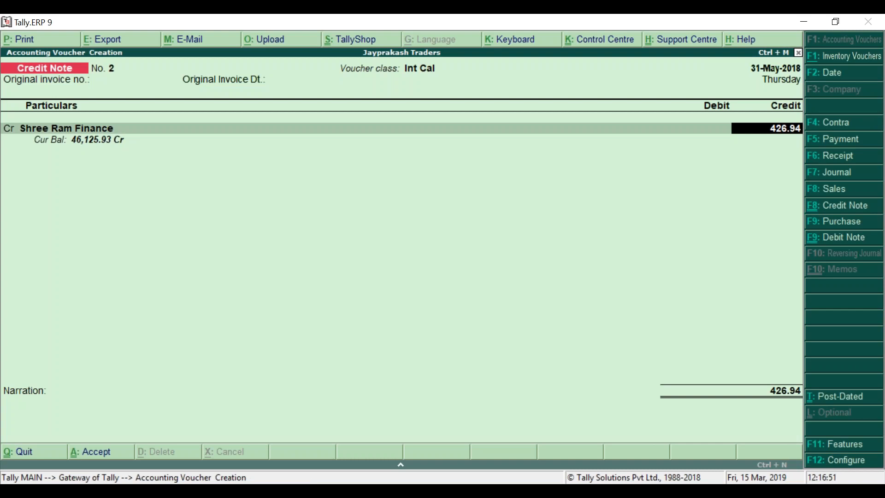
key(Return)
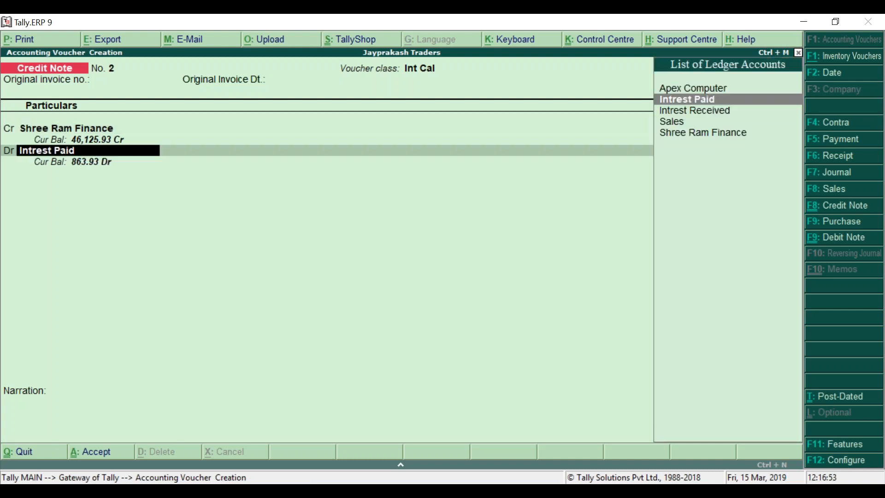
Debit Intrest Paid with the calculated interest and save the May credit note without a narration.
key(Return)
key(Return)
key(Return)
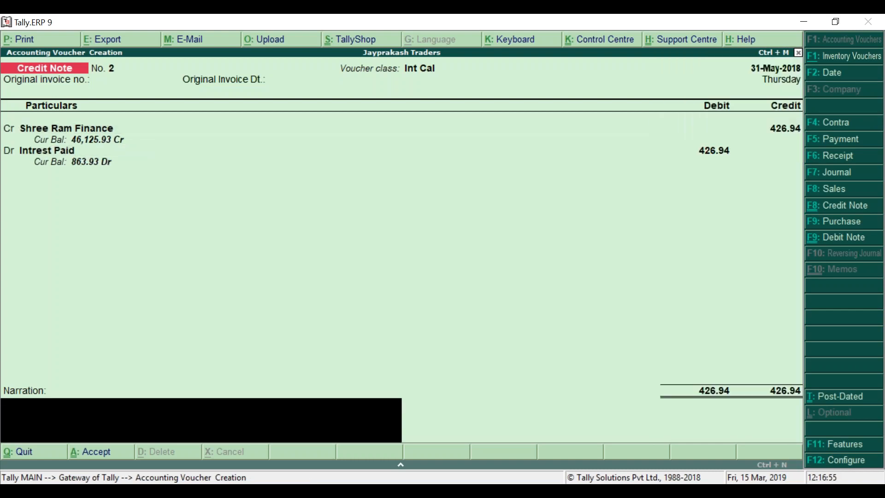
key(Return)
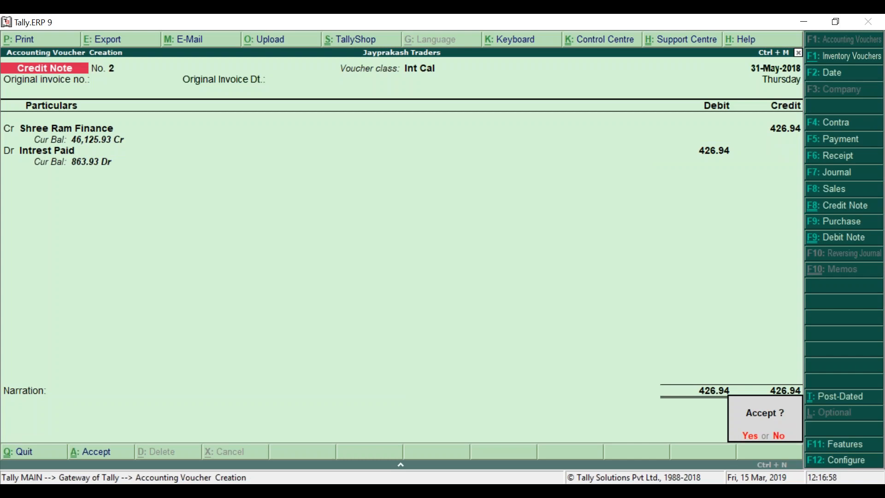
key(y)
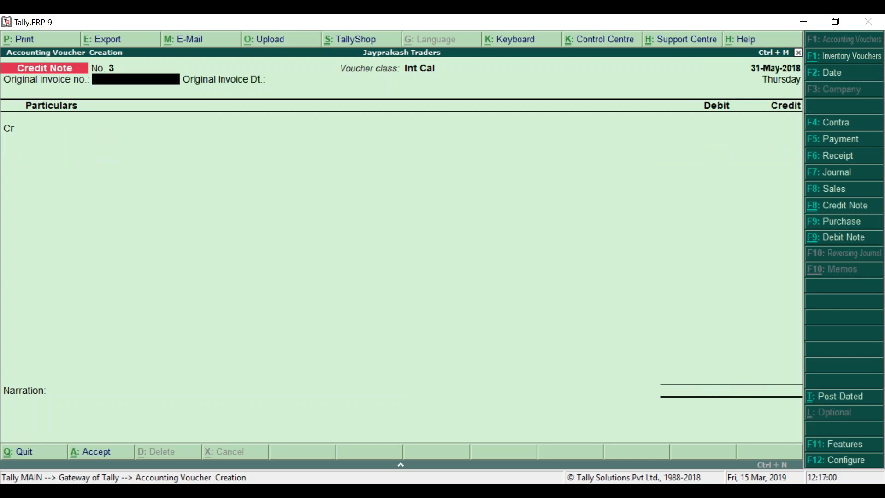
key(F5)
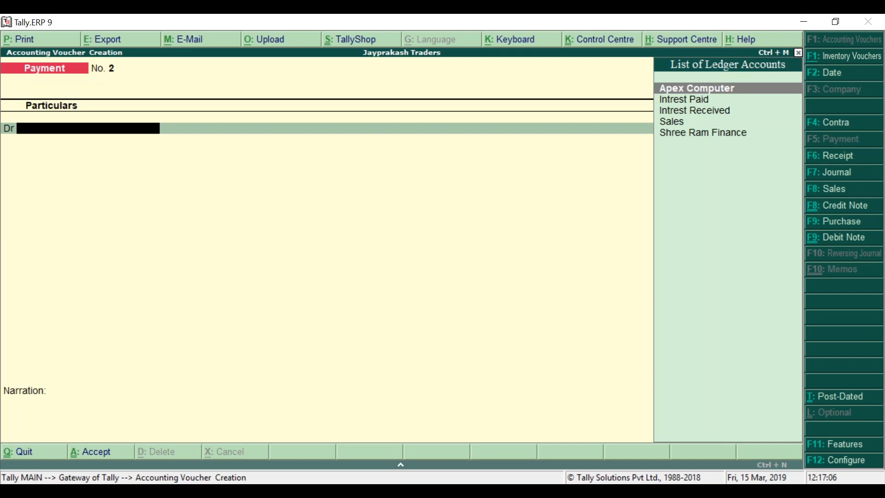
key(Escape)
key(Return)
key(Escape)
key(Escape)
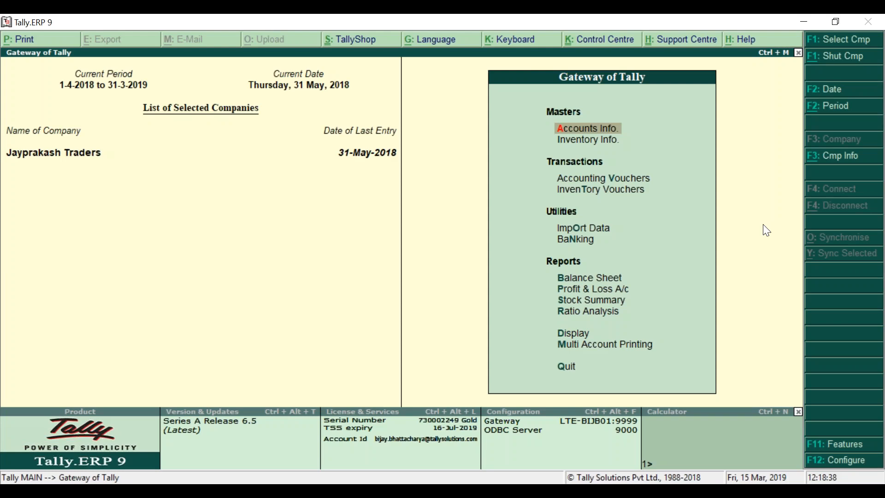
Open the SBI Bank ledger for alteration from the accounts masters.
key(Return)
key(Down)
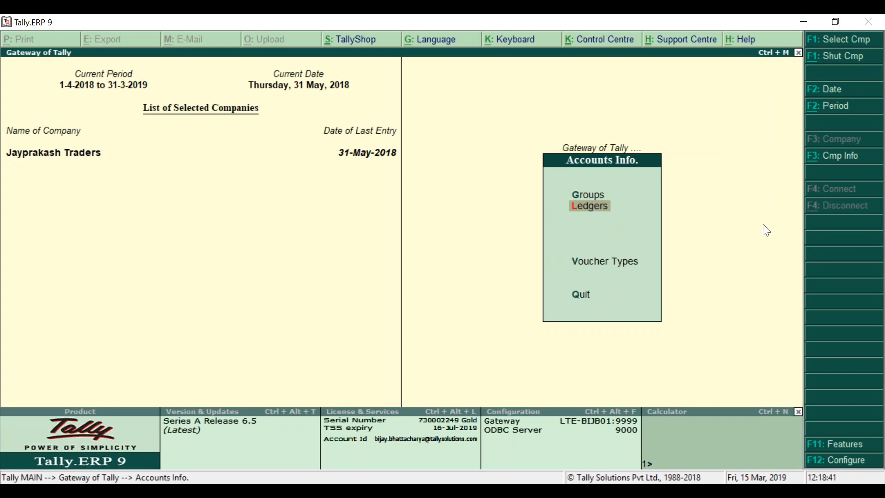
key(Return)
key(Down)
key(Down)
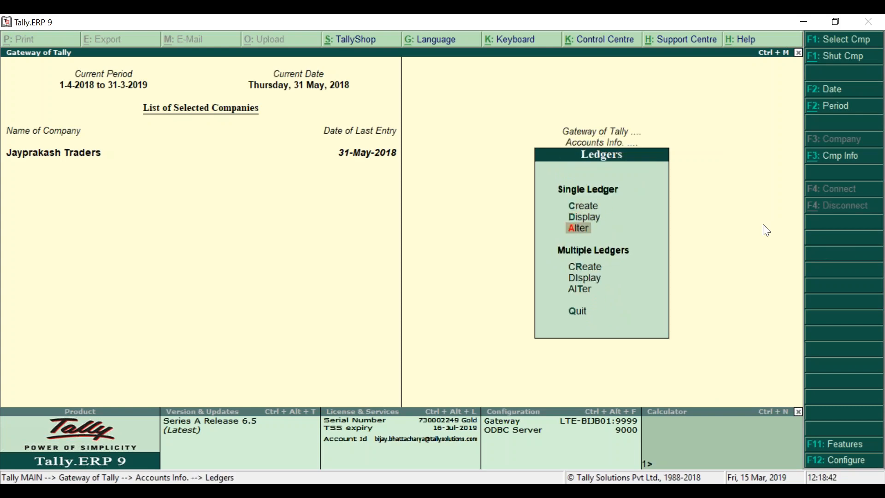
key(Return)
key(Down)
key(Down)
key(Down)
key(Down)
key(Down)
key(Down)
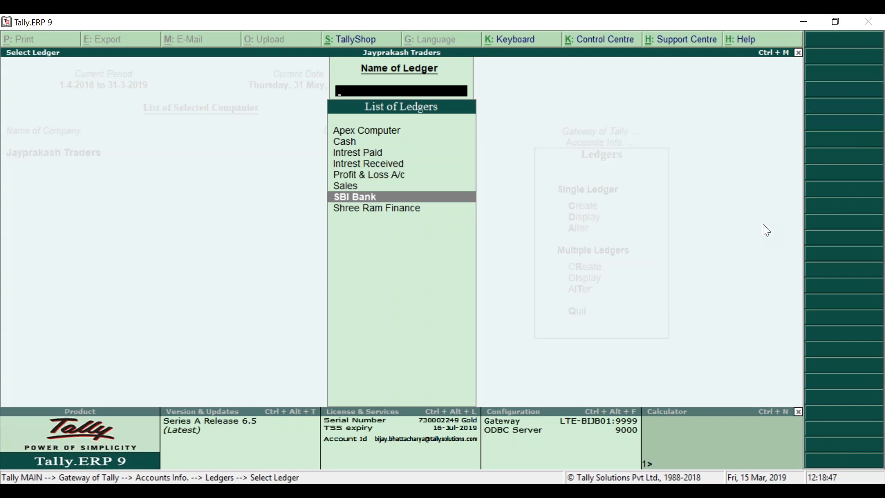
key(Return)
Activate interest calculation for SBI Bank based on Bank/Reco Date, keeping No for including transaction dates on amounts added and deducted.
key(Return)
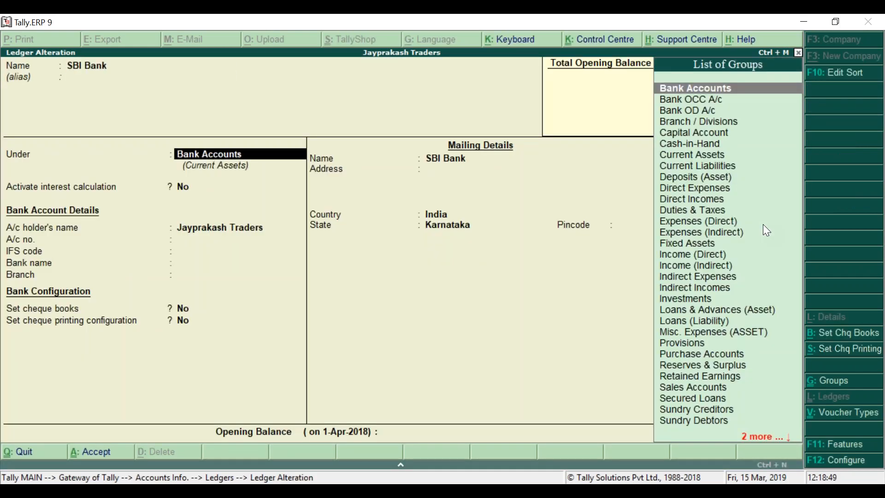
key(Return)
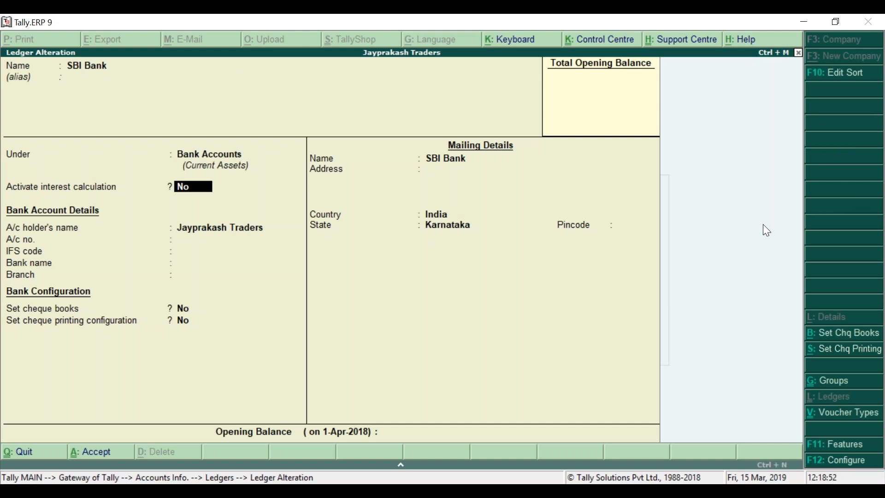
text(y)
key(Return)
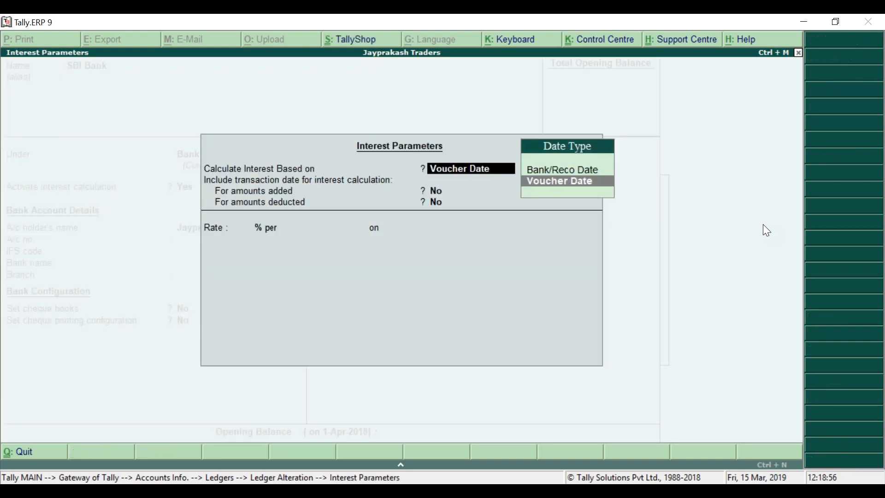
key(Up)
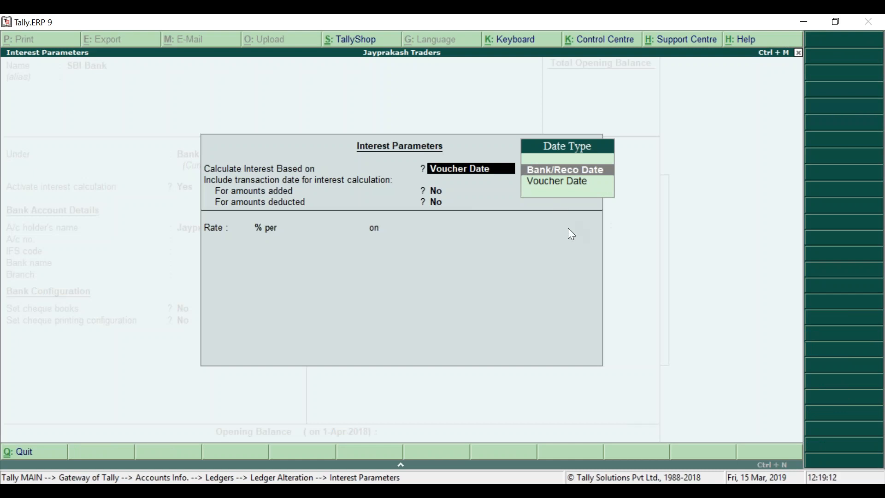
key(Return)
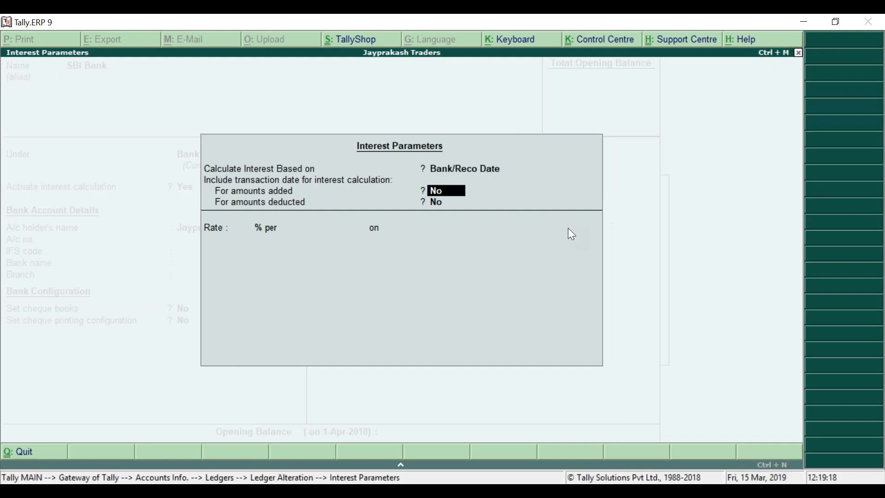
key(Return)
key(Return)
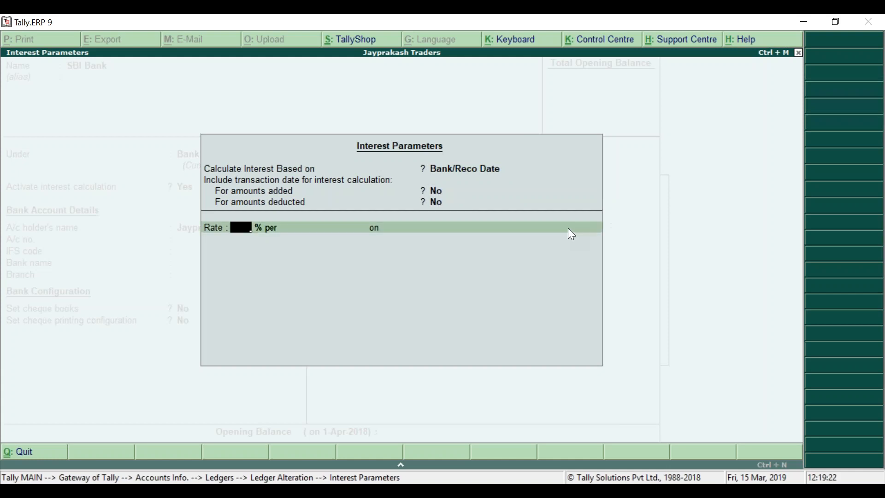
Set SBI Bank interest to 5% per Calendar Year on Debit Balances Only, applicable 1-Apr-2018 to 31-Mar-2019, without rounding.
text(5)
key(Return)
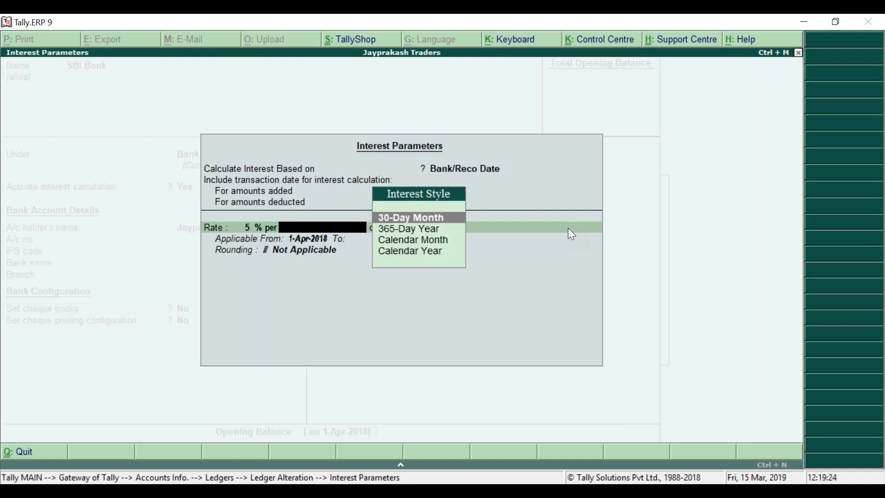
key(Down)
key(Down)
key(Down)
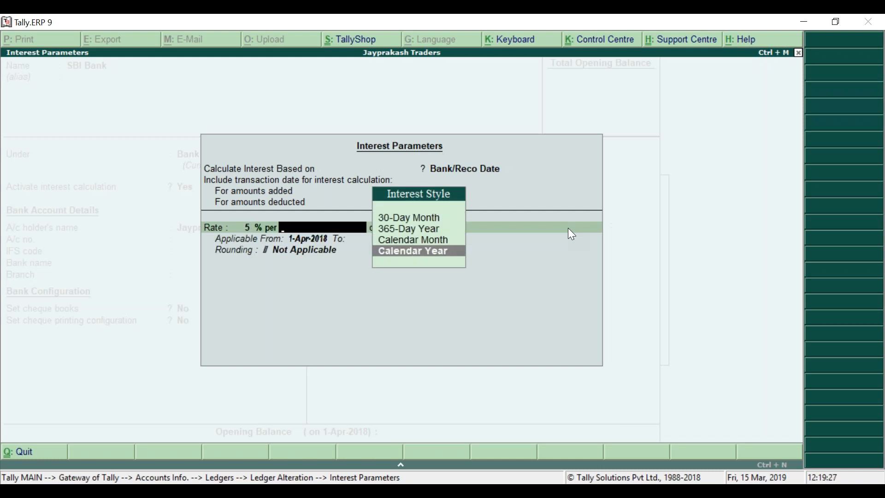
key(Return)
key(Down)
key(Down)
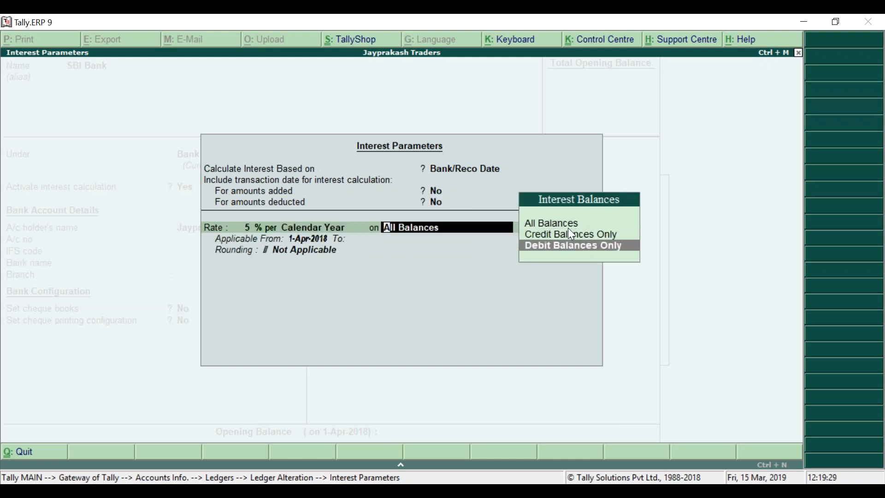
key(Return)
key(Return)
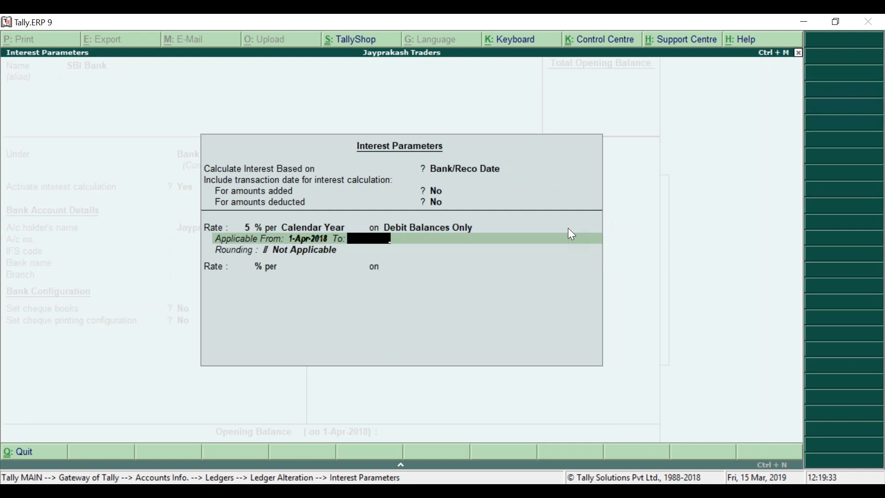
text(31-03)
key(Return)
key(Return)
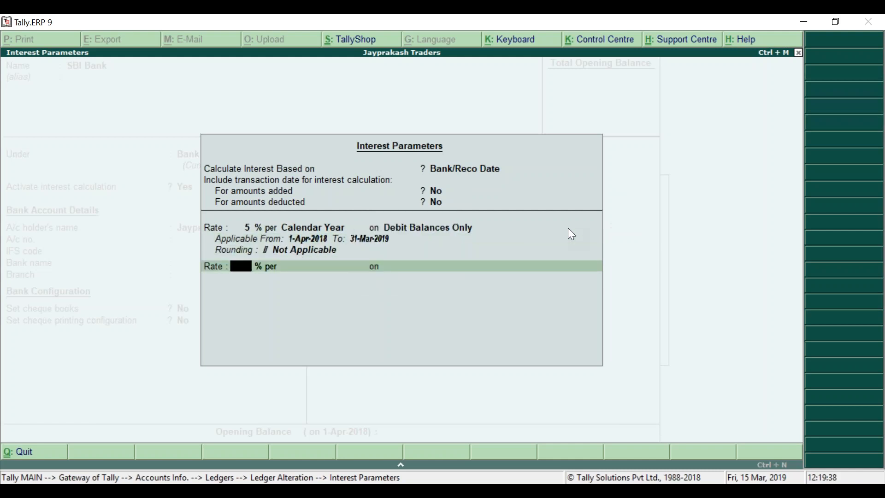
Keep the remaining bank account and mailing details of SBI Bank at their defaults and save the ledger.
key(Return)
key(Return)
key(Return)
key(Return)
key(Return)
key(Return)
key(Return)
key(Return)
key(Return)
key(Return)
key(Return)
key(Return)
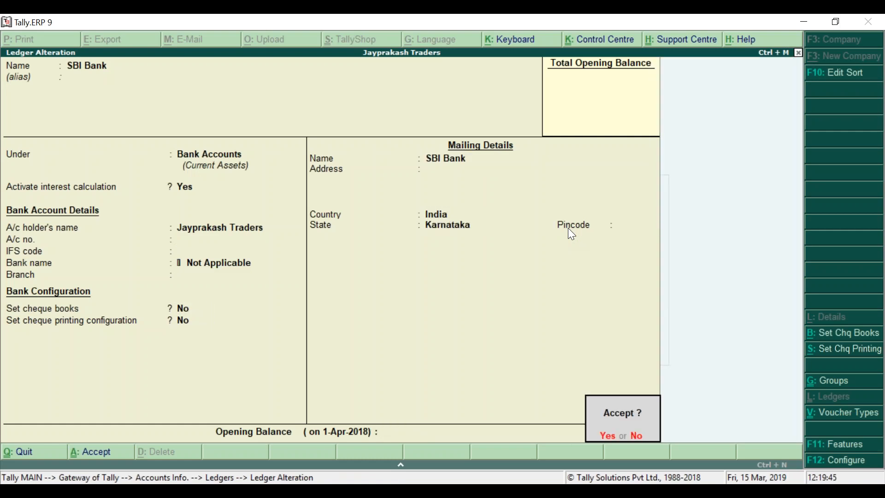
key(Return)
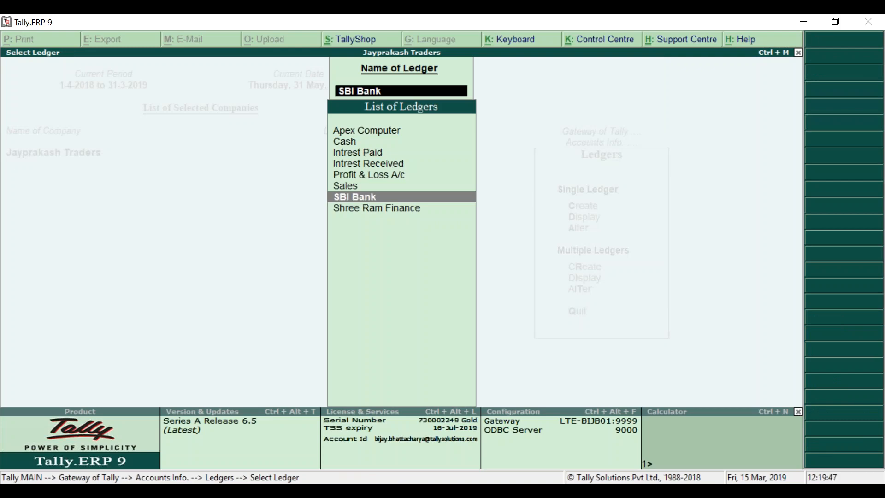
Reopen the SBI Bank ledger for alteration and review its interest parameters.
key(Return)
key(Return)
key(Return)
key(Return)
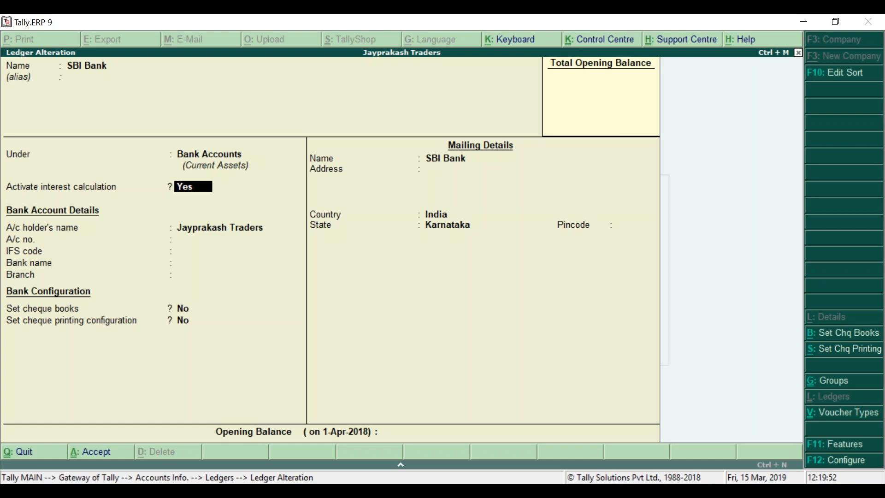
key(Return)
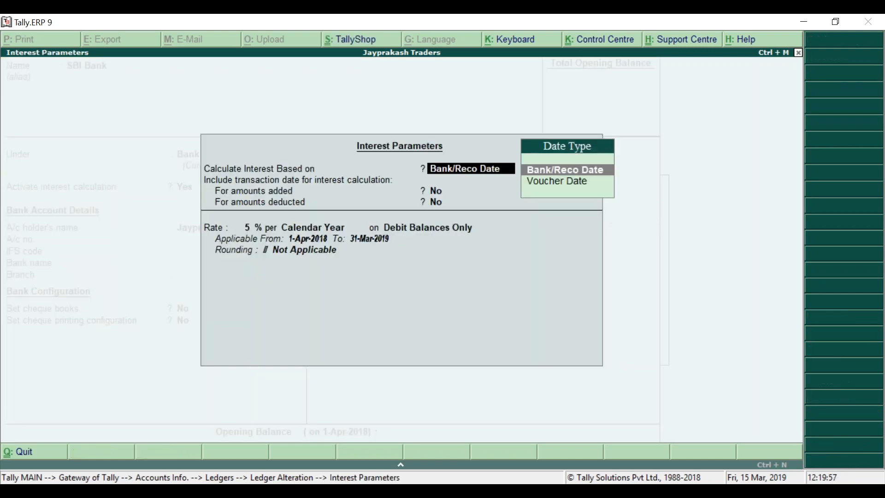
key(Return)
key(Return)
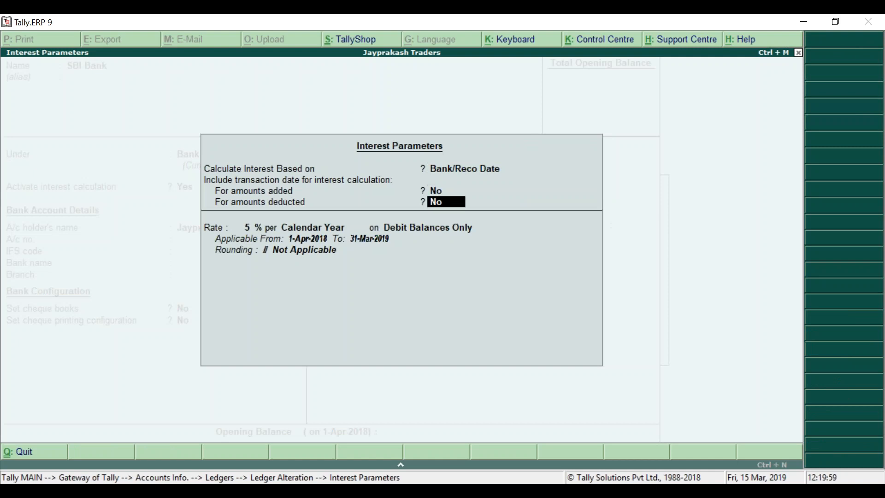
key(Return)
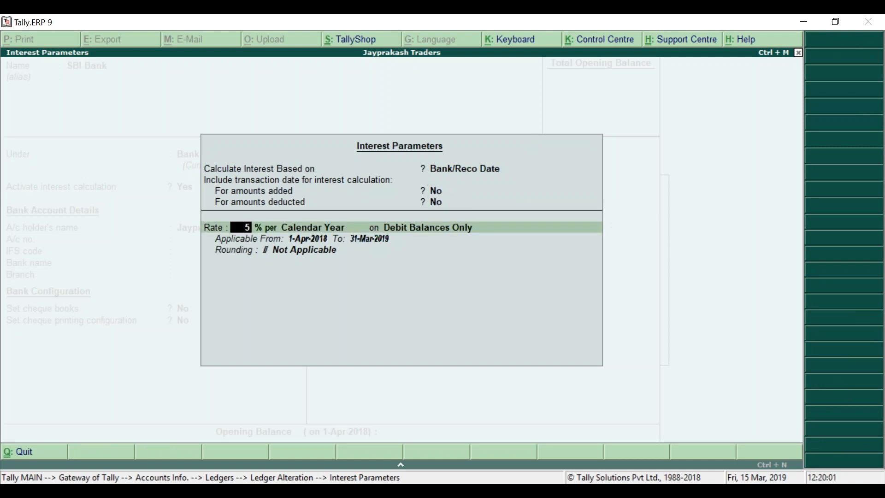
key(Return)
key(Return)
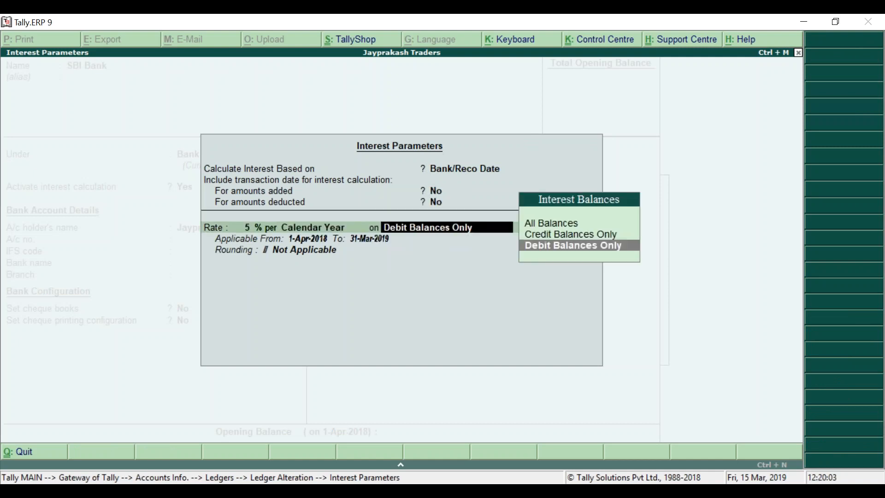
key(Return)
key(Return)
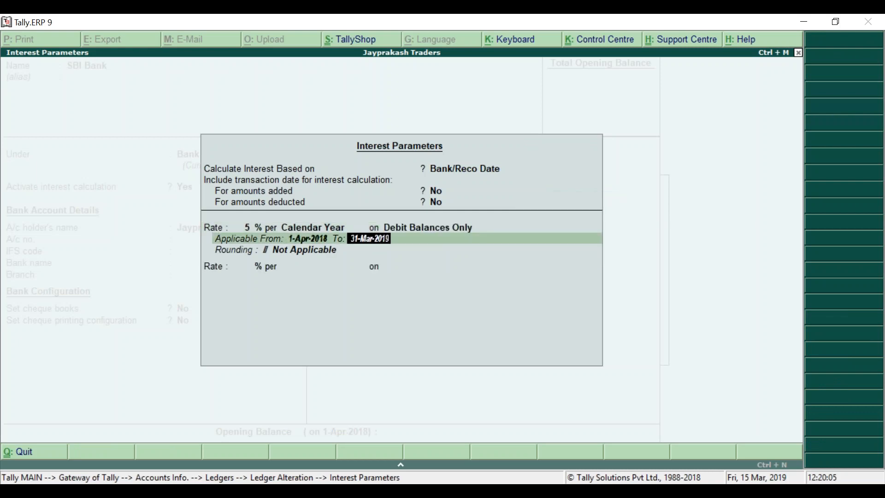
key(Return)
key(Return)
key(Return)
Go through the remaining SBI Bank ledger details without changes and accept the ledger again.
key(Return)
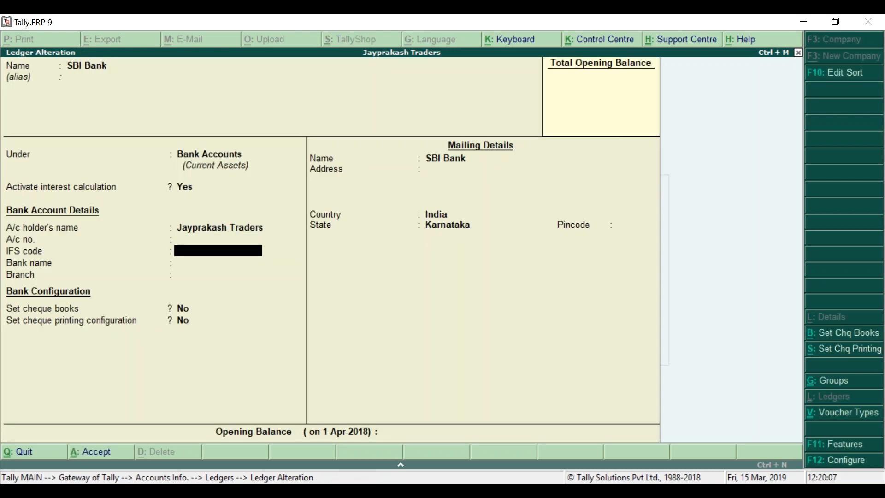
key(Return)
key(Return)
key(Return)
key(Return)
key(Return)
key(Return)
key(Return)
key(Return)
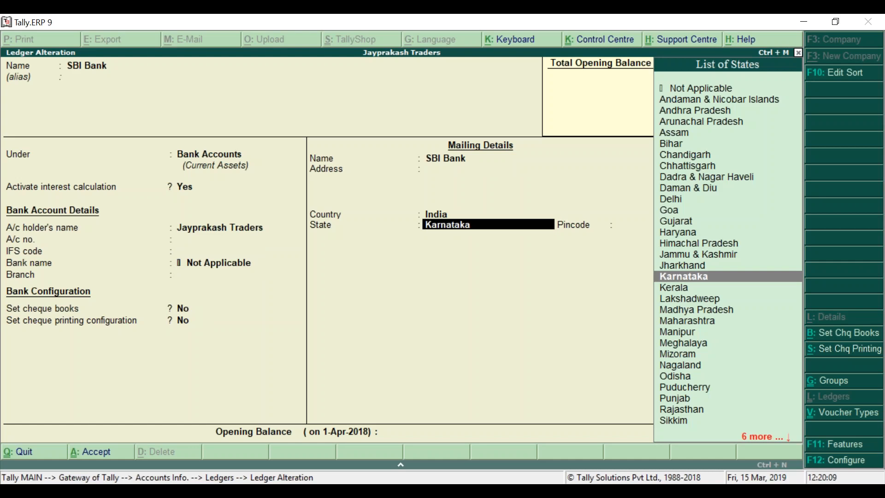
key(Return)
key(Return)
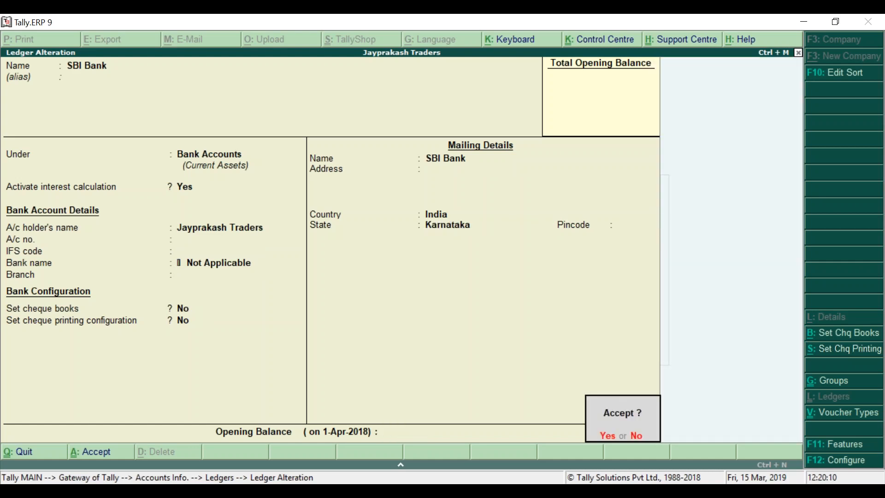
key(Return)
Leave the ledger masters and open the bank reconciliation for SBI Bank from the banking utilities.
key(Escape)
key(Escape)
key(Escape)
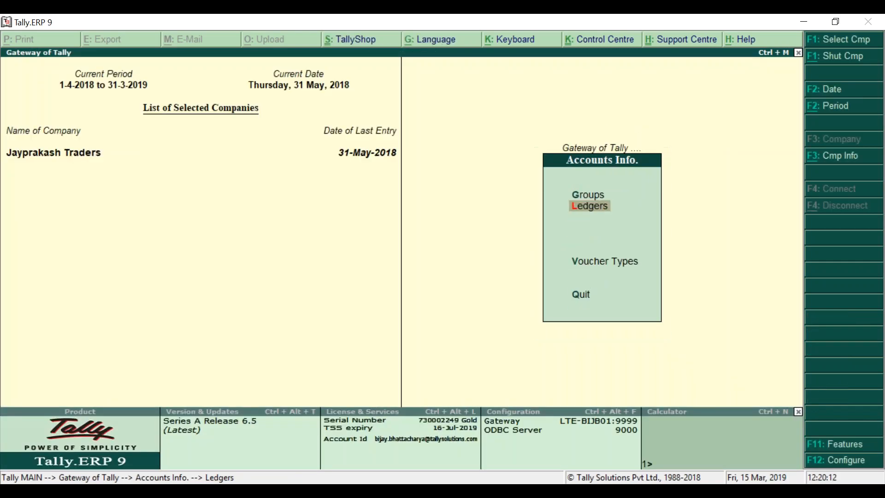
key(Down)
key(Down)
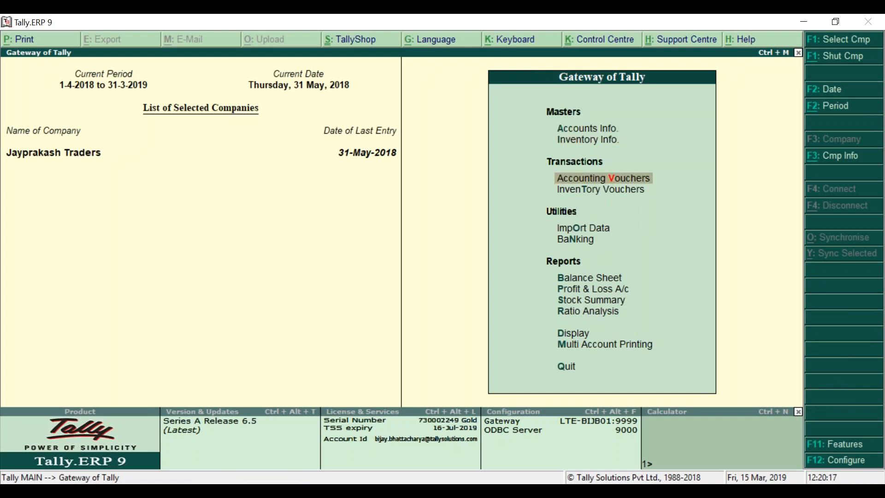
key(Down)
key(Down)
key(Down)
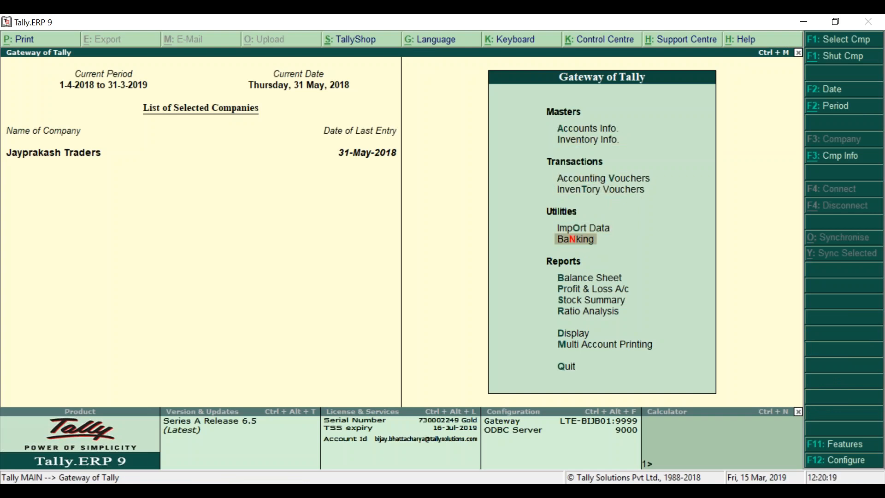
key(Return)
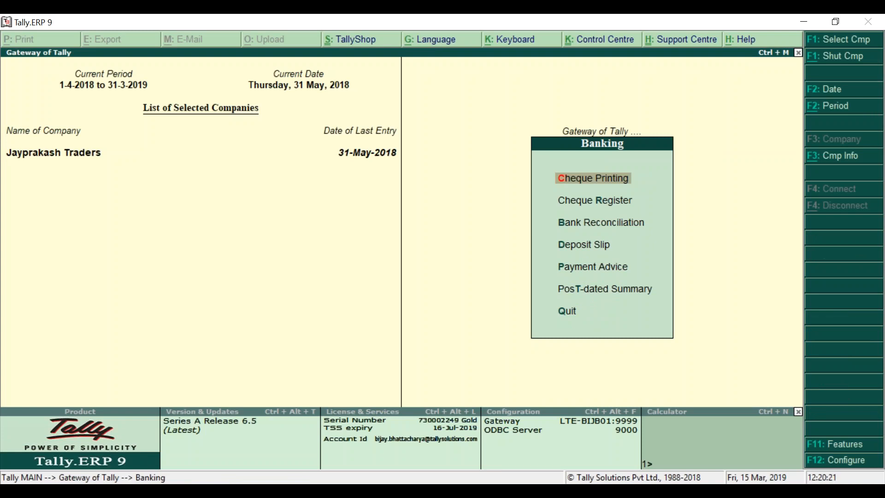
key(Down)
key(Down)
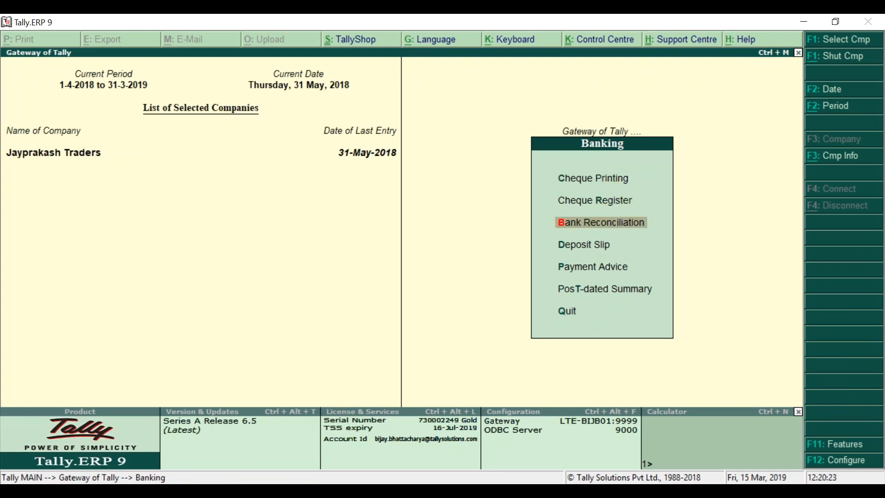
key(Return)
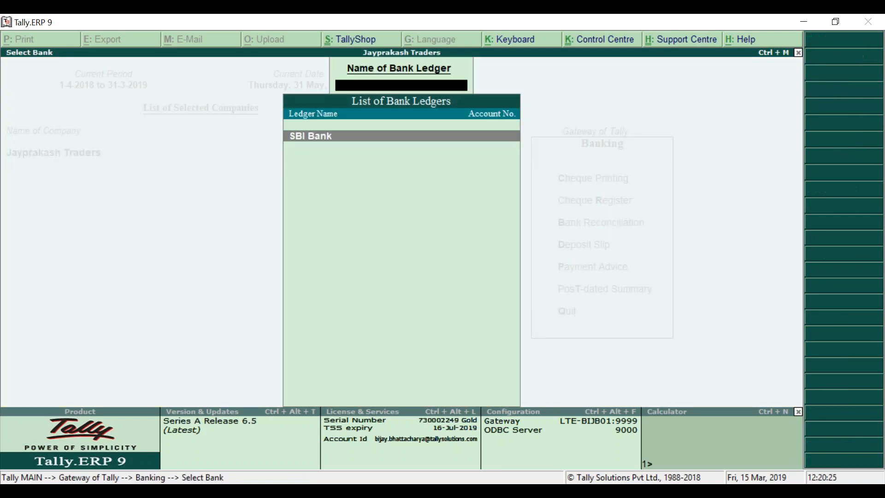
key(Return)
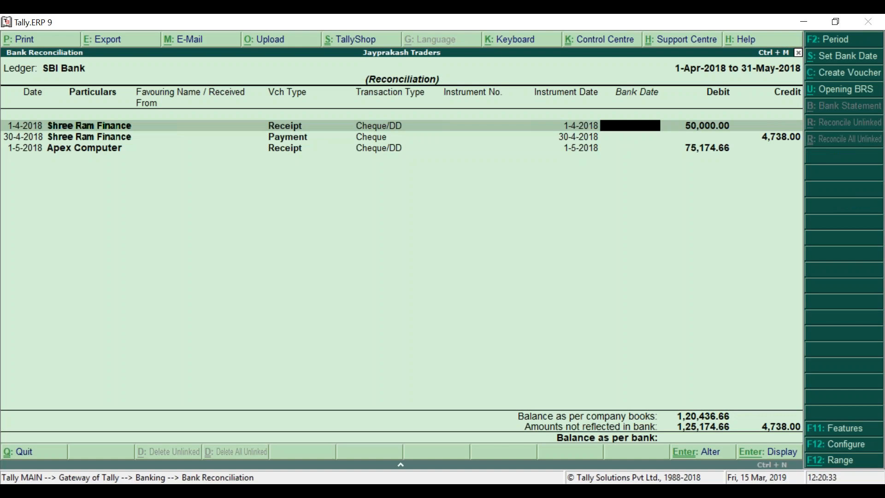
Enter bank dates 1-4-2018, 30-4-2018 and 1-5-2018 for the three SBI Bank transactions and save the reconciliation.
text(01-04)
key(Return)
text(30-04)
key(Return)
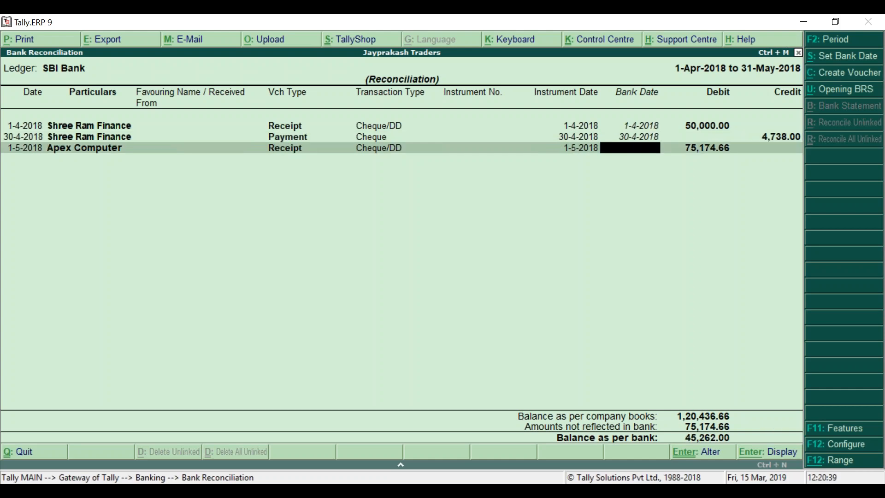
text(01-05)
key(Return)
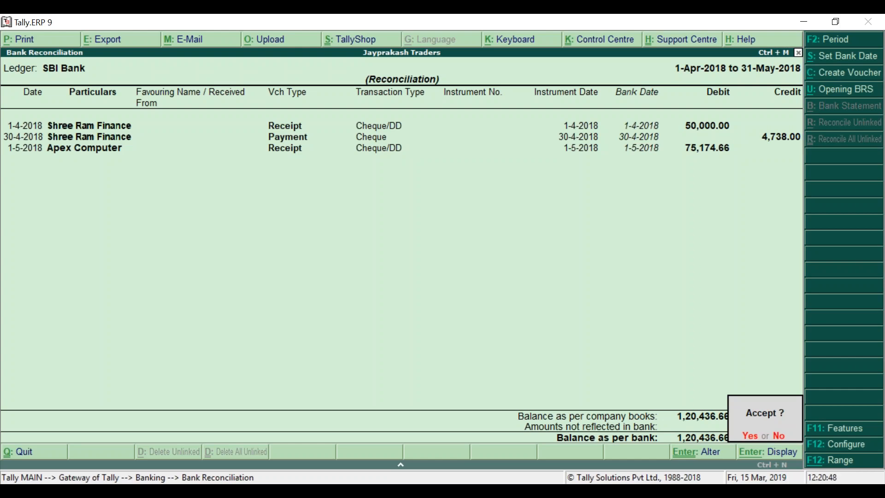
key(y)
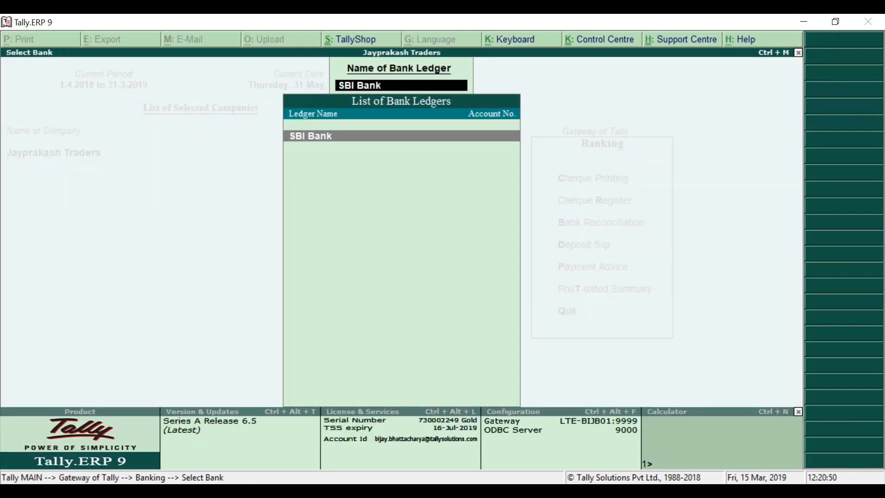
Leave the banking utilities and go to the display reports from the gateway.
key(Escape)
key(Escape)
key(Escape)
key(n)
key(Down)
key(Down)
key(Down)
key(Down)
key(Down)
key(Down)
key(Down)
key(Down)
key(Down)
key(Down)
key(Return)
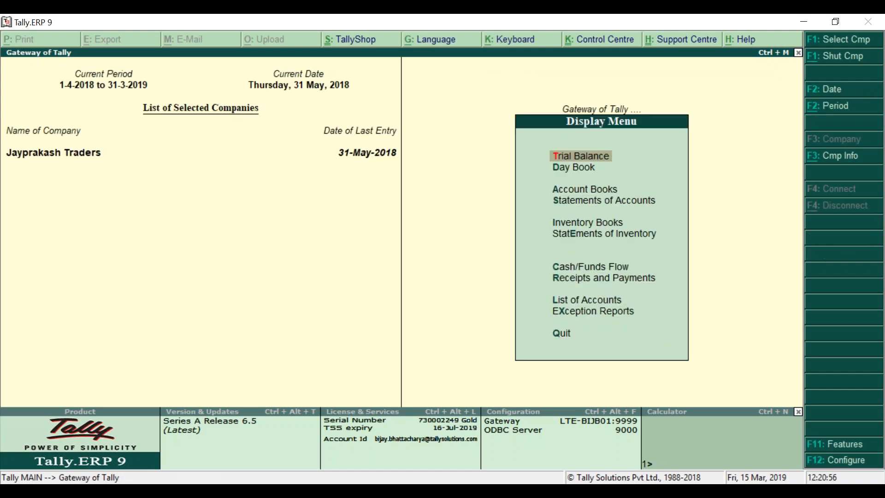
Open the ledger interest calculation report for SBI Bank under the statements of accounts.
key(Down)
key(Down)
key(Down)
key(Return)
key(Down)
key(Return)
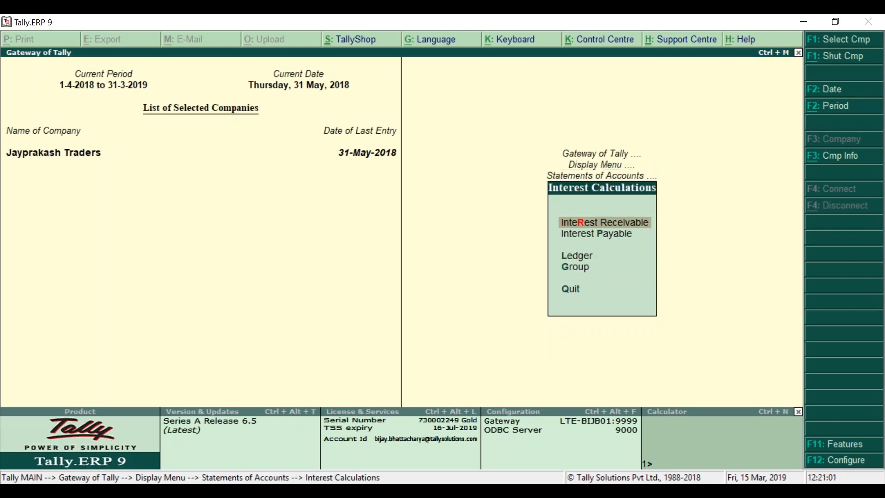
key(Down)
key(Down)
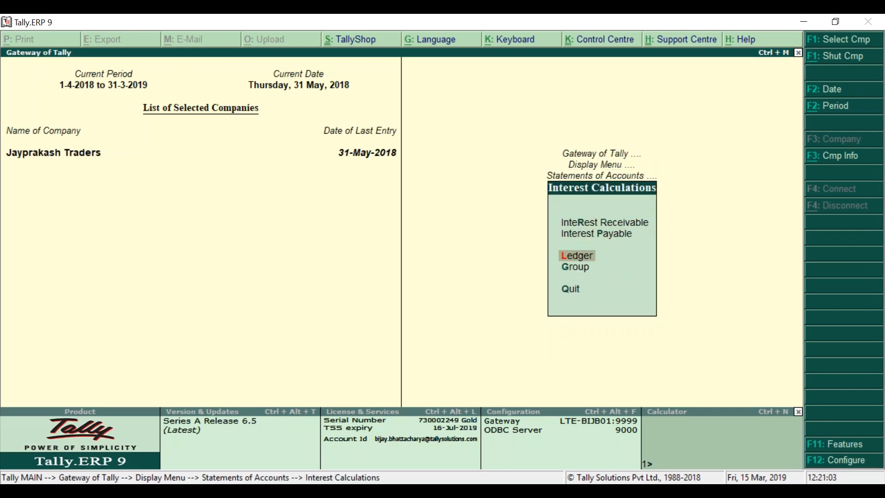
key(Return)
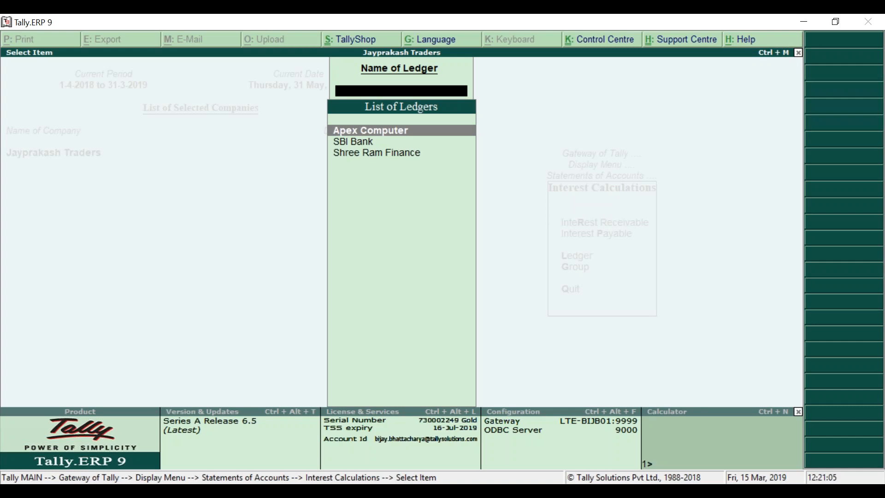
key(Down)
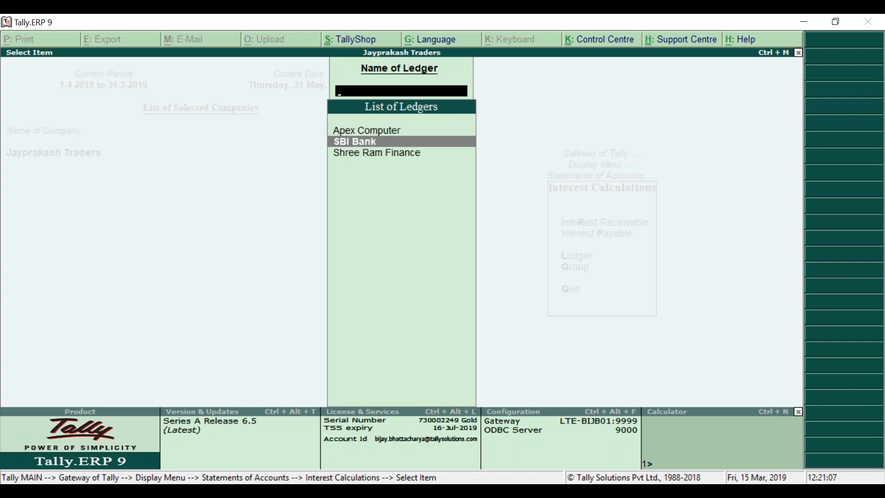
key(Return)
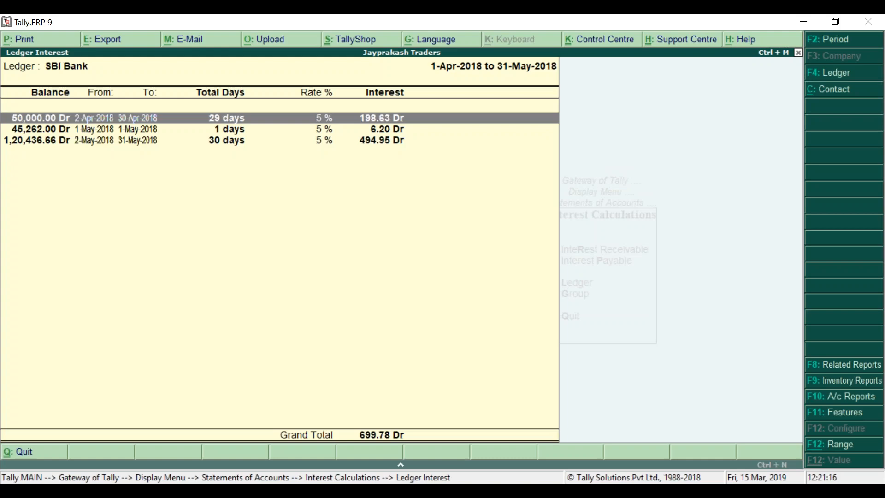
Set the end of the SBI Bank interest report period to 30-04-2018, keeping the start date.
key(F2)
key(Return)
text(30-04)
key(Return)
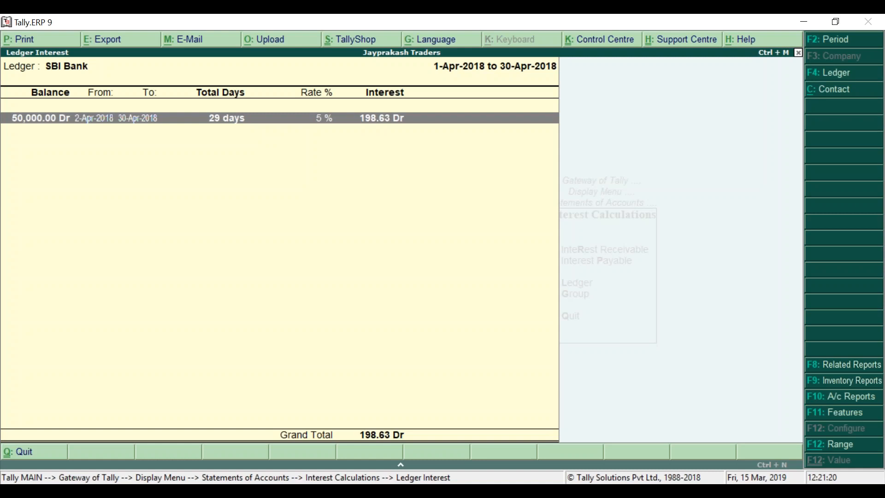
Open the reconciled bank transactions behind SBI Bank's April interest line and set the period start to 1-4-2018.
key(Return)
key(Escape)
key(Return)
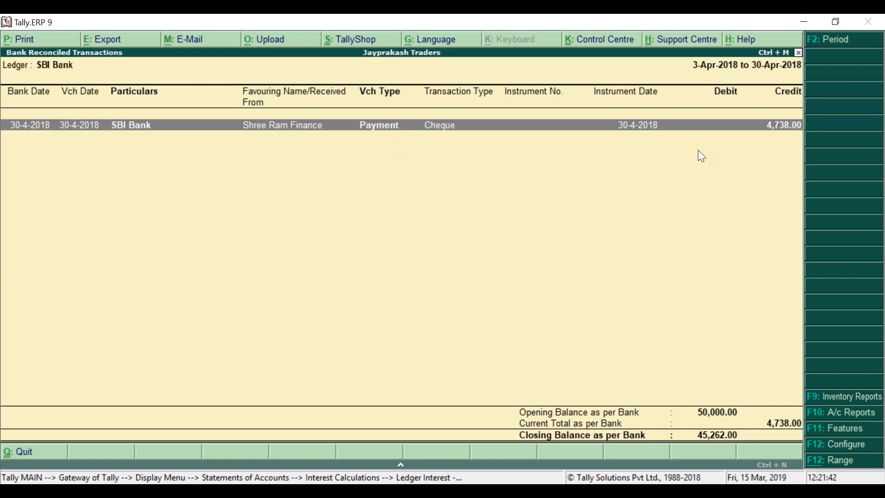
key(F2)
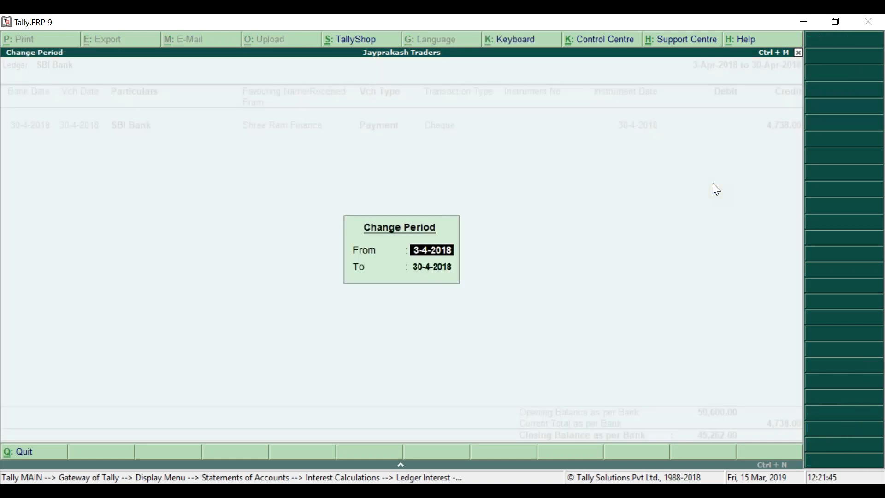
text(1-4)
key(Return)
key(Return)
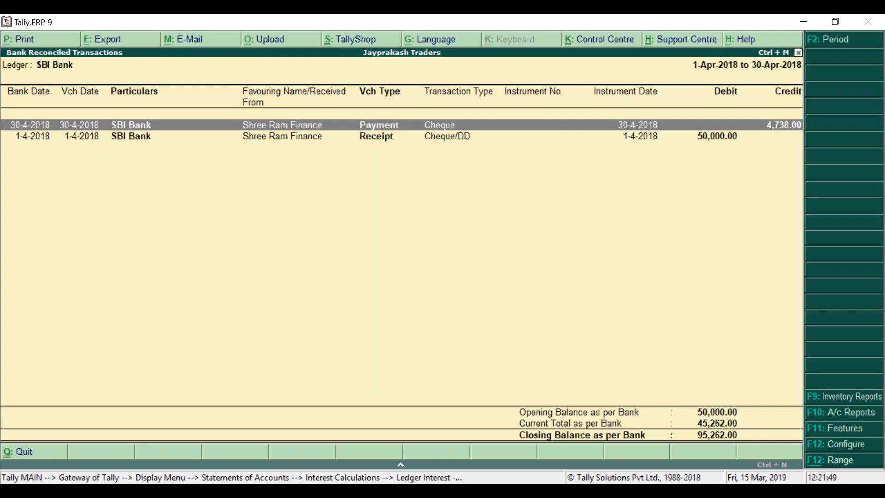
Examine the reconciled payment and receipt entries of SBI Bank, comparing their bank dates and amounts.
key(Down)
key(Up)
key(Down)
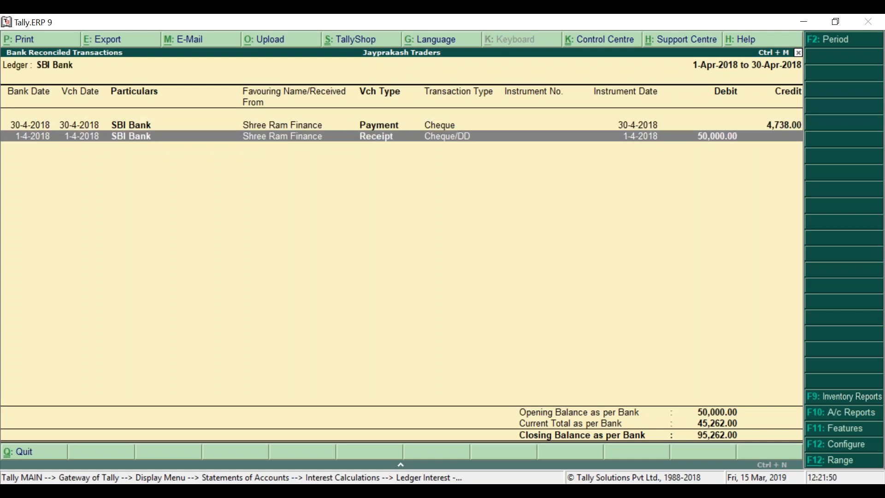
key(Up)
key(Down)
key(Up)
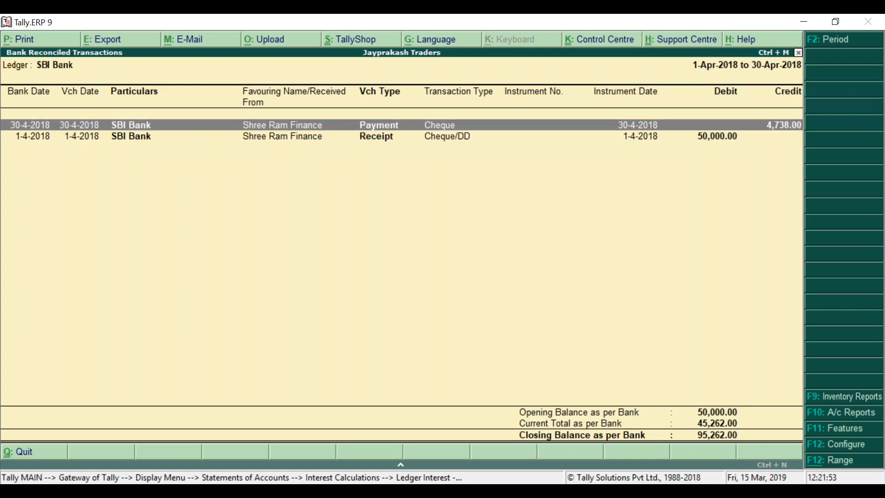
key(Down)
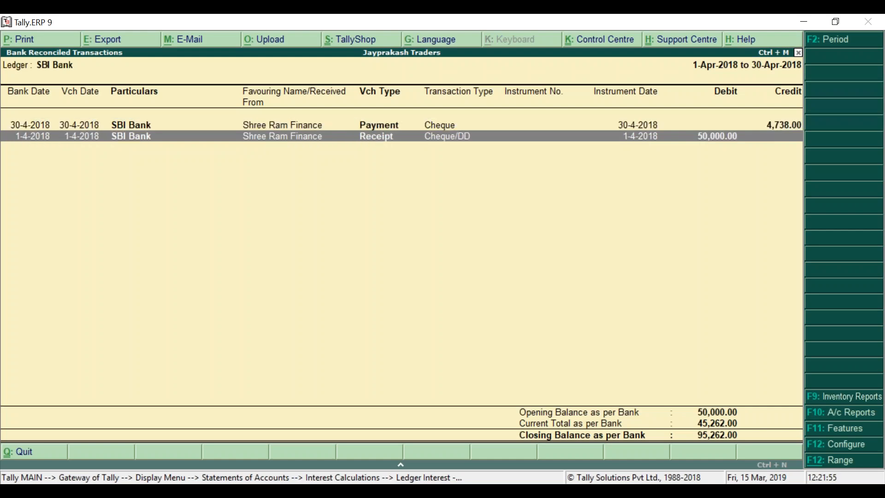
key(Up)
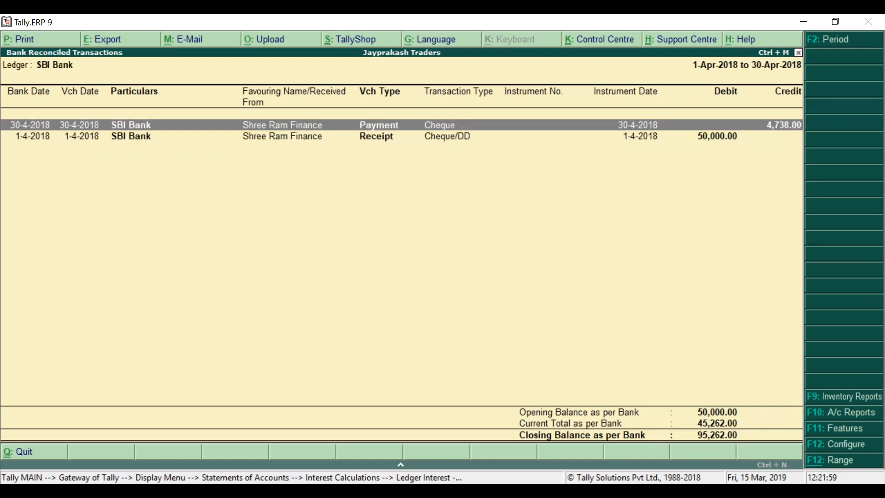
Close the reconciled transactions and the ledger interest report, returning to the gateway.
key(Escape)
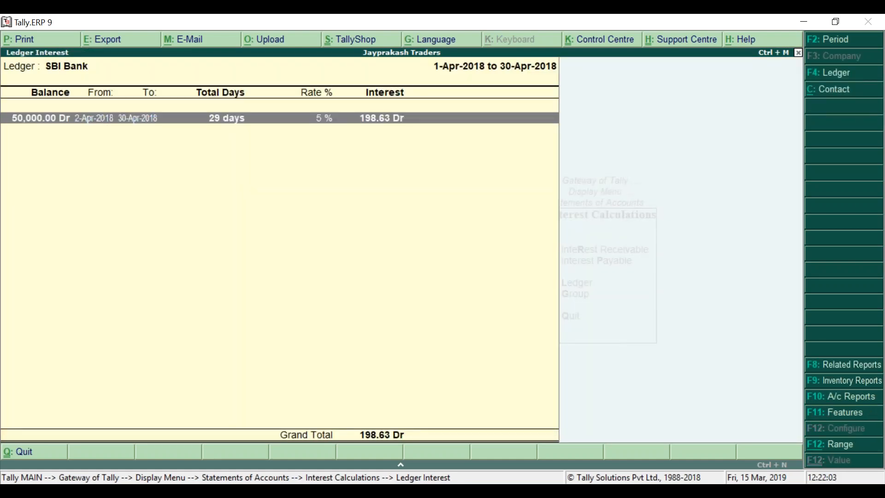
key(Escape)
key(Escape)
key(Escape)
key(Escape)
key(Escape)
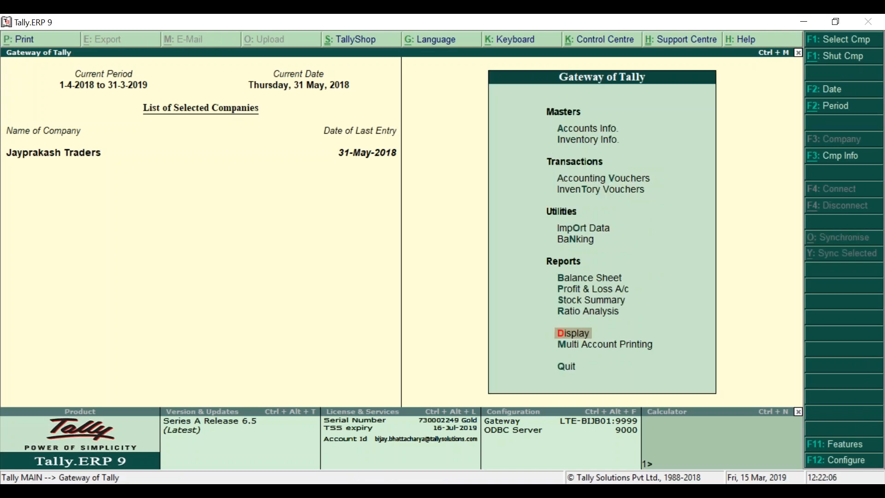
Open the bank reconciliation of SBI Bank under the banking utilities.
key(Up)
key(Up)
key(Up)
key(Up)
key(Up)
key(Return)
key(Down)
key(Down)
key(Return)
key(Return)
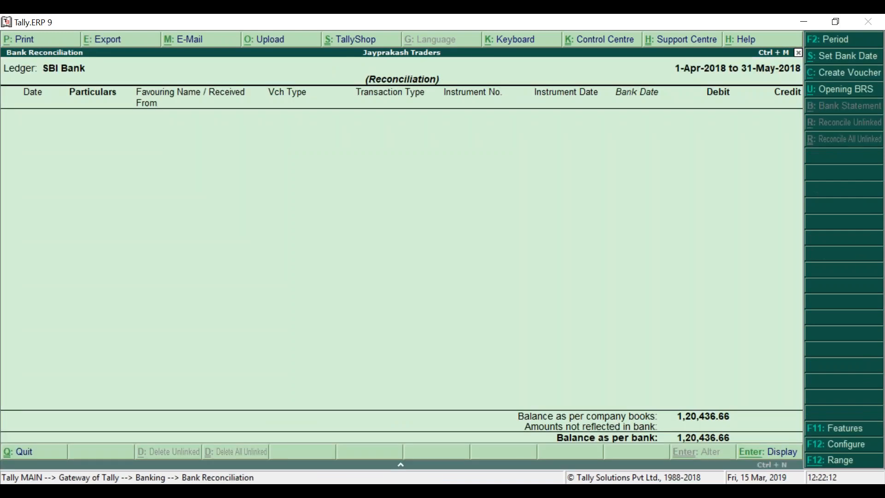
Leave the SBI Bank reconciliation and open the display reports from the gateway.
key(Escape)
key(Escape)
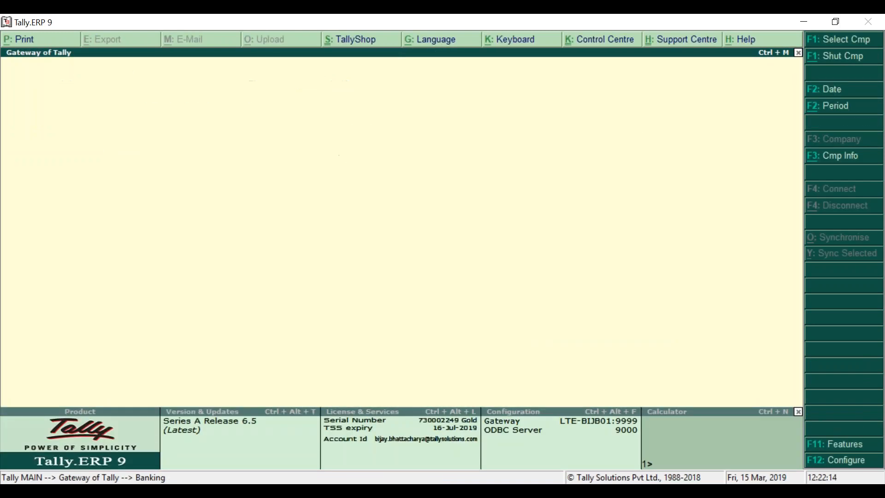
key(Escape)
key(Down)
key(Down)
key(Down)
key(Down)
key(Down)
key(Down)
key(Down)
key(Down)
key(Down)
key(Down)
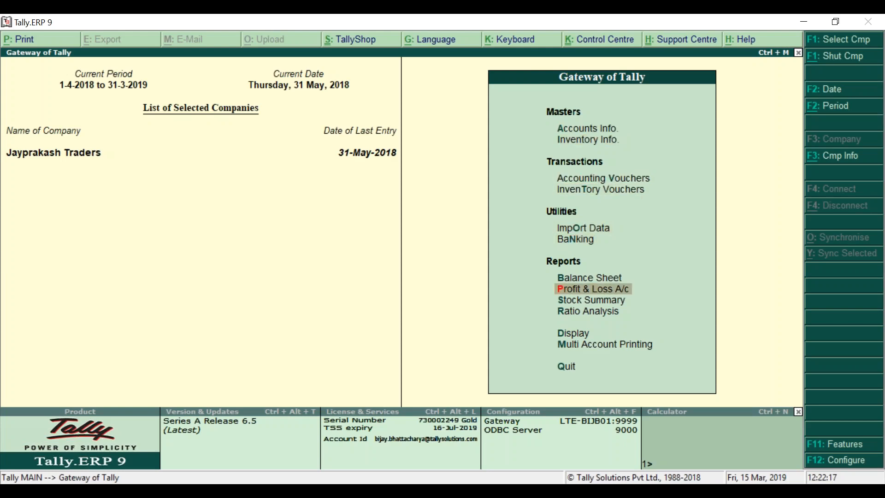
key(Return)
Open the ledger interest calculation report for SBI Bank under the statements of accounts.
key(Down)
key(Down)
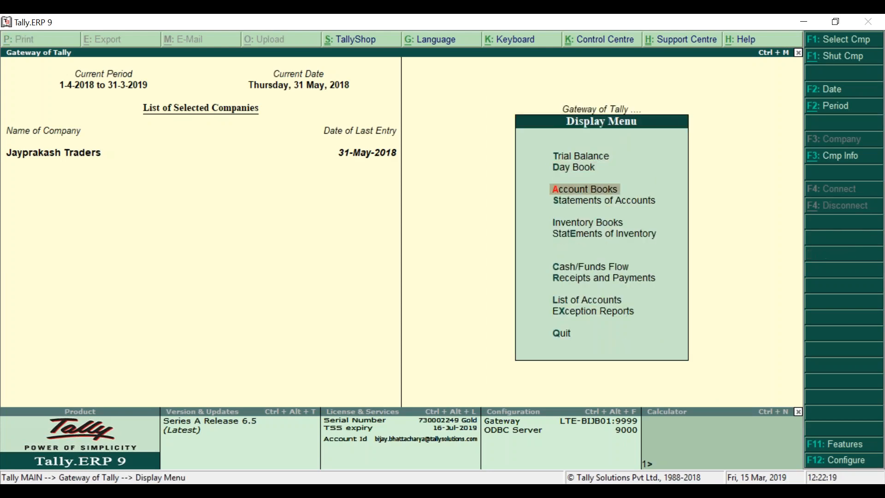
key(Down)
key(Return)
key(Down)
key(Return)
key(Down)
key(Down)
key(Down)
key(Up)
key(Return)
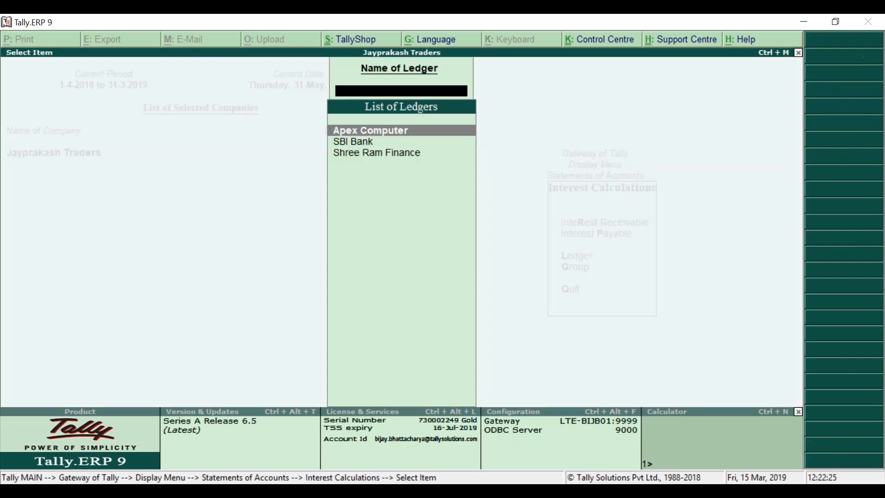
key(Down)
key(Return)
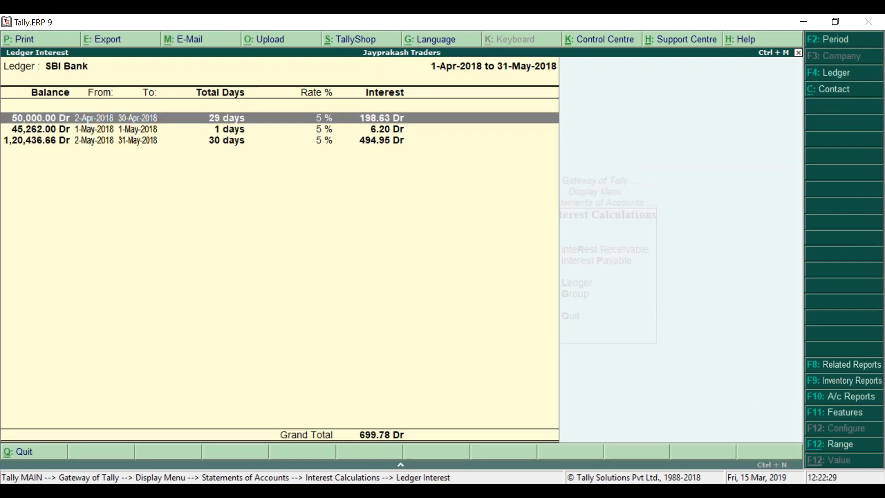
Examine SBI Bank's interest lines, comparing the balance, date range, number of days and interest of each.
key(Down)
key(Down)
key(Up)
key(Up)
key(Down)
key(Down)
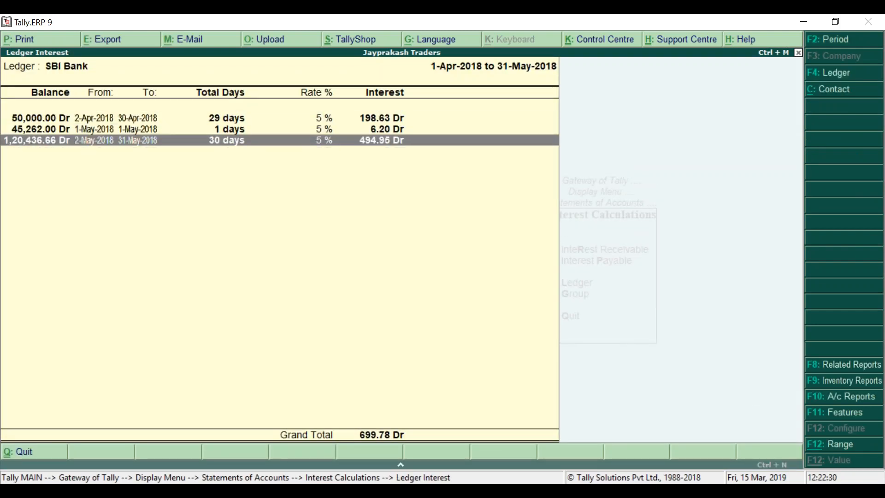
key(Up)
key(Up)
key(Down)
key(Down)
key(Up)
key(Up)
key(Down)
key(Down)
key(Up)
key(Up)
key(Down)
key(Down)
key(Up)
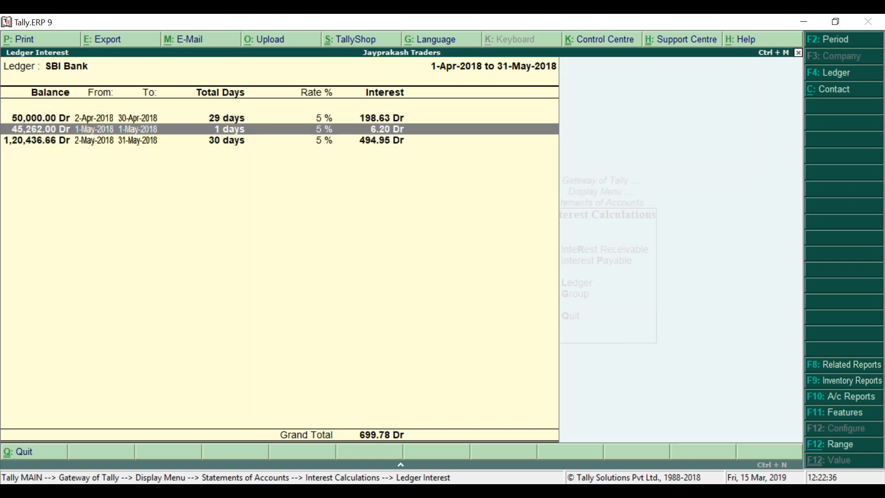
key(Down)
key(Up)
key(Up)
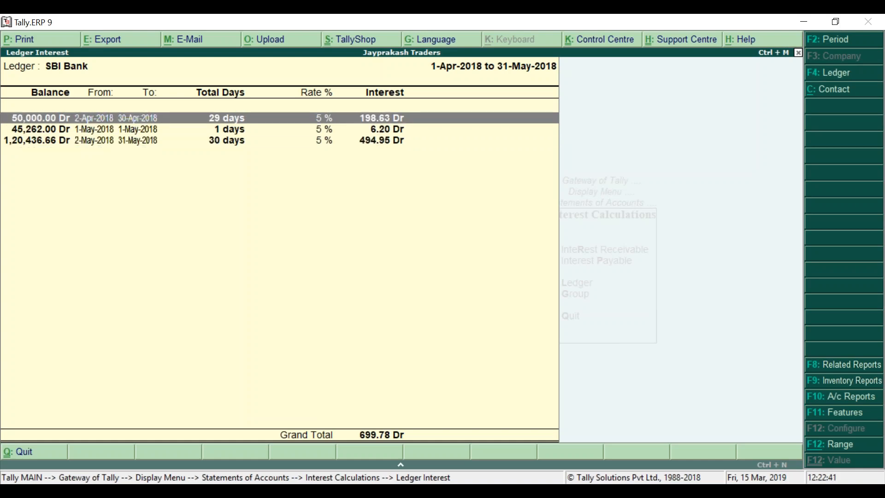
Set the end of the SBI Bank interest report period to 31-3-2019, keeping the start date, and check the last interest line.
key(F2)
key(Return)
text(31-3)
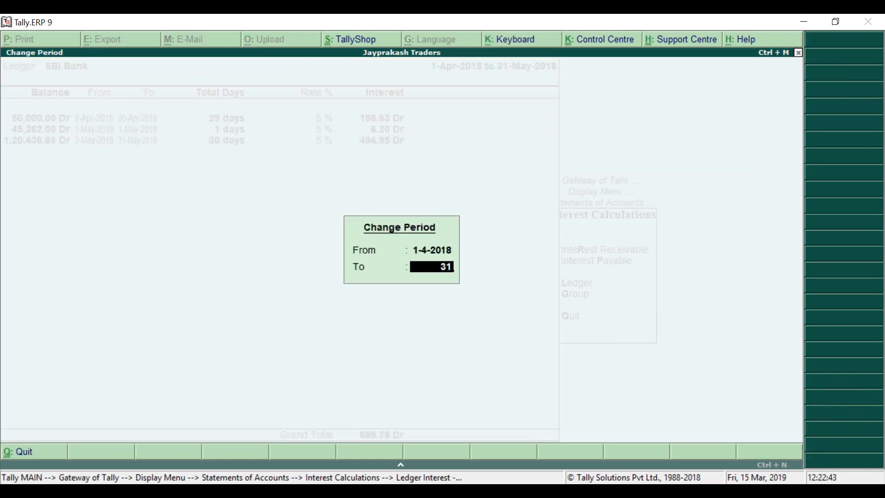
key(Return)
key(Down)
key(Down)
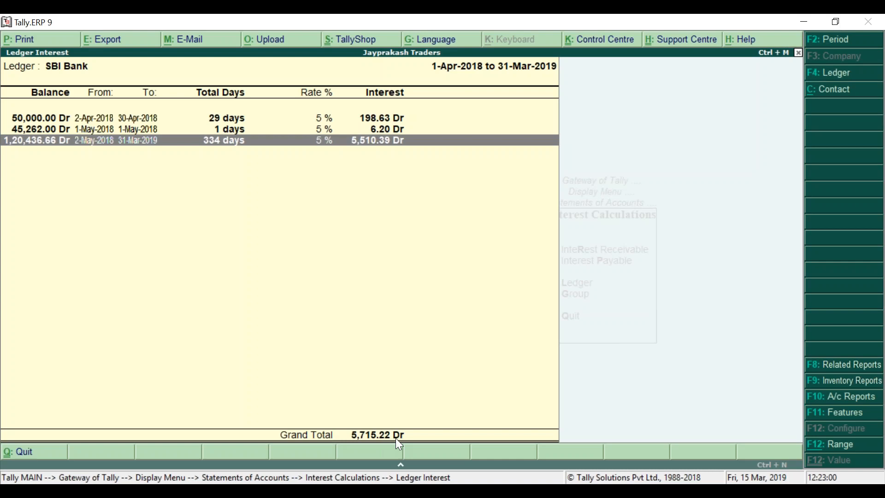
Leave the interest report and start a Debit Note accounting voucher with the voucher class Int Calculation.
key(Escape)
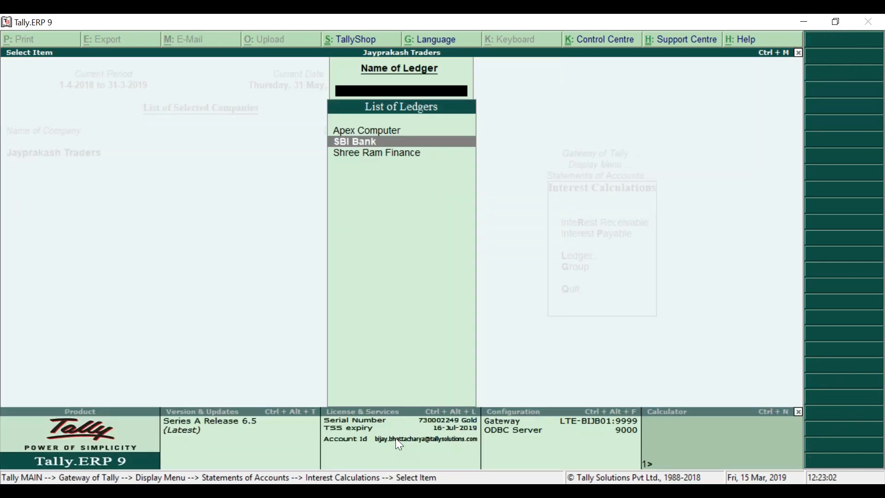
key(Escape)
key(Escape)
key(Escape)
key(Escape)
key(v)
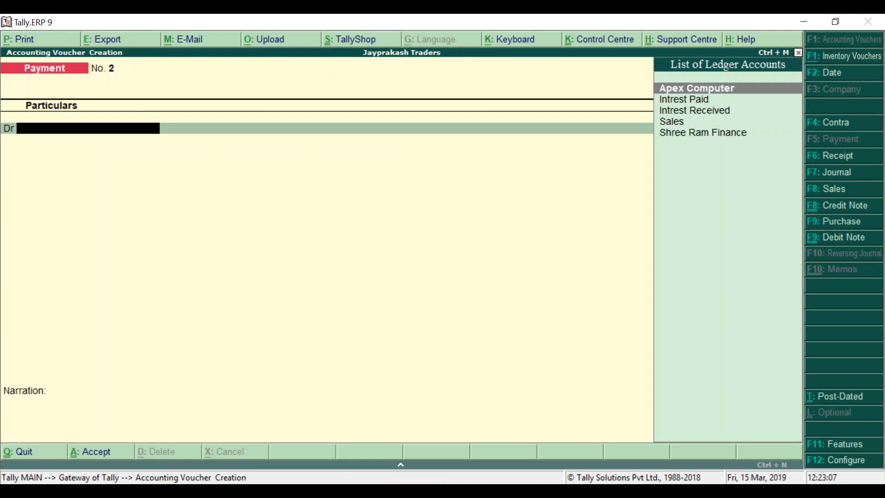
key(ctrl+F9)
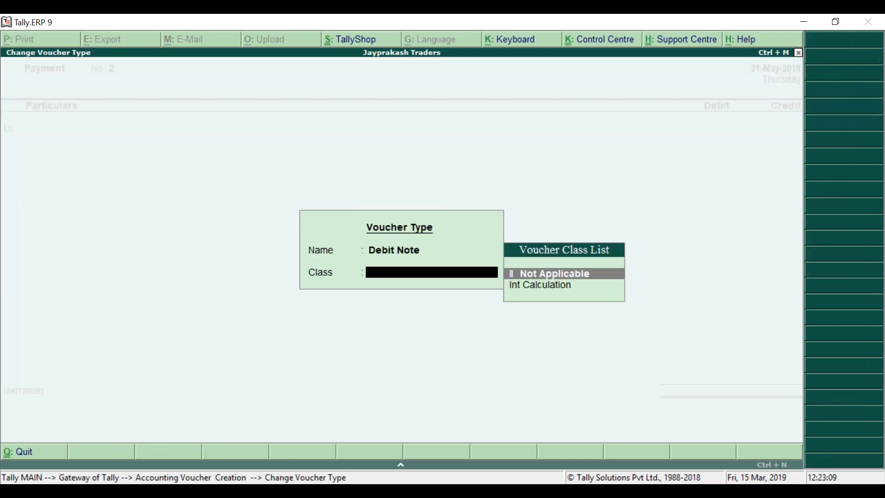
key(Down)
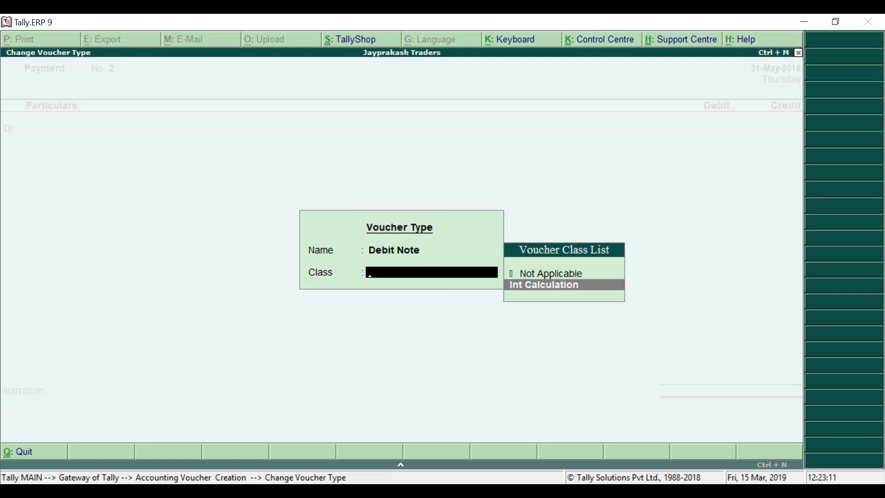
key(Return)
Date the debit note 31-03-2019 and leave the original invoice number and date blank.
key(F2)
text(31-03)
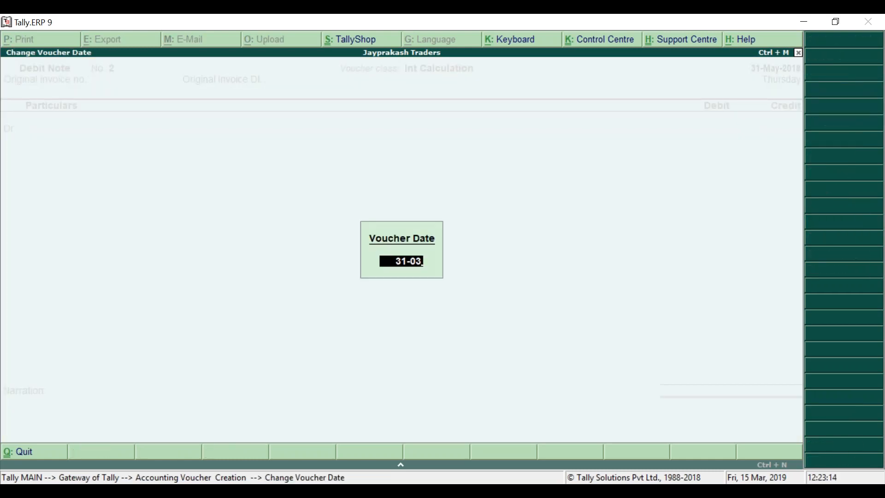
key(Return)
key(Return)
key(Return)
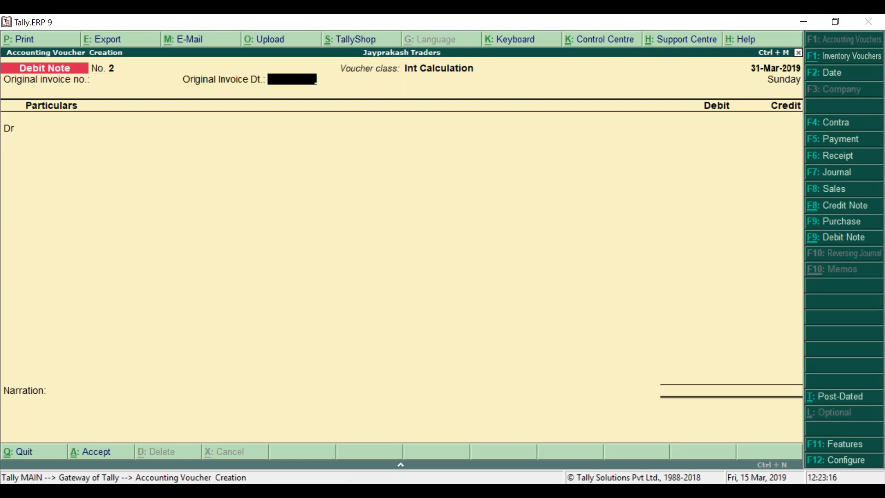
Debit SBI Bank with its calculated interest amount and accept the Cheque/DD bank allocation dated 31-Mar-2019.
key(Down)
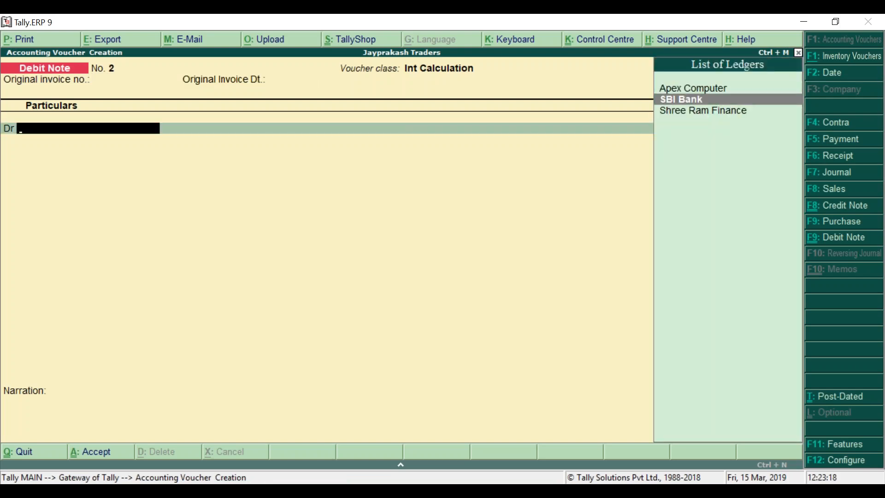
key(Return)
key(Return)
key(Return)
key(Return)
key(Return)
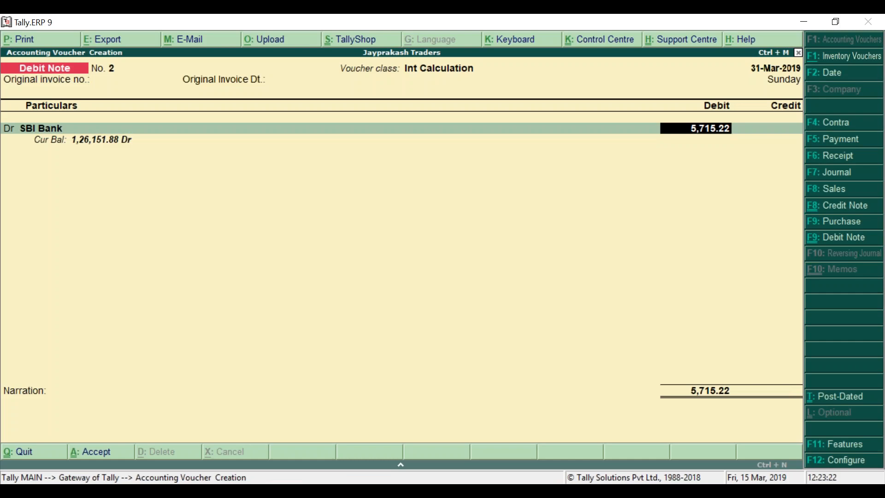
key(Return)
key(Return)
key(Return)
key(Return)
key(Return)
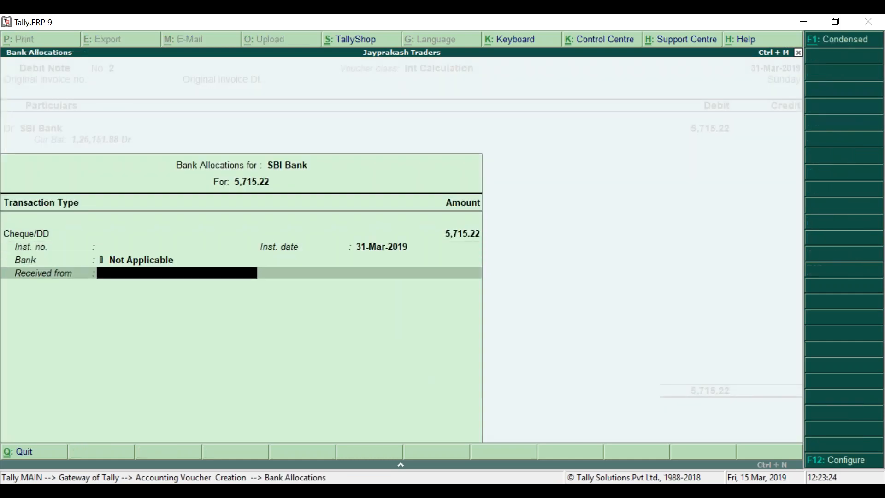
key(Return)
Credit the Intrest Received ledger with the interest amount, leave the narration blank and save the debit note.
key(Down)
key(Down)
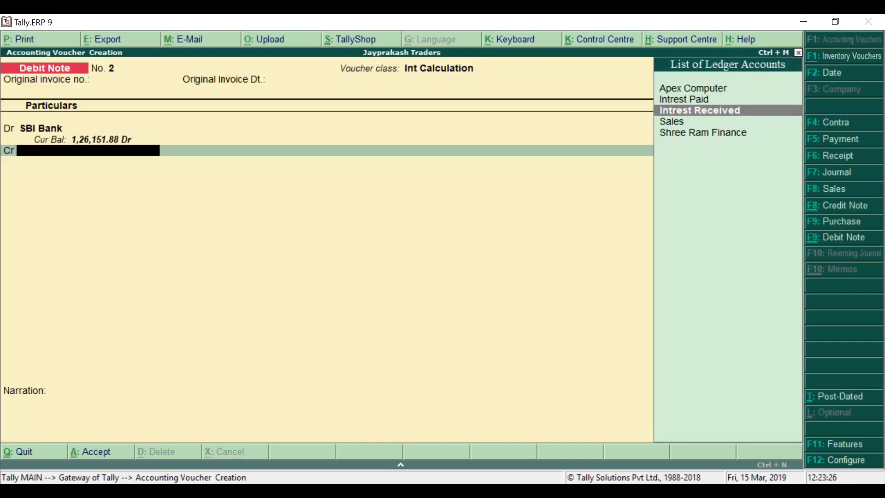
key(Return)
key(Return)
key(Return)
key(Return)
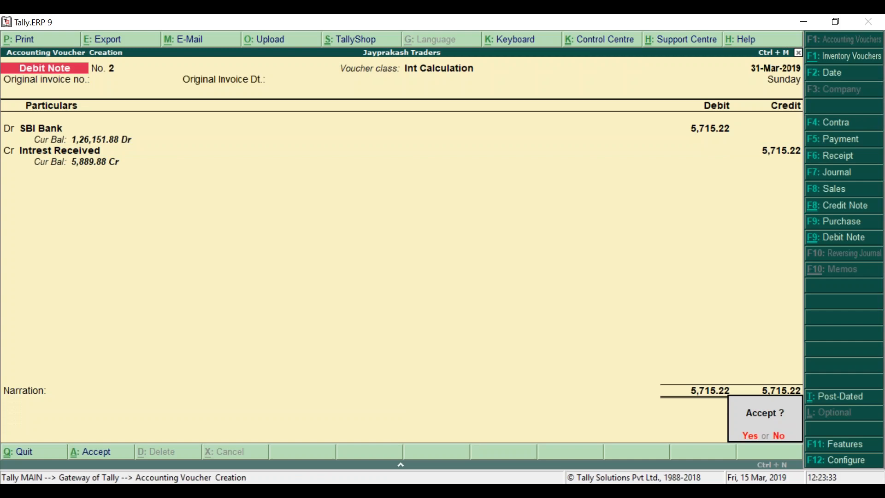
key(Return)
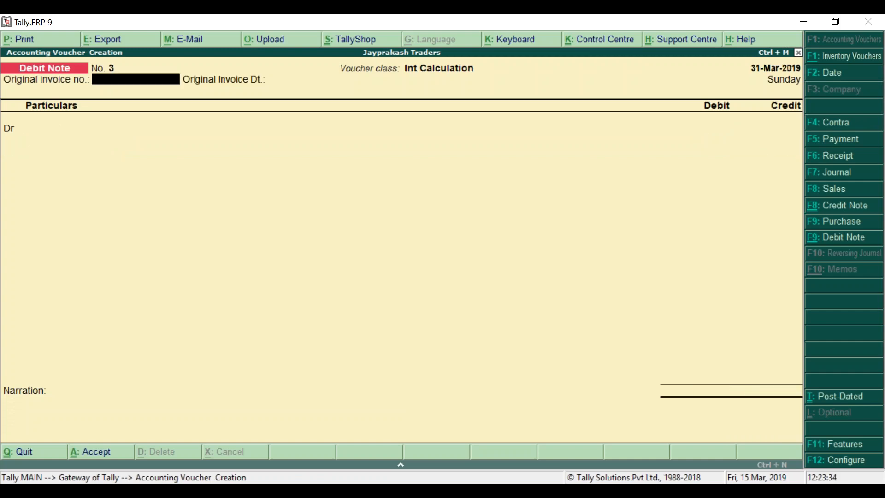
Leave voucher entry and go to the display reports from the gateway.
key(Escape)
key(Escape)
key(Escape)
key(Down)
key(Down)
key(Down)
key(Down)
key(Down)
key(Down)
key(Down)
key(Down)
key(Down)
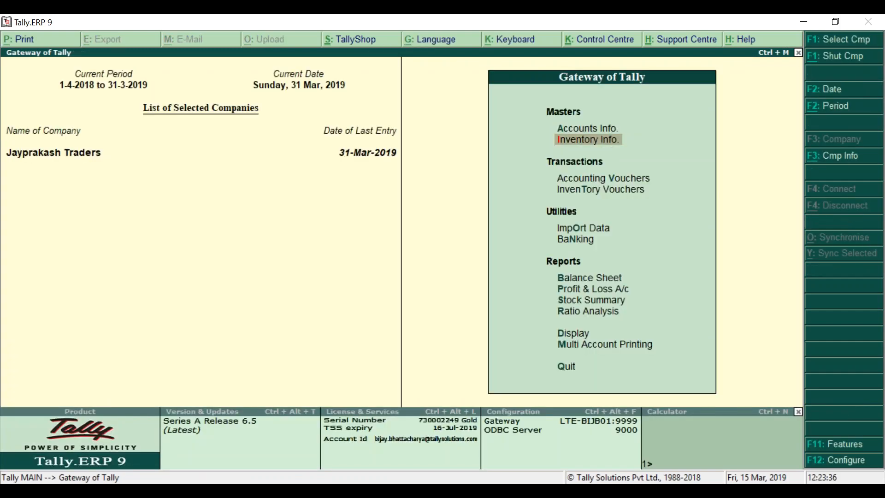
key(Down)
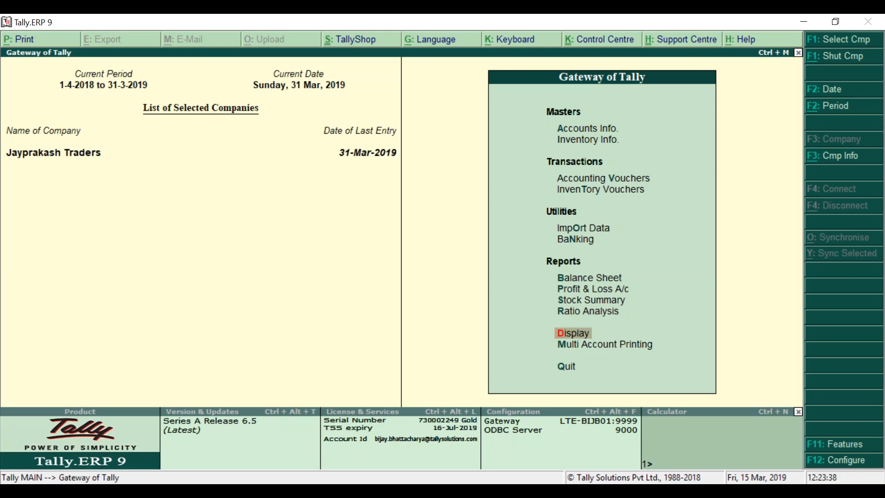
Open the Cash/Bank summary under the account books to view the SBI Bank balance.
key(Return)
key(Down)
key(Down)
key(Return)
key(Down)
key(Up)
key(Return)
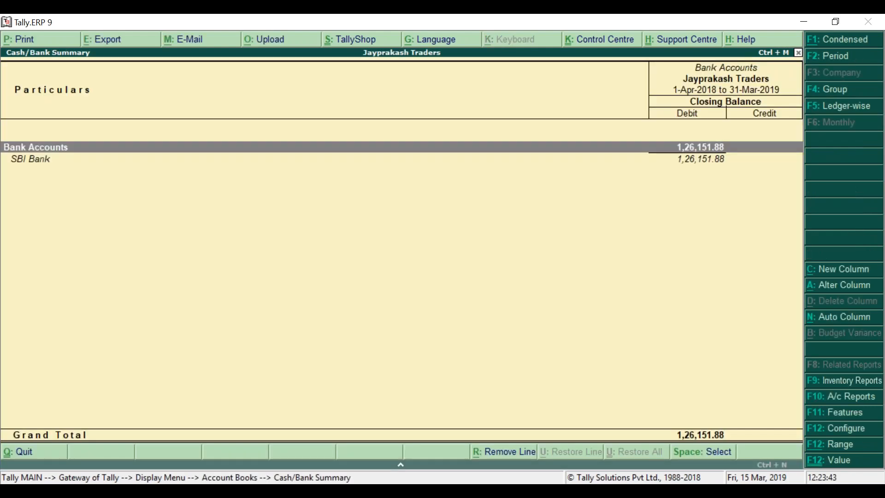
Open the SBI Bank ledger's monthly summary and examine its transactions and closing balances across the months up to March.
key(Down)
key(Return)
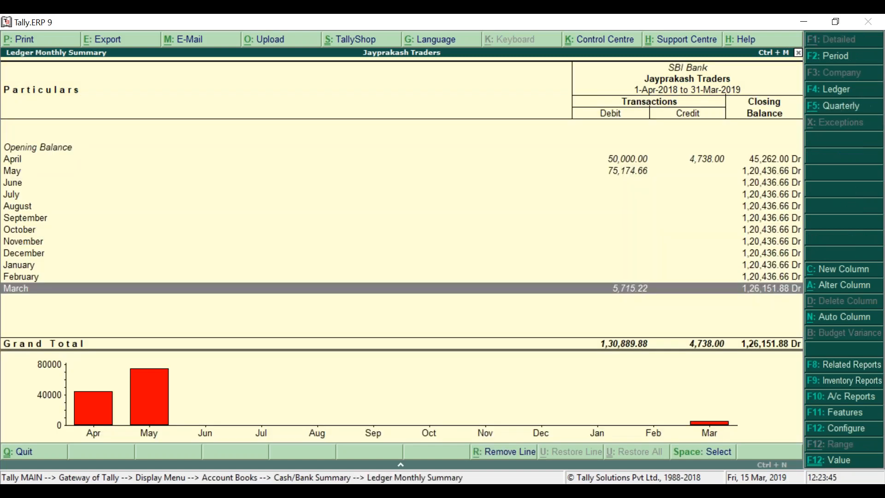
key(Up)
key(Up)
key(Up)
key(Up)
key(Up)
key(Up)
key(Up)
key(Up)
key(Up)
key(Up)
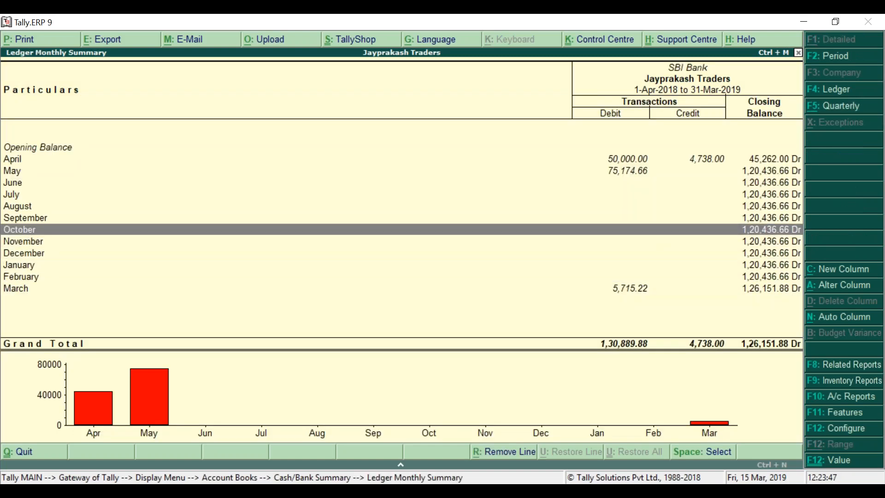
key(Down)
key(Down)
key(Down)
key(Down)
key(Down)
key(Down)
key(Down)
key(Down)
key(Down)
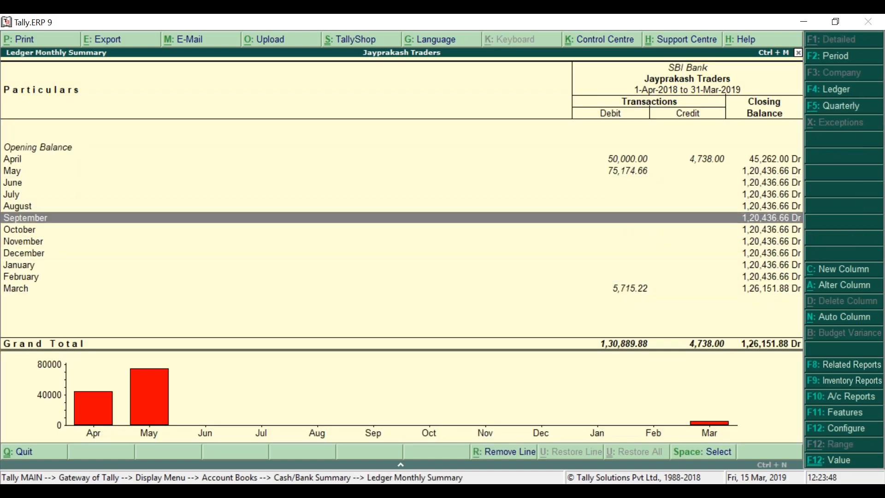
key(Down)
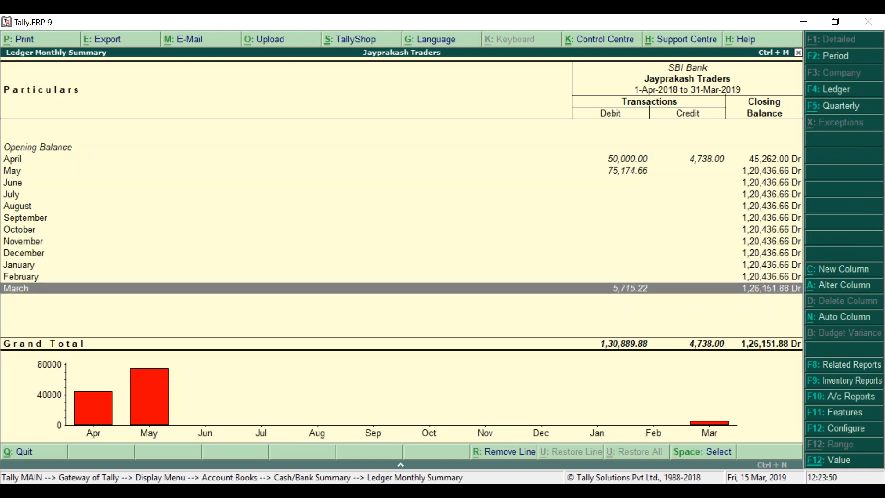
Inspect the March interest debit note behind the SBI Bank entry and return to the monthly summary.
key(Return)
key(Return)
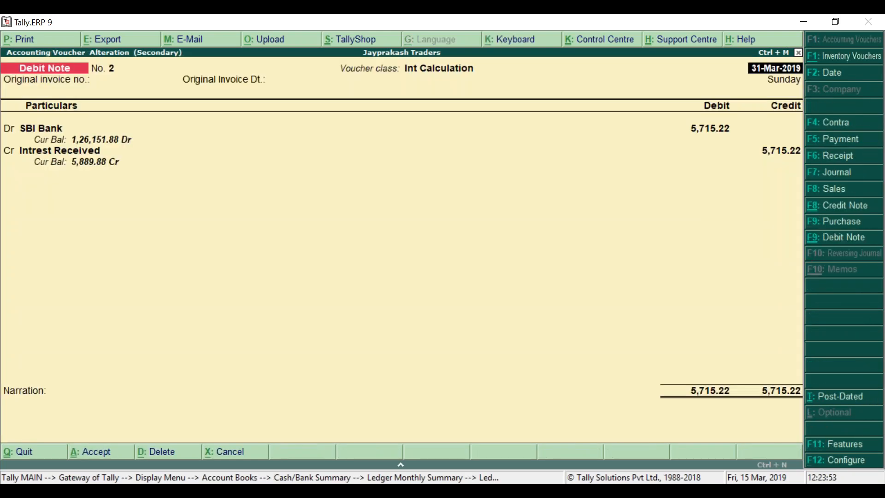
key(Escape)
key(Escape)
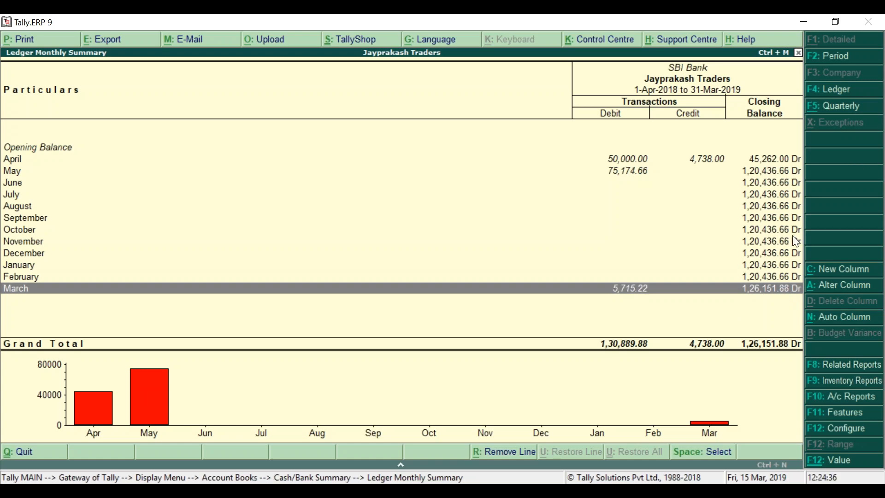
Close the bank book reports and return to the Gateway of Tally.
key(alt+Tab)
key(Escape)
key(Escape)
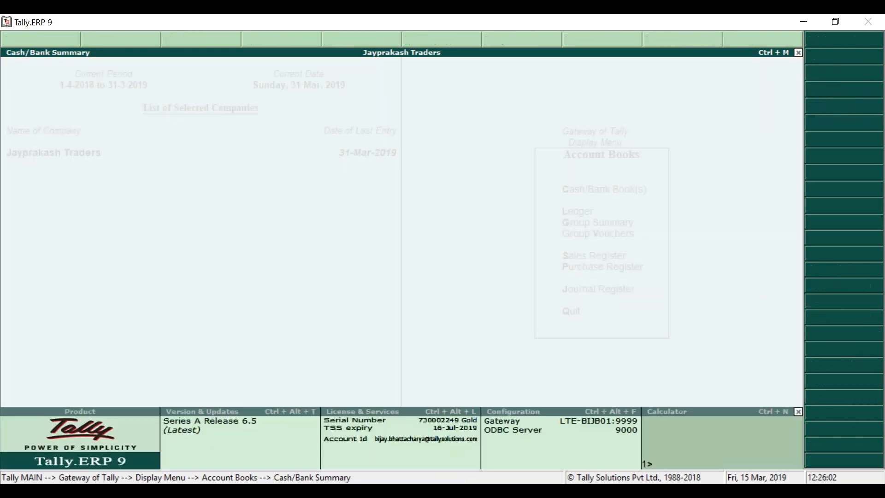
key(Escape)
key(Escape)
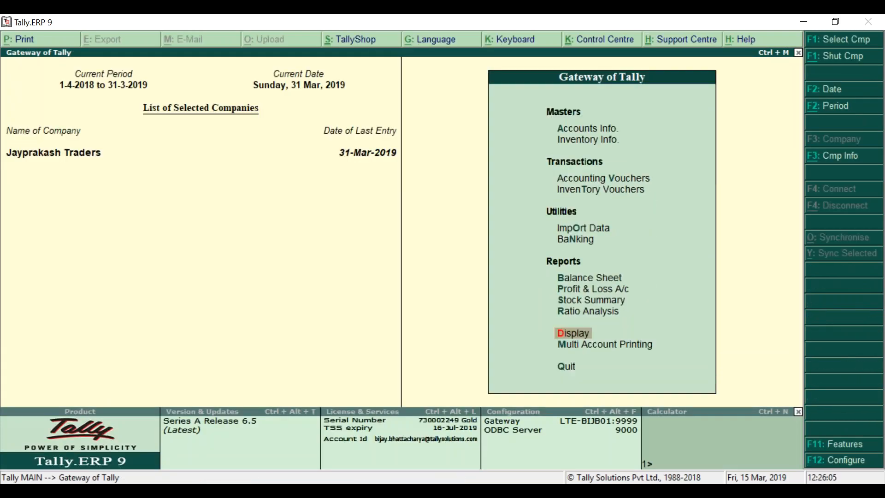
Display the Day Book for the period 1-Apr-2018 to 31-Mar-2019.
key(Return)
key(d)
key(alt+F2)
key(Return)
Open the 31-5-2018 Shree Ram Finance credit note from the Day Book.
key(Up)
key(Up)
key(Up)
key(Up)
key(Up)
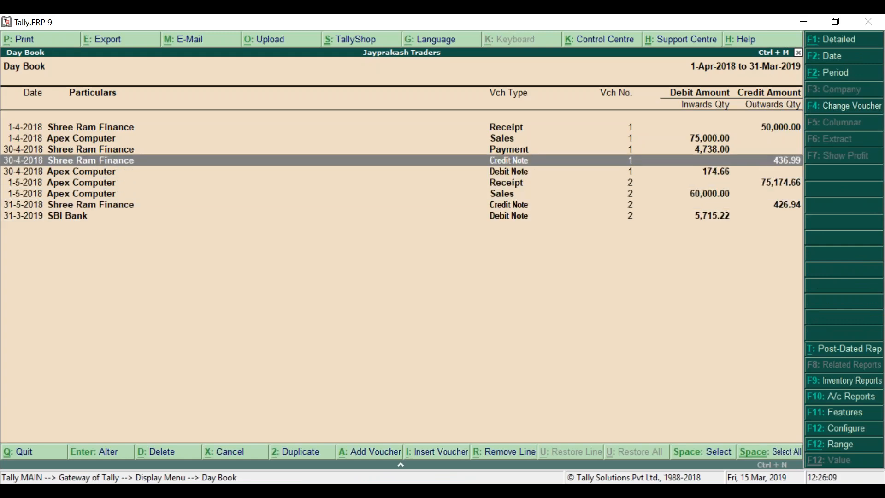
key(Down)
key(Down)
key(Down)
key(Down)
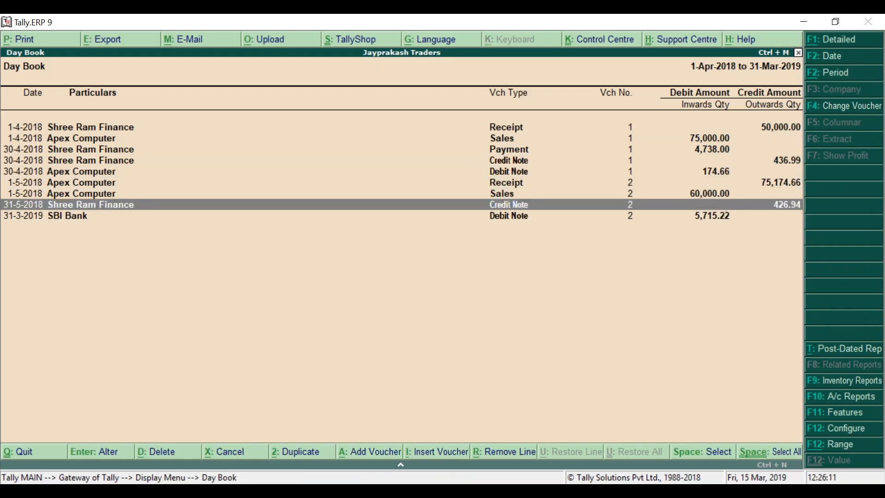
key(Return)
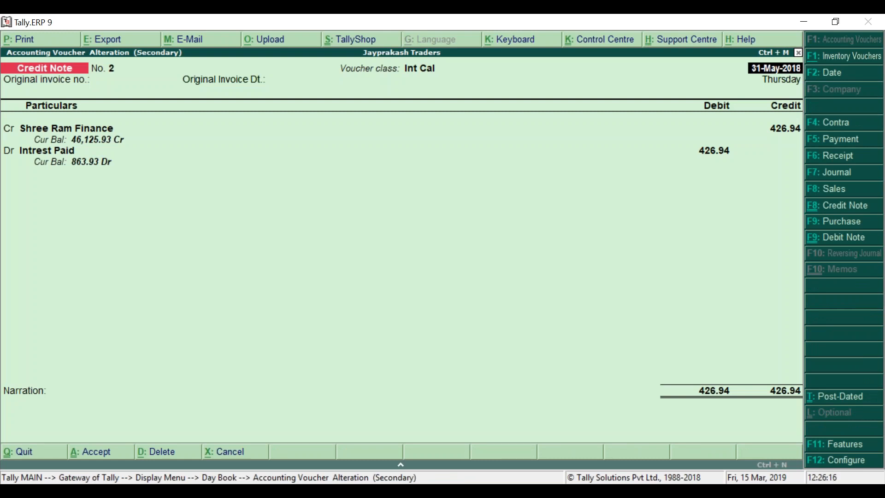
Review the party ledger and buyer's details of the Shree Ram Finance credit note, and quit it without saving.
key(Return)
key(Return)
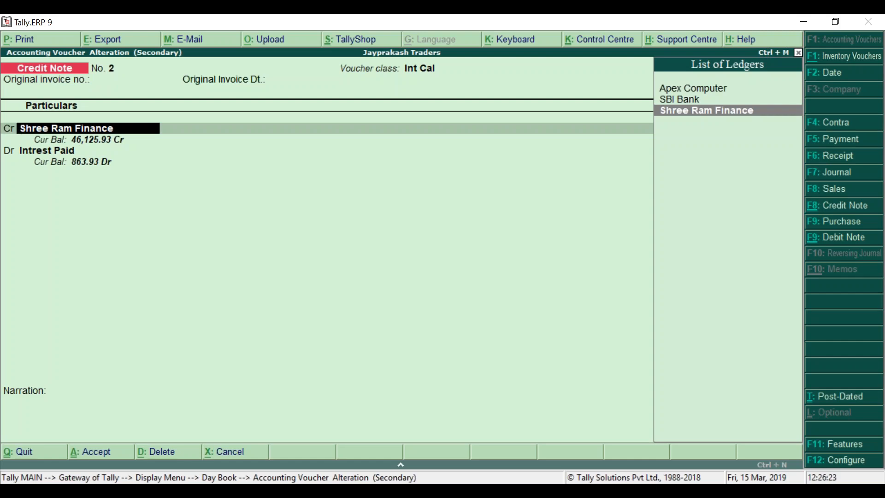
key(Return)
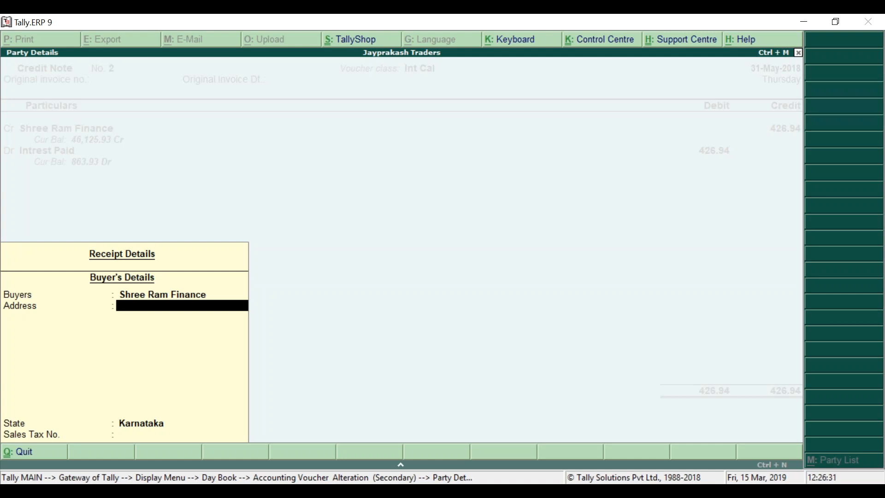
key(Return)
key(Return)
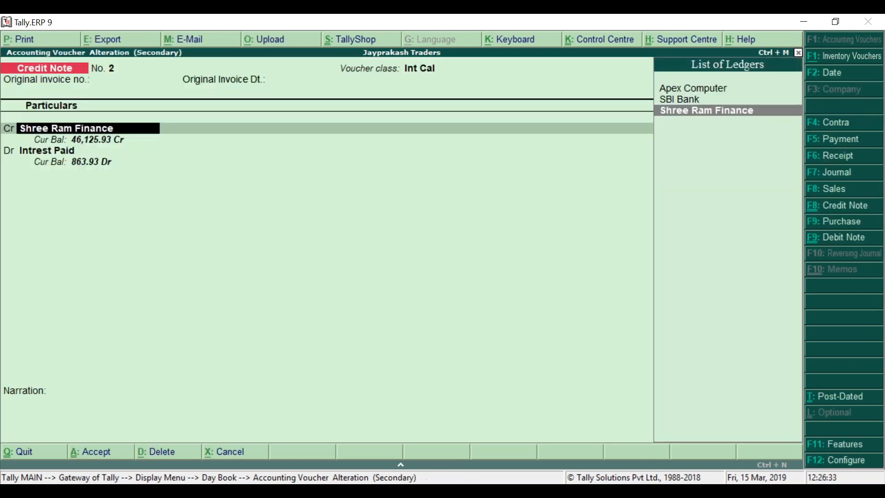
key(Escape)
key(Escape)
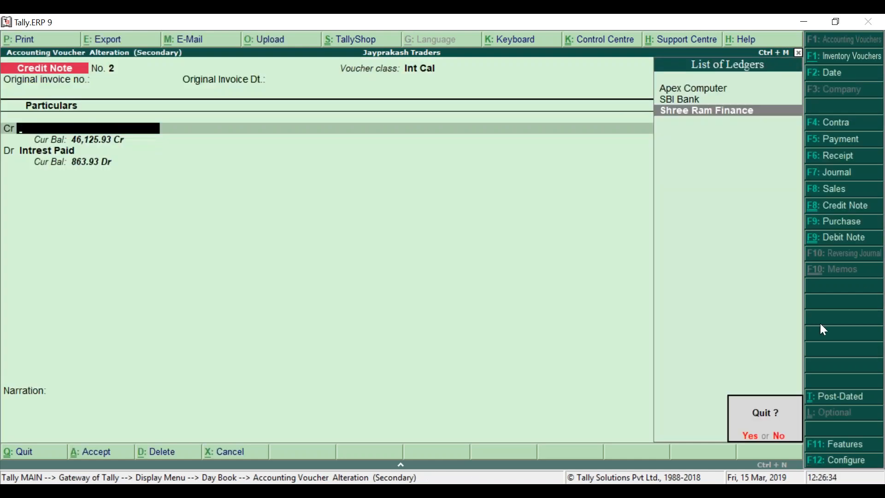